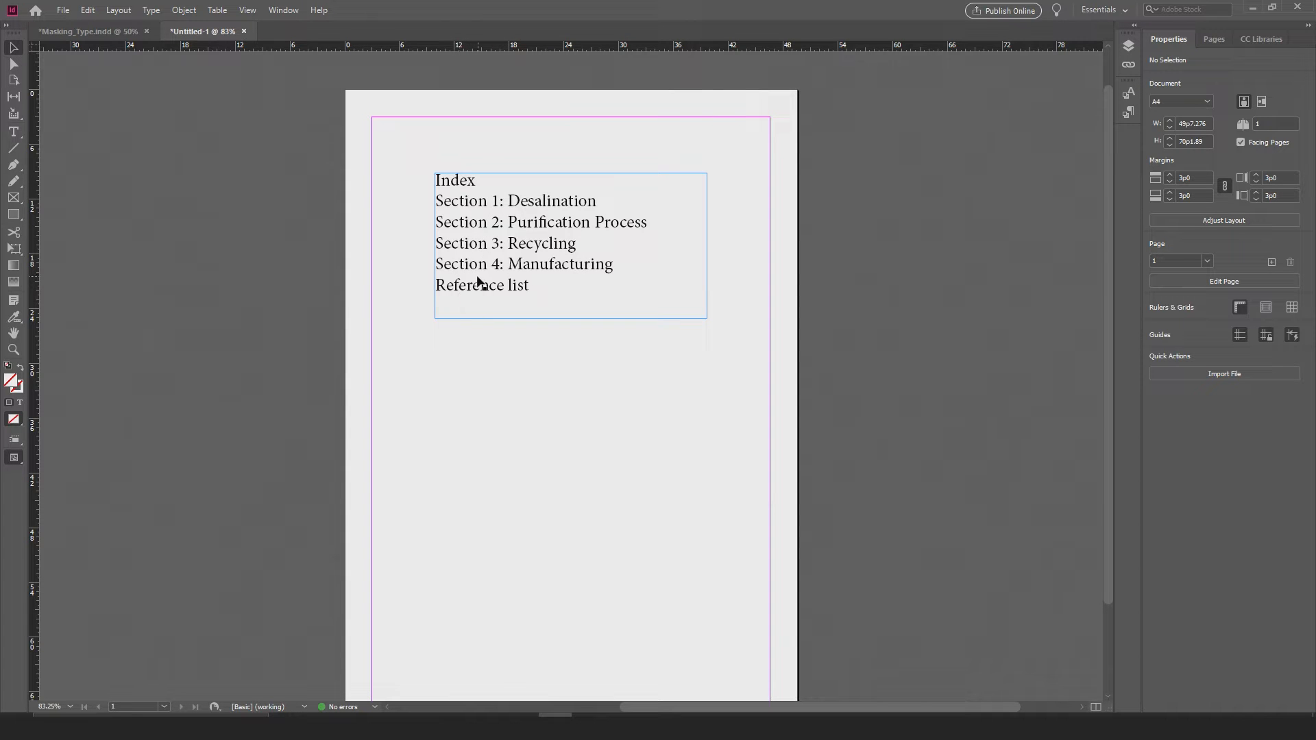
Step: Duplicate the index text frame directly below the original, keeping the same left alignment
{"action": "left_click", "coordinate": [508, 282]}
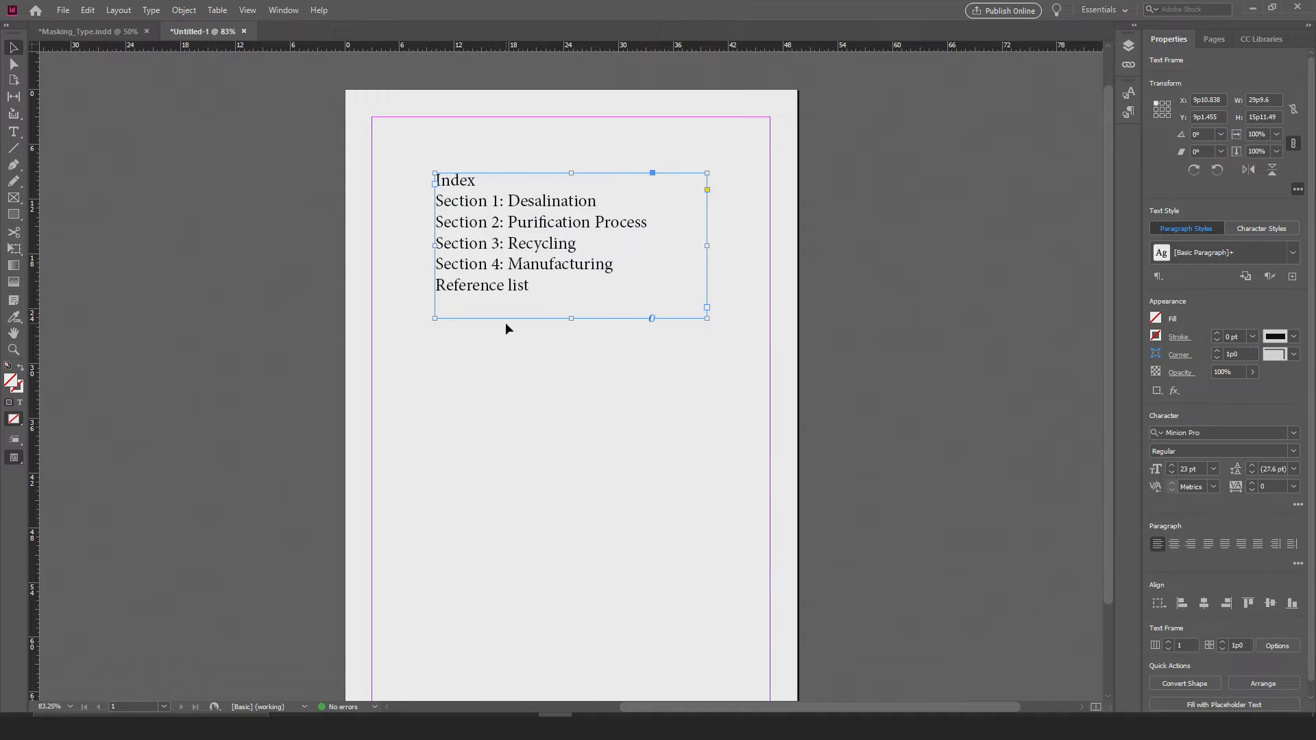
{"action": "key", "text": "alt"}
{"action": "left_click_drag", "start_coordinate": [495, 250], "coordinate": [495, 249]}
{"action": "left_click_drag", "start_coordinate": [514, 247], "coordinate": [515, 434]}
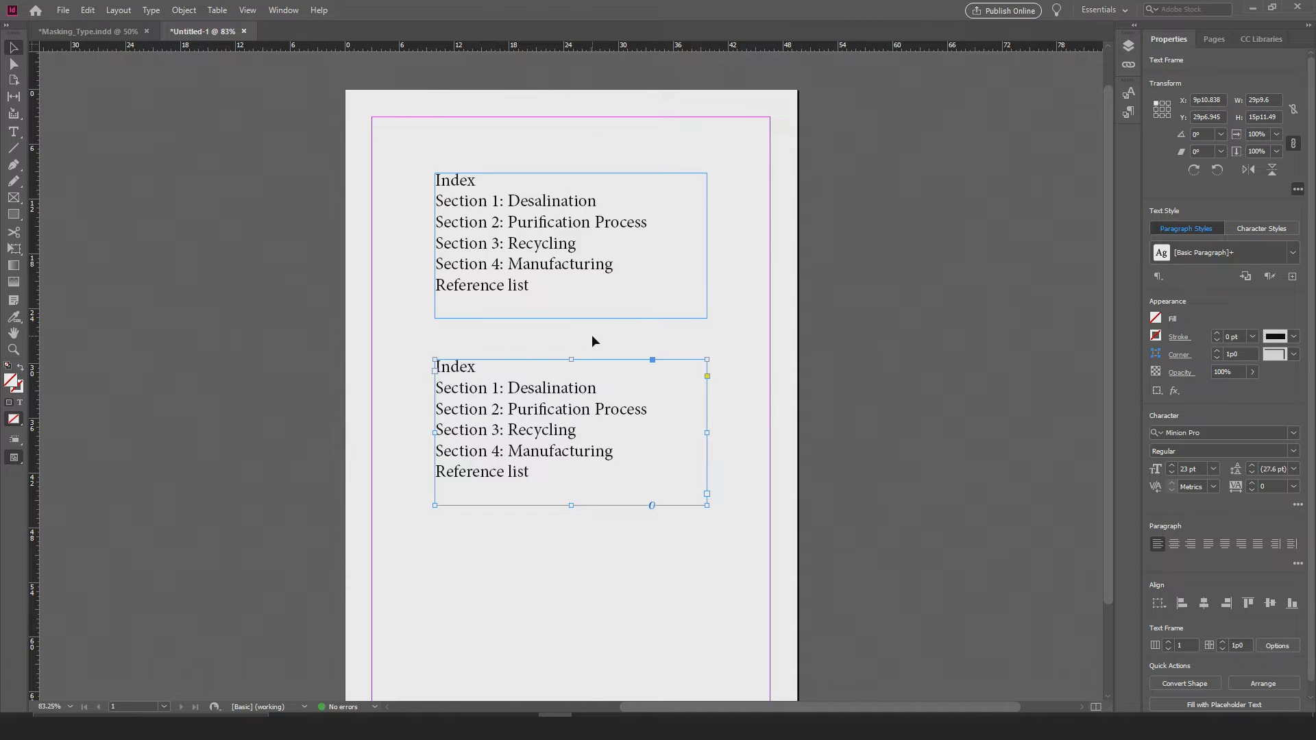
{"action": "left_click", "coordinate": [384, 142]}
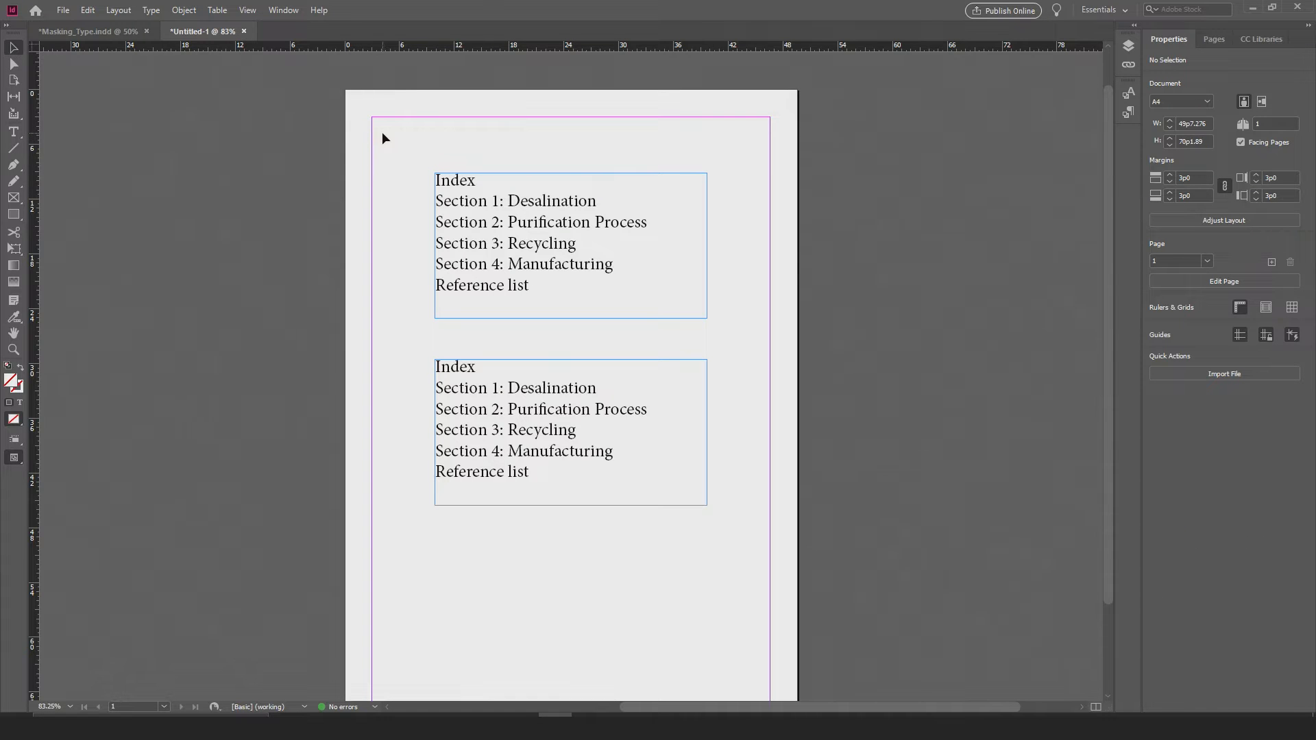
{"action": "left_click", "coordinate": [273, 170]}
{"action": "right_click", "coordinate": [272, 182]}
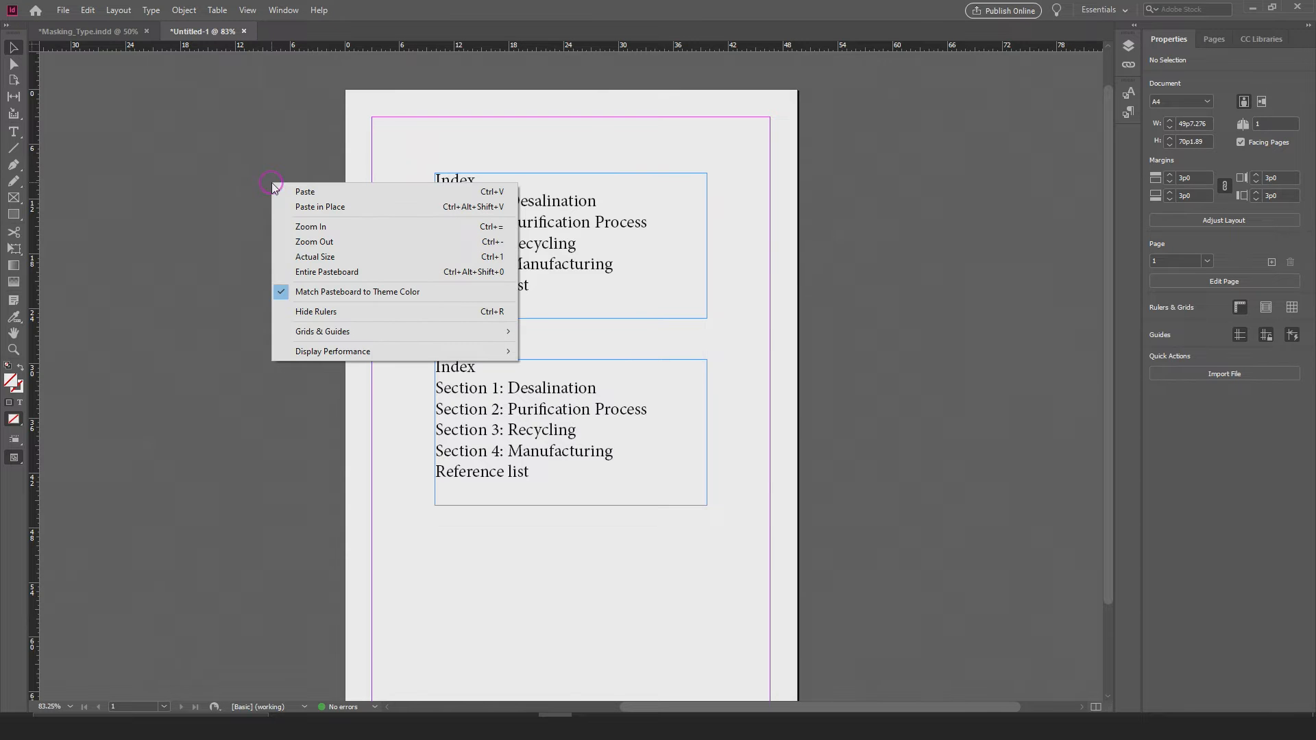
{"action": "right_click", "coordinate": [232, 182]}
{"action": "right_click", "coordinate": [261, 118]}
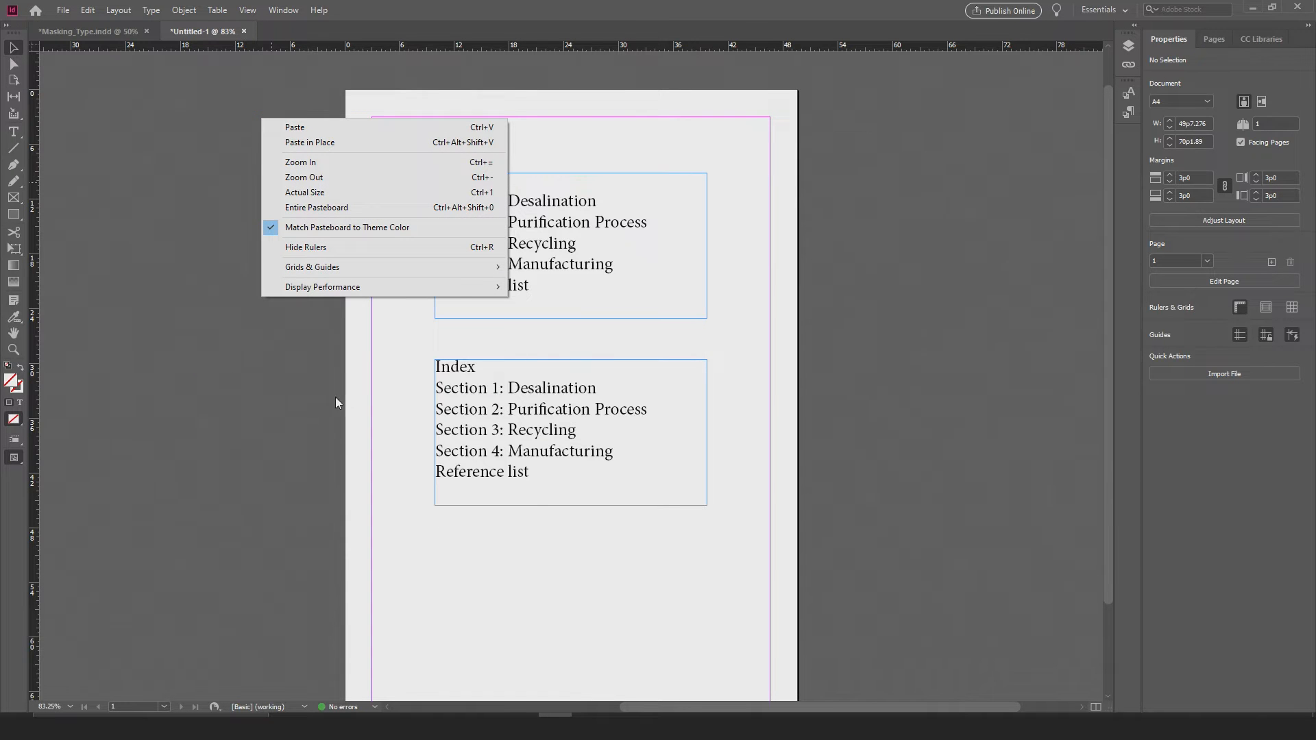
{"action": "left_click", "coordinate": [379, 348]}
{"action": "left_click", "coordinate": [343, 381]}
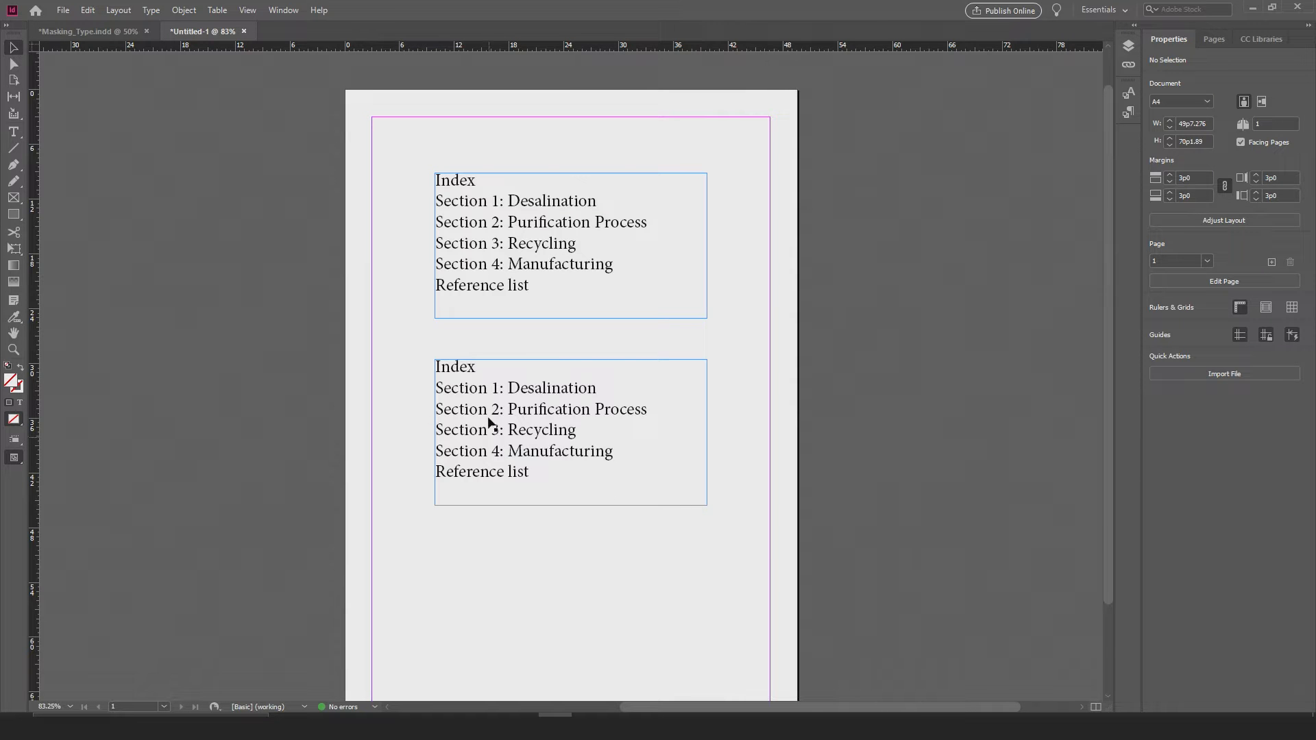
Step: Duplicate the lower index text frame once more beneath itself and delete that extra copy
{"action": "scroll", "coordinate": [438, 377], "scroll_direction": "down", "scroll_amount": 3}
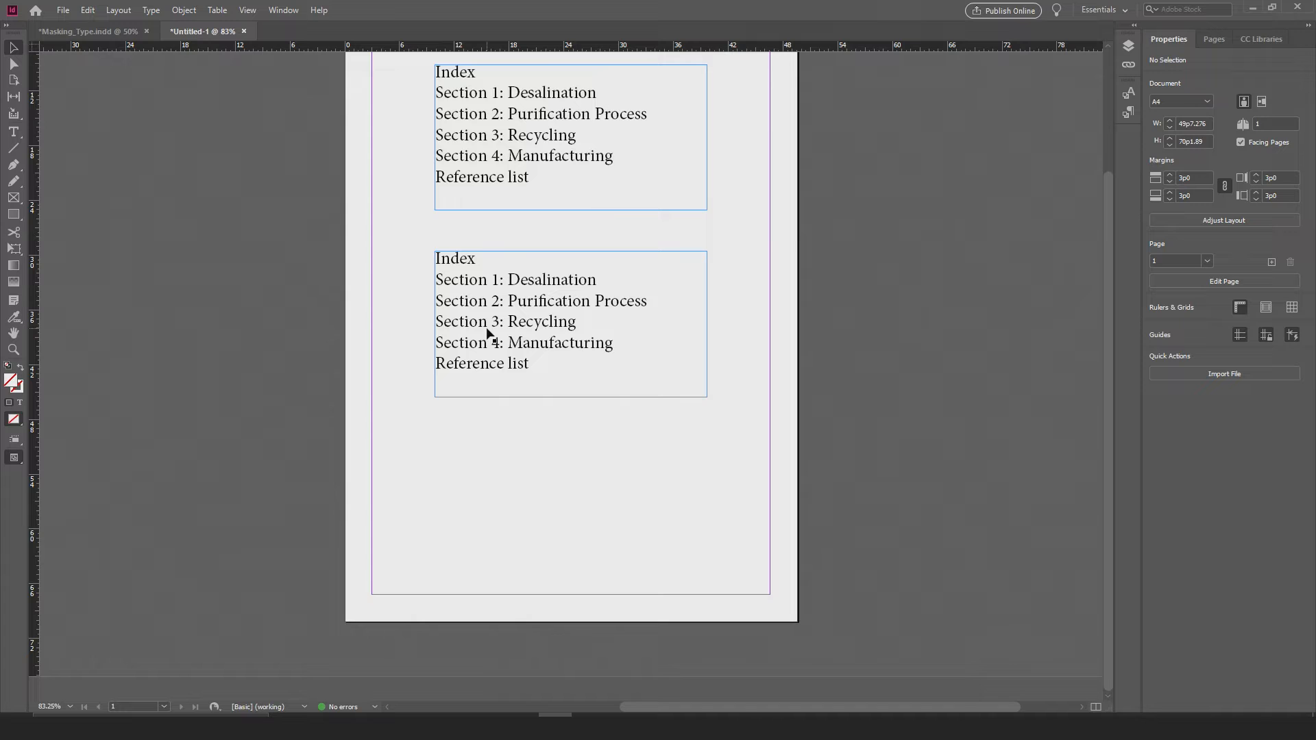
{"action": "left_click_drag", "start_coordinate": [484, 308], "coordinate": [481, 480]}
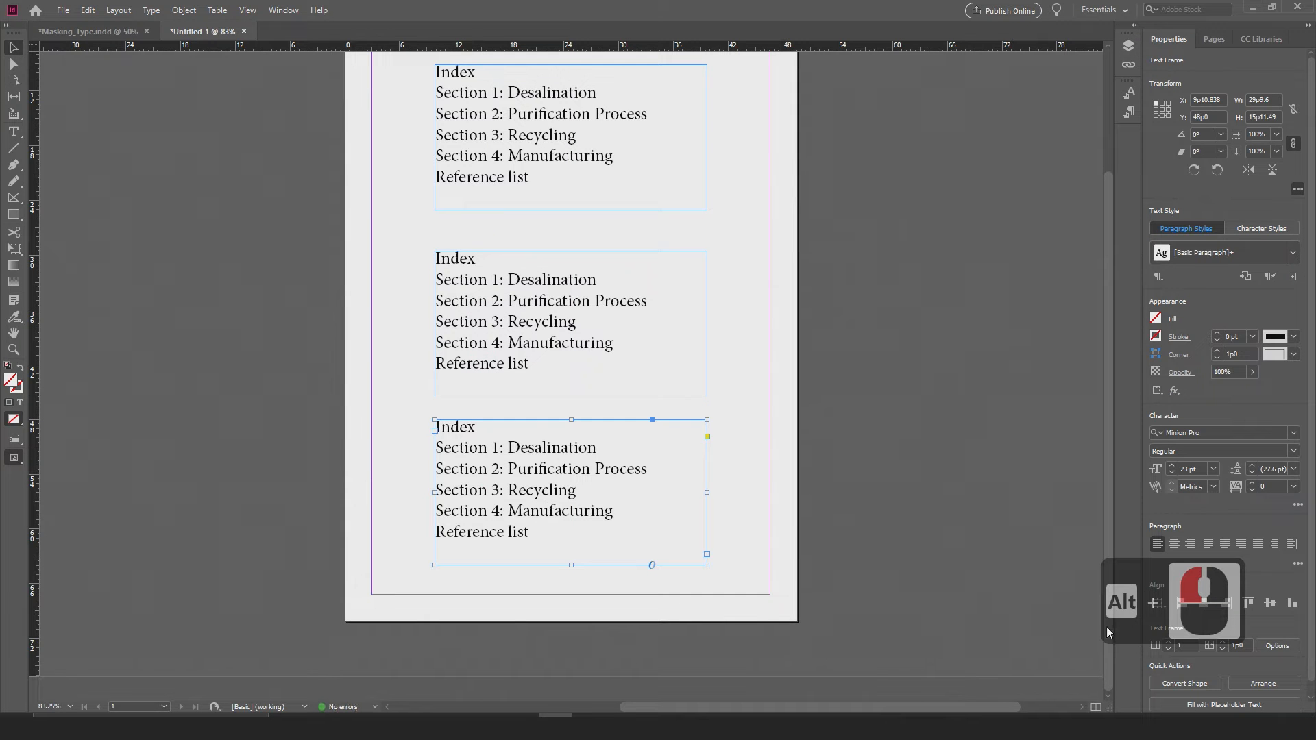
{"action": "key", "text": "Delete"}
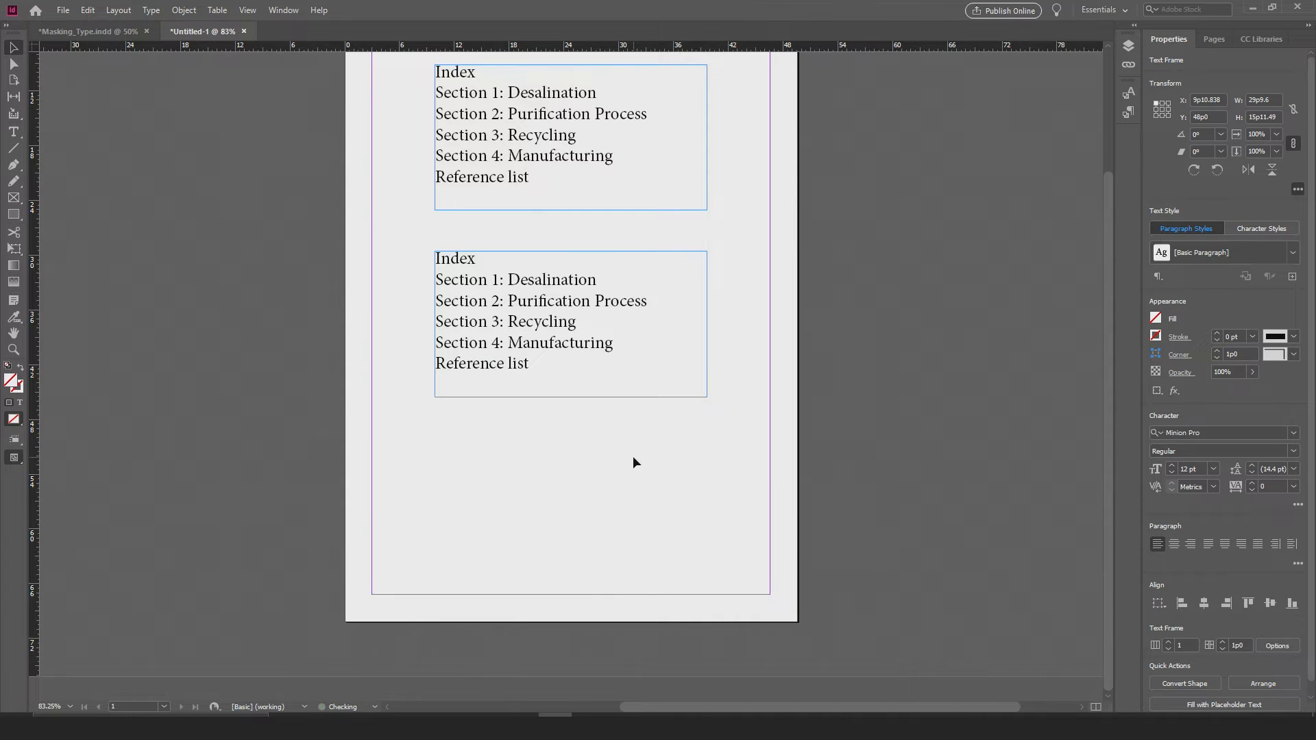
Step: Apply bullets to all six lines of the upper text frame, from Index to Reference list
{"action": "scroll", "coordinate": [637, 456], "scroll_direction": "up", "scroll_amount": 3}
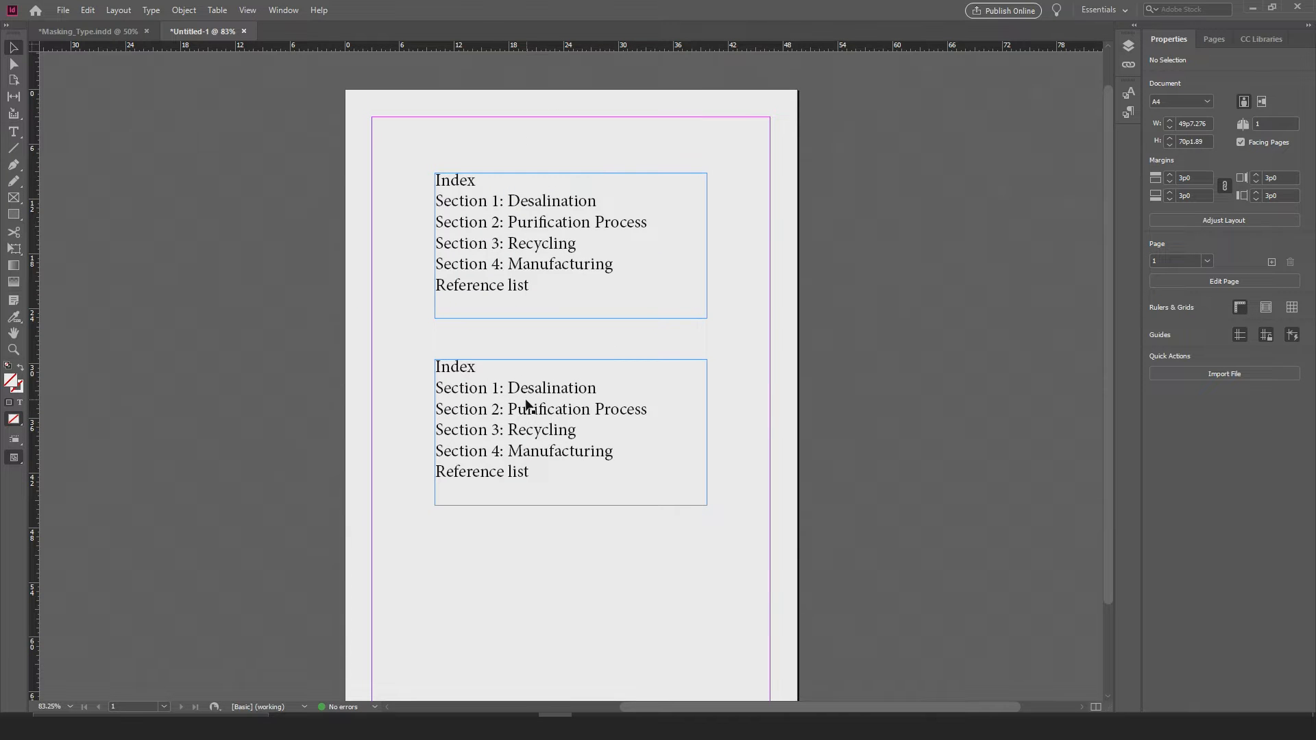
{"action": "left_click_drag", "start_coordinate": [416, 507], "coordinate": [415, 434]}
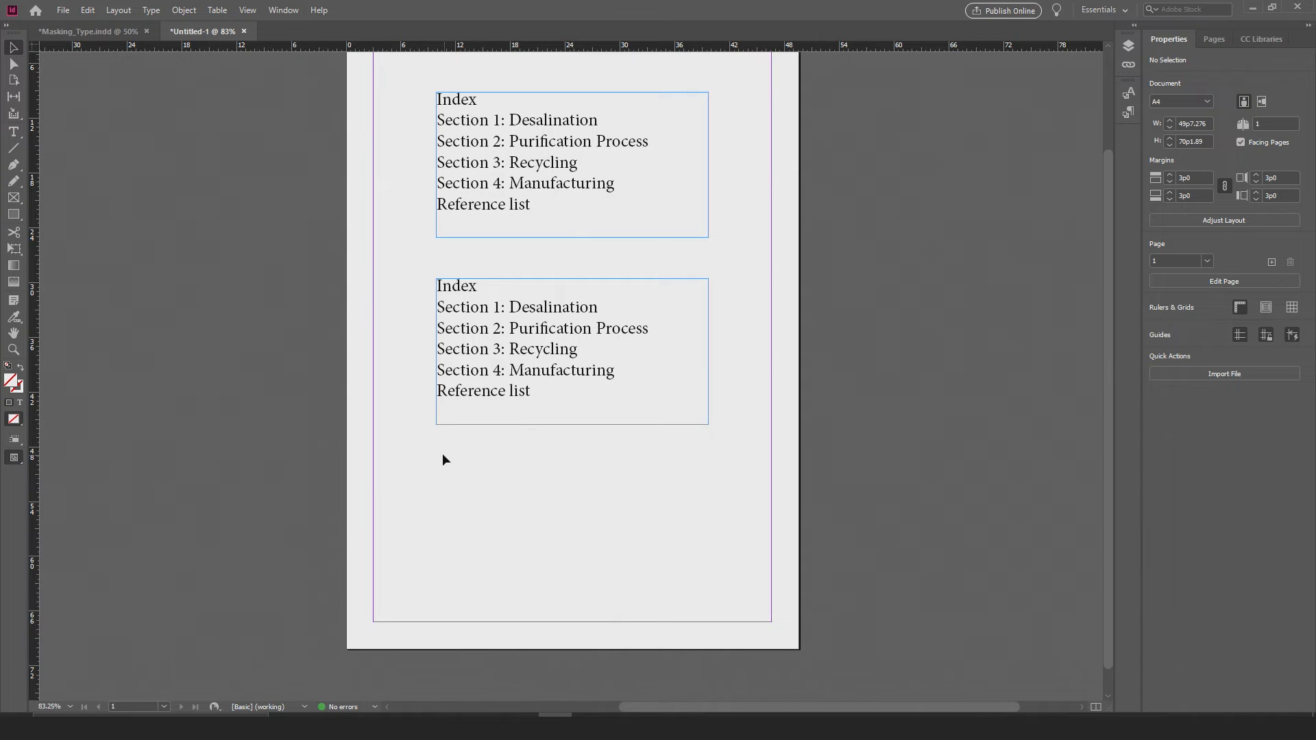
{"action": "left_click_drag", "start_coordinate": [539, 497], "coordinate": [531, 534]}
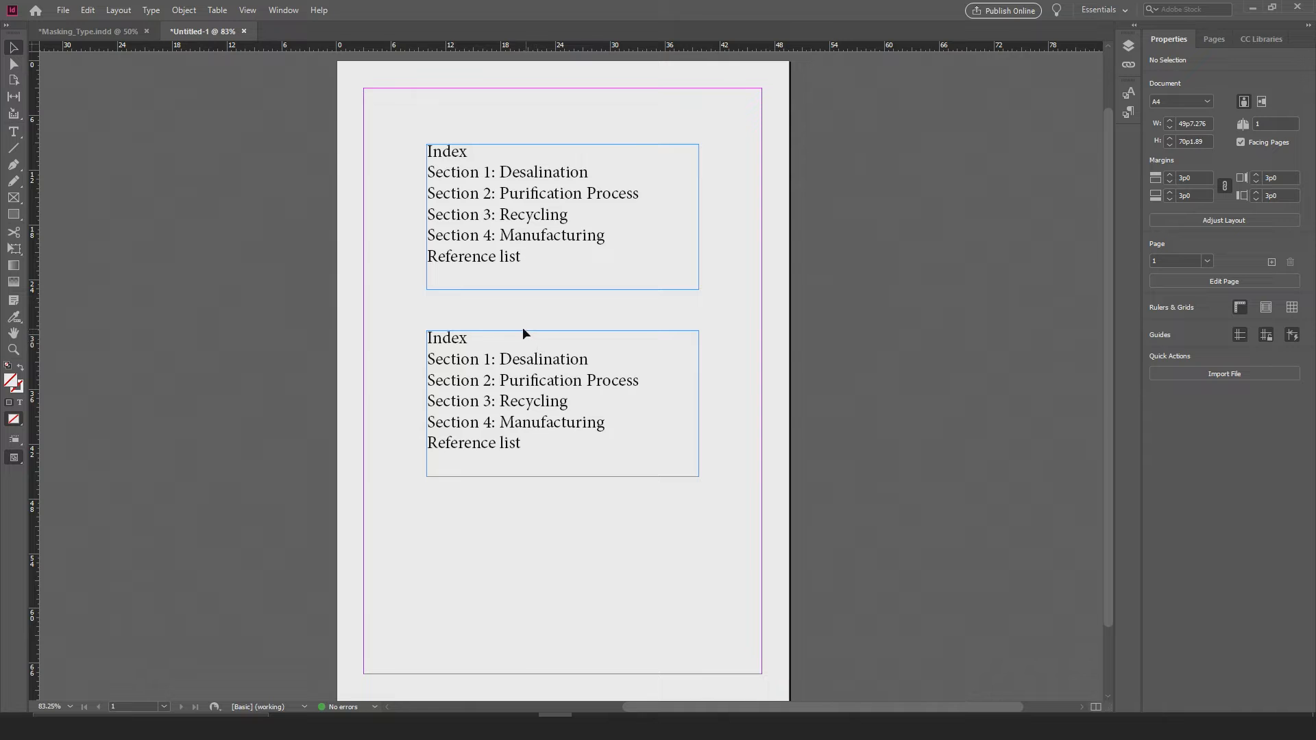
{"action": "scroll", "coordinate": [510, 363], "scroll_direction": "up", "scroll_amount": 1}
{"action": "left_click", "coordinate": [494, 307]}
{"action": "double_click", "coordinate": [485, 326]}
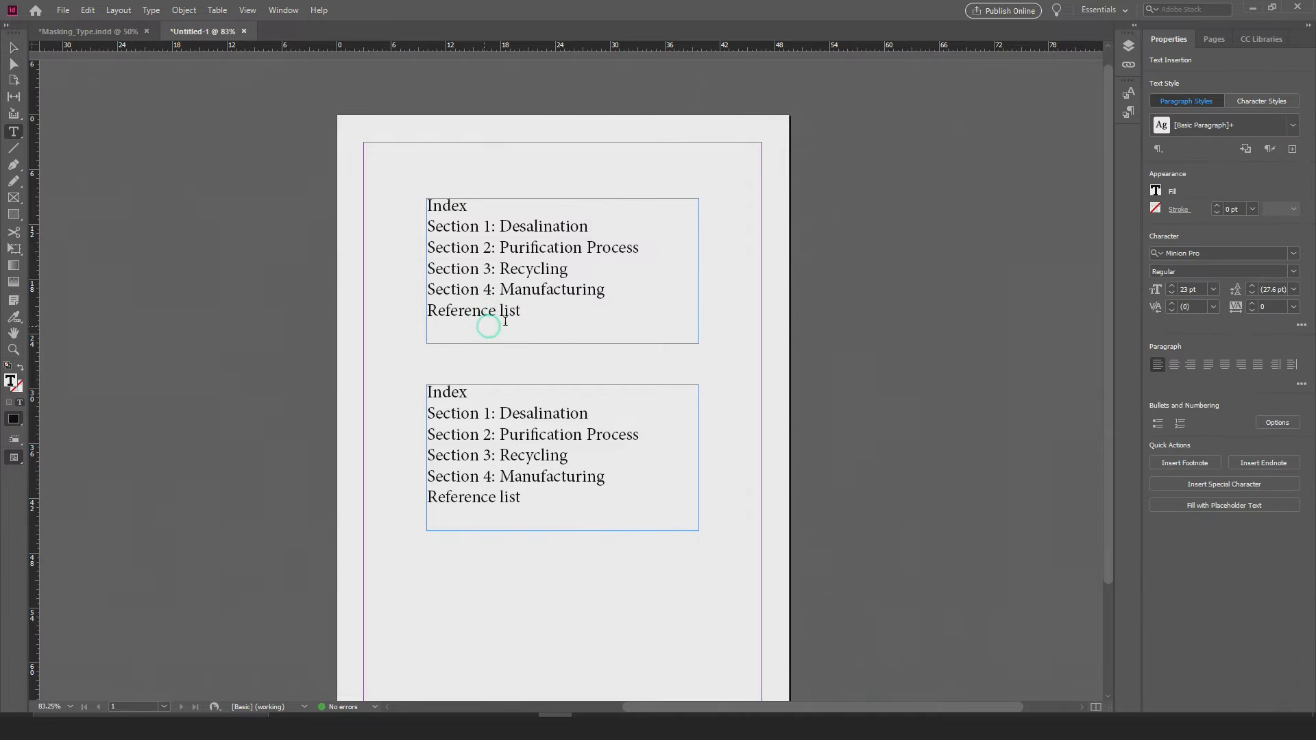
{"action": "left_click_drag", "start_coordinate": [523, 314], "coordinate": [266, 132]}
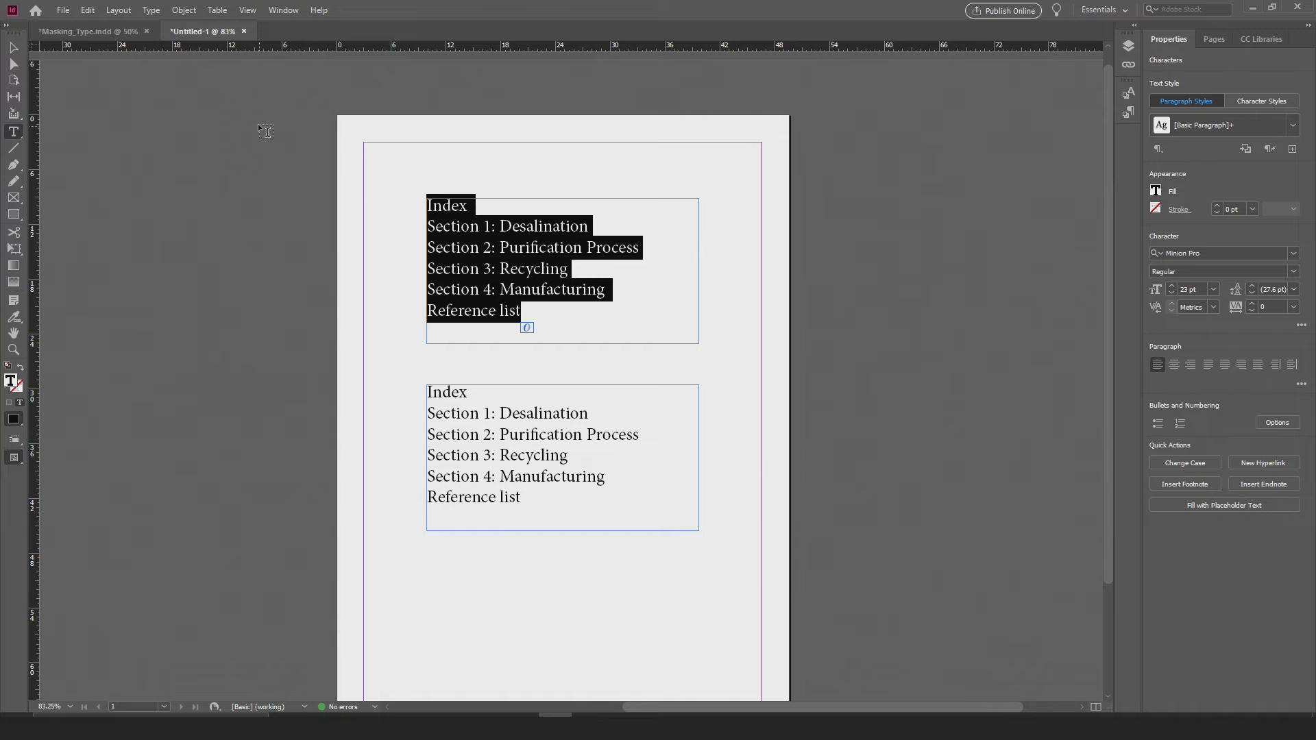
{"action": "left_click", "coordinate": [89, 10]}
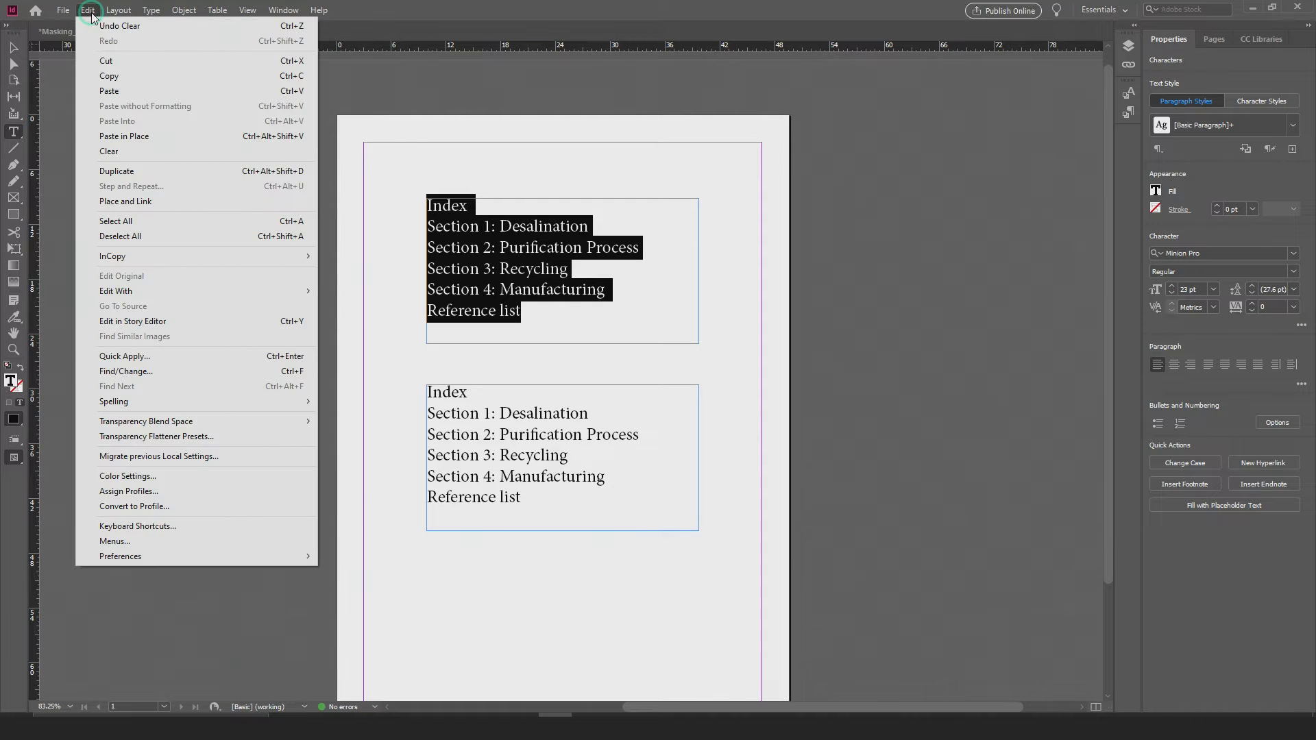
{"action": "mouse_move", "coordinate": [149, 12]}
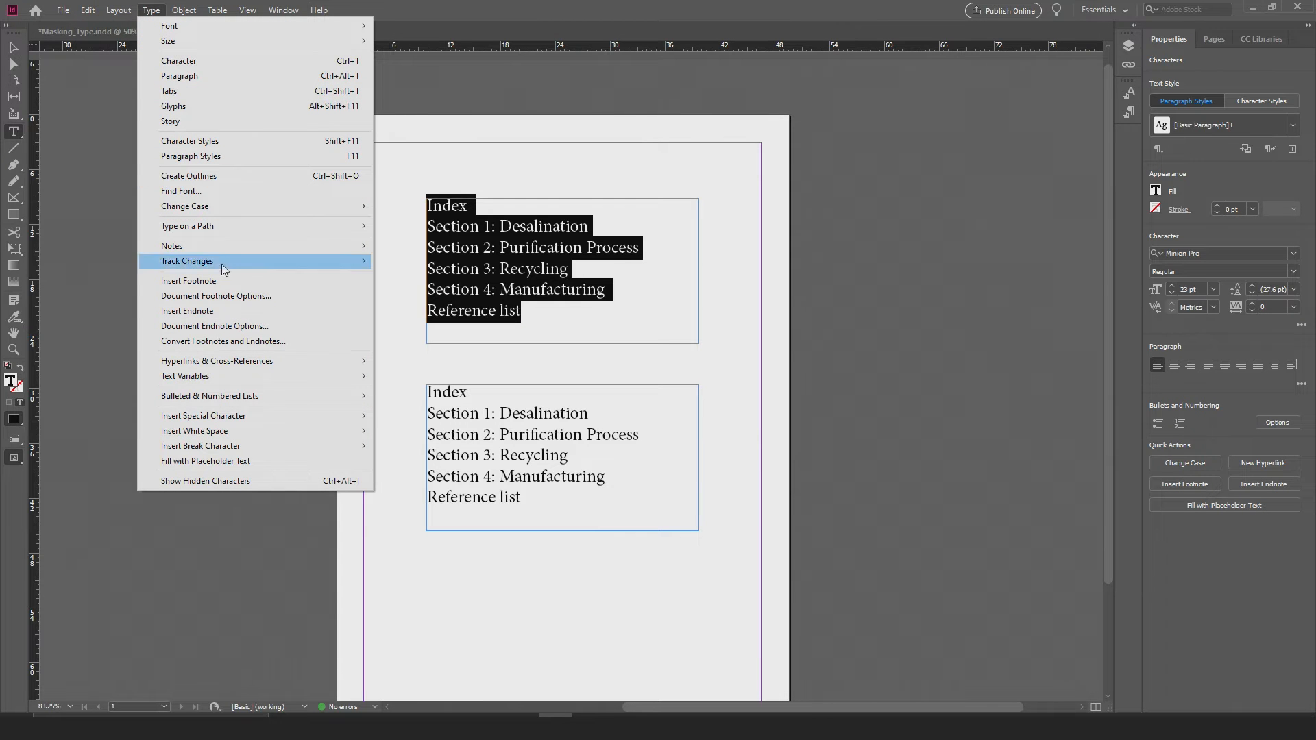
{"action": "mouse_move", "coordinate": [193, 404]}
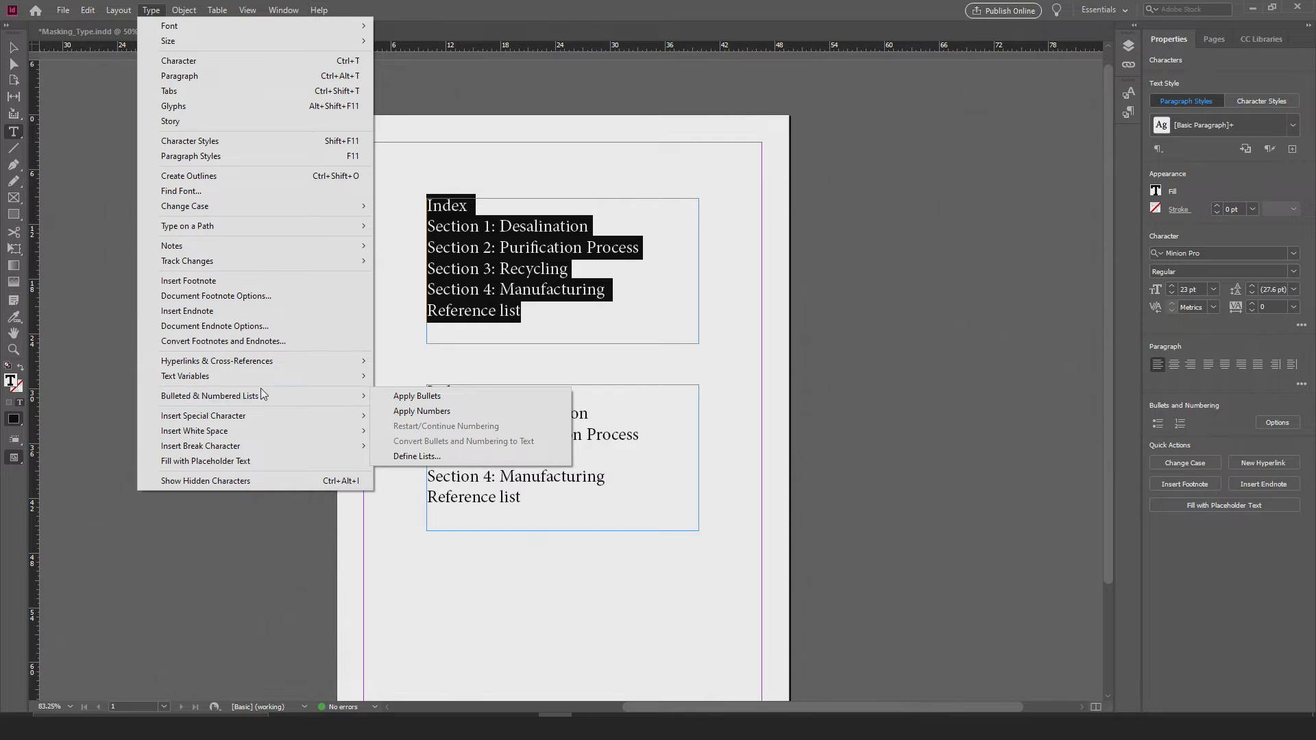
{"action": "left_click", "coordinate": [397, 402]}
{"action": "left_click", "coordinate": [415, 352]}
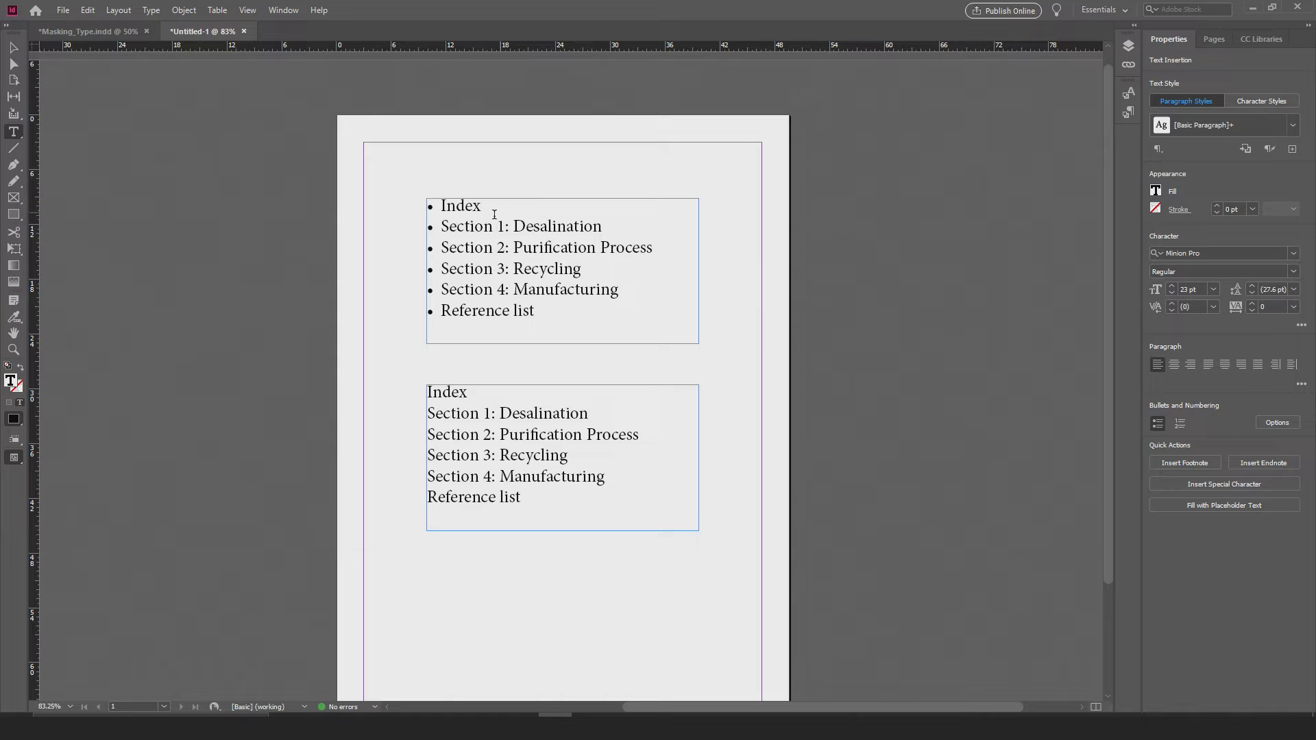
Step: Insert an empty bulleted line after "Section 4: Manufacturing" in the upper list and remove it again
{"action": "left_click", "coordinate": [630, 290]}
{"action": "key", "text": "Return"}
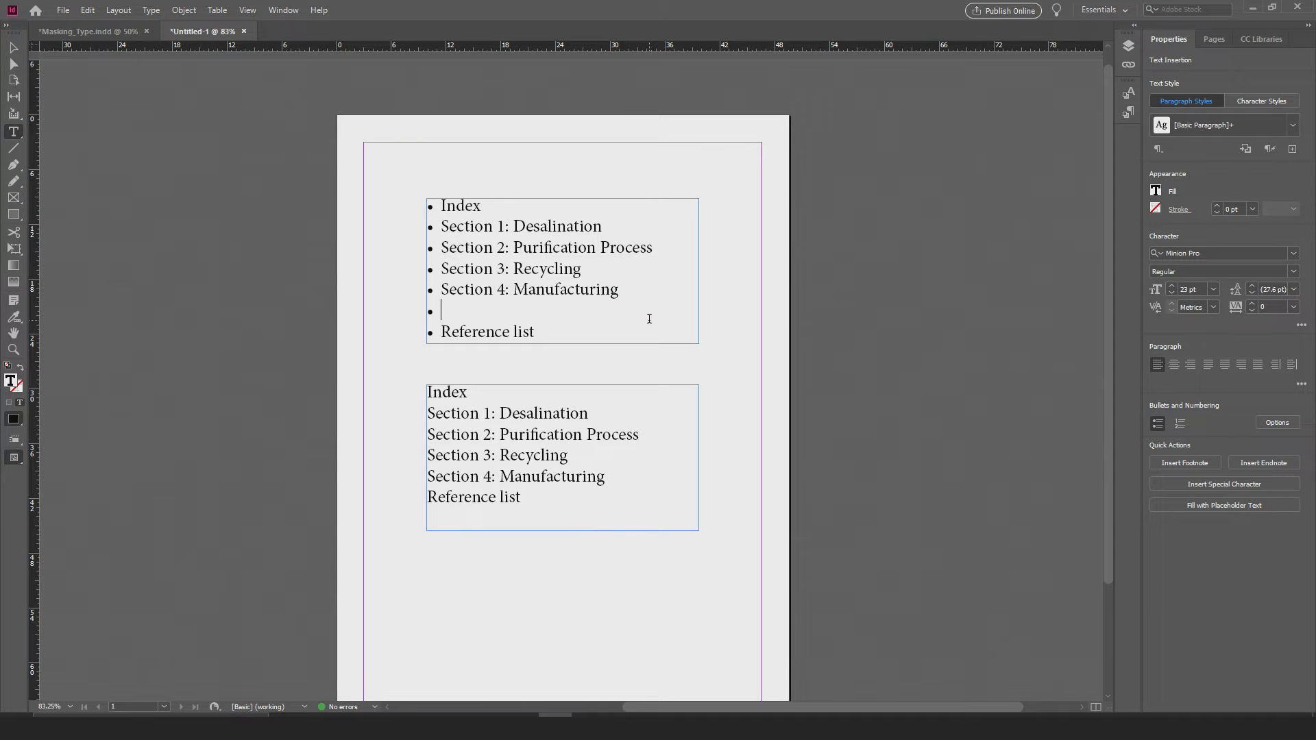
{"action": "key", "text": "BackSpace"}
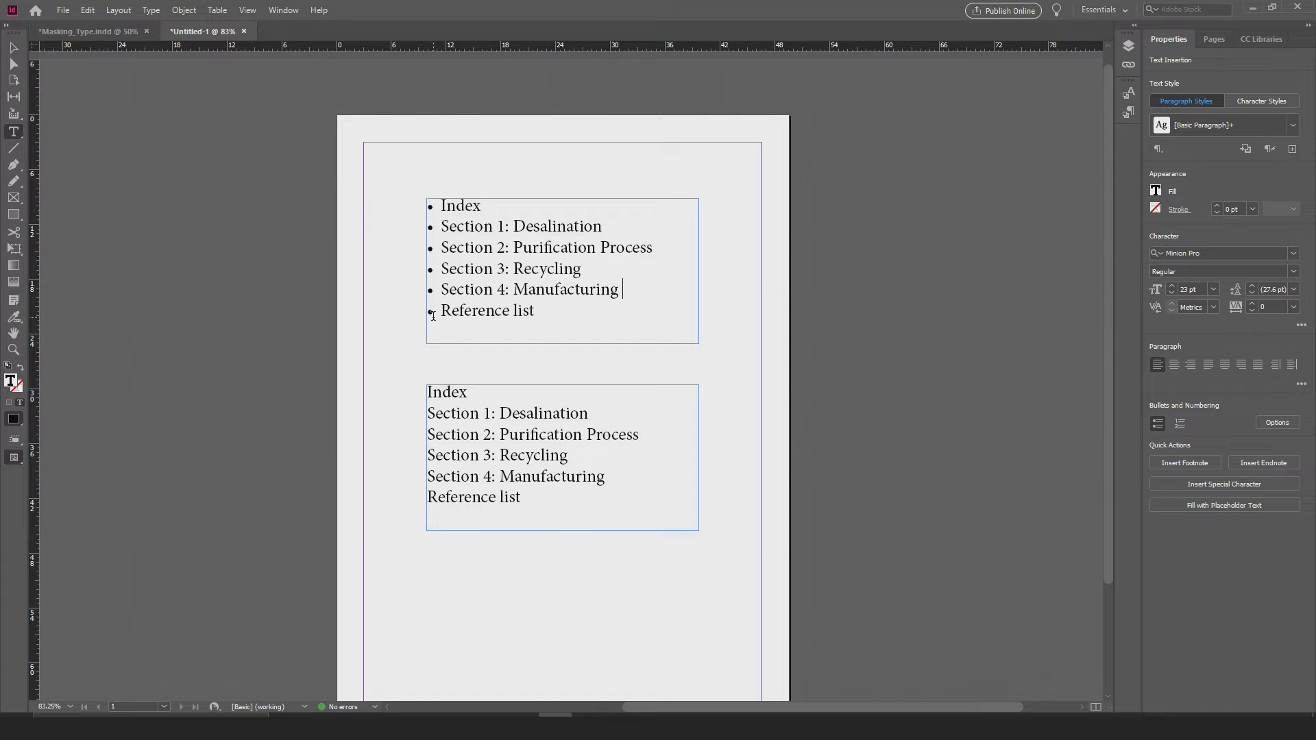
Step: Convert the bullets of all six lines in the upper list to editable text
{"action": "left_click_drag", "start_coordinate": [536, 314], "coordinate": [414, 209]}
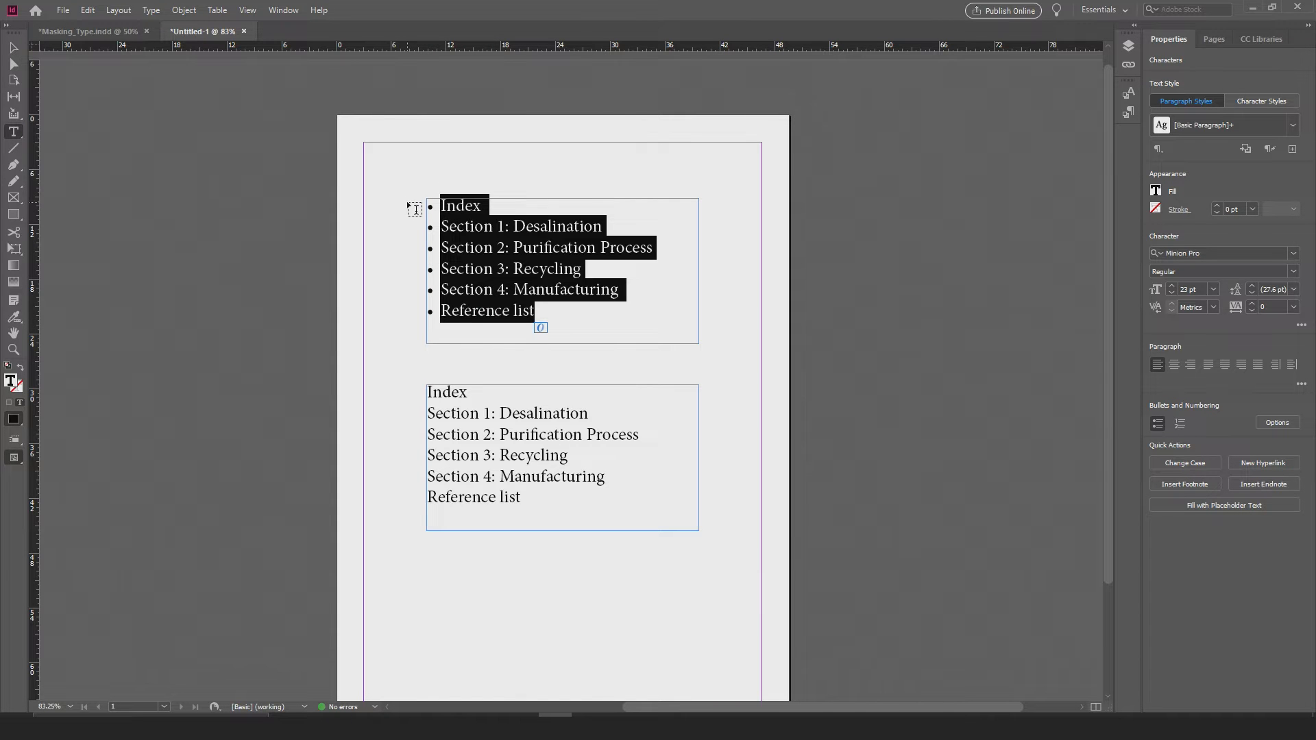
{"action": "left_click", "coordinate": [150, 9]}
{"action": "mouse_move", "coordinate": [242, 396]}
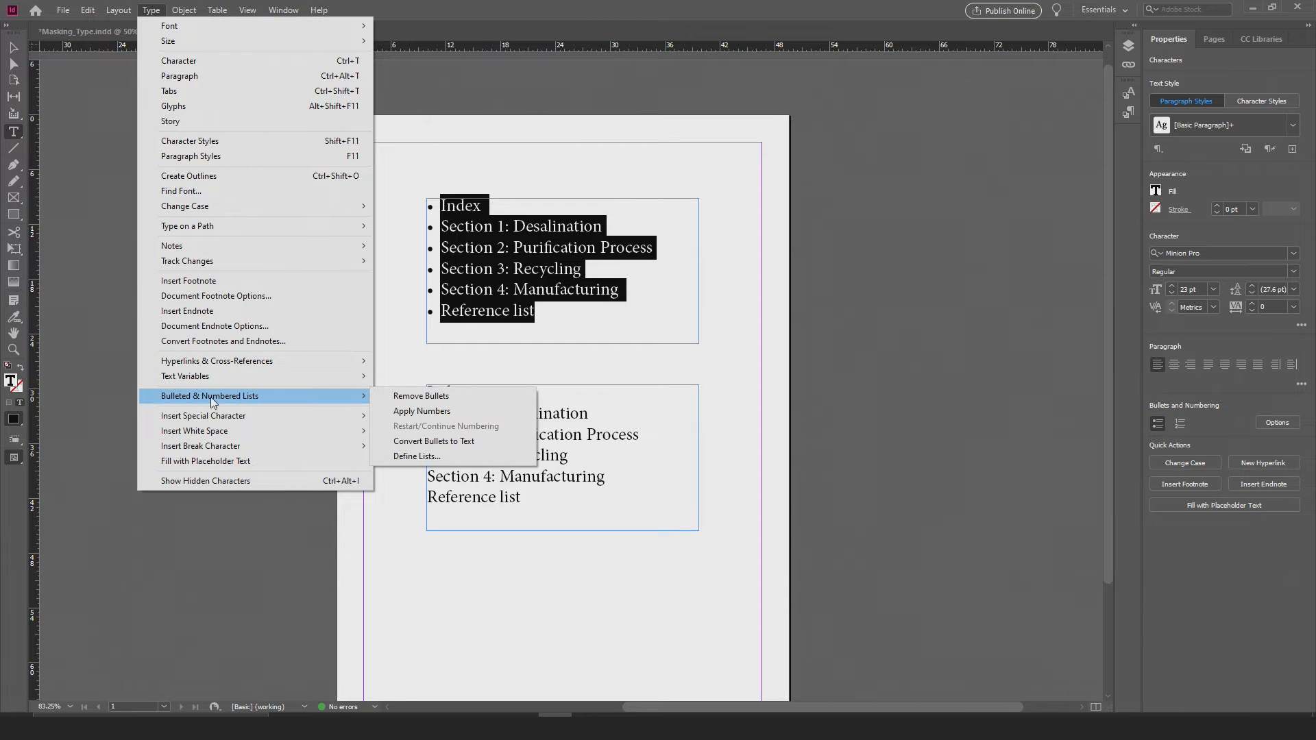
{"action": "left_click", "coordinate": [413, 441]}
Step: Set the font size of only the bullet character before "Section 4: Manufacturing" to 50 pt
{"action": "left_click_drag", "start_coordinate": [440, 309], "coordinate": [431, 385]}
{"action": "left_click_drag", "start_coordinate": [430, 291], "coordinate": [425, 291]}
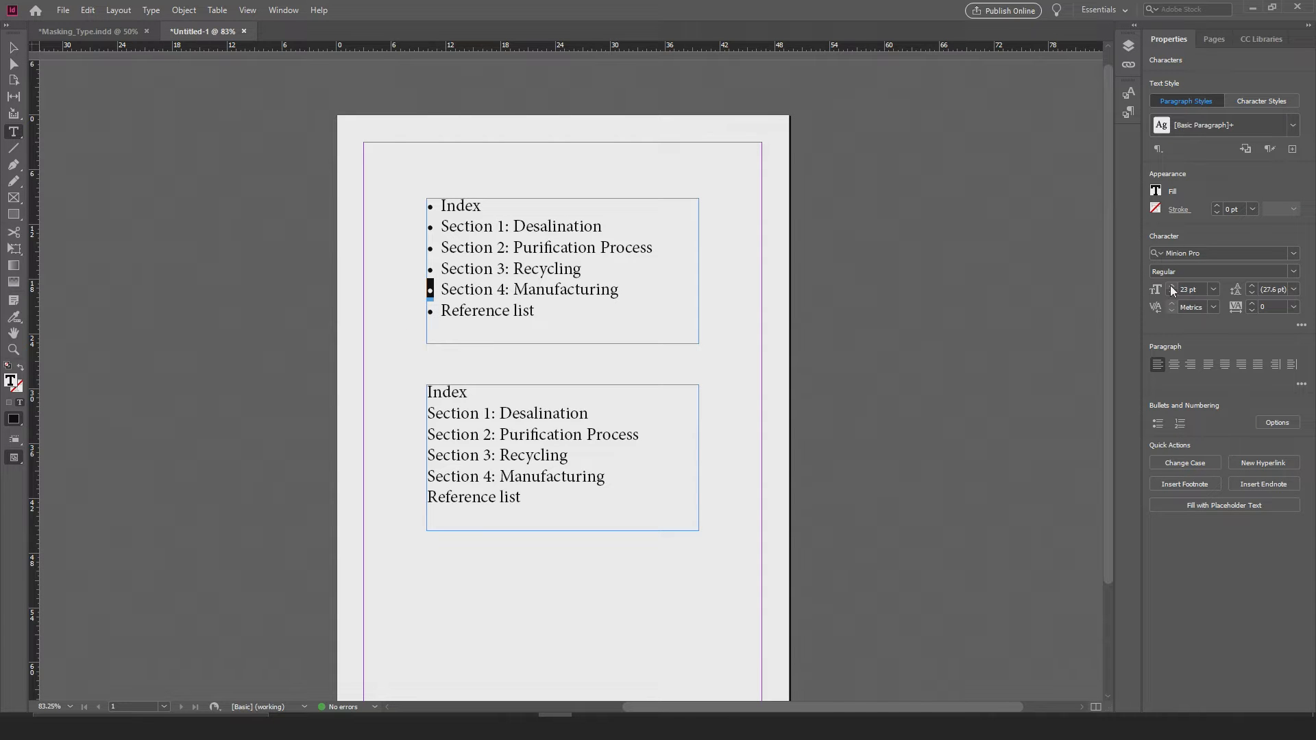
{"action": "left_click", "coordinate": [1195, 290]}
{"action": "type", "text": "50"}
{"action": "key", "text": "Return"}
{"action": "left_click", "coordinate": [684, 305]}
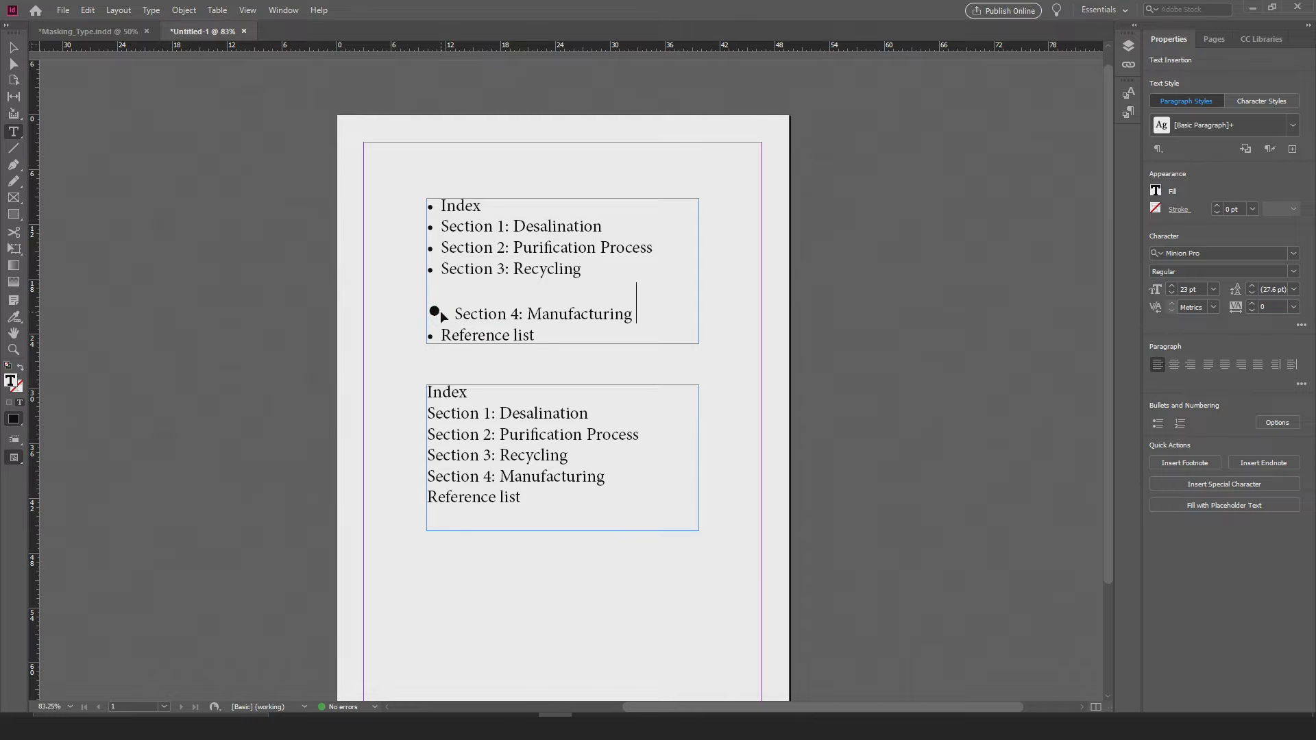
Step: Undo the font size changes on the Section 4 bullet, leaving that bullet character selected
{"action": "key", "text": "ctrl+z"}
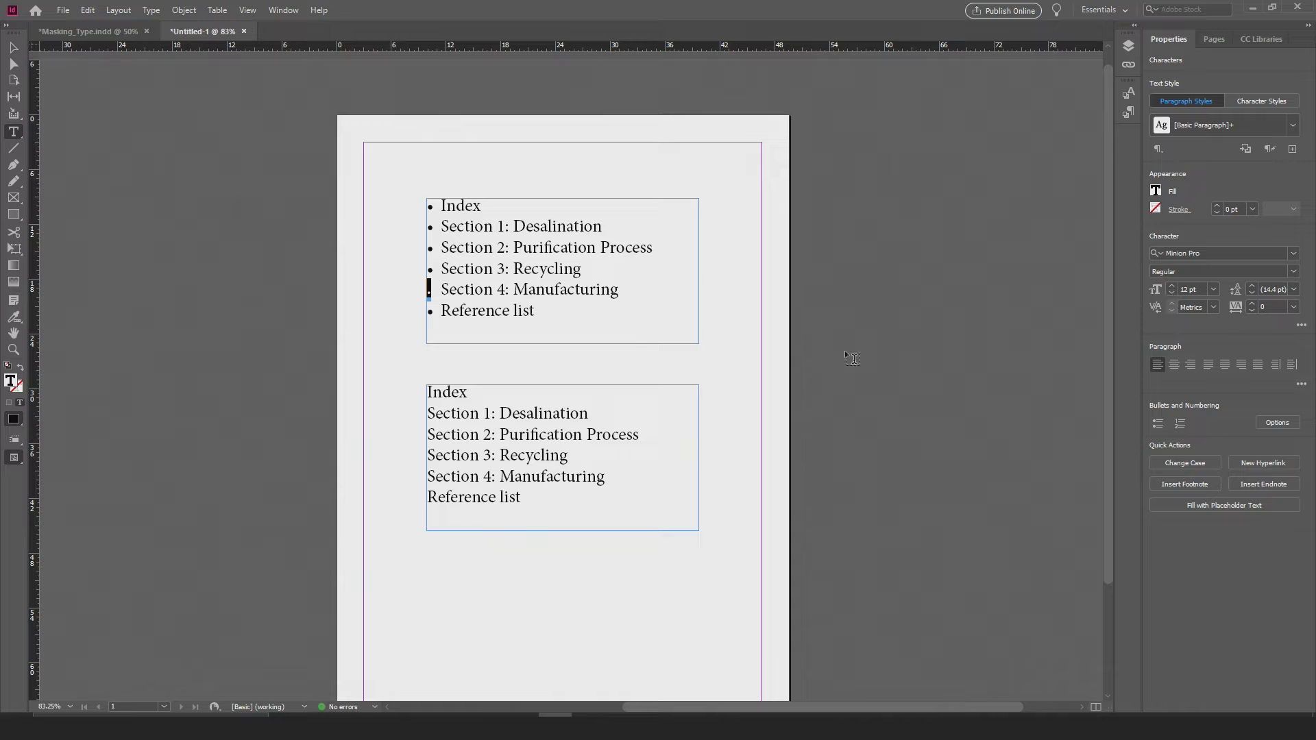
{"action": "left_click", "coordinate": [492, 324]}
{"action": "left_click_drag", "start_coordinate": [435, 295], "coordinate": [418, 297]}
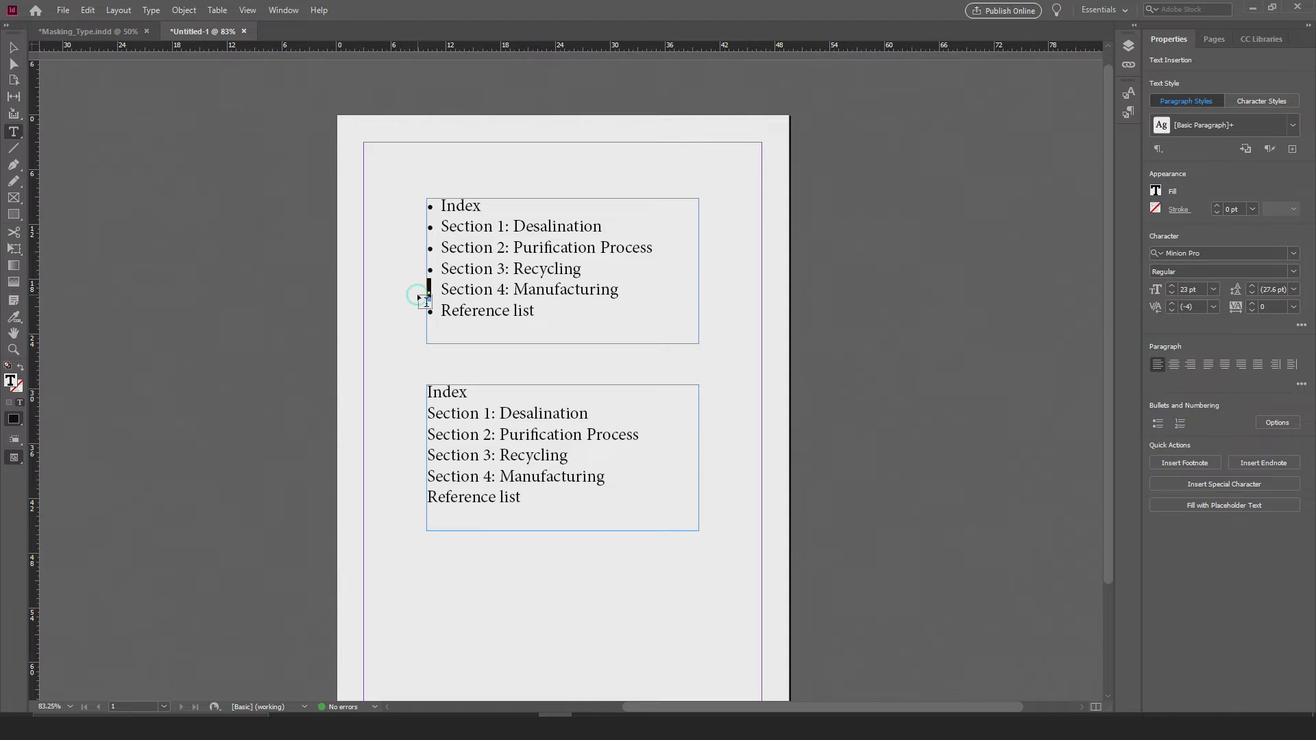
{"action": "key", "text": "ctrl+z"}
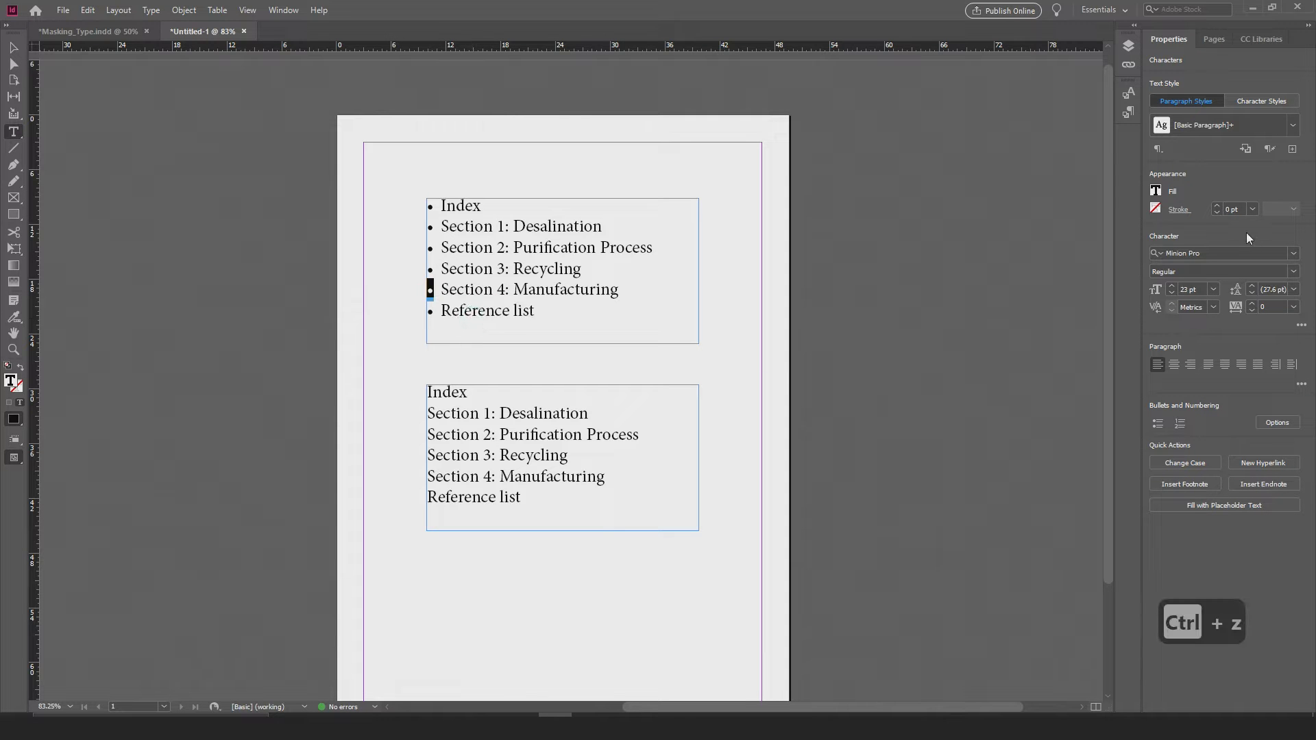
Step: Fill the selected Section 4 bullet with the magenta swatch C=0 M=100 Y=0 K=0
{"action": "left_click", "coordinate": [1153, 193]}
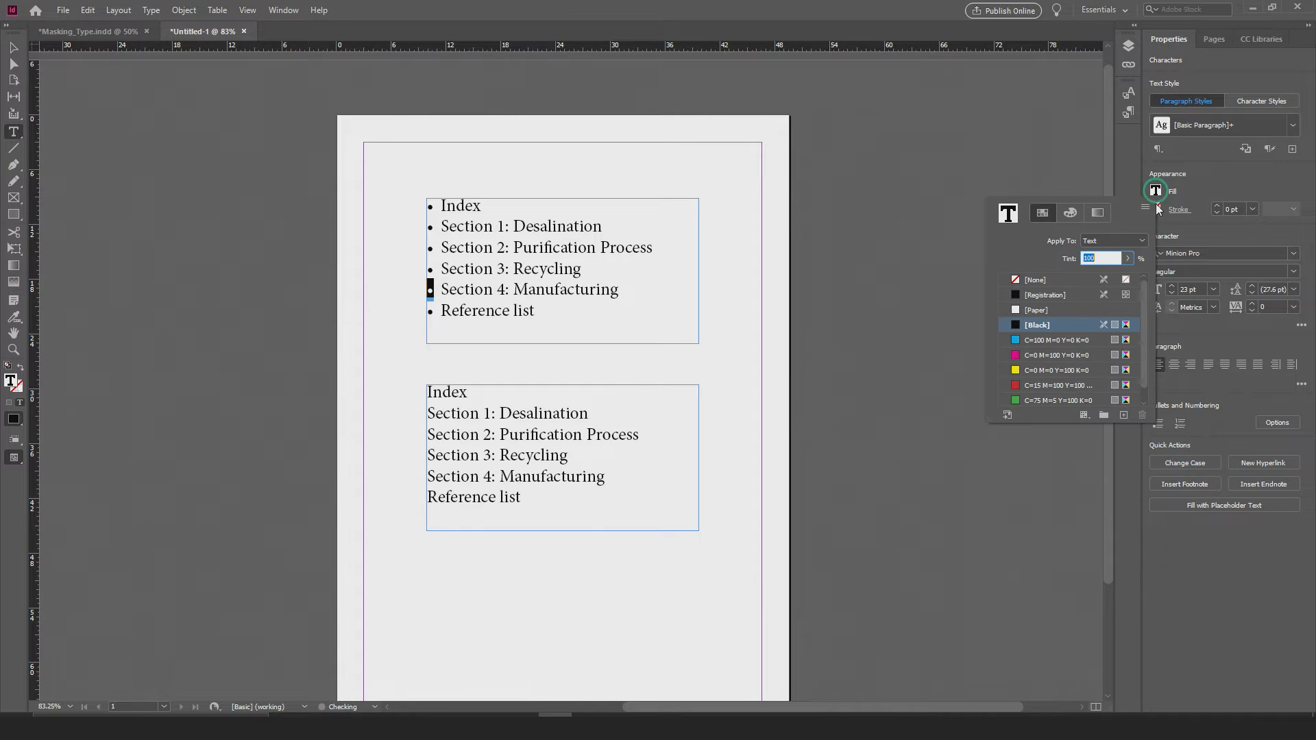
{"action": "left_click", "coordinate": [1038, 358]}
{"action": "left_click", "coordinate": [549, 293]}
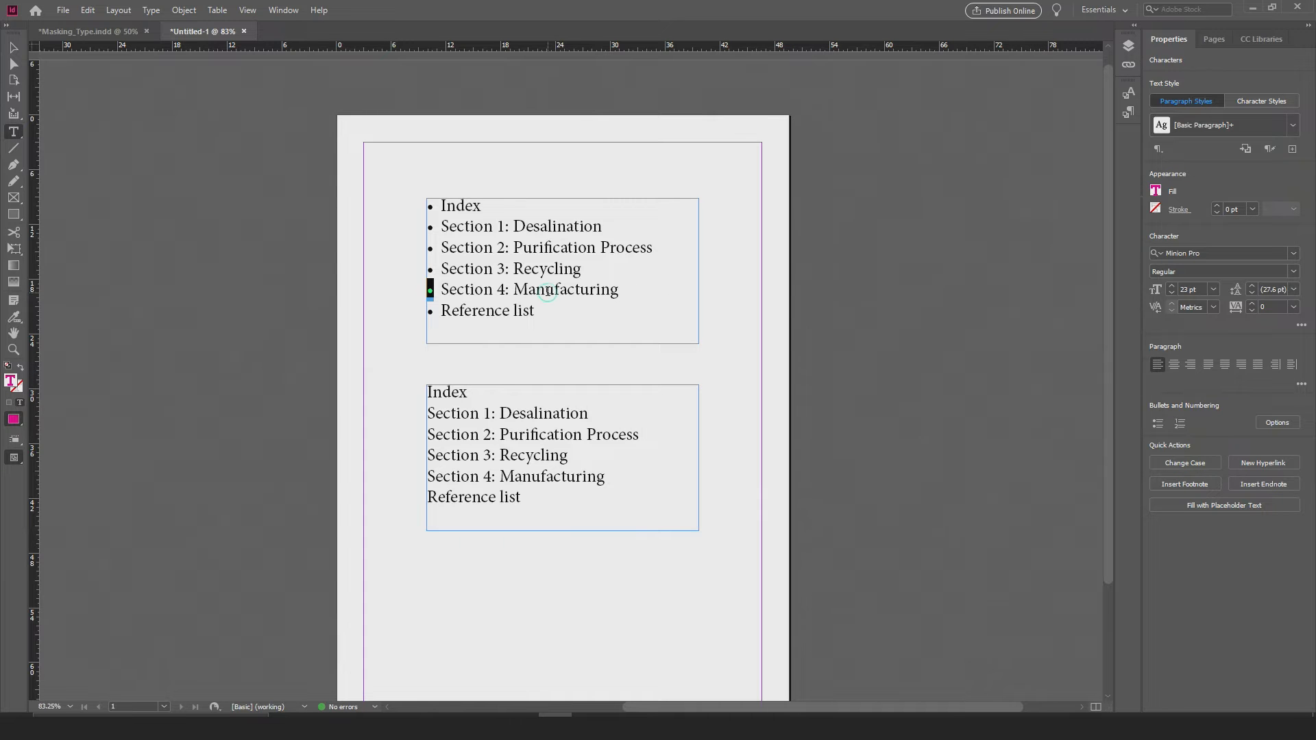
{"action": "left_click", "coordinate": [502, 285]}
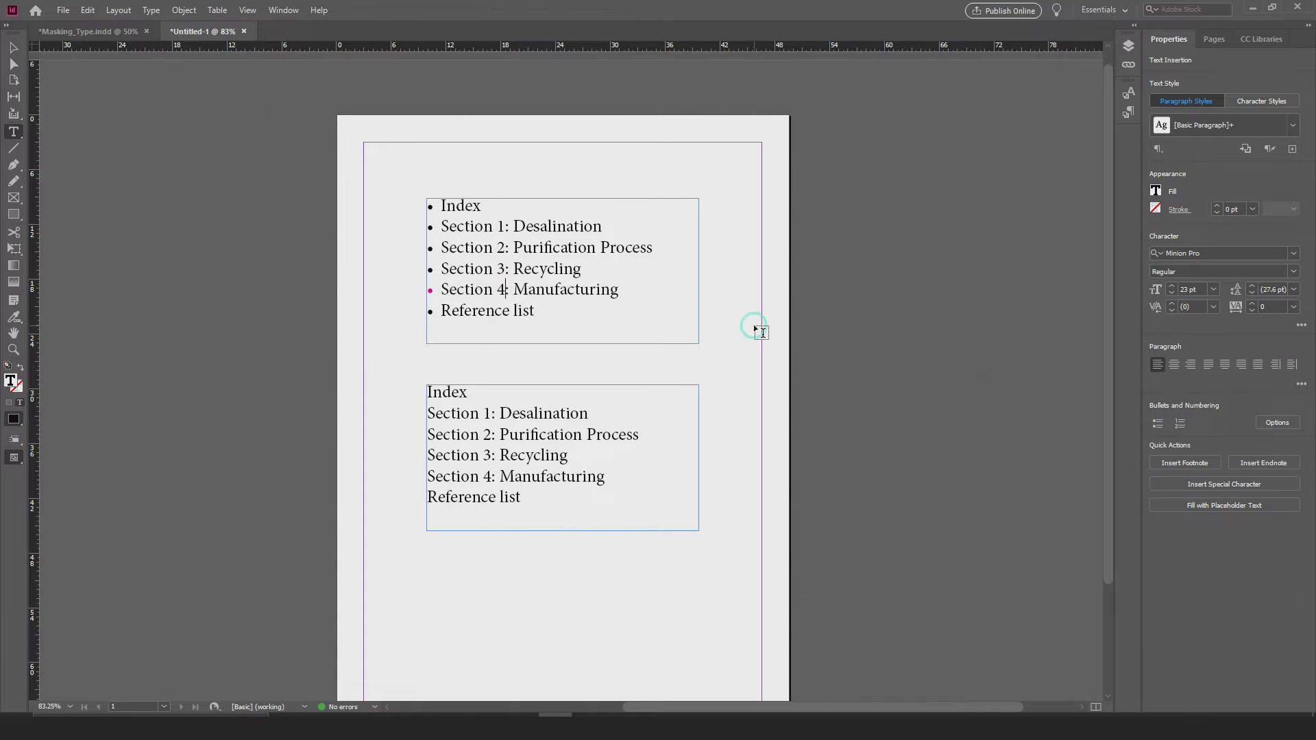
Step: Fill the bullet character before "Reference list" with the magenta swatch C=0 M=100 Y=0 K=0
{"action": "left_click_drag", "start_coordinate": [437, 292], "coordinate": [417, 311]}
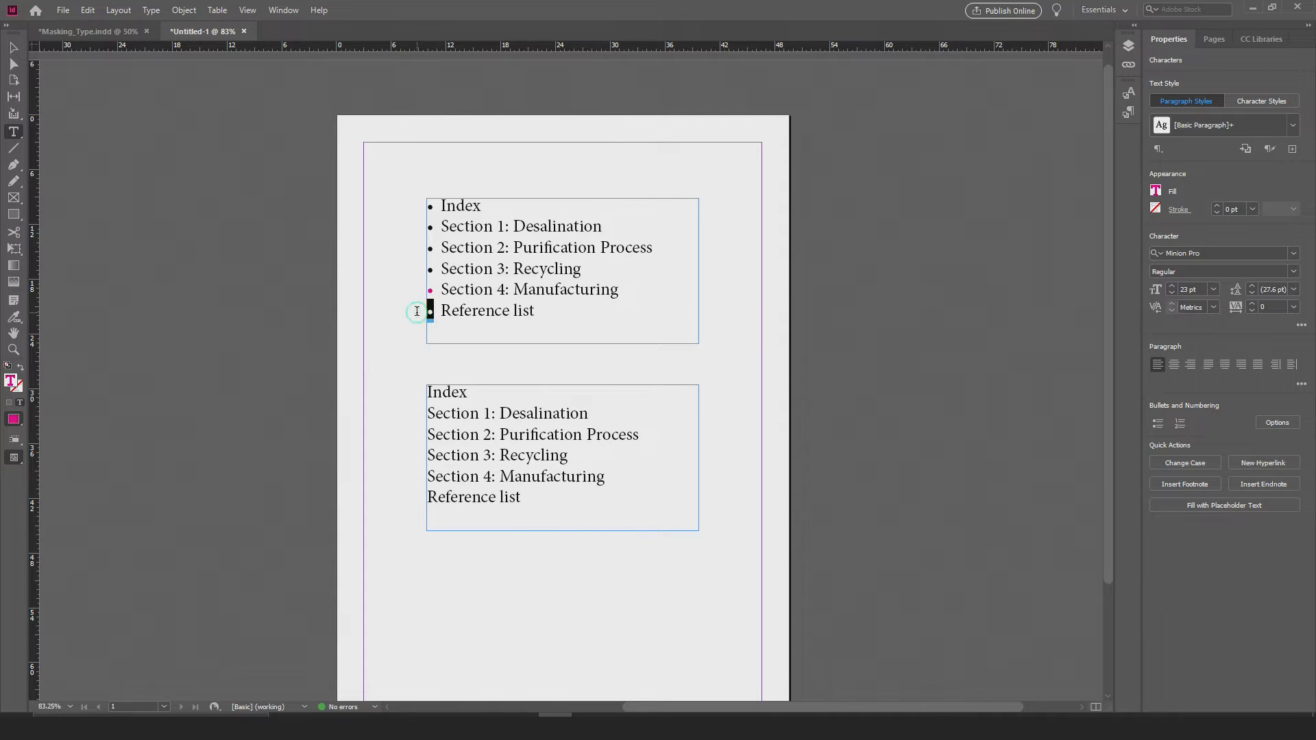
{"action": "left_click", "coordinate": [1156, 191]}
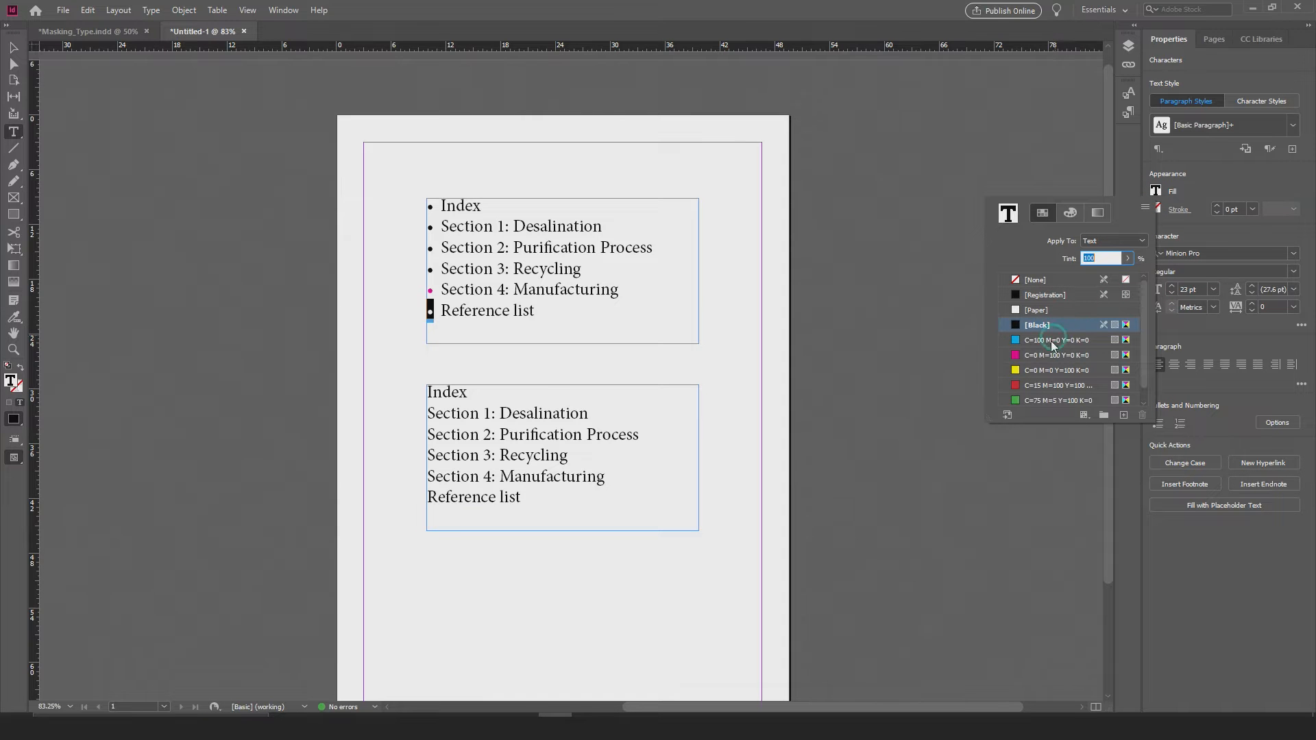
{"action": "left_click", "coordinate": [1031, 357]}
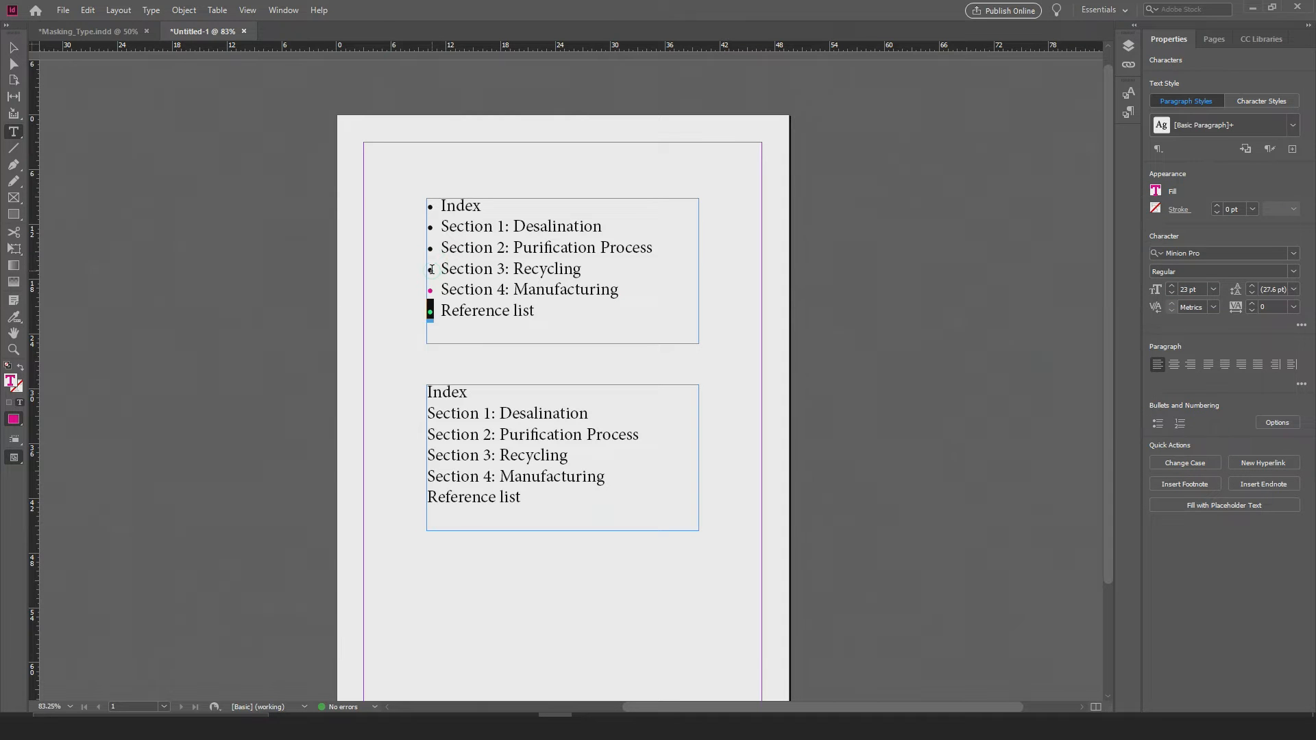
Step: Color the bullet before "Section 3: Recycling" magenta using the C=0 M=100 Y=0 K=0 swatch, then deselect it
{"action": "left_click_drag", "start_coordinate": [435, 268], "coordinate": [420, 269]}
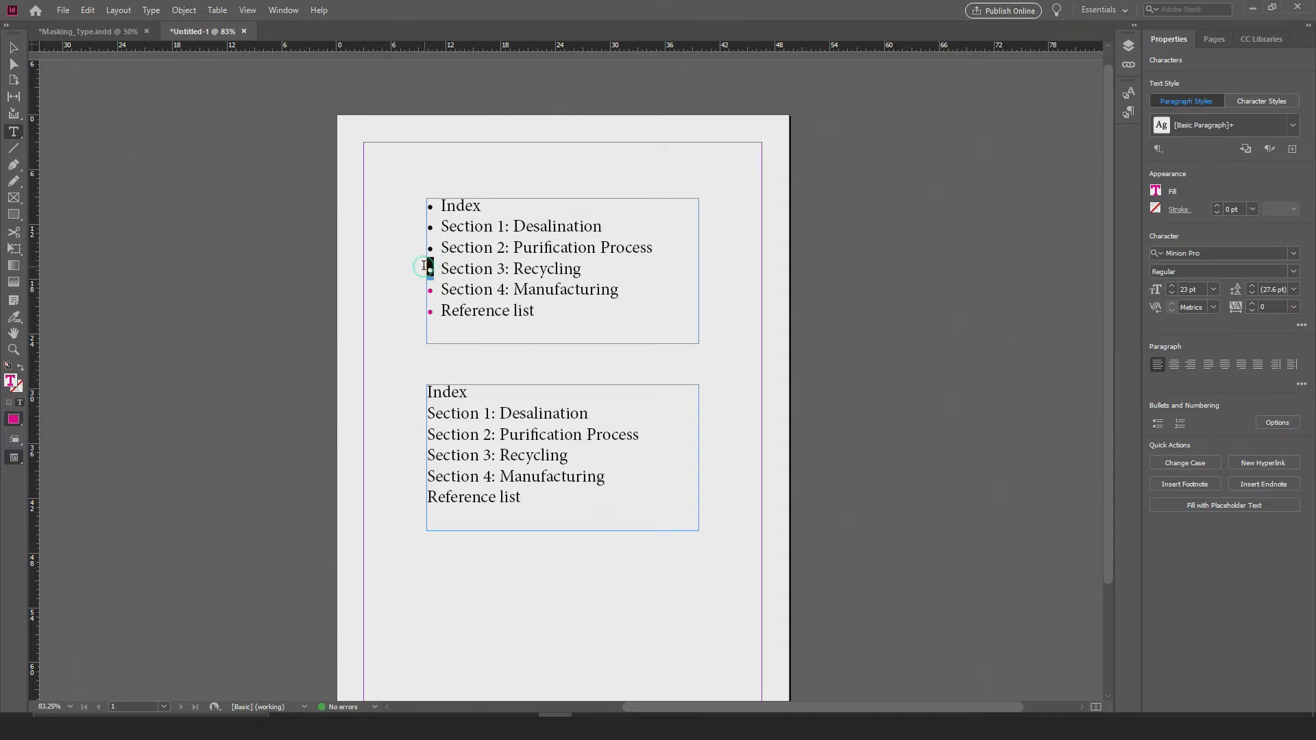
{"action": "left_click", "coordinate": [1155, 191]}
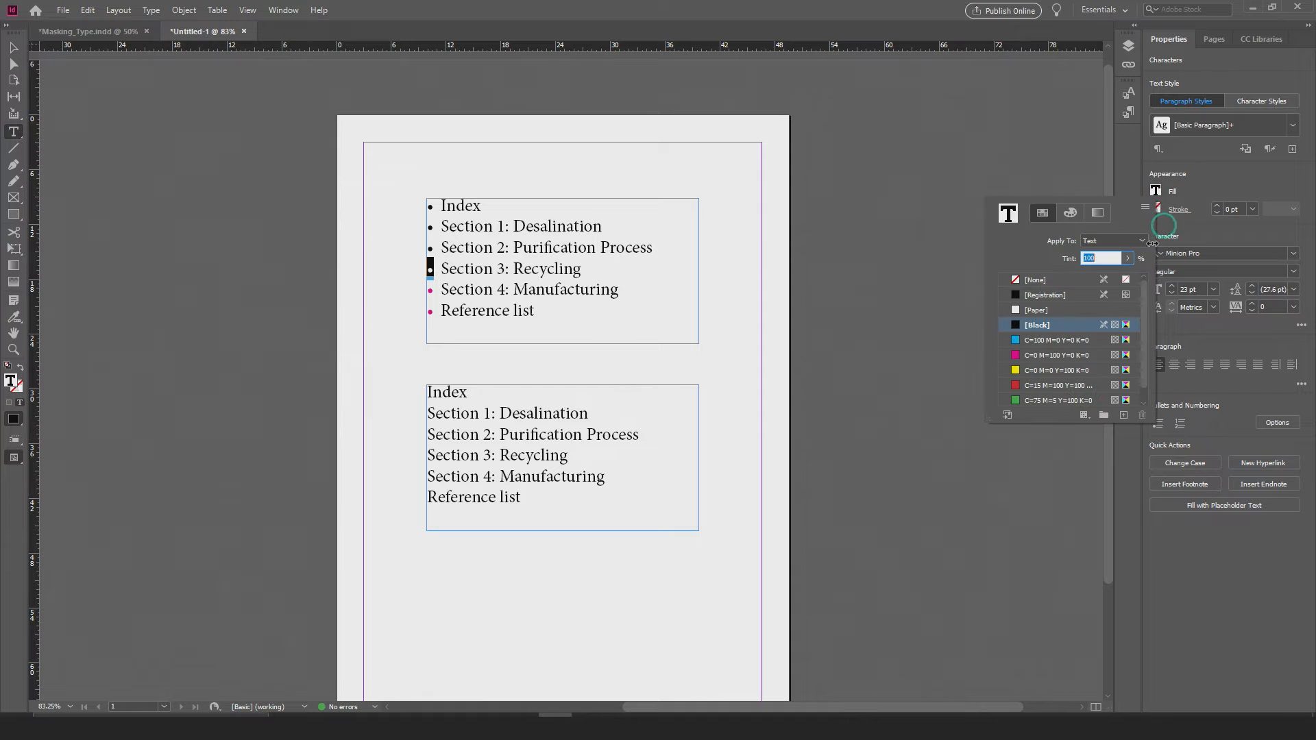
{"action": "left_click", "coordinate": [1032, 356]}
{"action": "left_click", "coordinate": [621, 294]}
{"action": "left_click", "coordinate": [541, 280]}
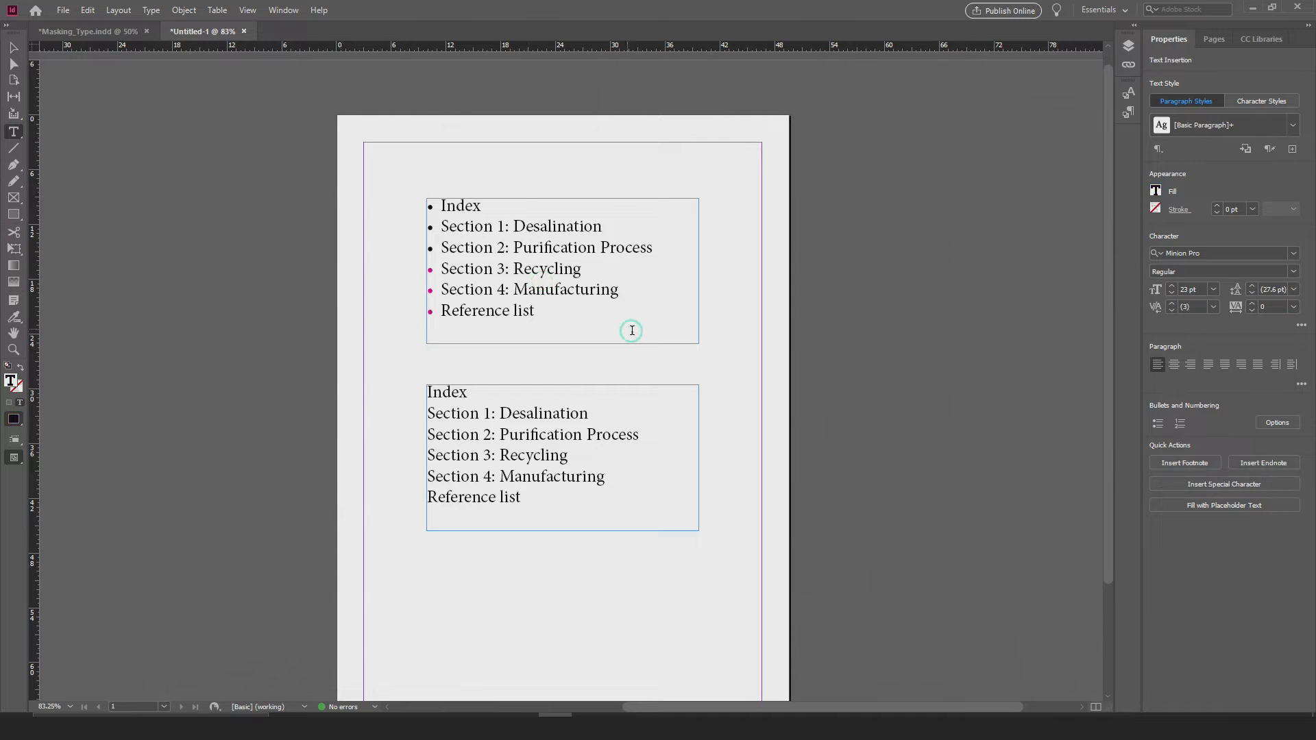
Step: Apply automatic numbering to all six lines of the second, unbulleted index list
{"action": "left_click_drag", "start_coordinate": [552, 319], "coordinate": [403, 202]}
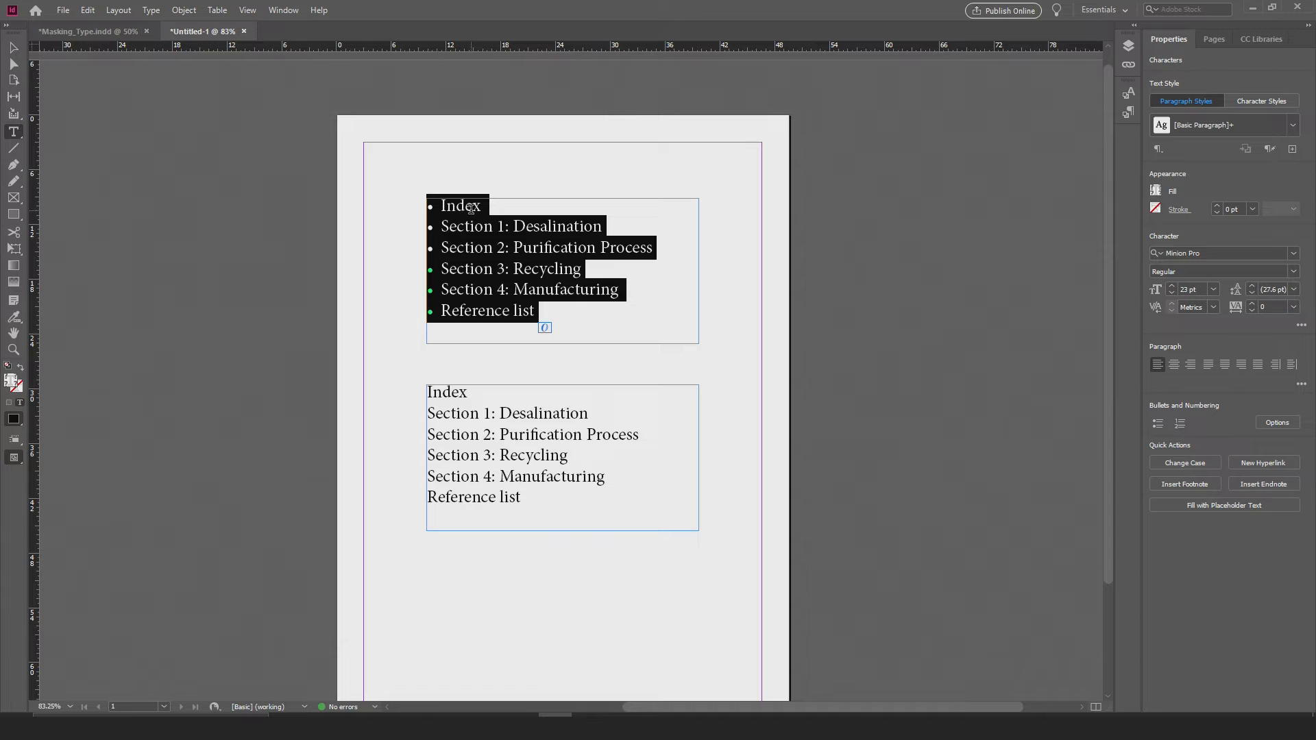
{"action": "scroll", "coordinate": [527, 281], "scroll_direction": "down", "scroll_amount": 3}
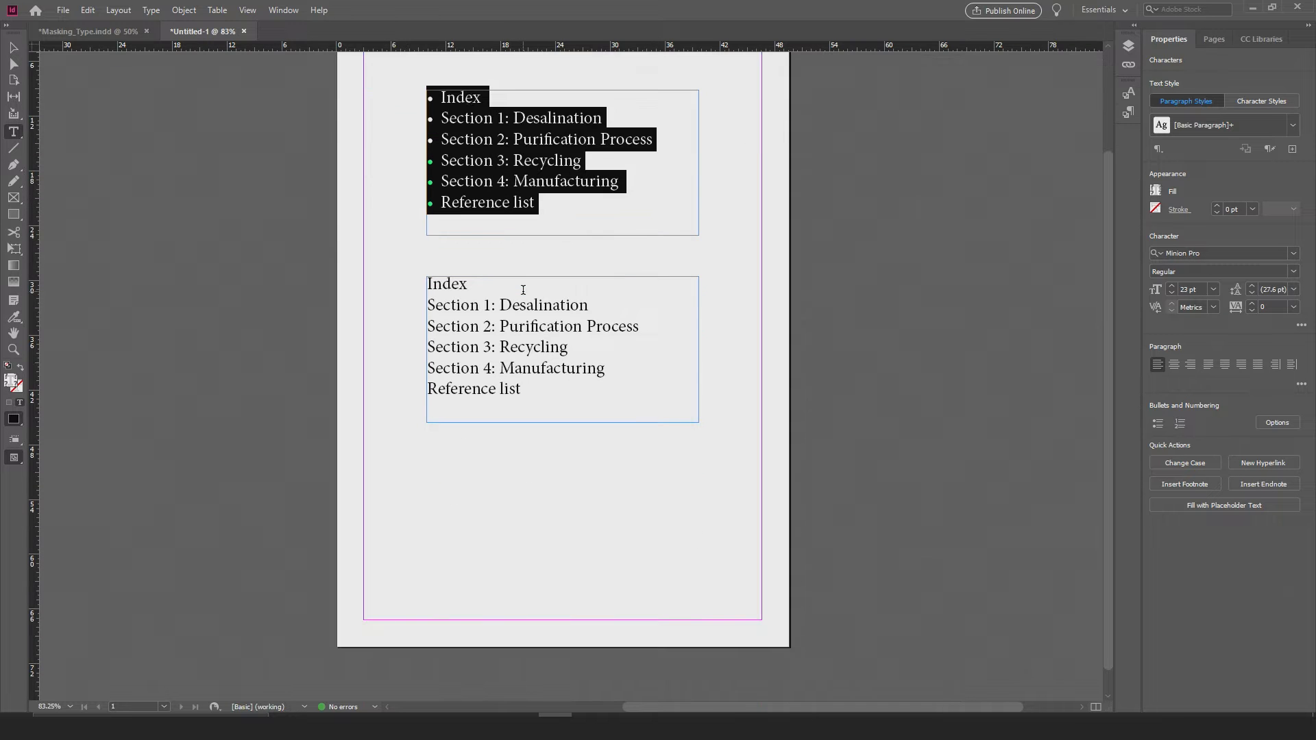
{"action": "left_click_drag", "start_coordinate": [559, 400], "coordinate": [373, 285]}
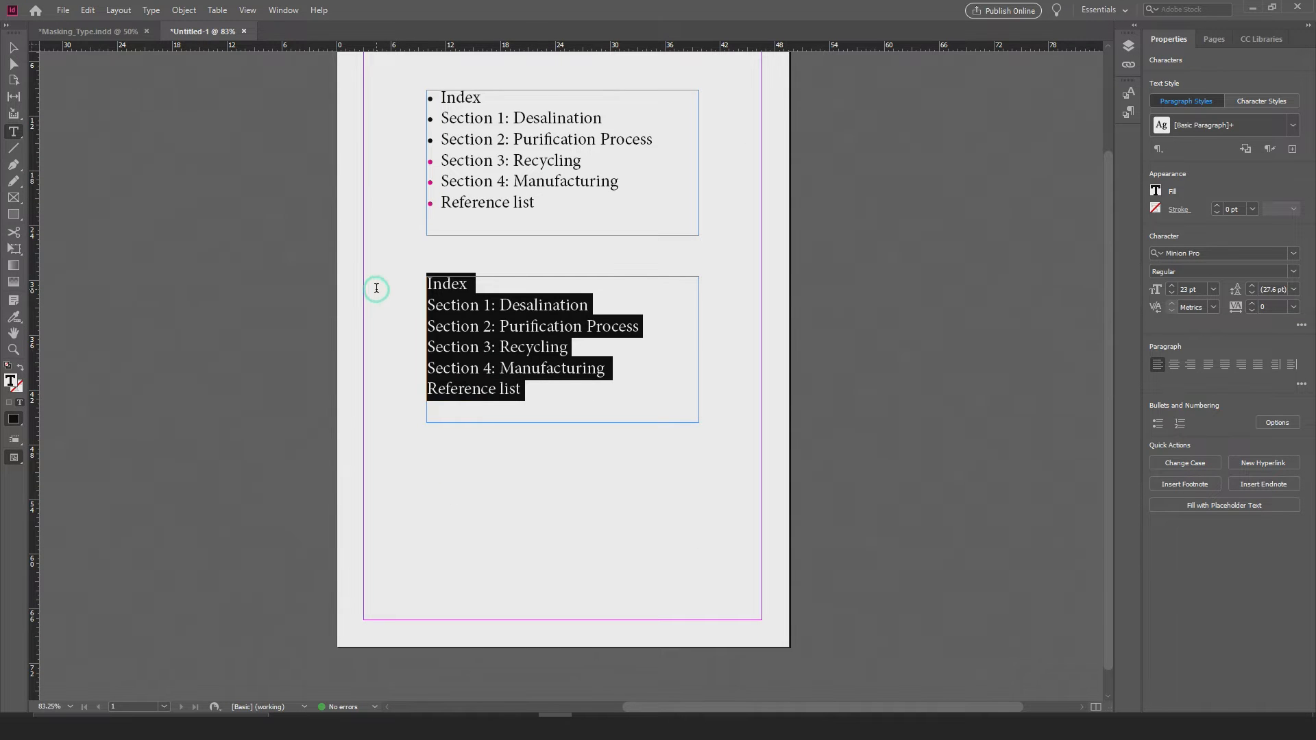
{"action": "left_click", "coordinate": [151, 10]}
{"action": "mouse_move", "coordinate": [252, 398]}
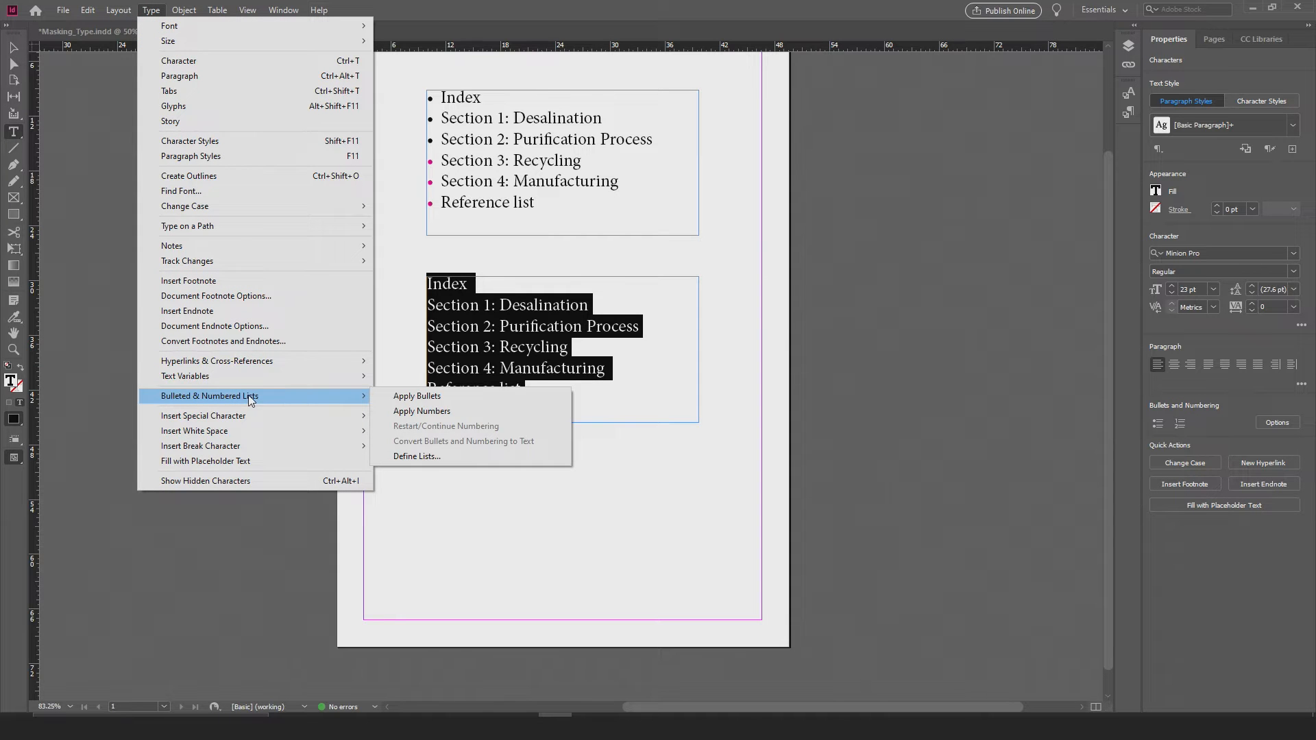
{"action": "left_click", "coordinate": [421, 411]}
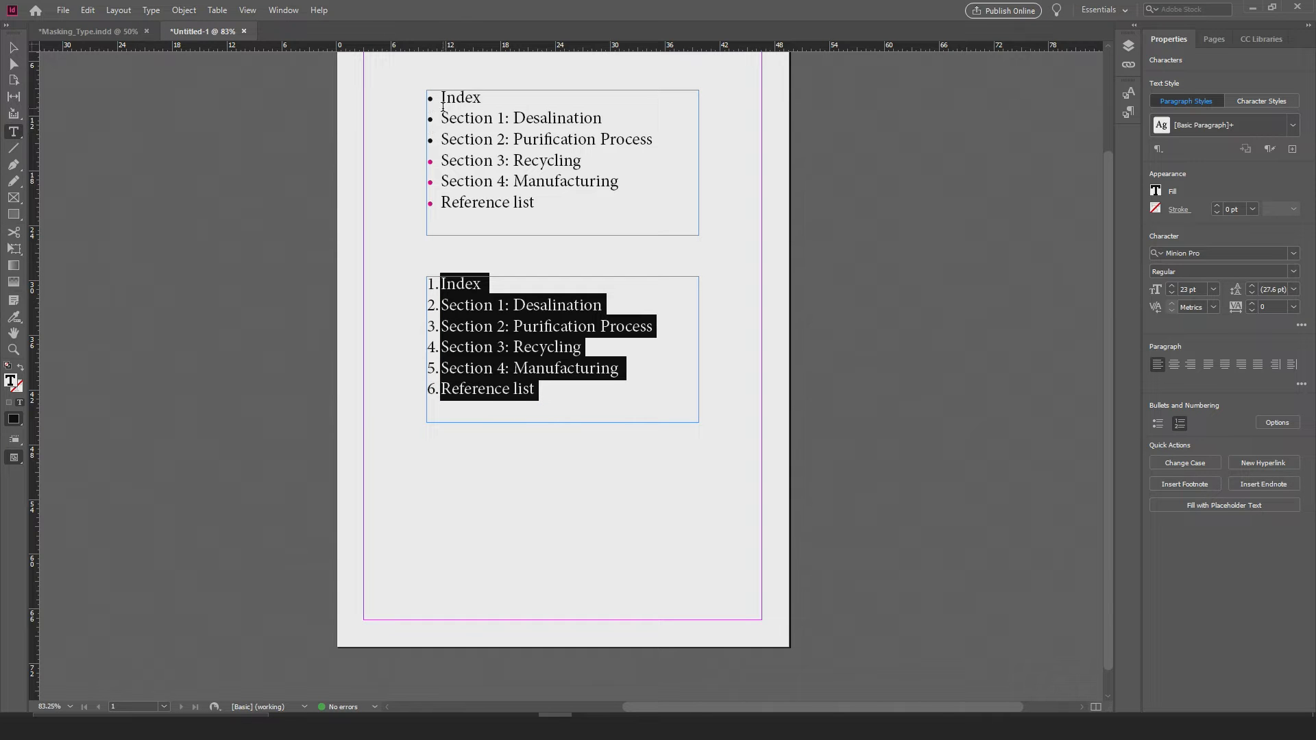
Step: Insert an empty numbered item after "Section 4: Manufacturing" in the numbered list and remove it again
{"action": "left_click", "coordinate": [440, 368]}
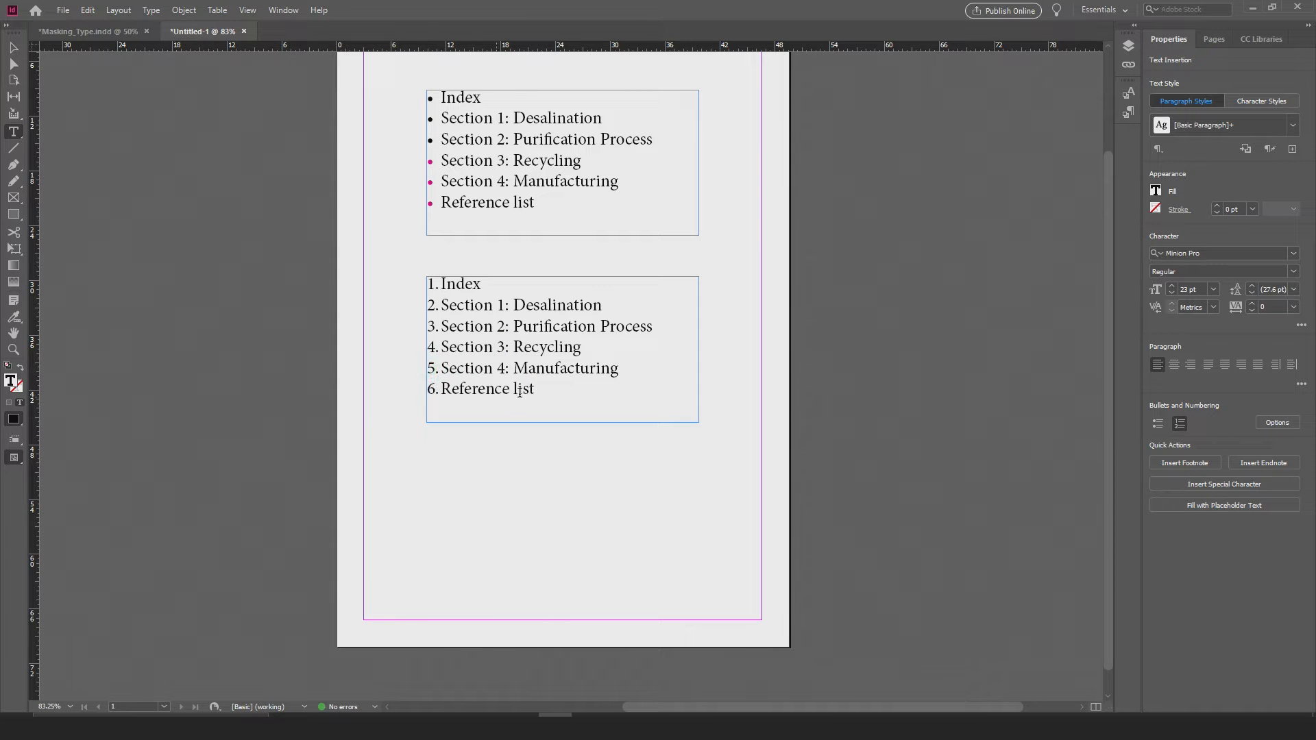
{"action": "left_click", "coordinate": [628, 376]}
{"action": "key", "text": "Return"}
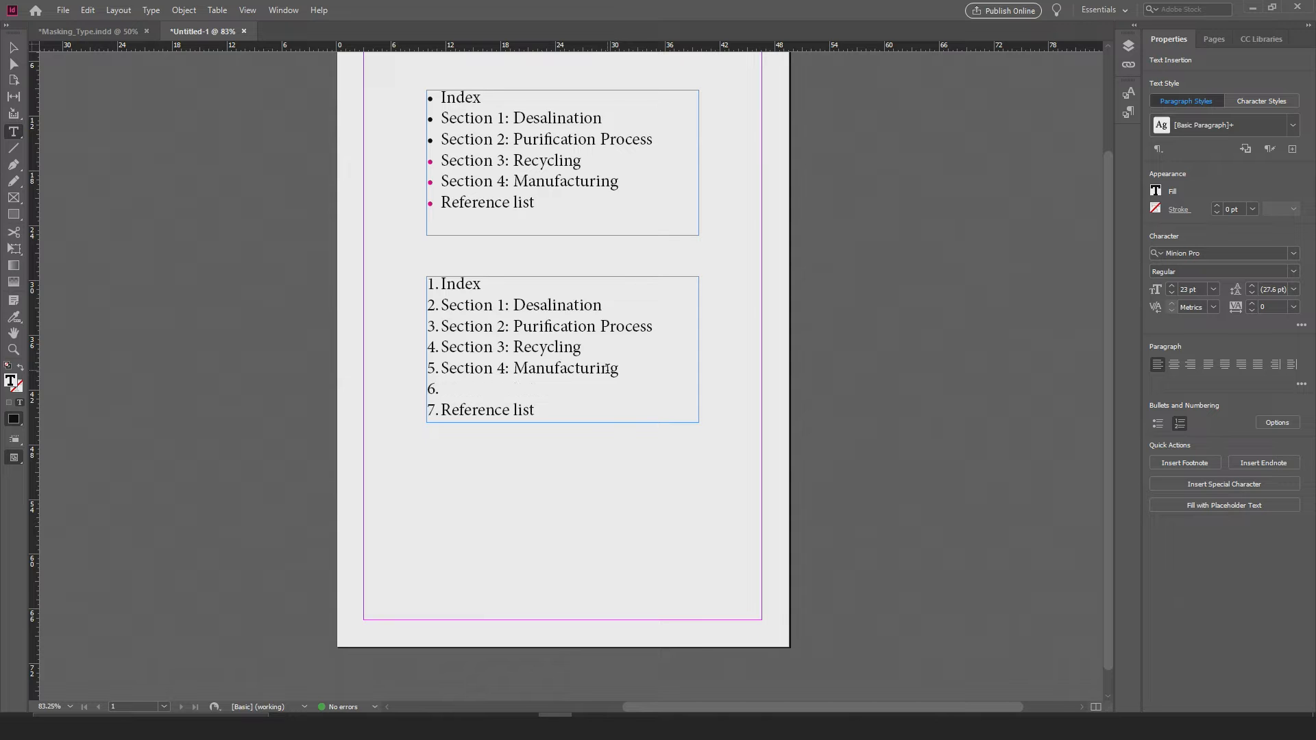
{"action": "key", "text": "BackSpace"}
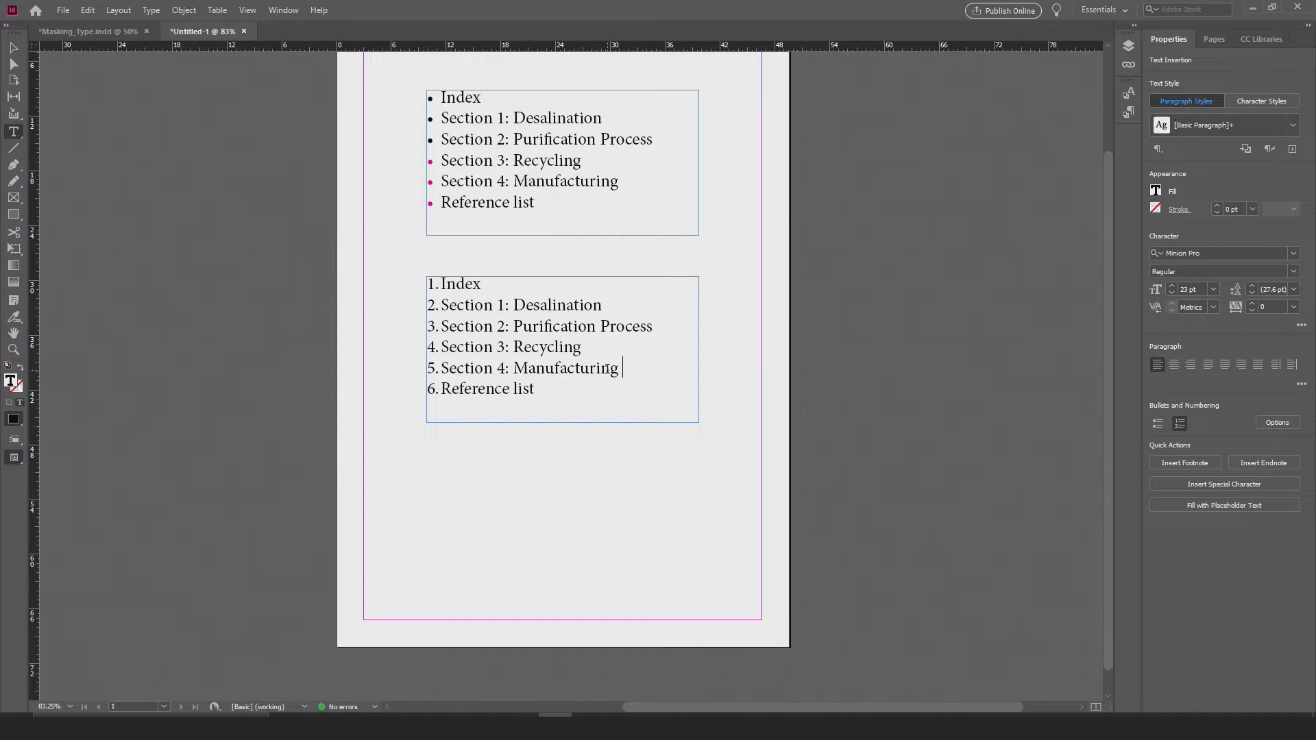
Step: Convert the numbering of the whole second list to editable text and deselect it
{"action": "left_click_drag", "start_coordinate": [543, 389], "coordinate": [169, 48]}
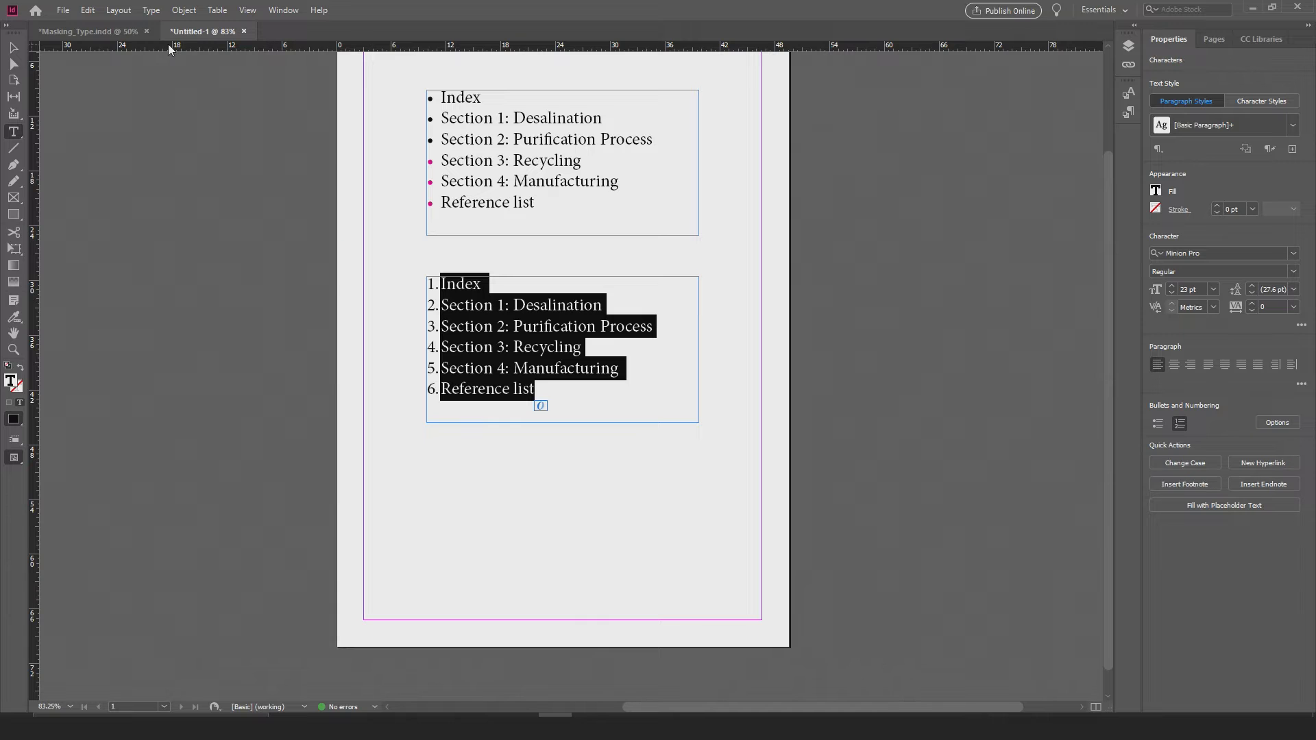
{"action": "left_click", "coordinate": [151, 11]}
{"action": "mouse_move", "coordinate": [211, 398]}
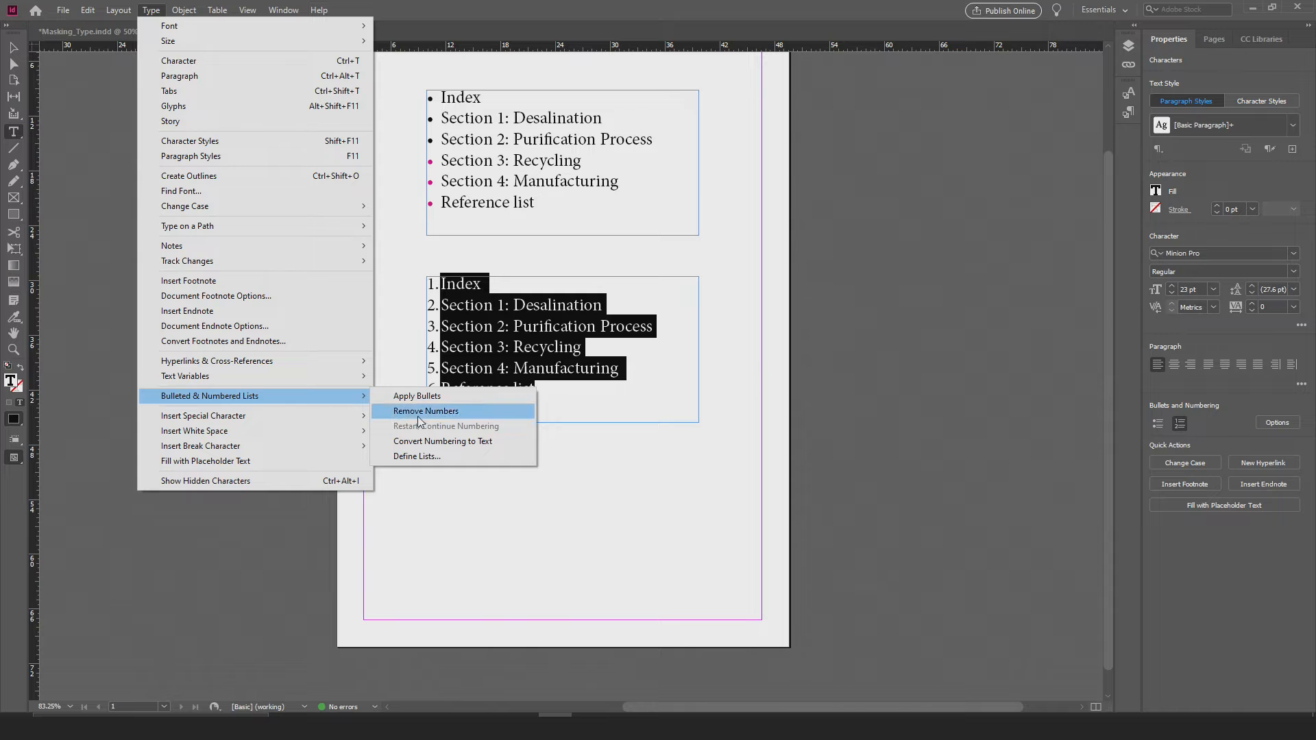
{"action": "left_click", "coordinate": [432, 442]}
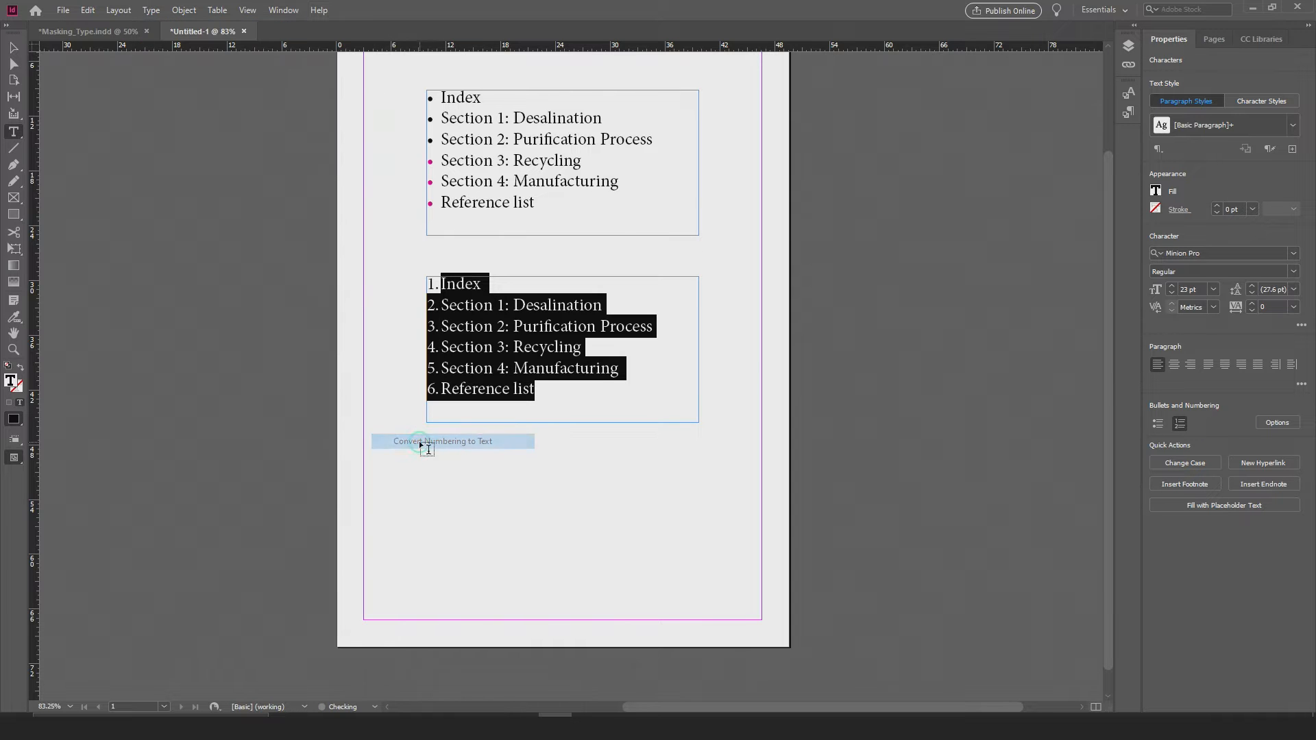
{"action": "left_click", "coordinate": [438, 415]}
Step: Enlarge the number "6." before "Reference list" to 28 pt
{"action": "left_click_drag", "start_coordinate": [440, 389], "coordinate": [414, 391]}
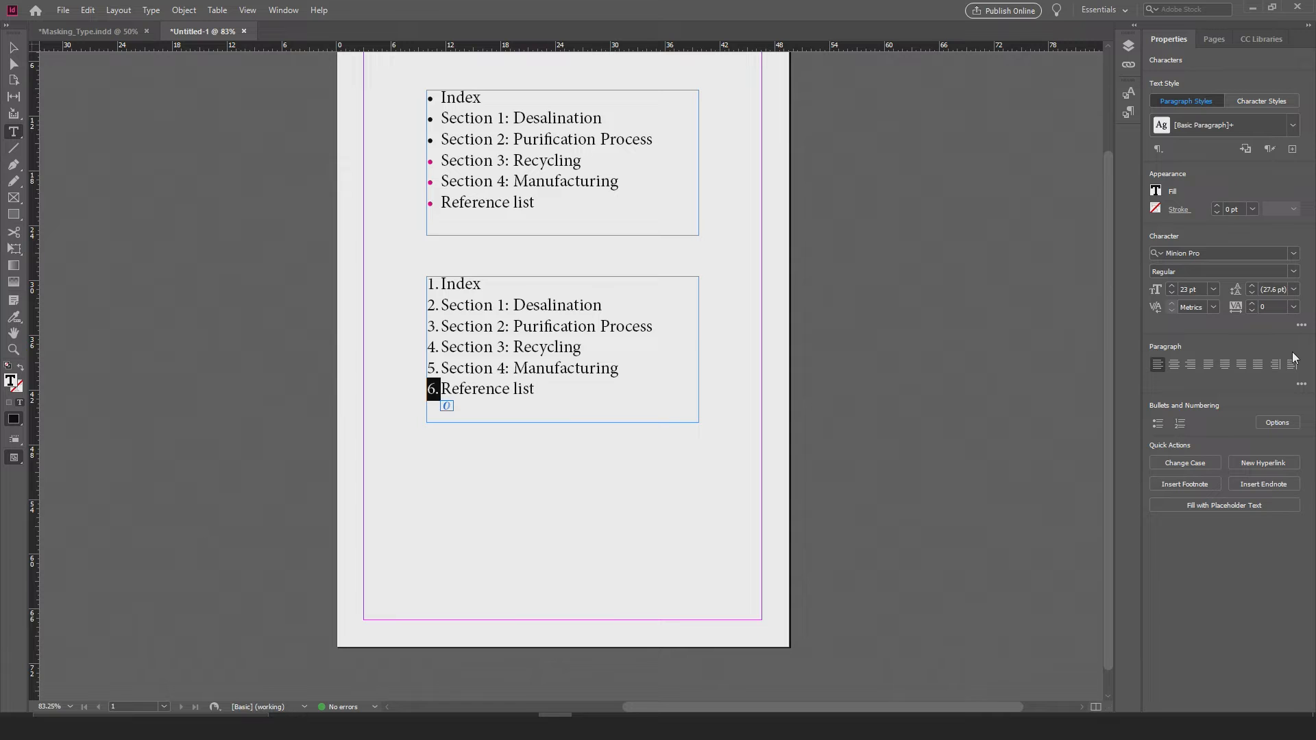
{"action": "left_click", "coordinate": [1171, 286]}
{"action": "left_click", "coordinate": [1171, 286]}
{"action": "left_click", "coordinate": [1172, 285]}
{"action": "left_click", "coordinate": [1171, 286]}
{"action": "left_click", "coordinate": [1172, 286]}
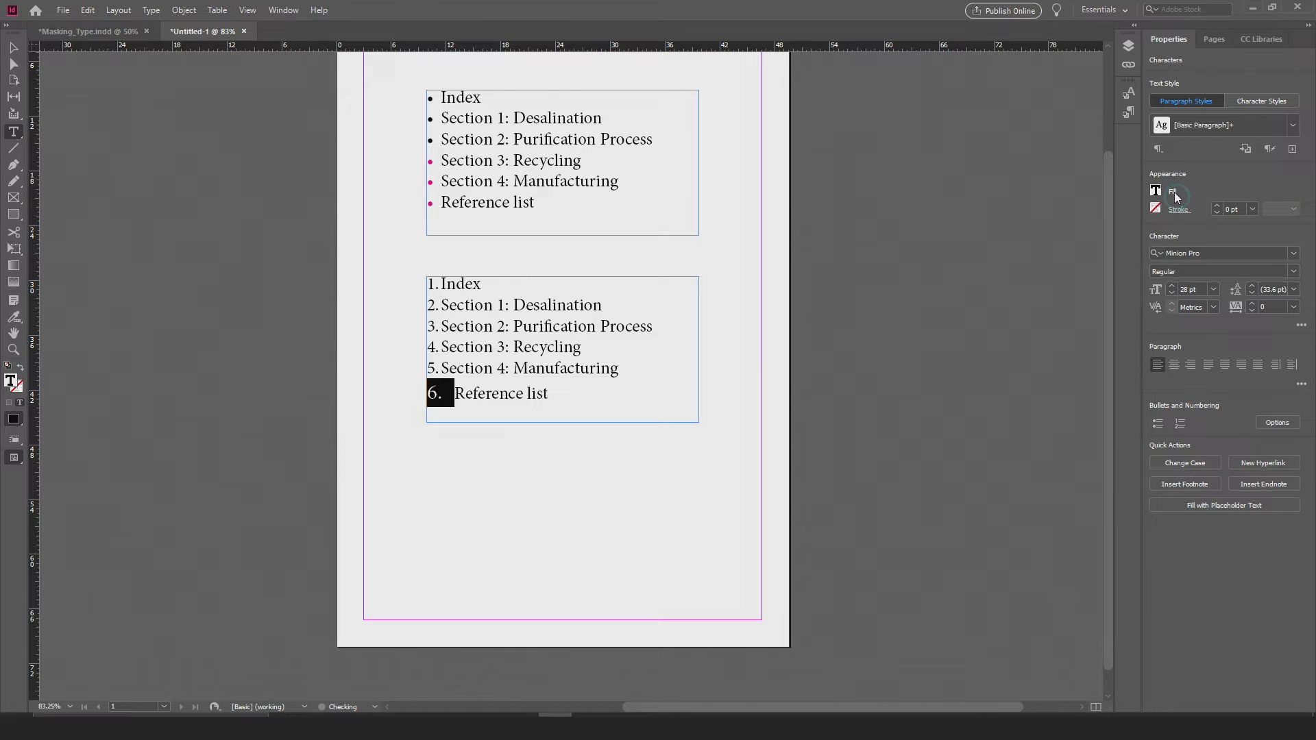
Step: Fill the selected "6." with the red swatch starting C=15 M=100 and deselect it
{"action": "left_click", "coordinate": [1155, 191]}
{"action": "left_click", "coordinate": [1124, 384]}
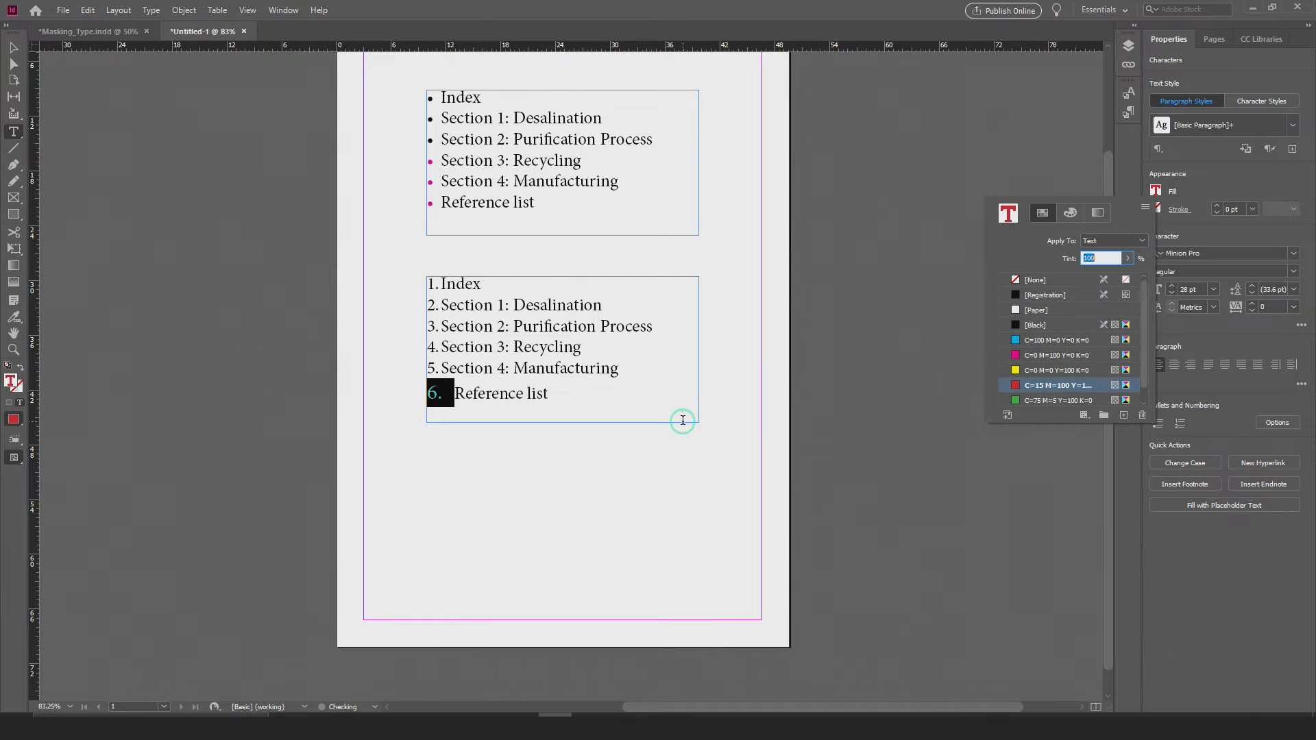
{"action": "left_click", "coordinate": [599, 329]}
{"action": "left_click", "coordinate": [543, 381]}
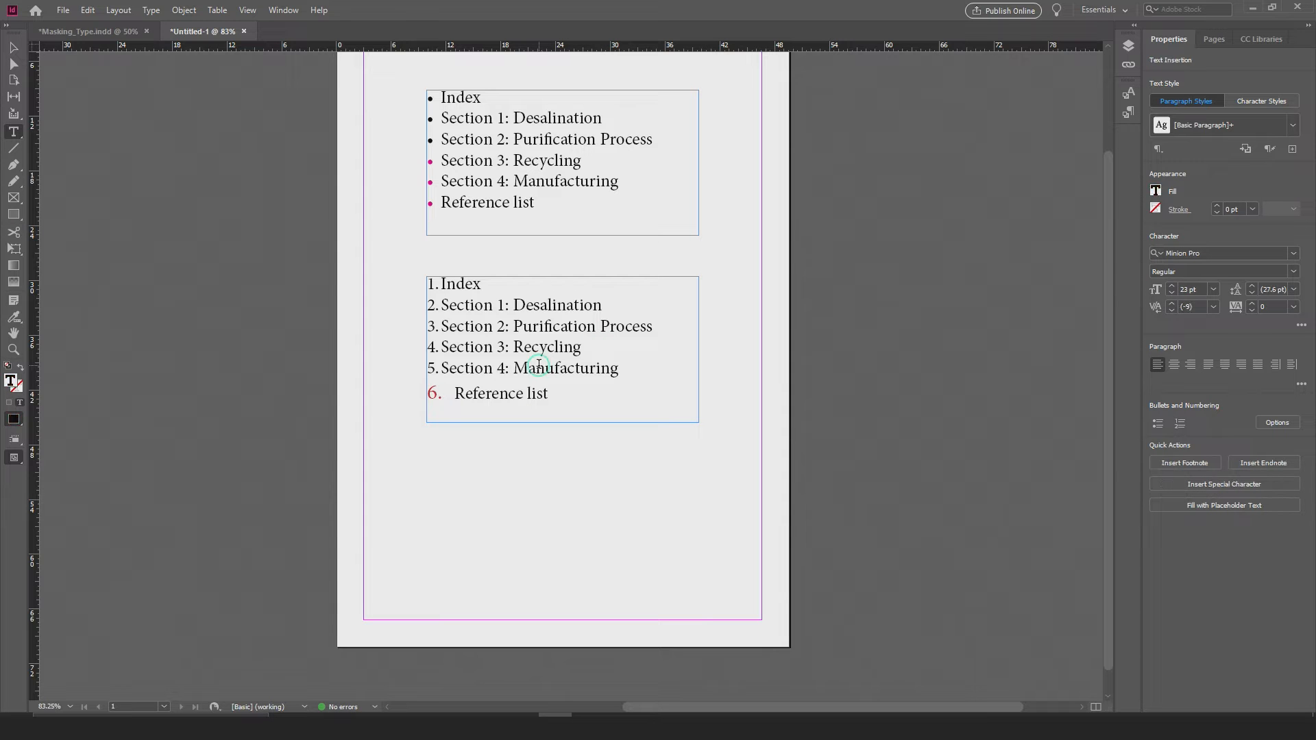
Step: Undo the red fill and the font size increases on the "6." before "Reference list"
{"action": "key", "text": "ctrl+z"}
{"action": "key", "text": "ctrl+z"}
{"action": "key", "text": "ctrl+z"}
{"action": "key", "text": "ctrl+z"}
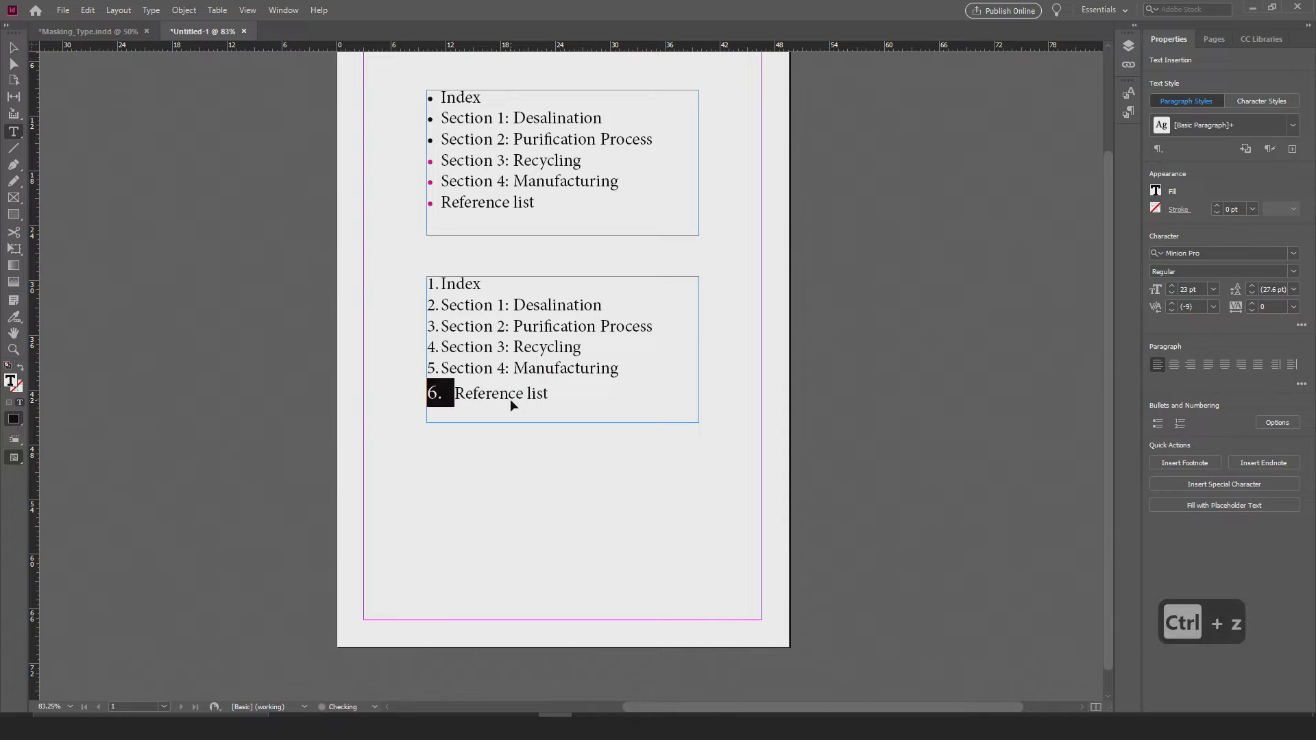
{"action": "left_click", "coordinate": [529, 398]}
{"action": "left_click", "coordinate": [514, 440]}
{"action": "left_click", "coordinate": [496, 396]}
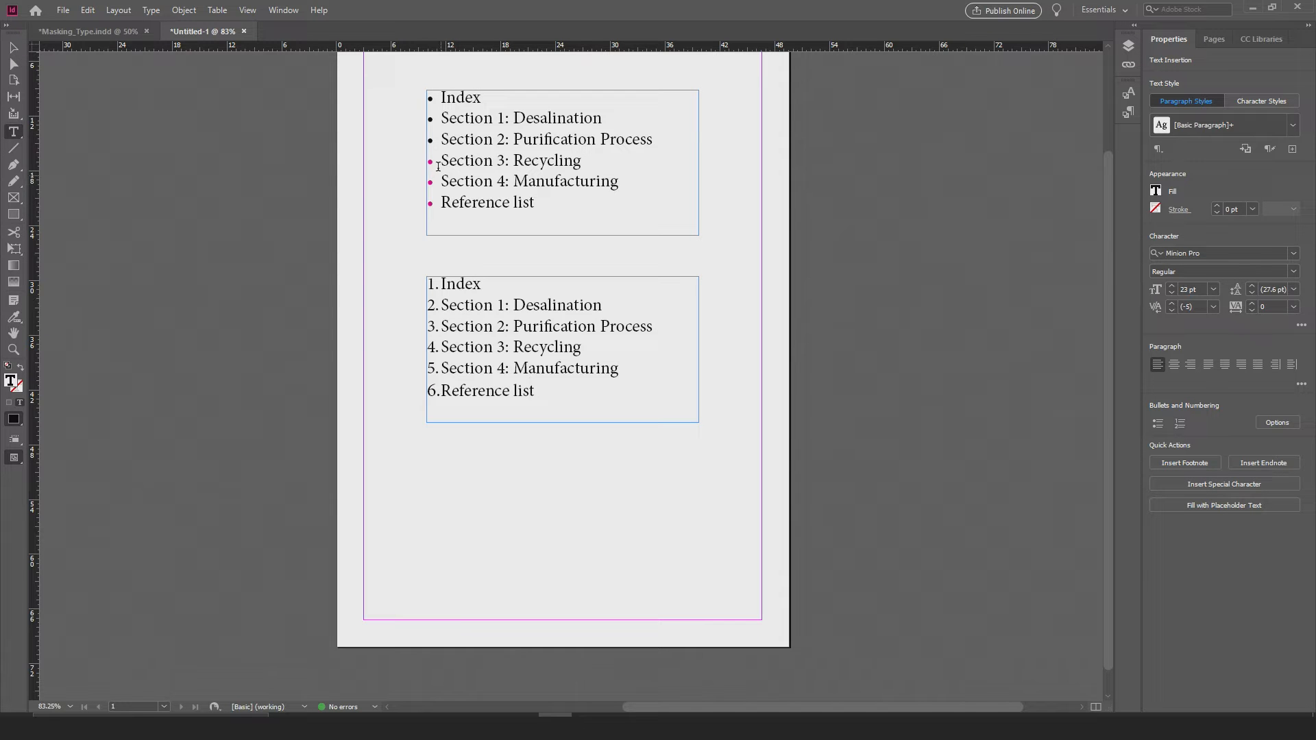
Step: Leave text editing for the Selection tool and deselect both index lists
{"action": "left_click_drag", "start_coordinate": [432, 144], "coordinate": [403, 109]}
{"action": "scroll", "coordinate": [525, 452], "scroll_direction": "up", "scroll_amount": 2}
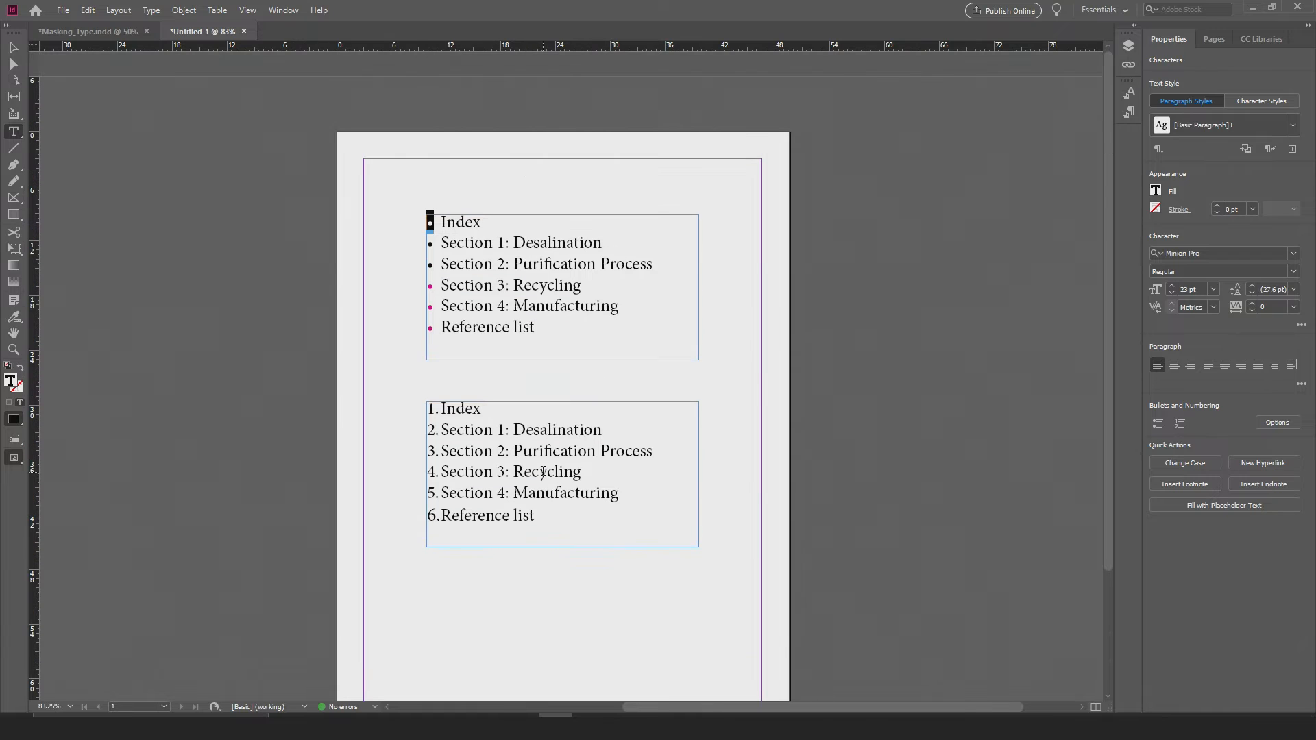
{"action": "left_click_drag", "start_coordinate": [538, 529], "coordinate": [359, 373]}
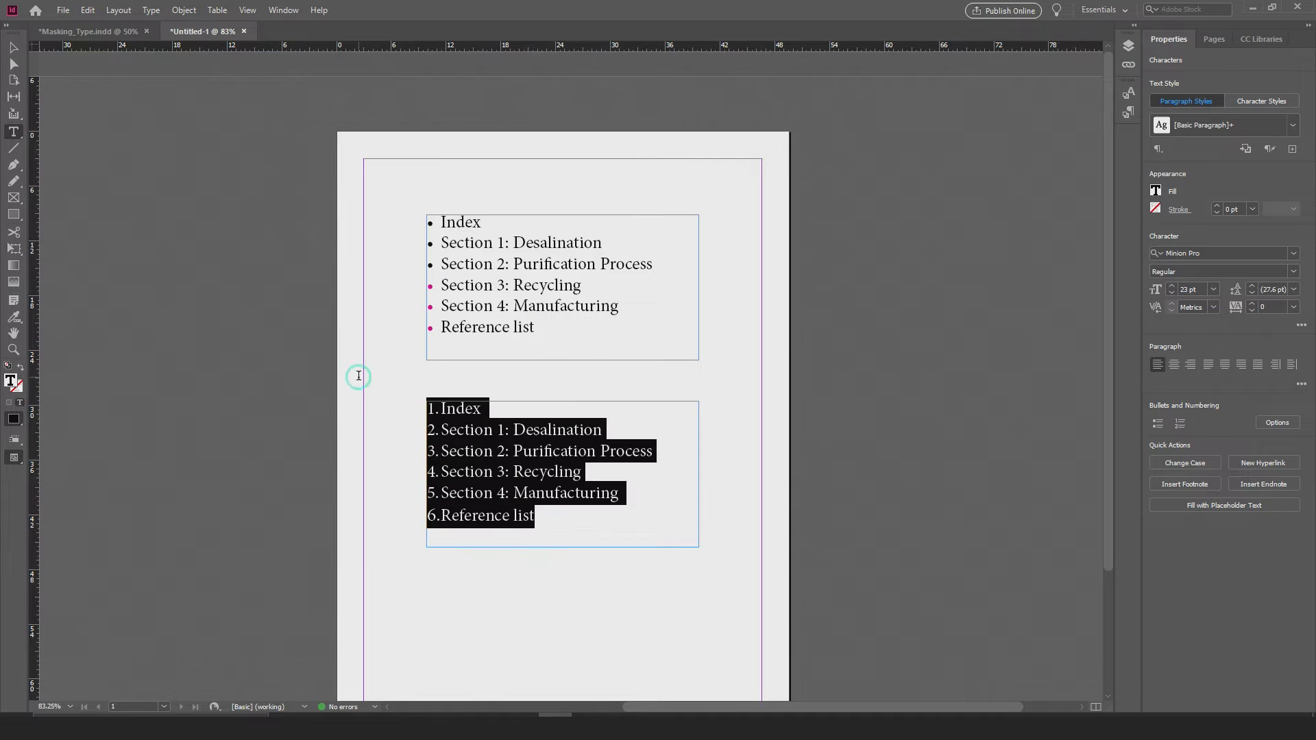
{"action": "left_click", "coordinate": [14, 46]}
{"action": "left_click", "coordinate": [403, 235]}
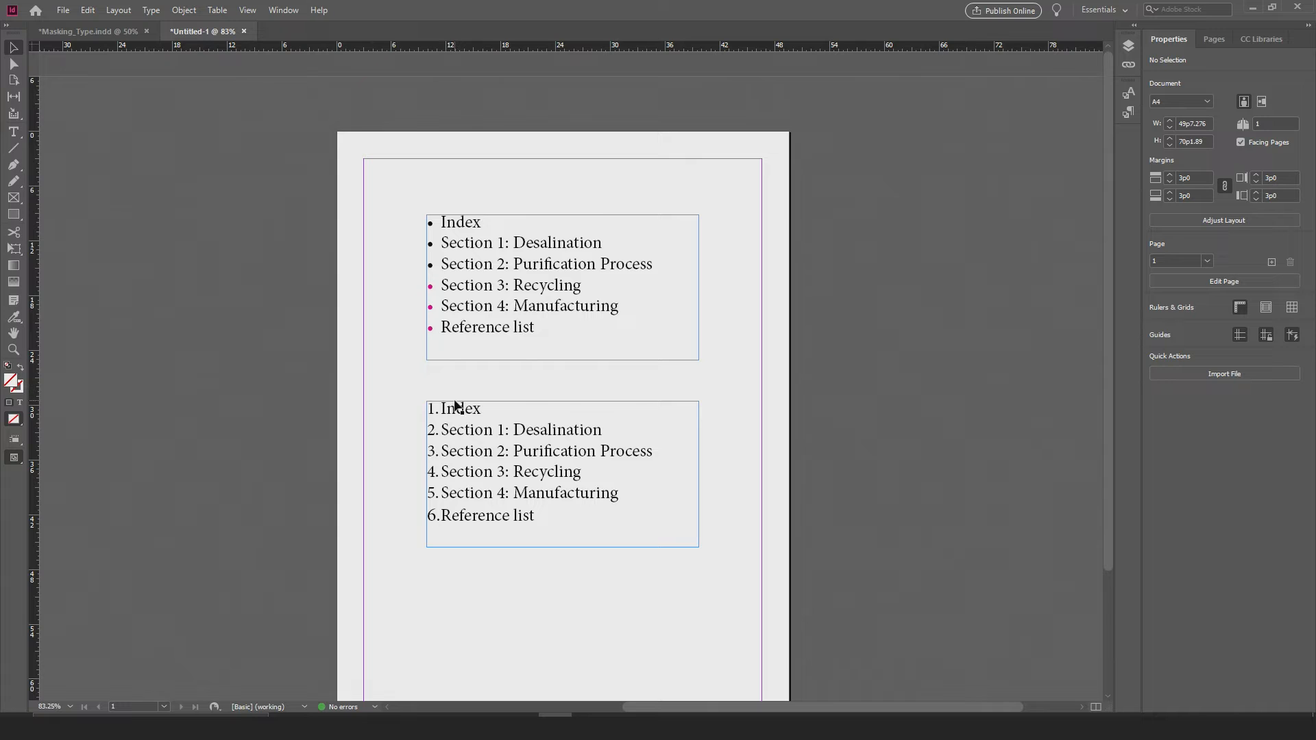
{"action": "scroll", "coordinate": [456, 405], "scroll_direction": "down", "scroll_amount": 2}
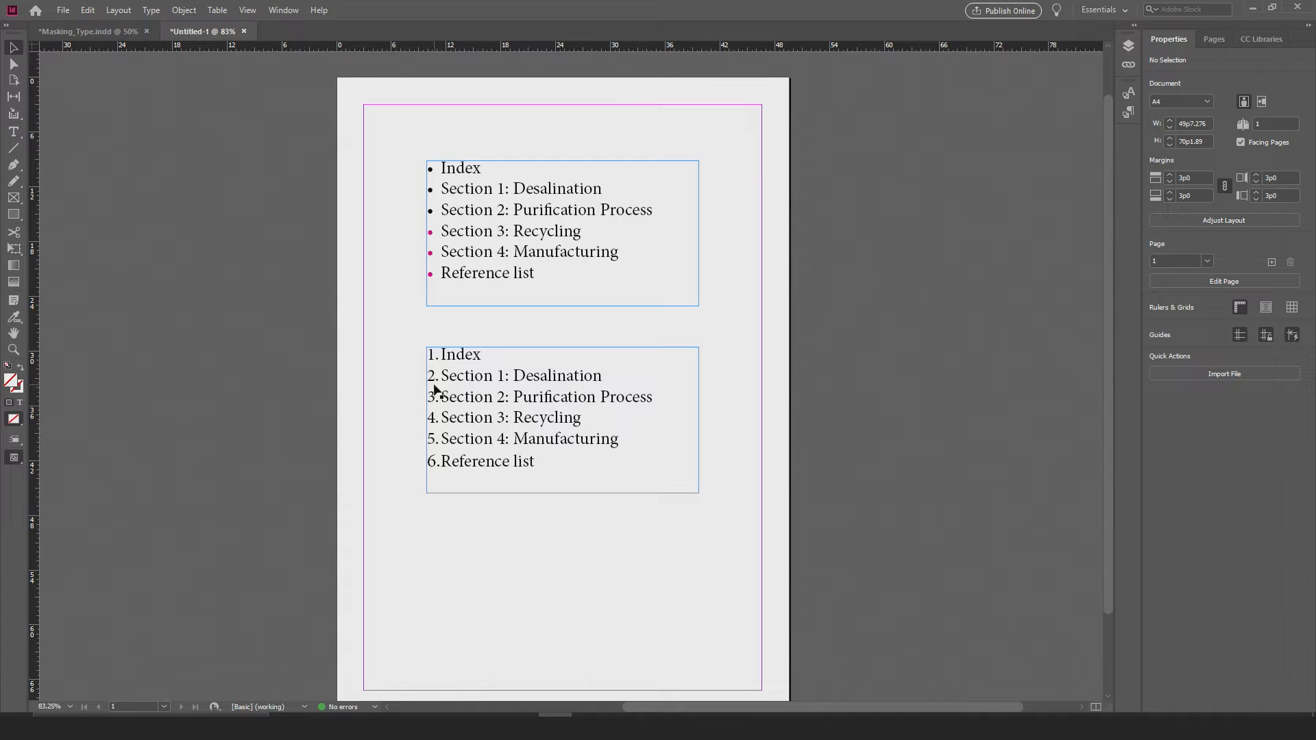
Step: Switch to the Masking_Type.indd document and bring the full "Masking Type" spread into view
{"action": "left_click", "coordinate": [70, 29]}
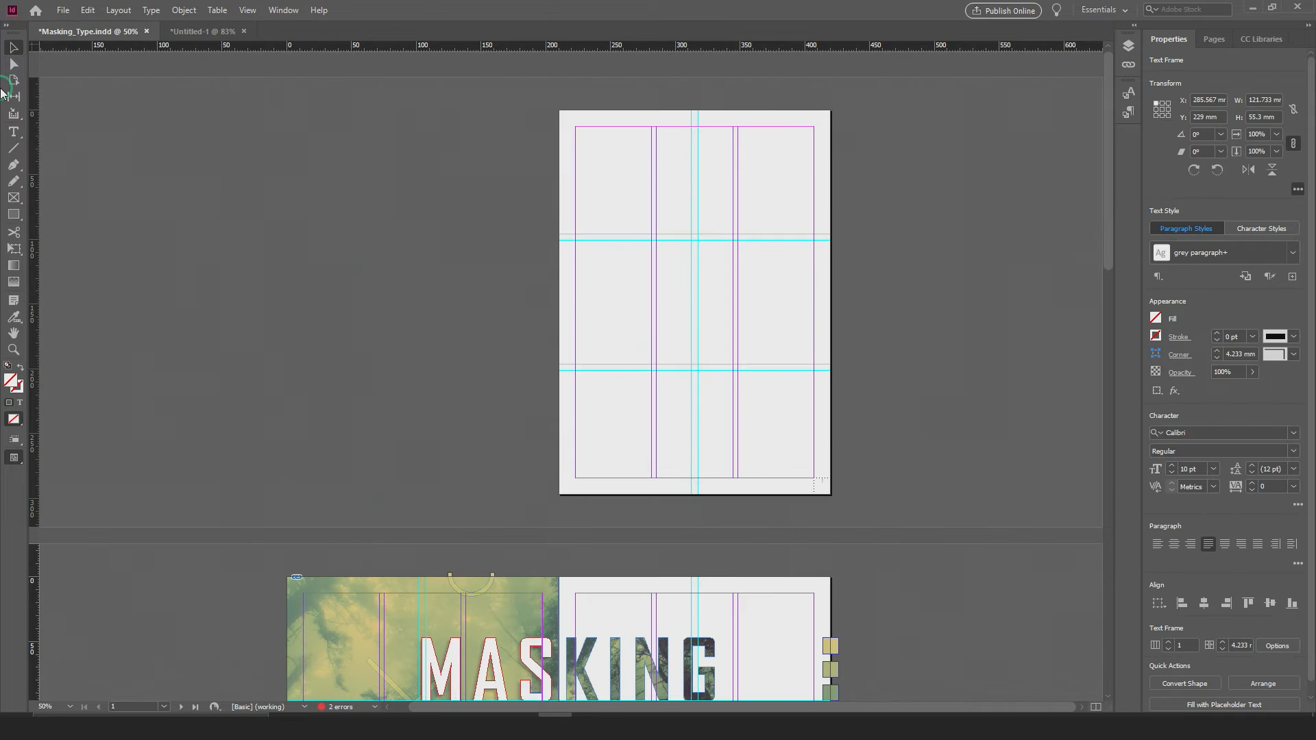
{"action": "scroll", "coordinate": [502, 247], "scroll_direction": "down", "scroll_amount": 10}
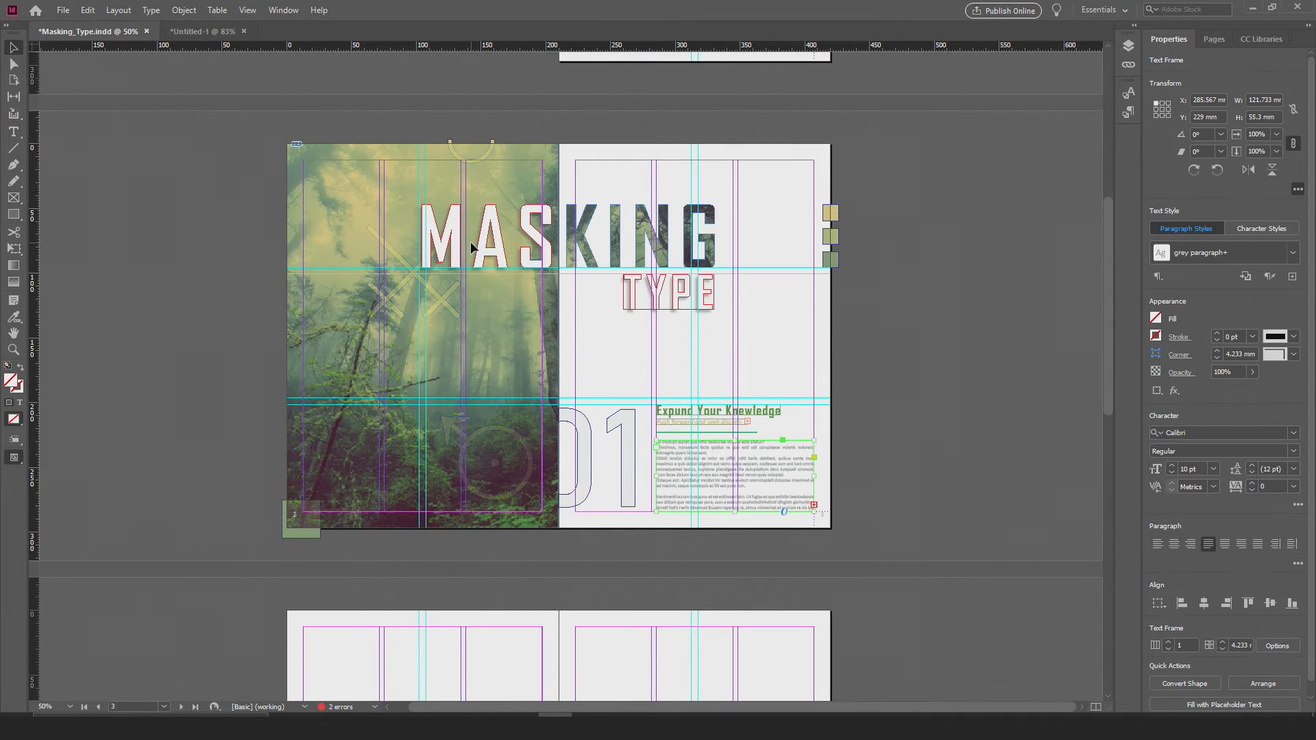
{"action": "scroll", "coordinate": [528, 245], "scroll_direction": "up", "scroll_amount": 1, "text": "alt"}
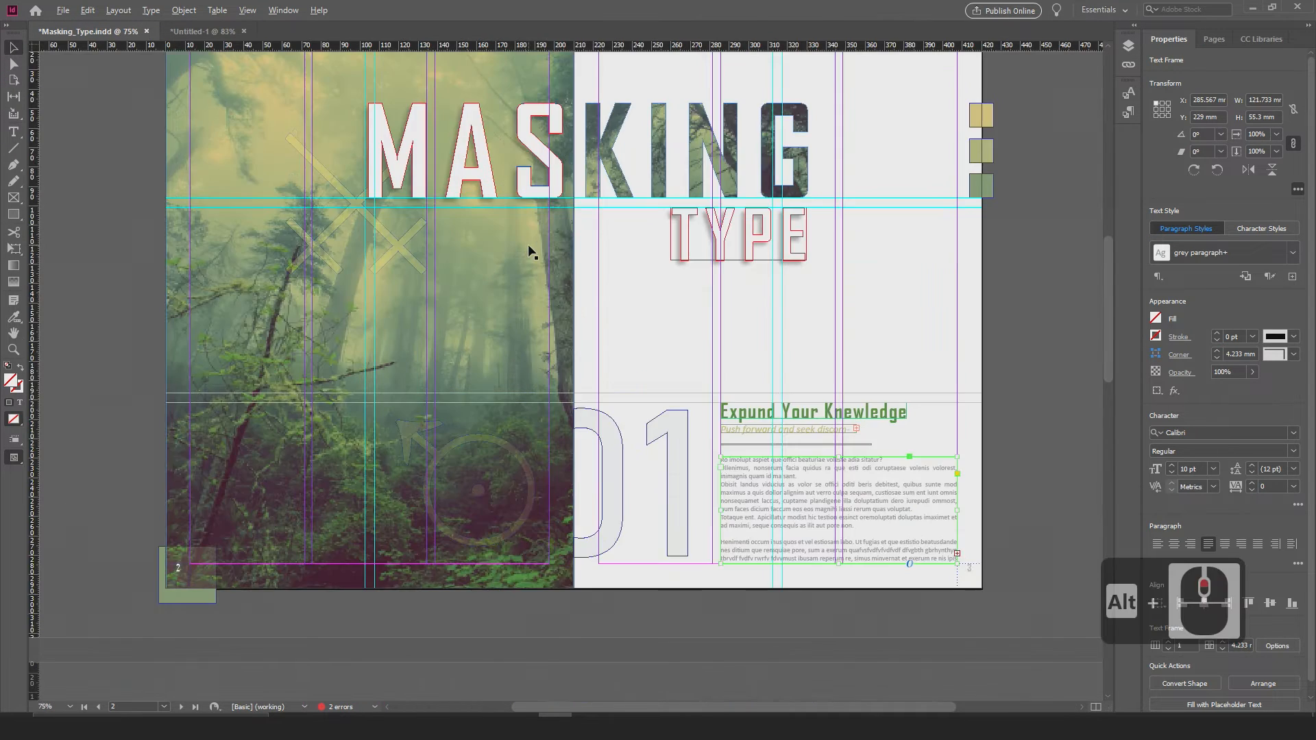
{"action": "left_click_drag", "start_coordinate": [555, 207], "coordinate": [538, 261]}
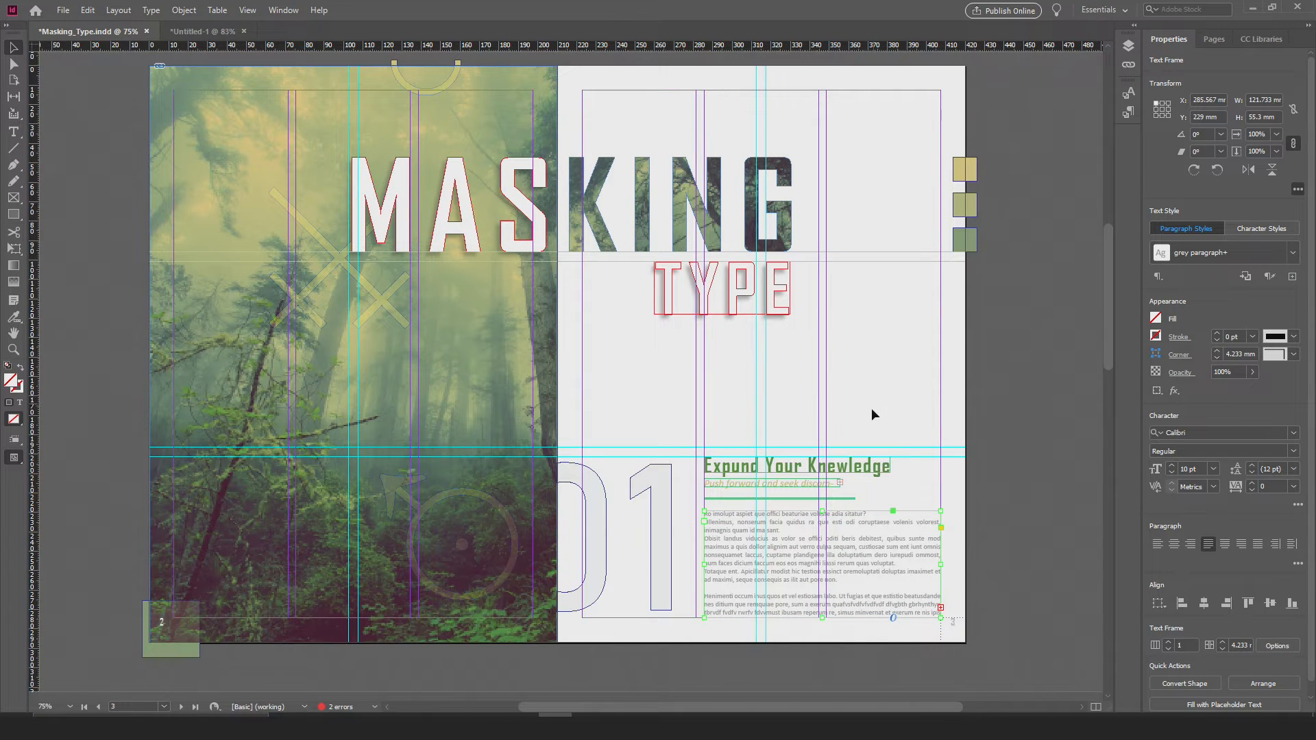
Step: Deselect the body text frame and examine the "Expund Your Knewledge" heading, subtitle and paragraph for misspelled words
{"action": "scroll", "coordinate": [742, 435], "scroll_direction": "down", "scroll_amount": 2}
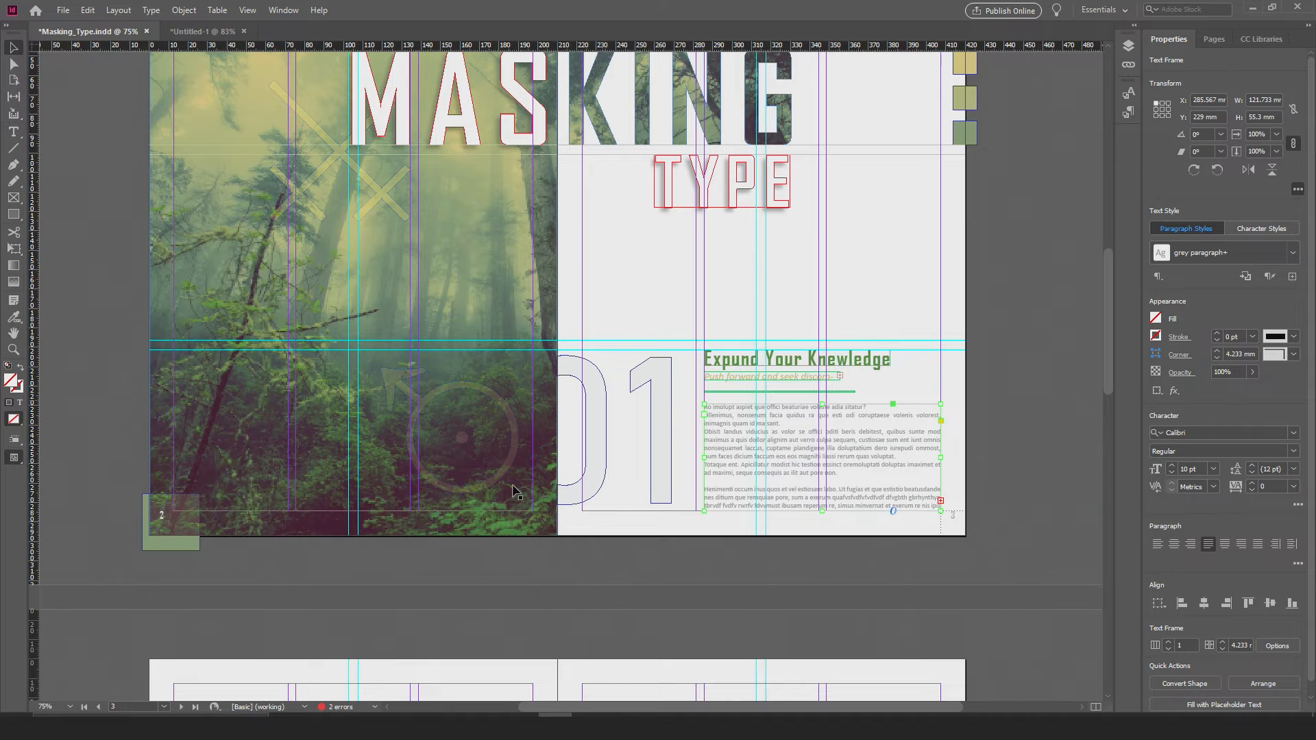
{"action": "scroll", "coordinate": [494, 370], "scroll_direction": "down", "scroll_amount": 3}
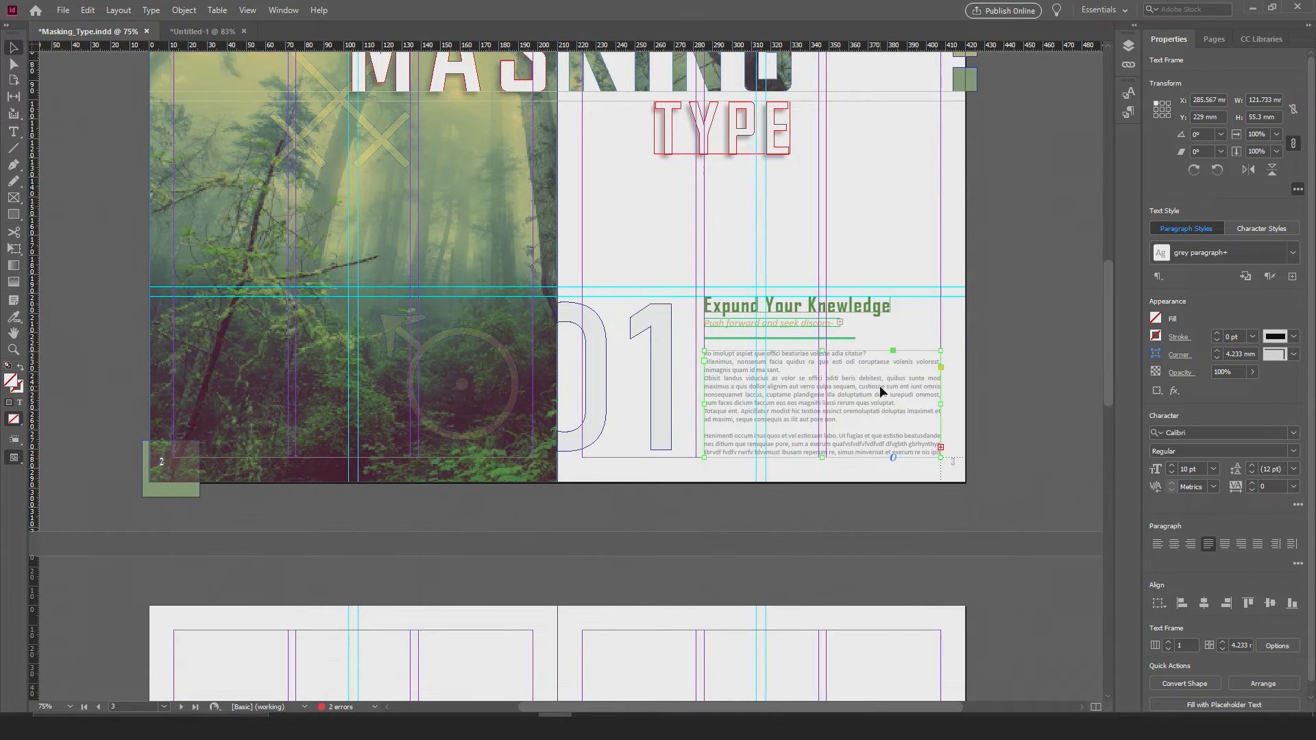
{"action": "scroll", "coordinate": [846, 375], "scroll_direction": "up", "scroll_amount": 2}
{"action": "scroll", "coordinate": [836, 326], "scroll_direction": "up", "scroll_amount": 1}
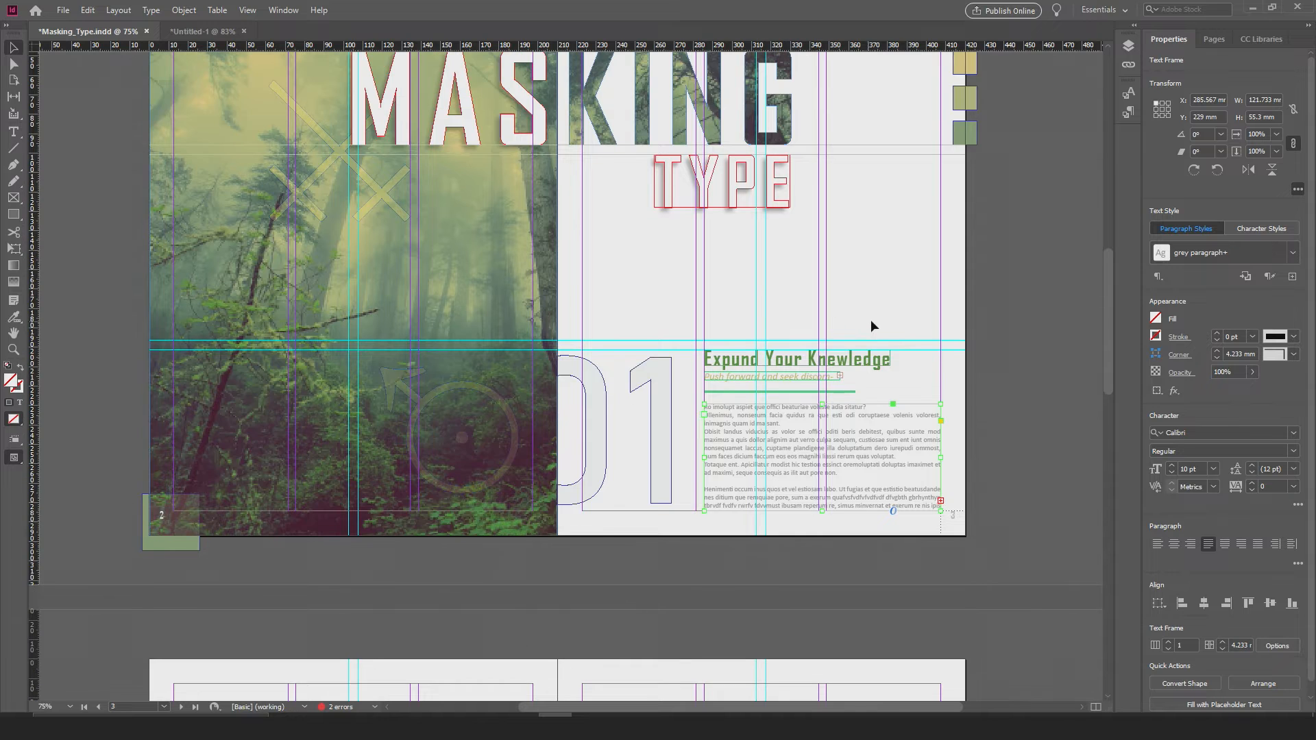
{"action": "scroll", "coordinate": [832, 401], "scroll_direction": "up", "scroll_amount": 1}
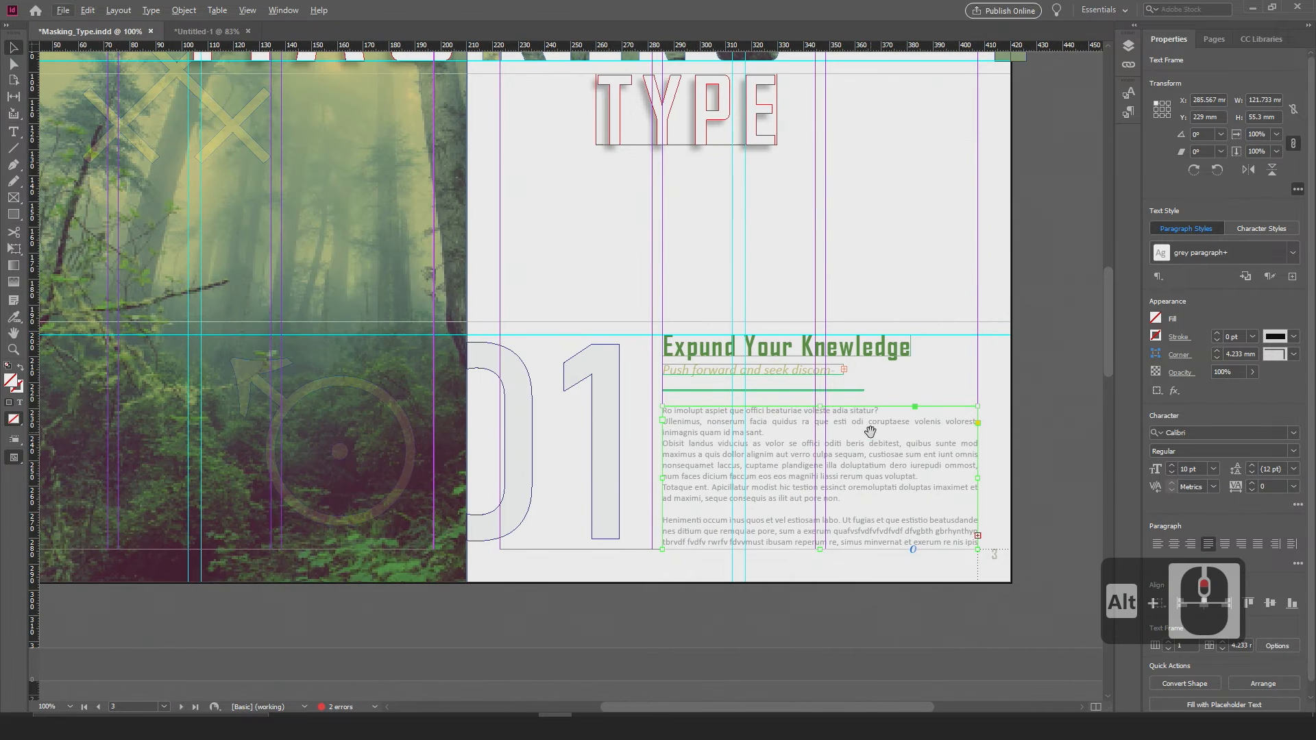
{"action": "left_click_drag", "start_coordinate": [867, 432], "coordinate": [822, 417]}
{"action": "left_click", "coordinate": [966, 368]}
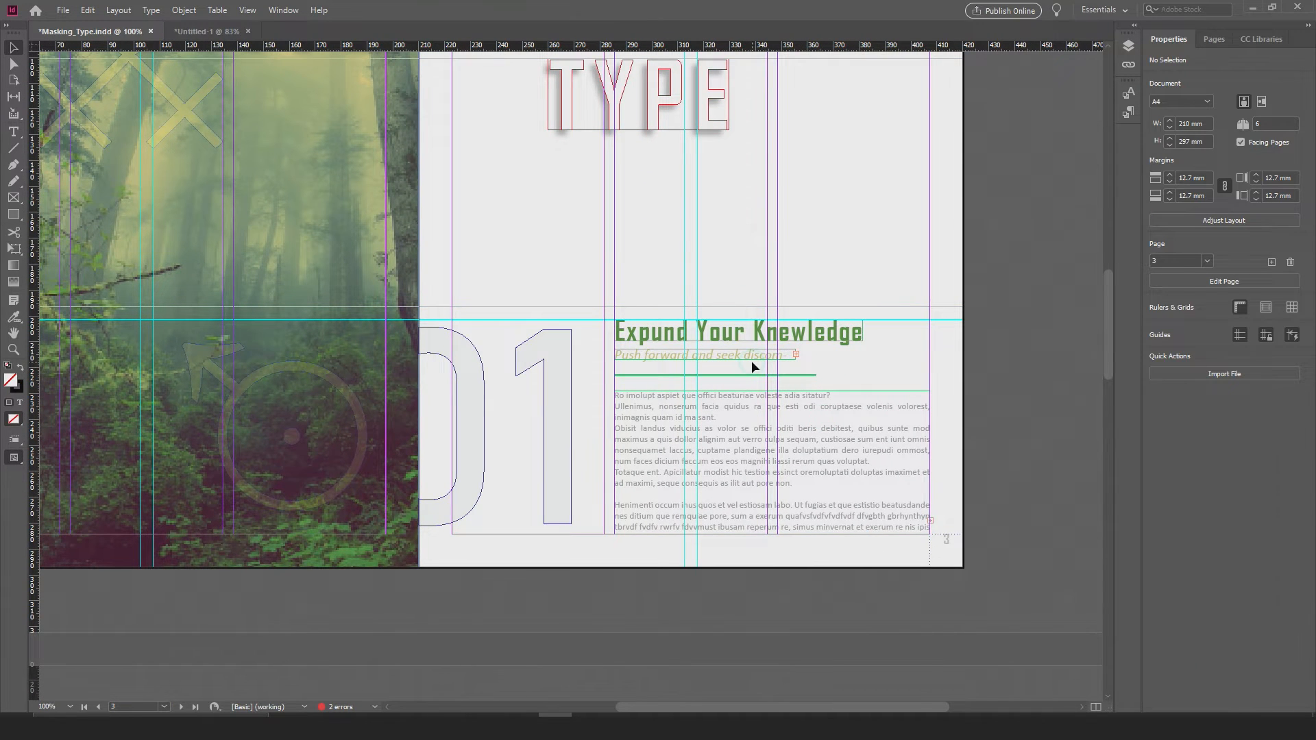
{"action": "left_click_drag", "start_coordinate": [618, 305], "coordinate": [624, 327]}
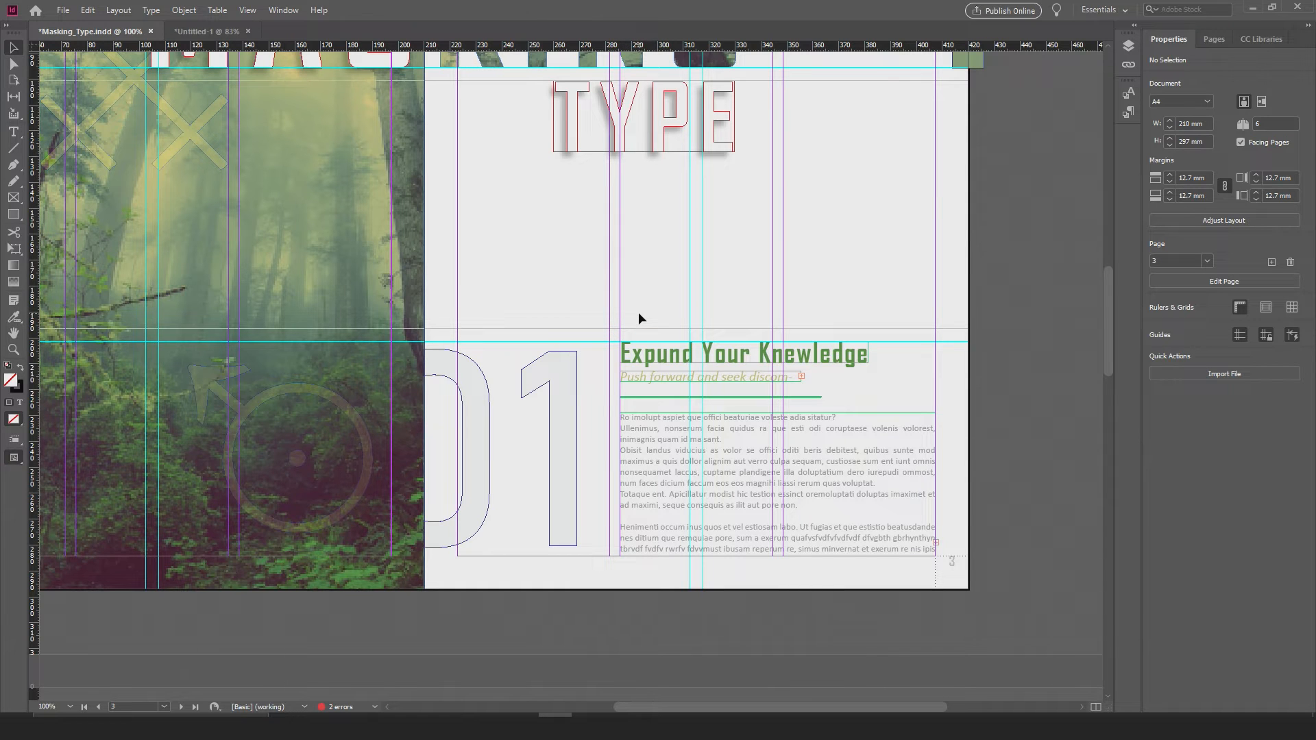
Step: Start a spelling check across the whole Masking_Type document
{"action": "scroll", "coordinate": [599, 362], "scroll_direction": "up", "scroll_amount": 2}
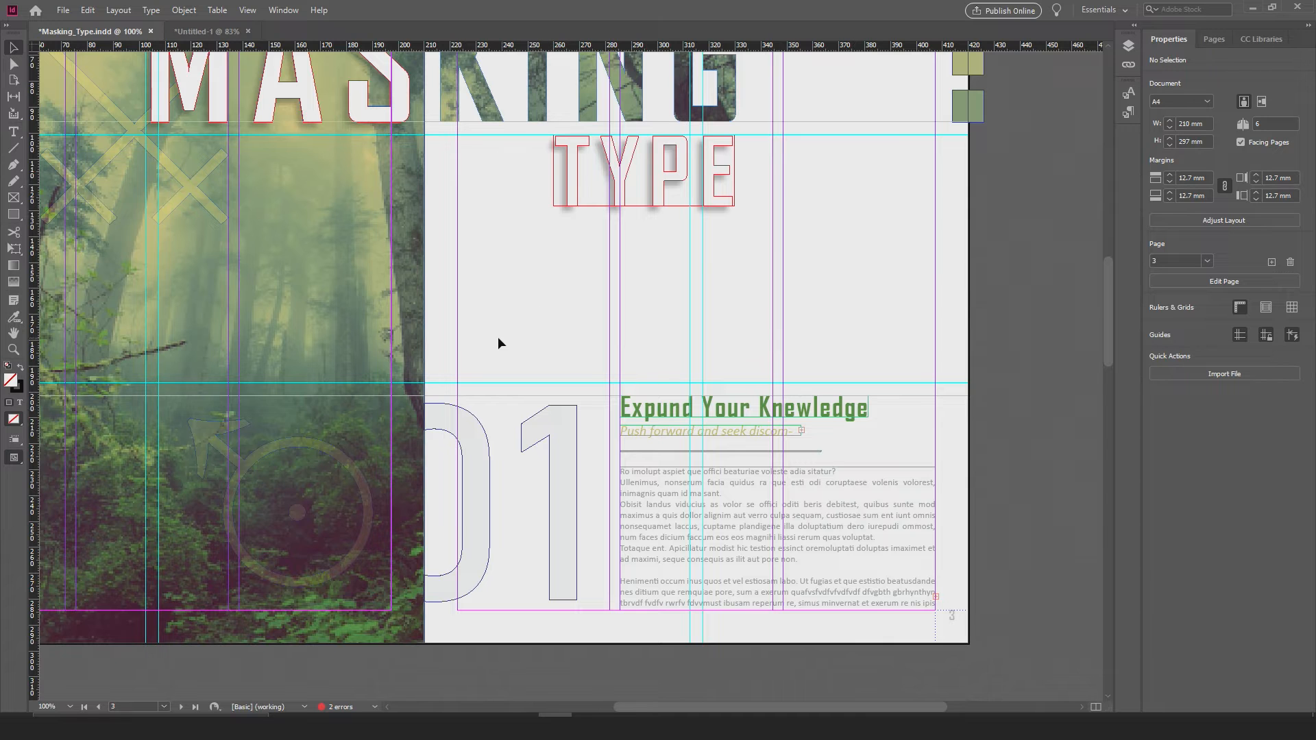
{"action": "scroll", "coordinate": [492, 337], "scroll_direction": "down", "scroll_amount": 2, "text": "alt"}
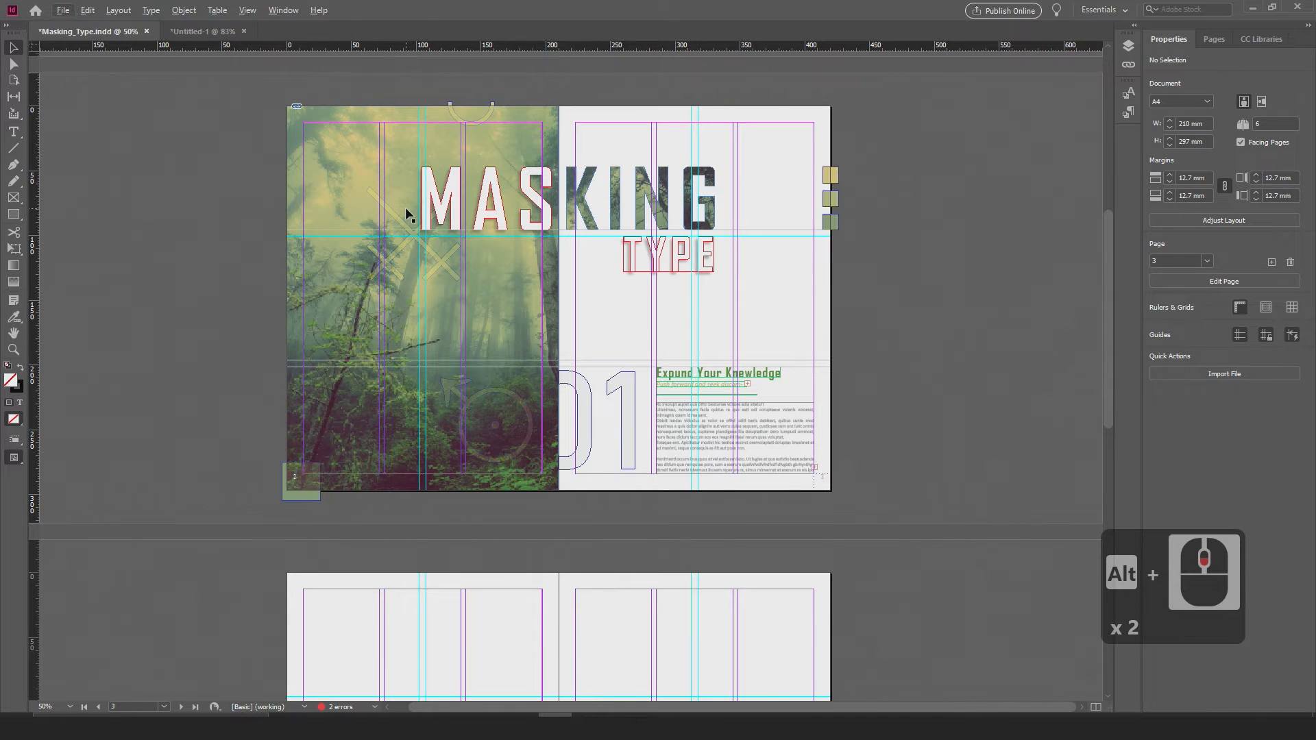
{"action": "left_click", "coordinate": [89, 11]}
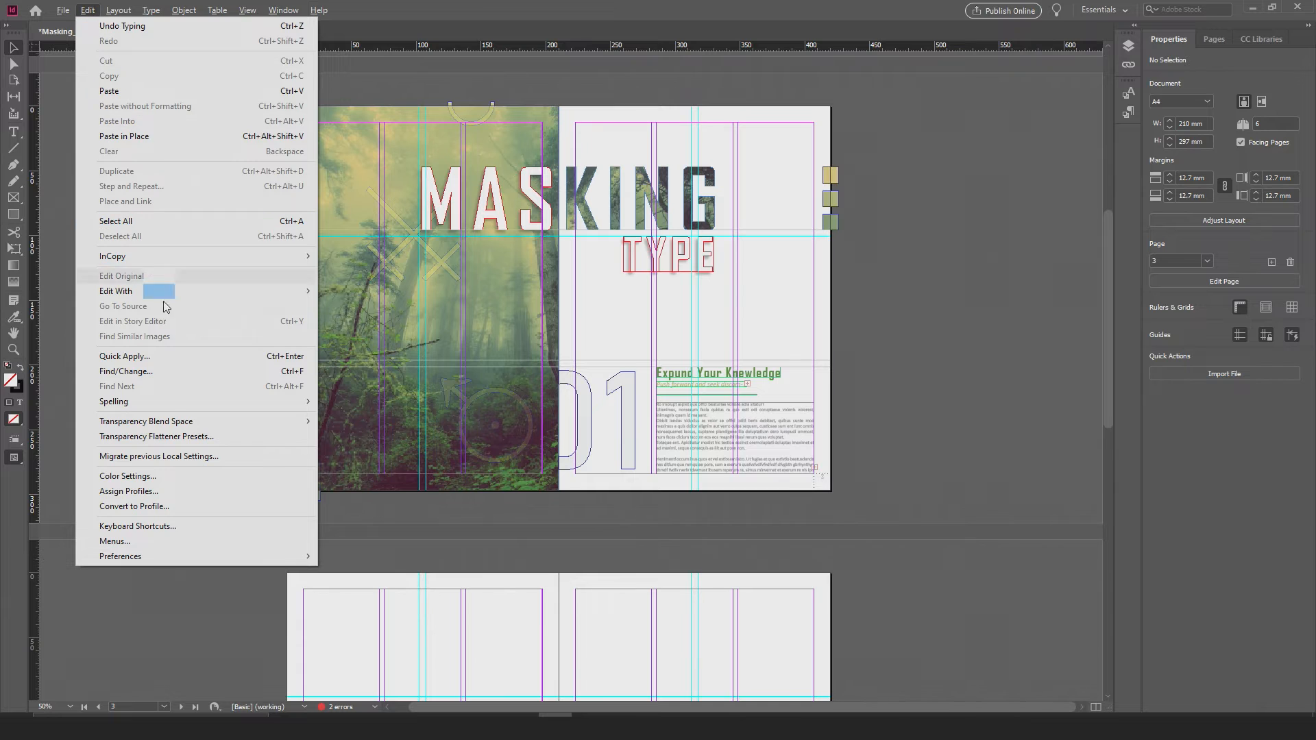
{"action": "mouse_move", "coordinate": [148, 407]}
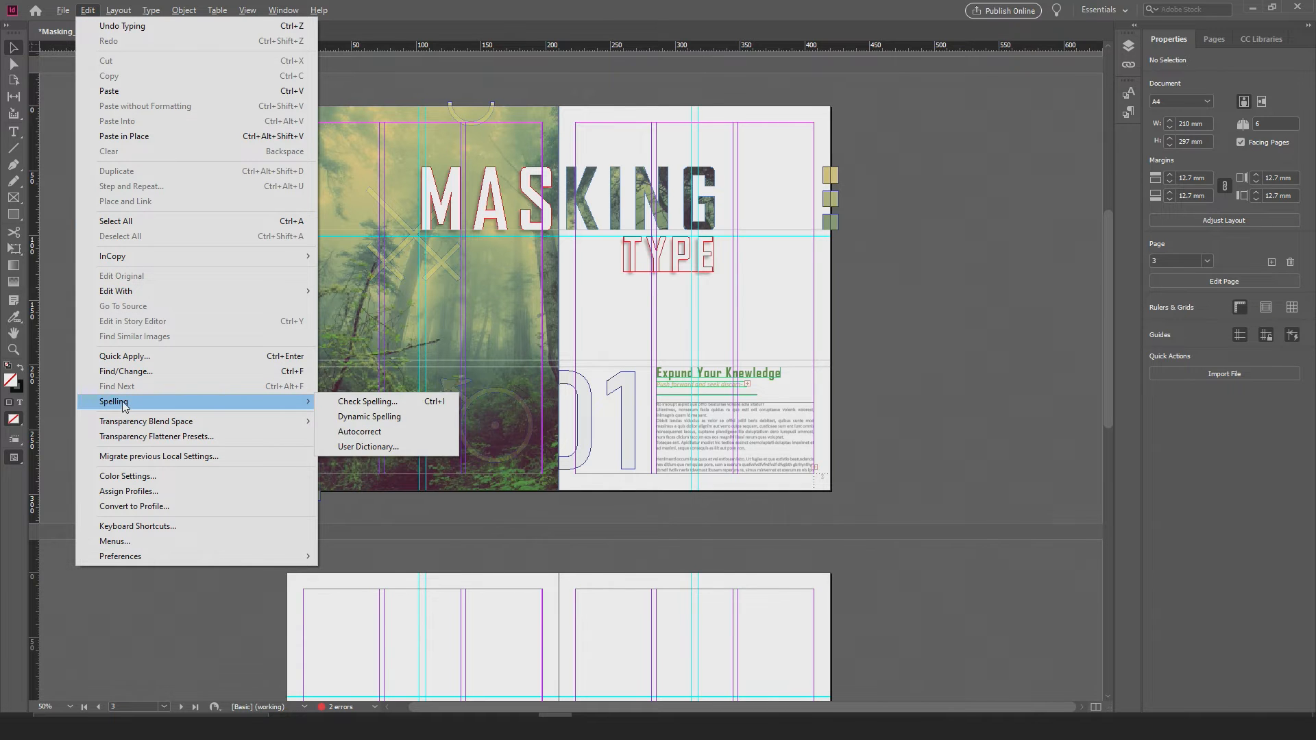
{"action": "left_click", "coordinate": [351, 403]}
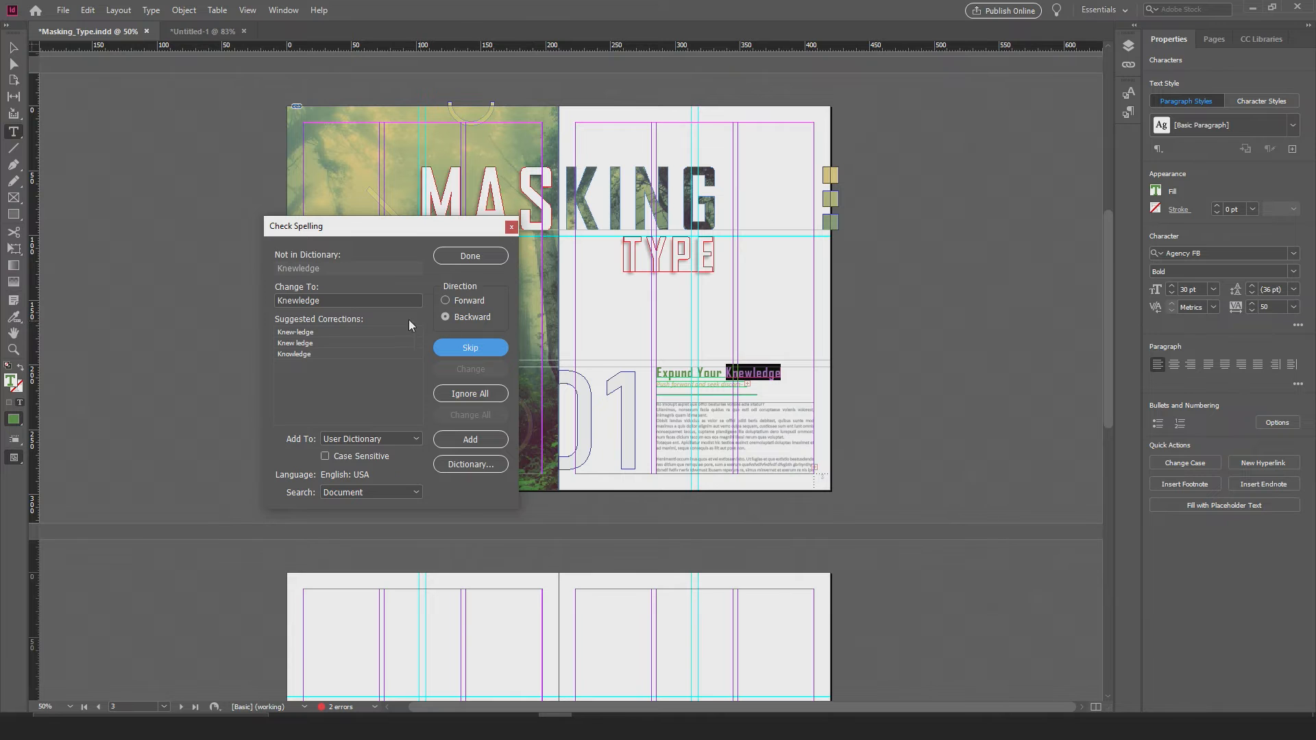
Step: Correct "Knewledge" in the heading to the suggested spelling "Knowledge"
{"action": "left_click", "coordinate": [297, 333]}
{"action": "left_click", "coordinate": [289, 342]}
{"action": "left_click", "coordinate": [298, 352]}
{"action": "left_click", "coordinate": [277, 357]}
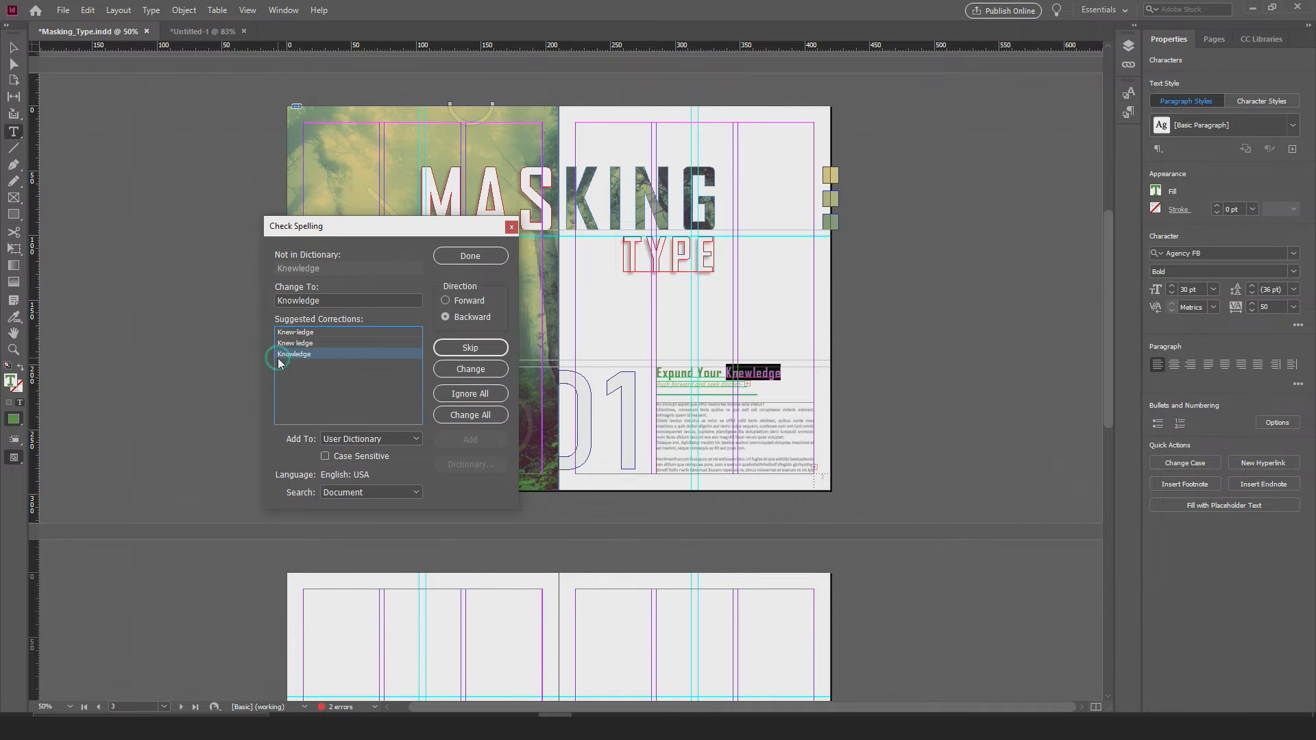
{"action": "left_click", "coordinate": [459, 376]}
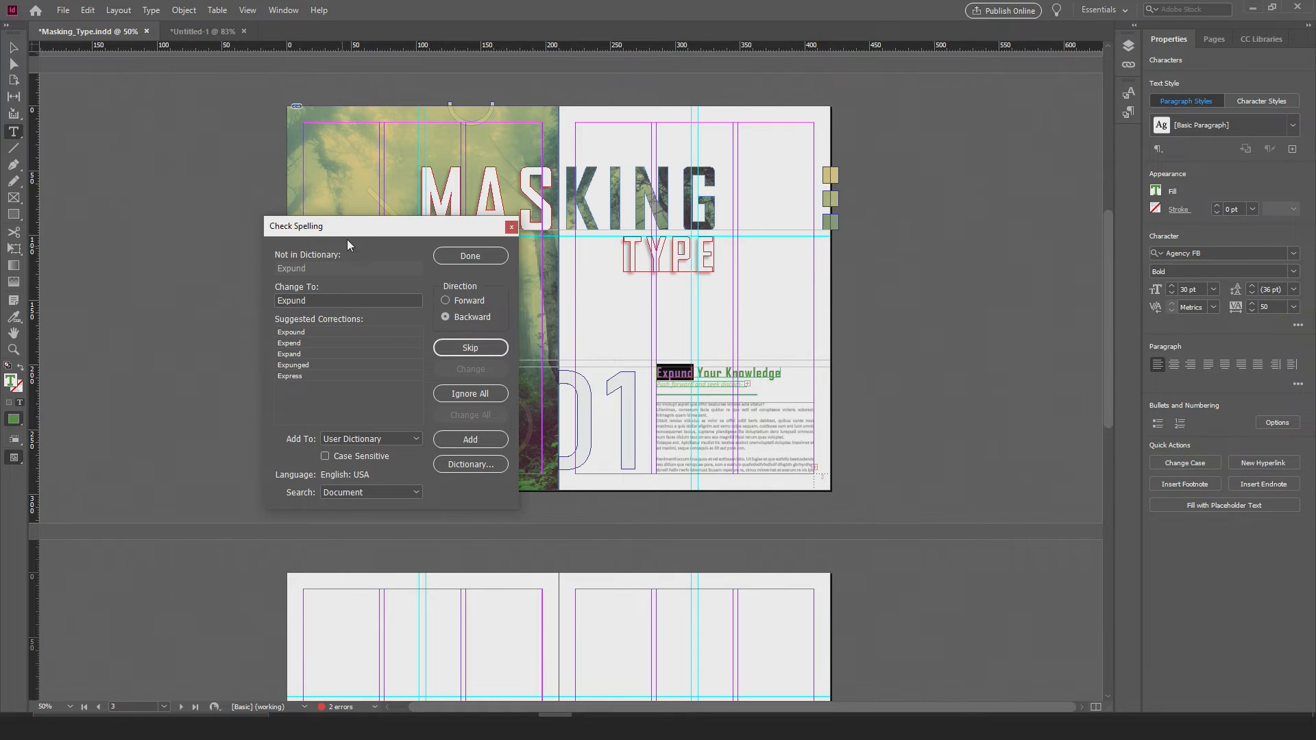
Step: Correct "Expund" in the heading to the suggested "Expand" and end the spelling check
{"action": "left_click_drag", "start_coordinate": [355, 236], "coordinate": [357, 209]}
{"action": "scroll", "coordinate": [594, 362], "scroll_direction": "up", "scroll_amount": 2}
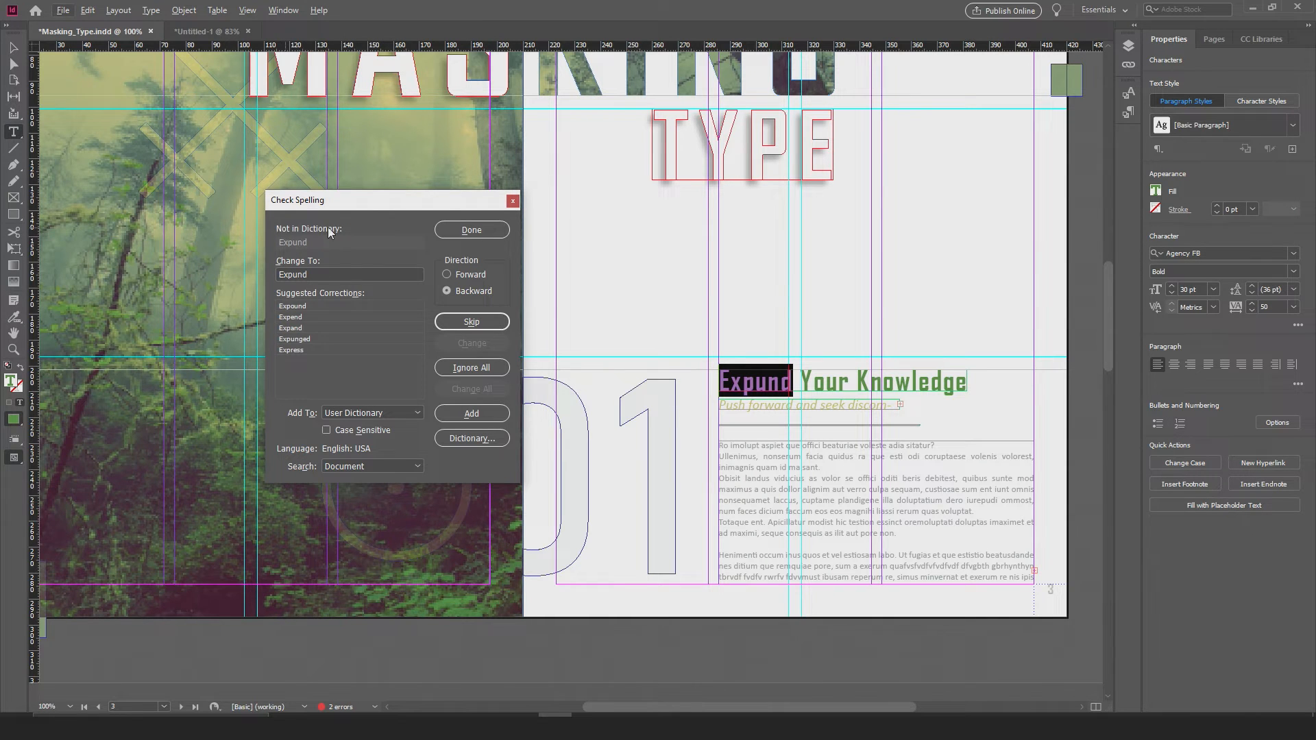
{"action": "left_click", "coordinate": [300, 328]}
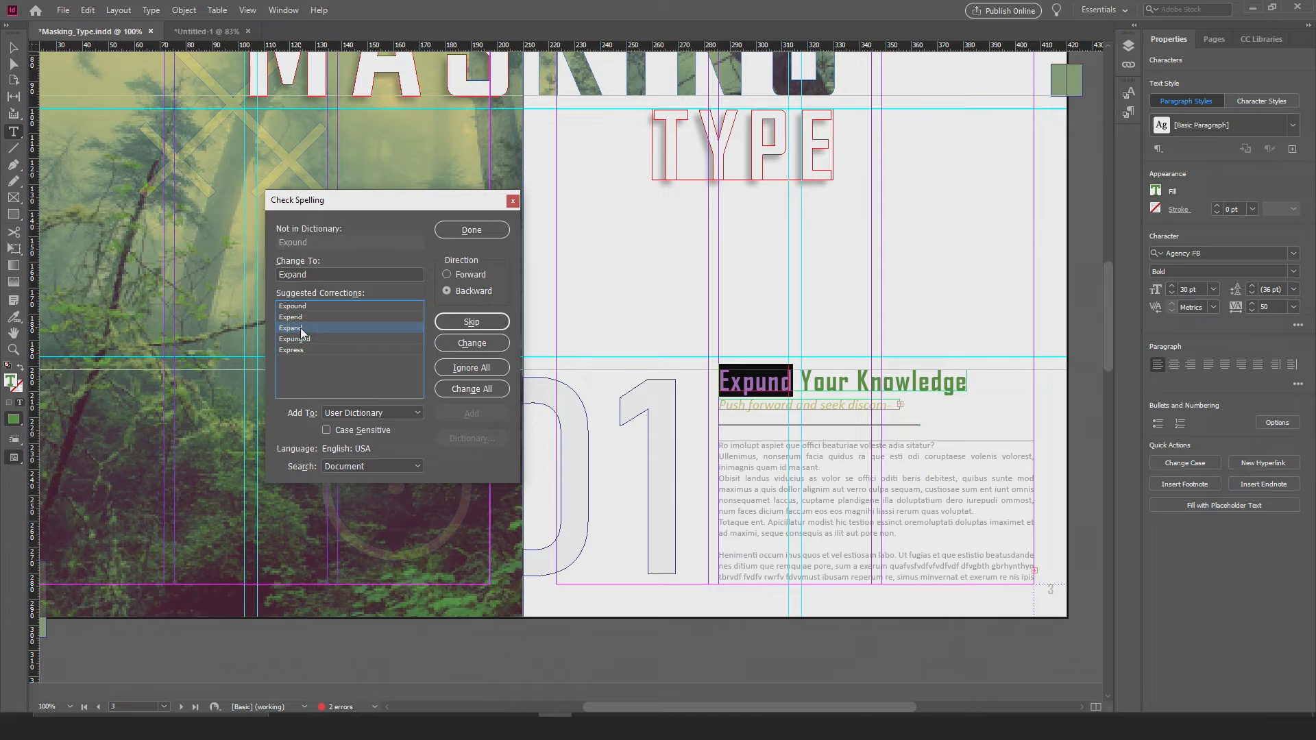
{"action": "left_click", "coordinate": [457, 348]}
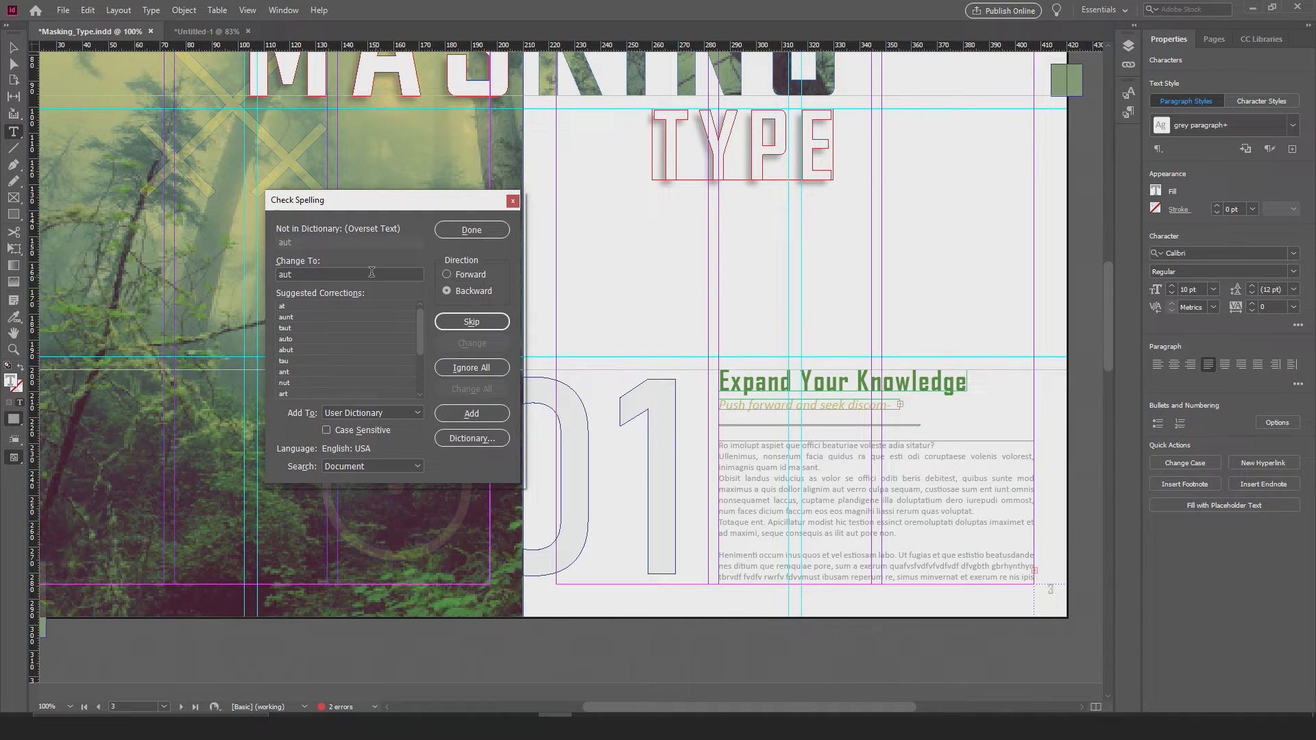
{"action": "left_click", "coordinate": [471, 230]}
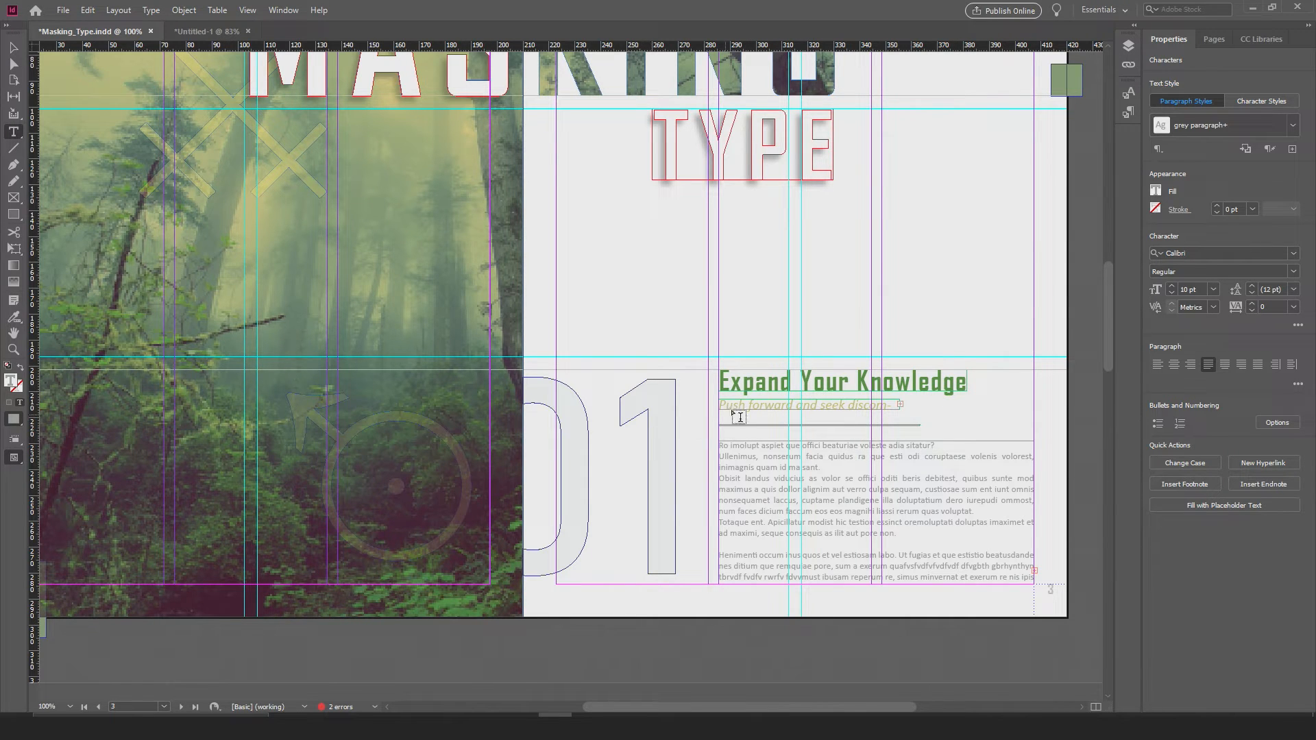
Step: Leave text editing in the body paragraph for the Selection tool
{"action": "scroll", "coordinate": [714, 370], "scroll_direction": "down", "scroll_amount": 2, "text": "alt"}
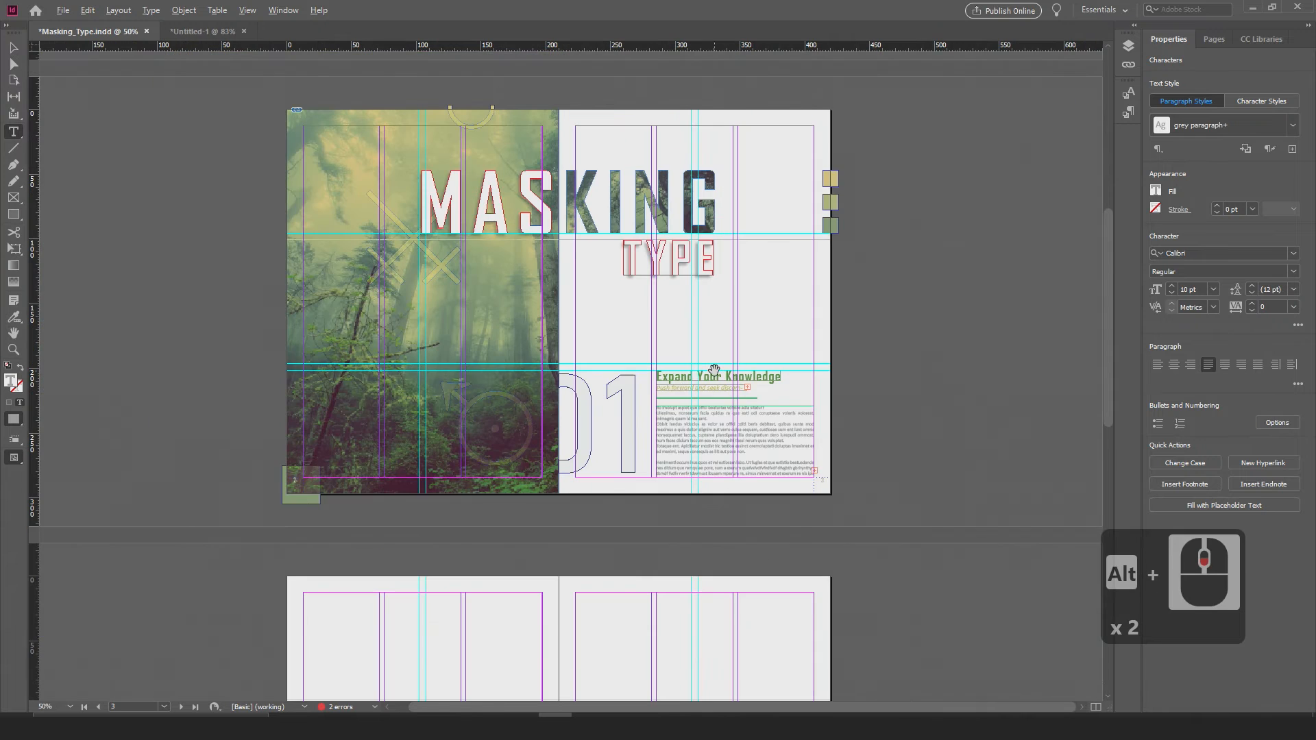
{"action": "scroll", "coordinate": [808, 422], "scroll_direction": "up", "scroll_amount": 2, "text": "alt"}
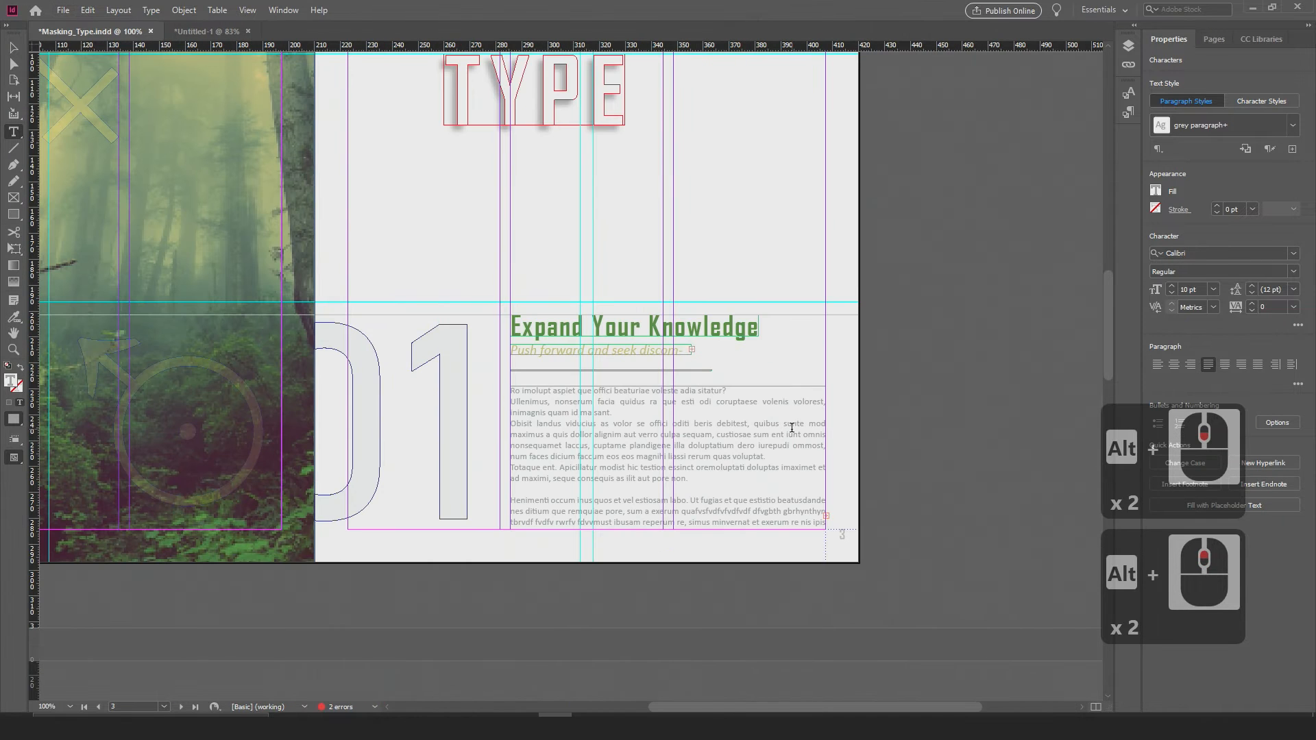
{"action": "left_click", "coordinate": [13, 48]}
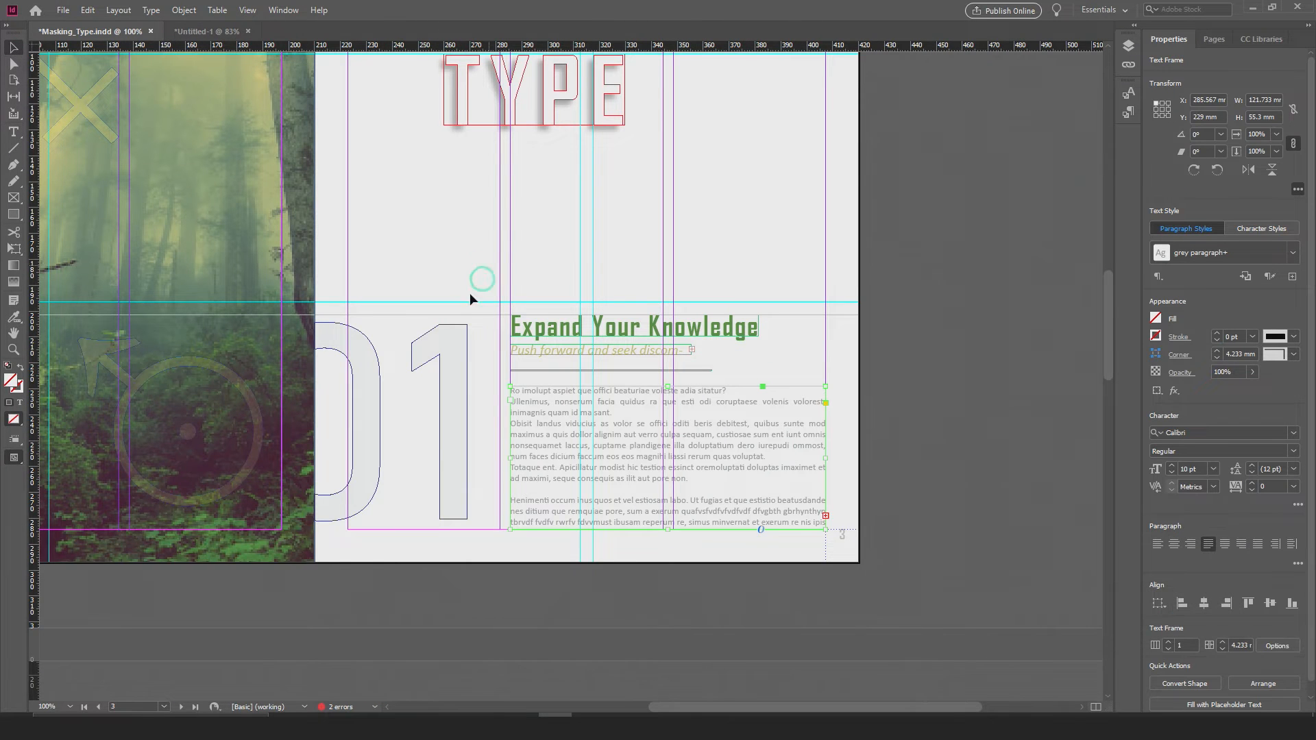
{"action": "left_click_drag", "start_coordinate": [419, 384], "coordinate": [534, 376]}
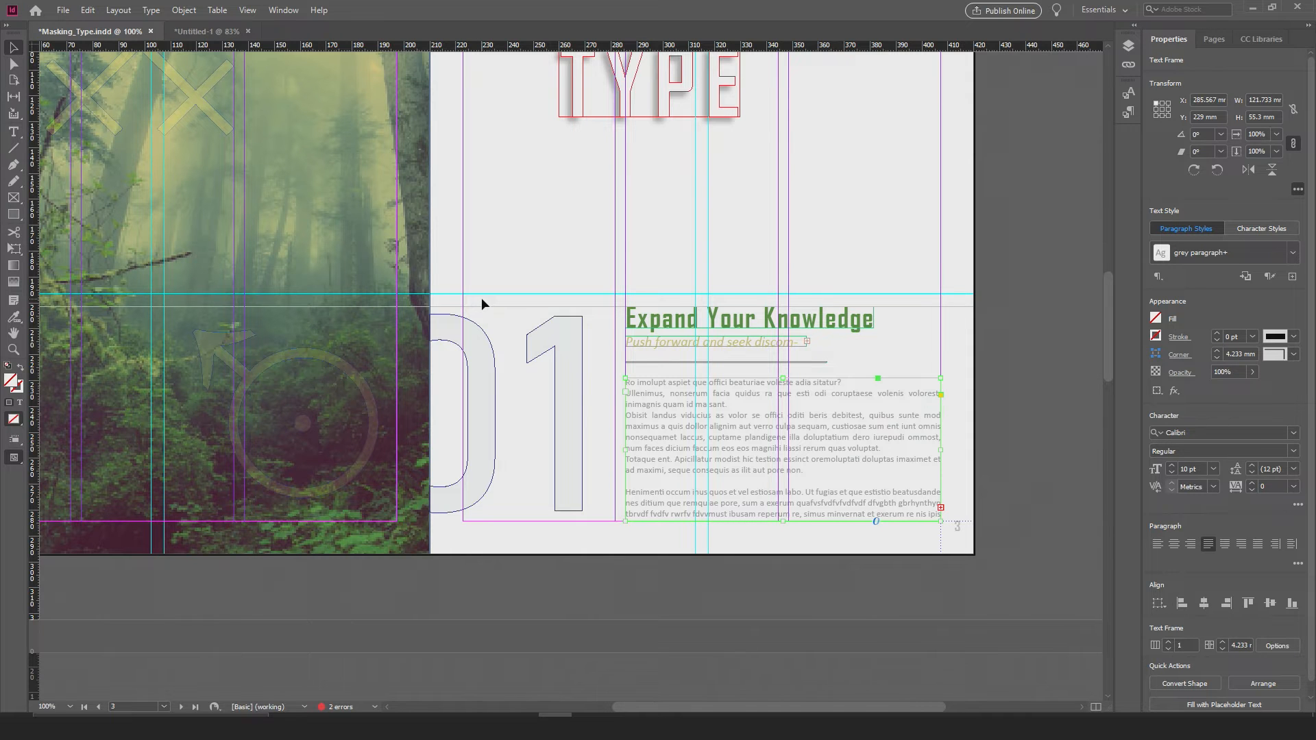
Step: Deselect the body text frame and preview the spread without guides and frame edges
{"action": "scroll", "coordinate": [682, 343], "scroll_direction": "down", "scroll_amount": 5}
{"action": "scroll", "coordinate": [639, 274], "scroll_direction": "up", "scroll_amount": 3}
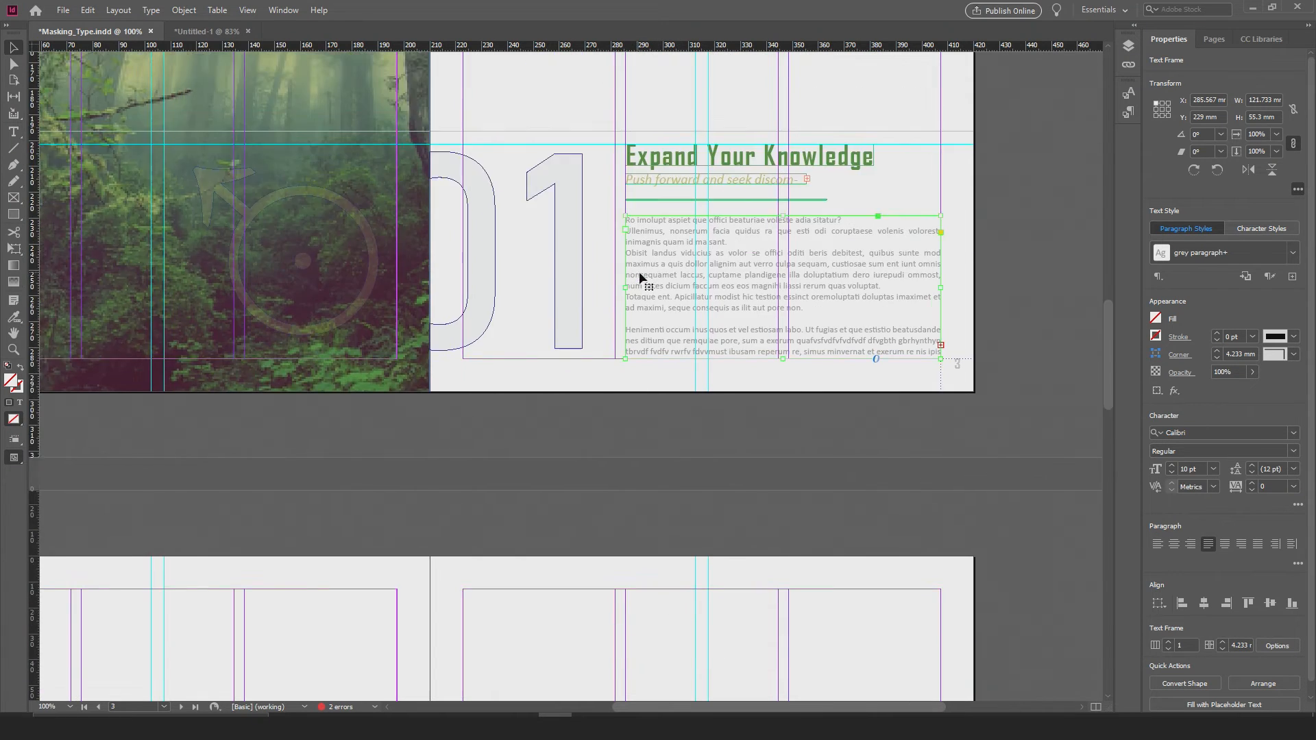
{"action": "scroll", "coordinate": [651, 307], "scroll_direction": "up", "scroll_amount": 5}
{"action": "scroll", "coordinate": [600, 296], "scroll_direction": "down", "scroll_amount": 1, "text": "alt"}
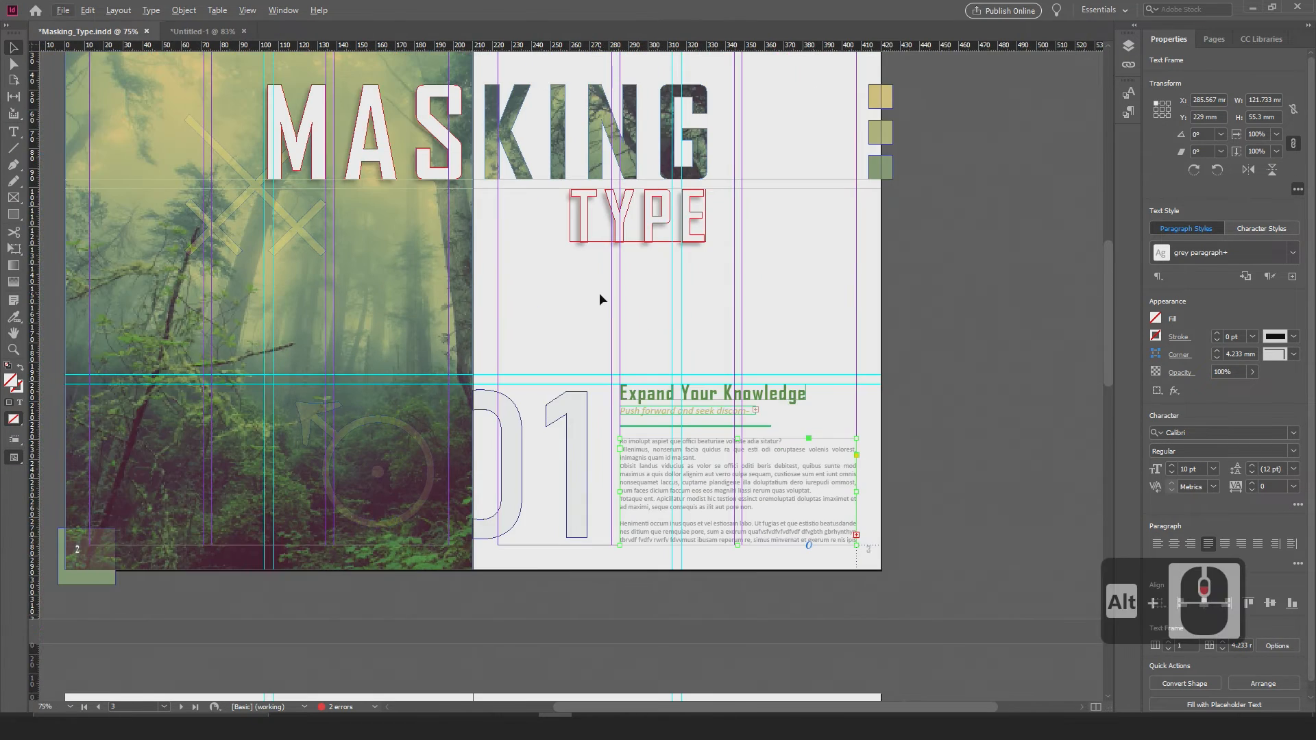
{"action": "scroll", "coordinate": [515, 279], "scroll_direction": "down", "scroll_amount": 1, "text": "alt"}
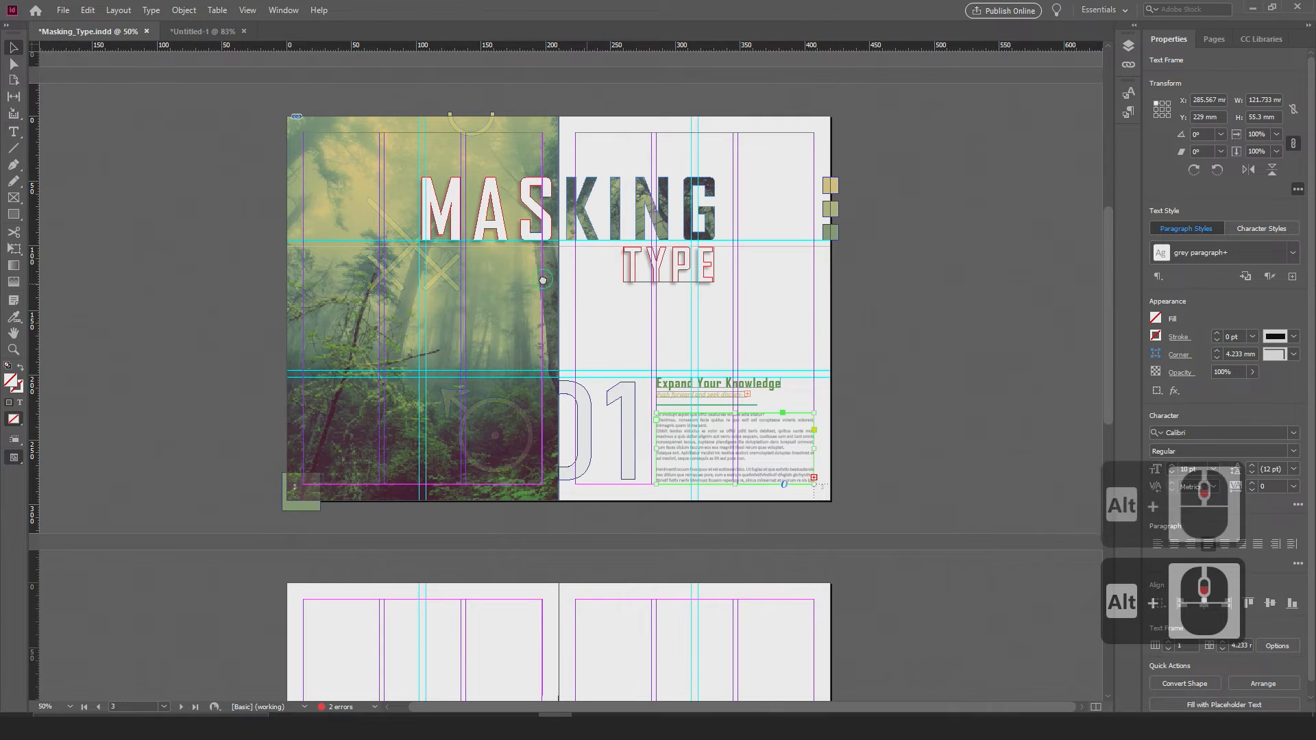
{"action": "scroll", "coordinate": [636, 315], "scroll_direction": "up", "scroll_amount": 1, "text": "alt"}
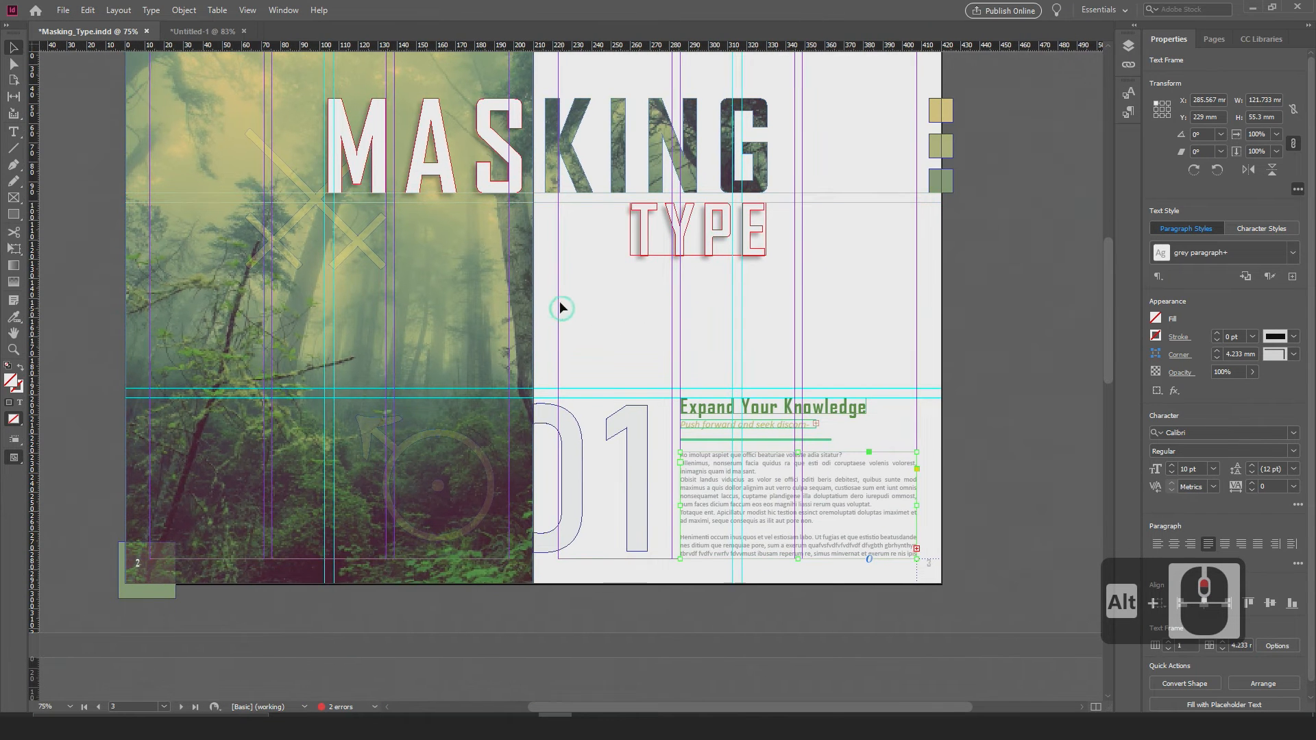
{"action": "scroll", "coordinate": [531, 282], "scroll_direction": "down", "scroll_amount": 1, "text": "alt"}
{"action": "left_click", "coordinate": [876, 270]}
{"action": "key", "text": "w"}
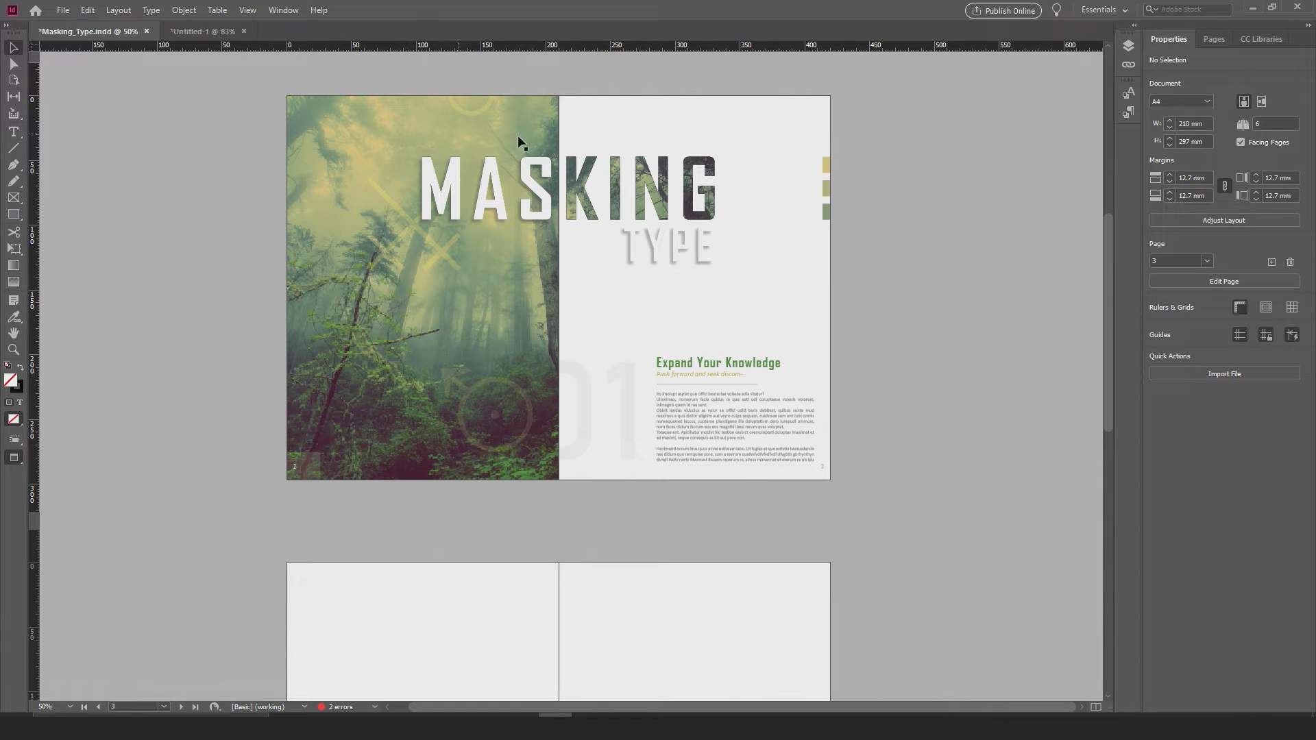
Step: Examine the previewed "Masking Type" spread as a whole and its corrected heading, subtitle and paragraph up close
{"action": "scroll", "coordinate": [603, 340], "scroll_direction": "up", "scroll_amount": 2}
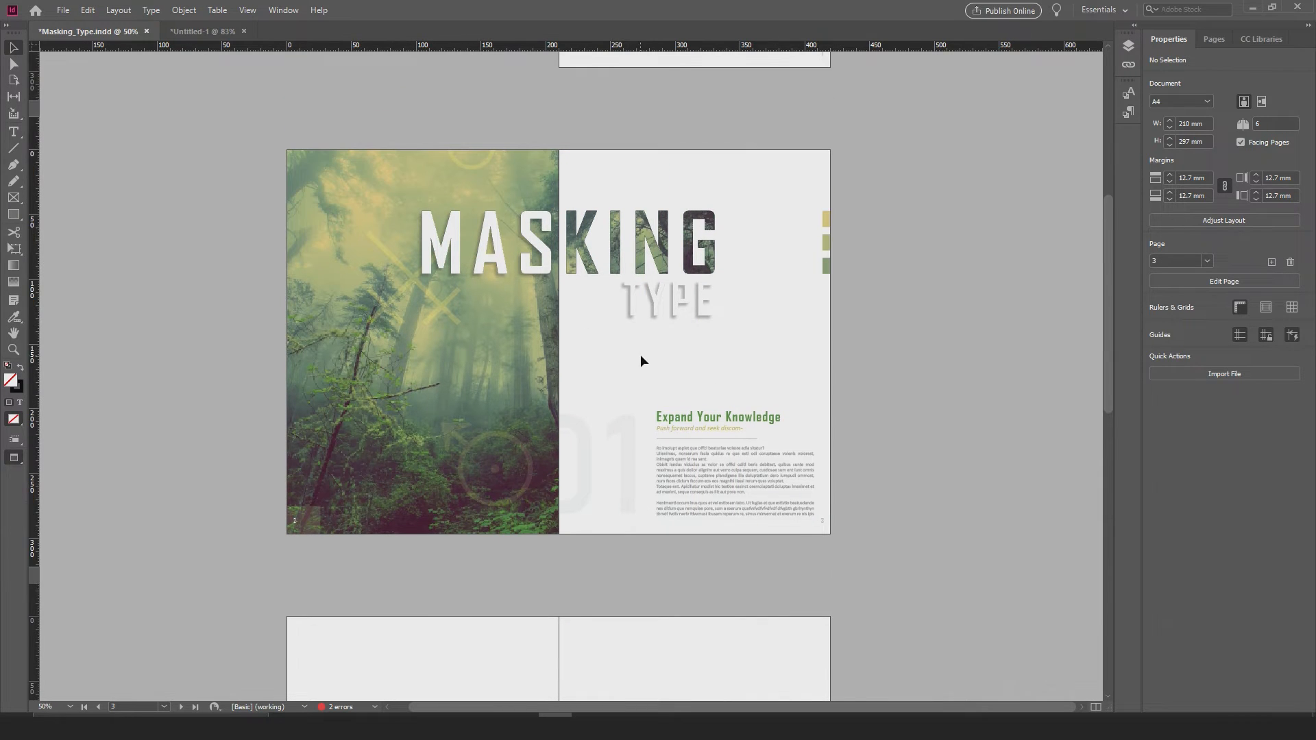
{"action": "scroll", "coordinate": [620, 360], "scroll_direction": "down", "scroll_amount": 1}
{"action": "scroll", "coordinate": [643, 368], "scroll_direction": "up", "scroll_amount": 1, "text": "alt"}
{"action": "scroll", "coordinate": [631, 357], "scroll_direction": "down", "scroll_amount": 1, "text": "alt"}
{"action": "left_click_drag", "start_coordinate": [541, 334], "coordinate": [567, 341]}
{"action": "scroll", "coordinate": [589, 367], "scroll_direction": "up", "scroll_amount": 1, "text": "alt"}
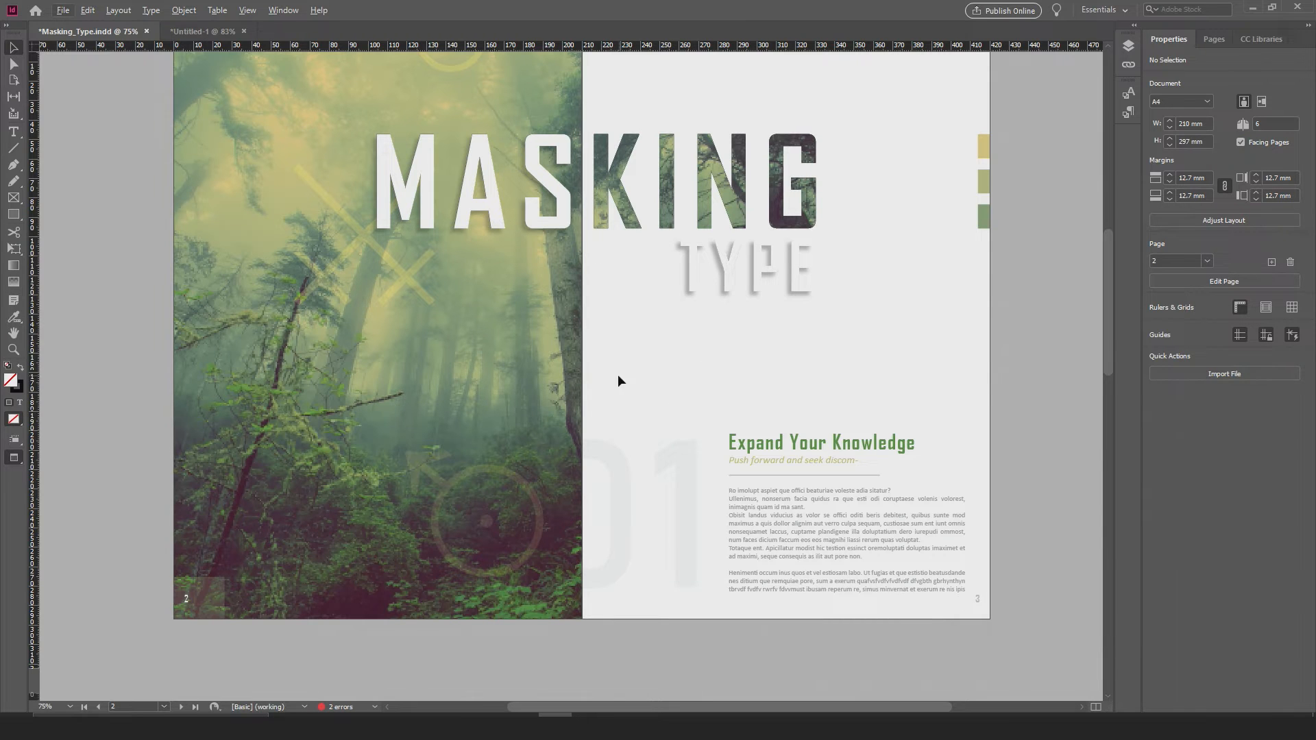
{"action": "scroll", "coordinate": [618, 380], "scroll_direction": "down", "scroll_amount": 1}
{"action": "left_click_drag", "start_coordinate": [664, 412], "coordinate": [663, 397]}
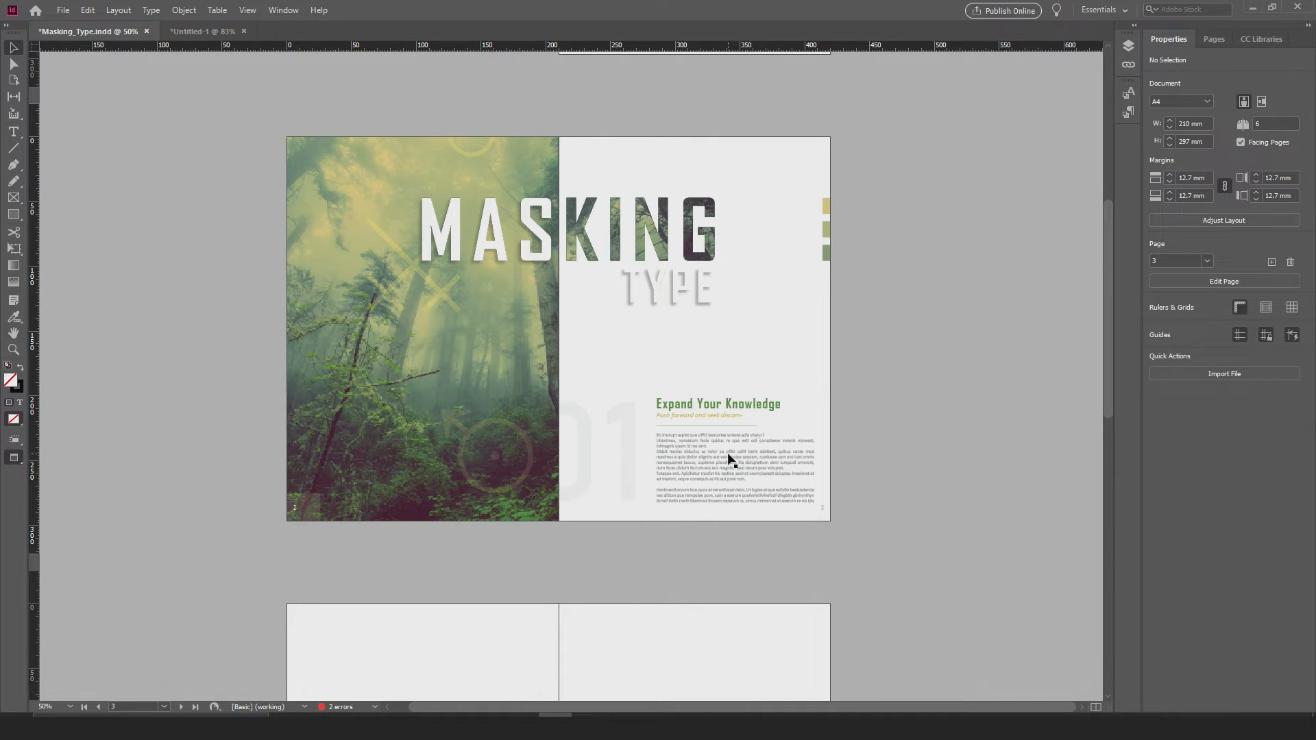
{"action": "key", "text": "alt"}
{"action": "left_click_drag", "start_coordinate": [694, 369], "coordinate": [692, 334]}
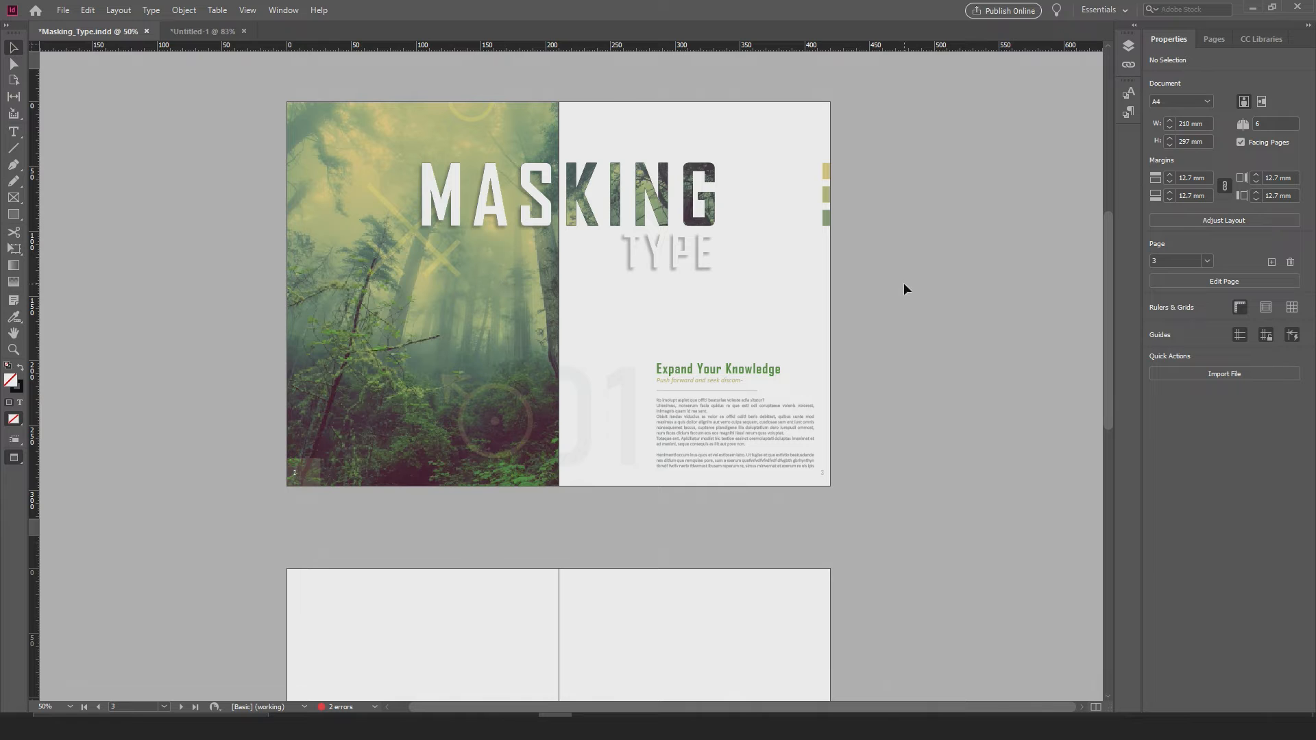
{"action": "scroll", "coordinate": [819, 403], "scroll_direction": "up", "scroll_amount": 3, "text": "alt"}
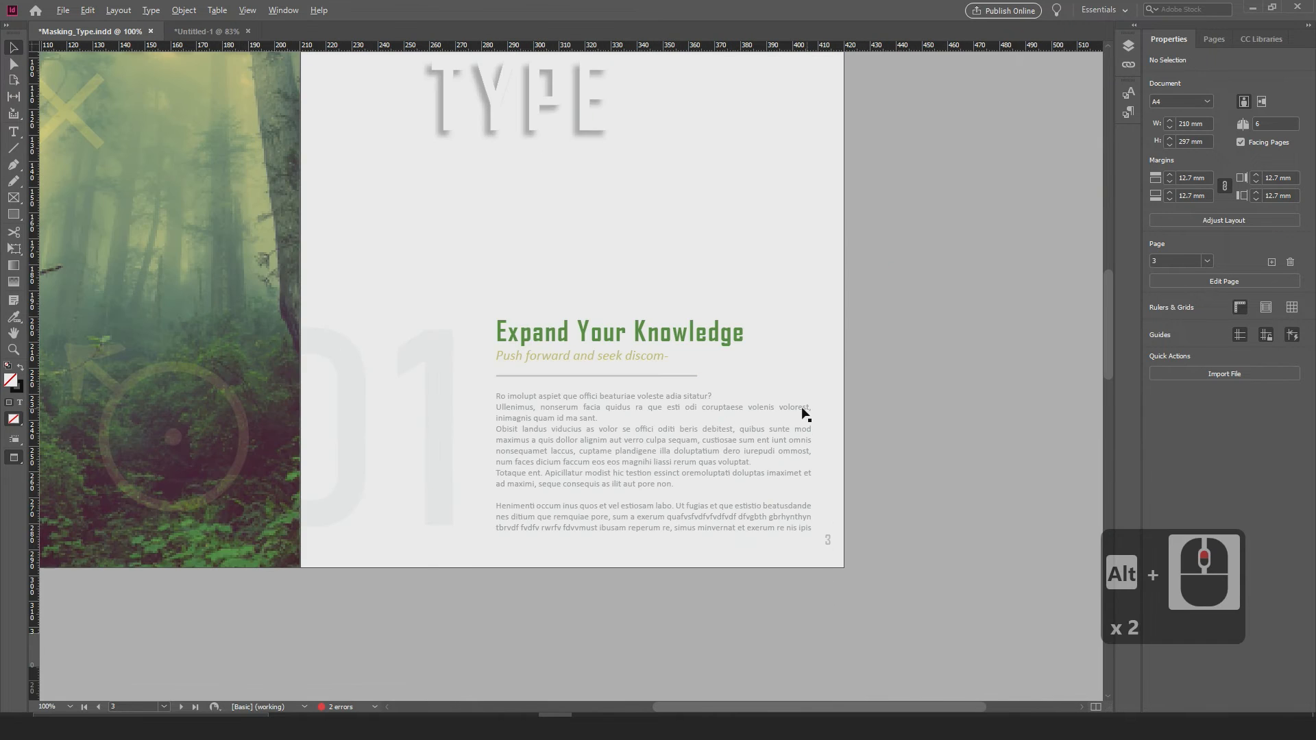
{"action": "left_click_drag", "start_coordinate": [672, 430], "coordinate": [670, 380]}
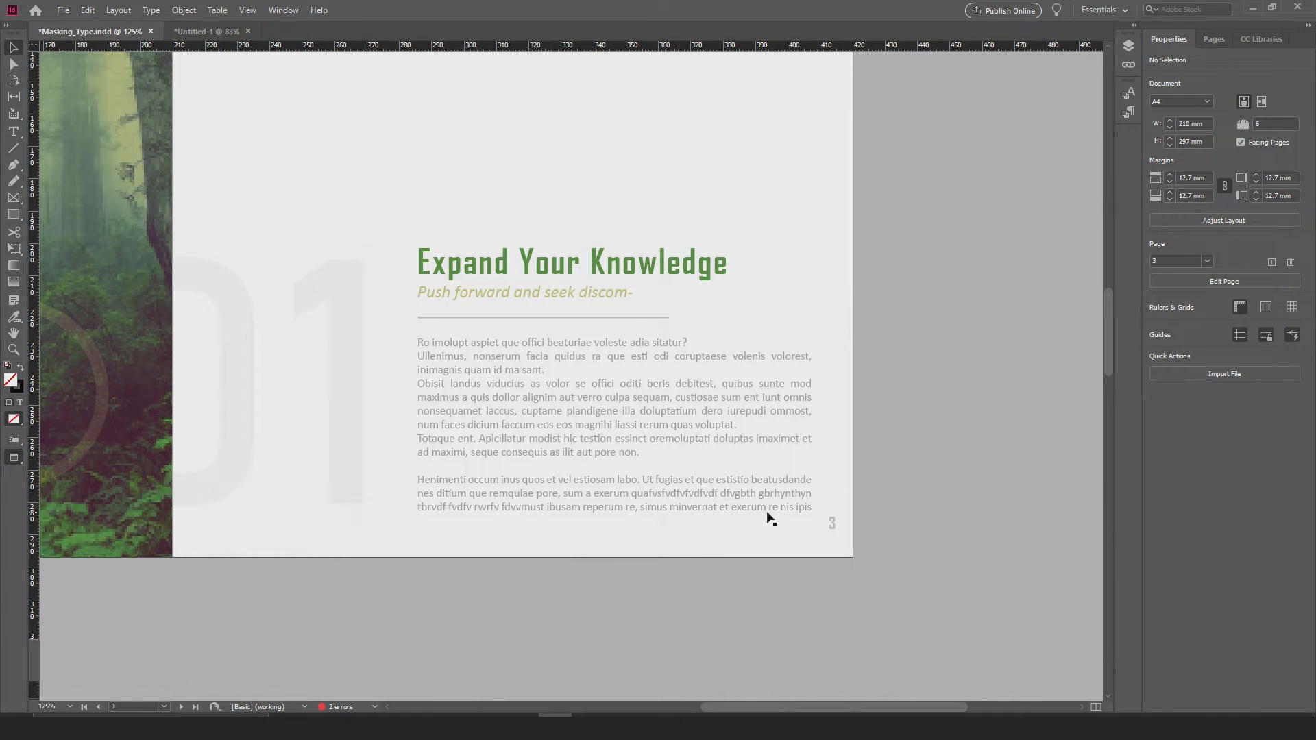
{"action": "scroll", "coordinate": [591, 398], "scroll_direction": "down", "scroll_amount": 1, "text": "alt"}
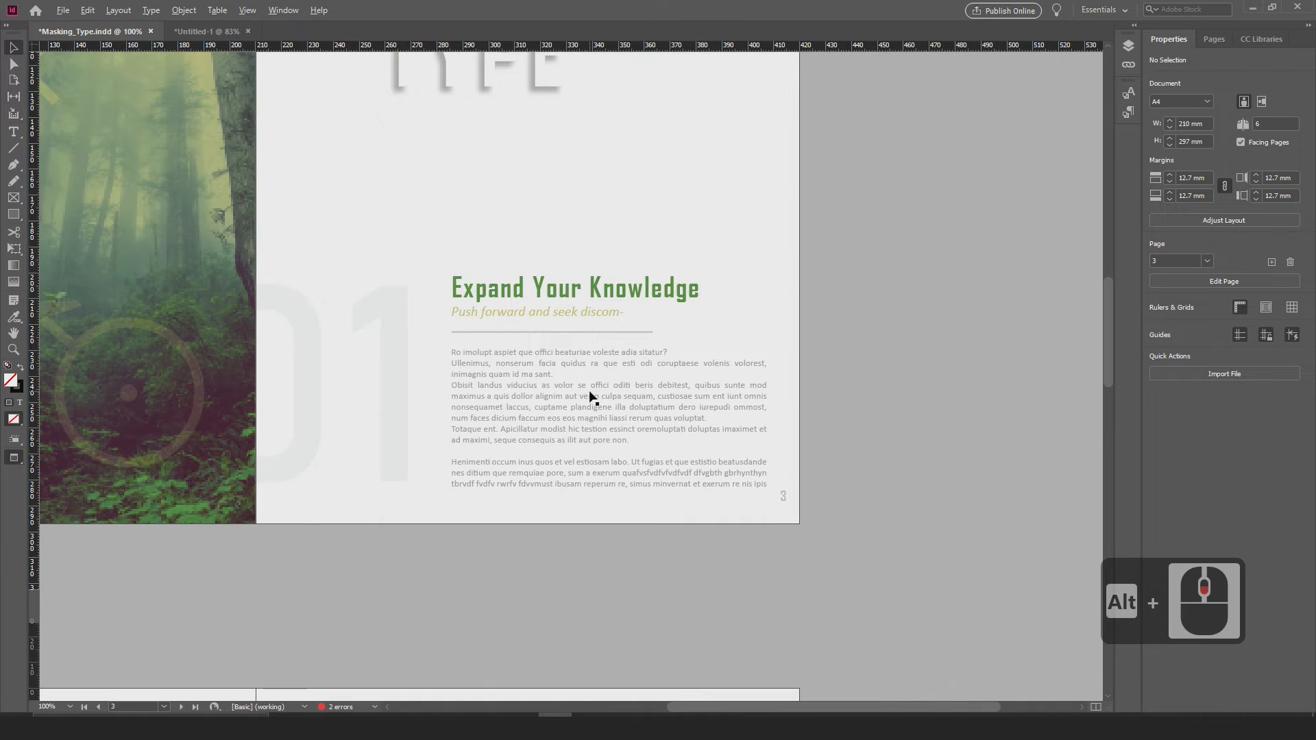
{"action": "scroll", "coordinate": [591, 398], "scroll_direction": "down", "scroll_amount": 2, "text": "alt"}
Step: Show the guides and frame edges and examine the heading, subtitle and body text frames on page 3
{"action": "key", "text": "w"}
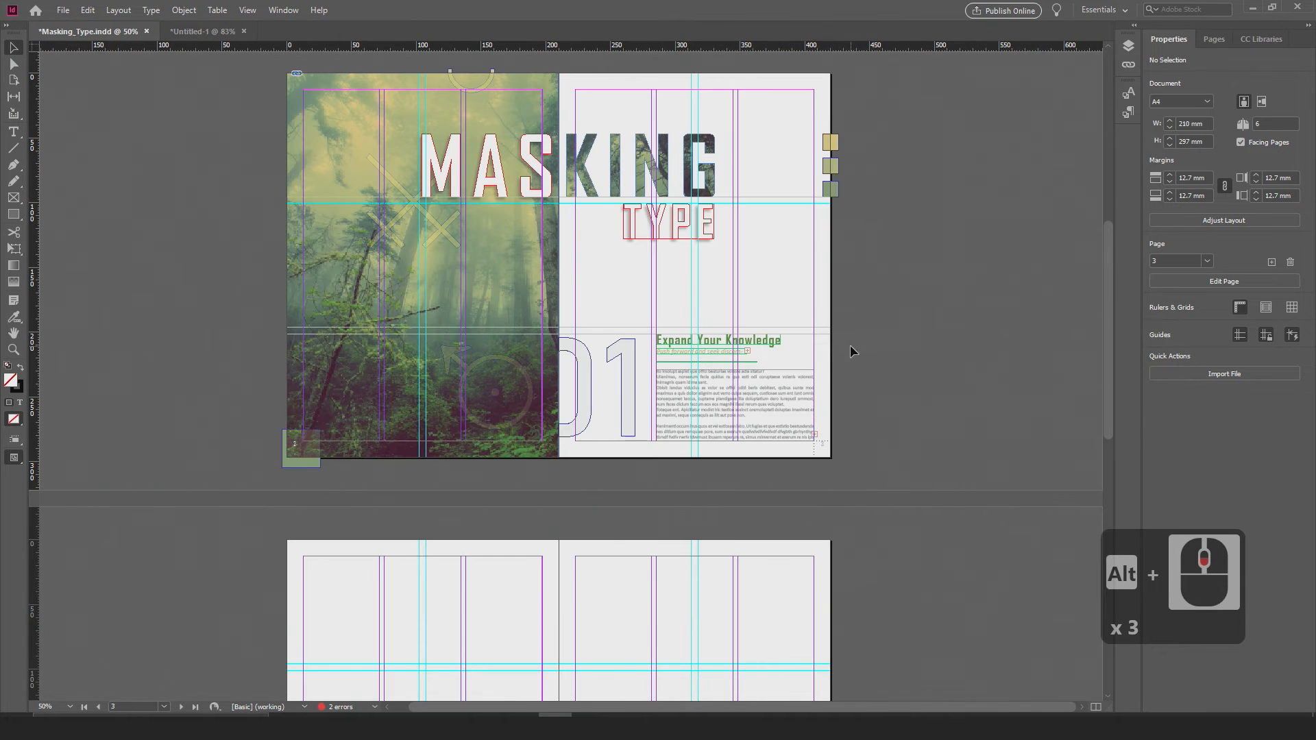
{"action": "scroll", "coordinate": [813, 432], "scroll_direction": "up", "scroll_amount": 3}
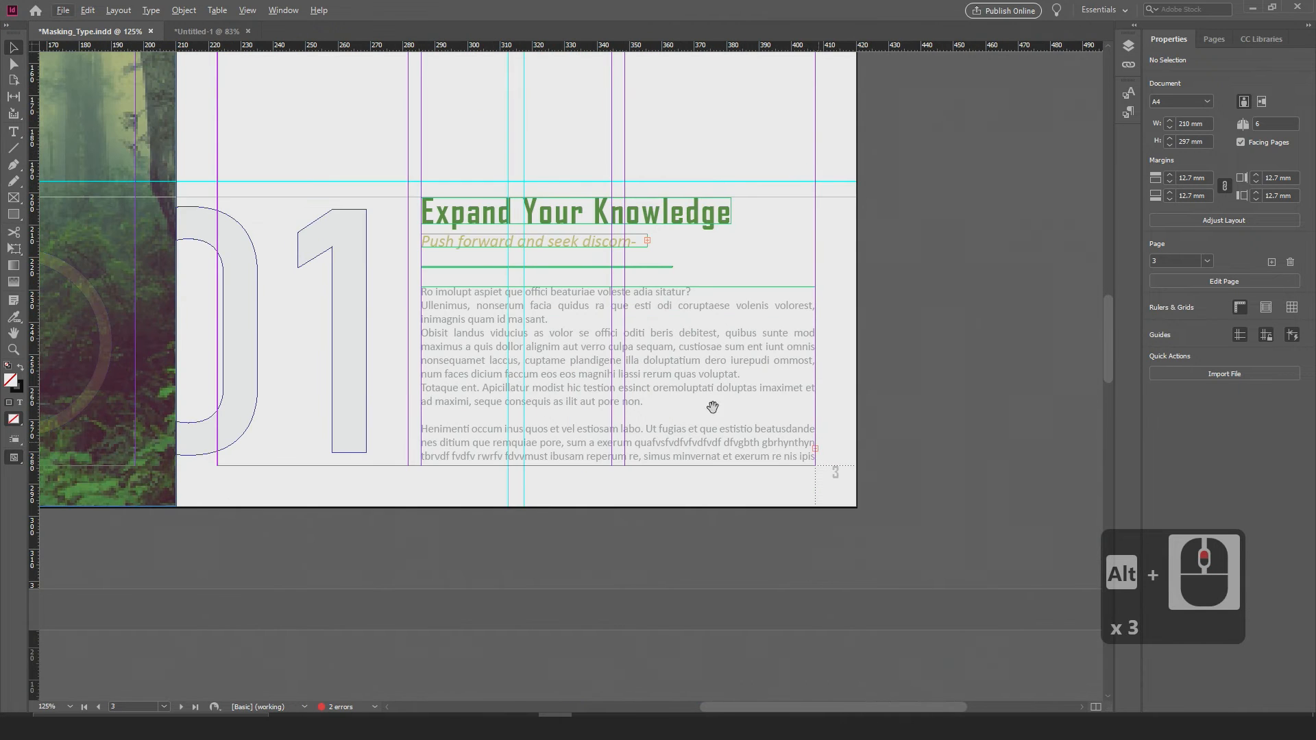
{"action": "scroll", "coordinate": [712, 405], "scroll_direction": "down", "scroll_amount": 1, "text": "alt"}
{"action": "scroll", "coordinate": [670, 376], "scroll_direction": "up", "scroll_amount": 2, "text": "alt"}
{"action": "left_click_drag", "start_coordinate": [576, 313], "coordinate": [593, 347]}
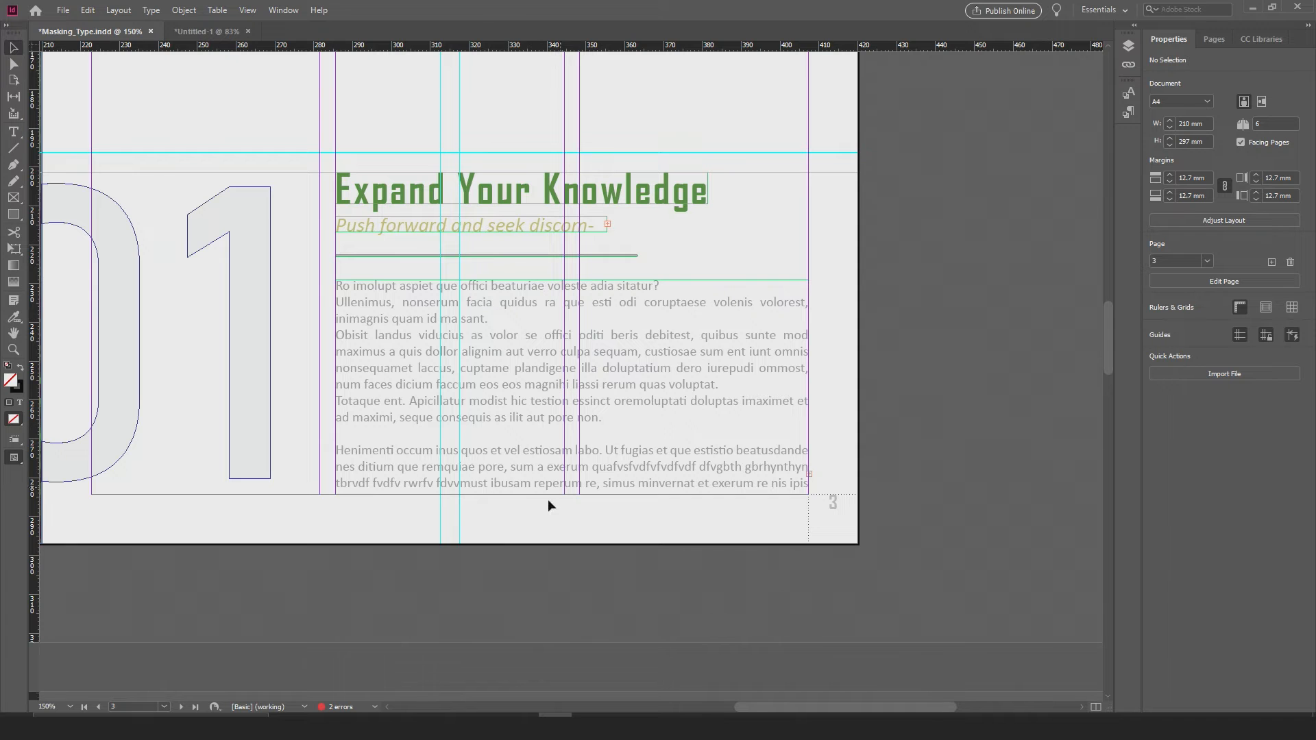
{"action": "scroll", "coordinate": [574, 456], "scroll_direction": "down", "scroll_amount": 1}
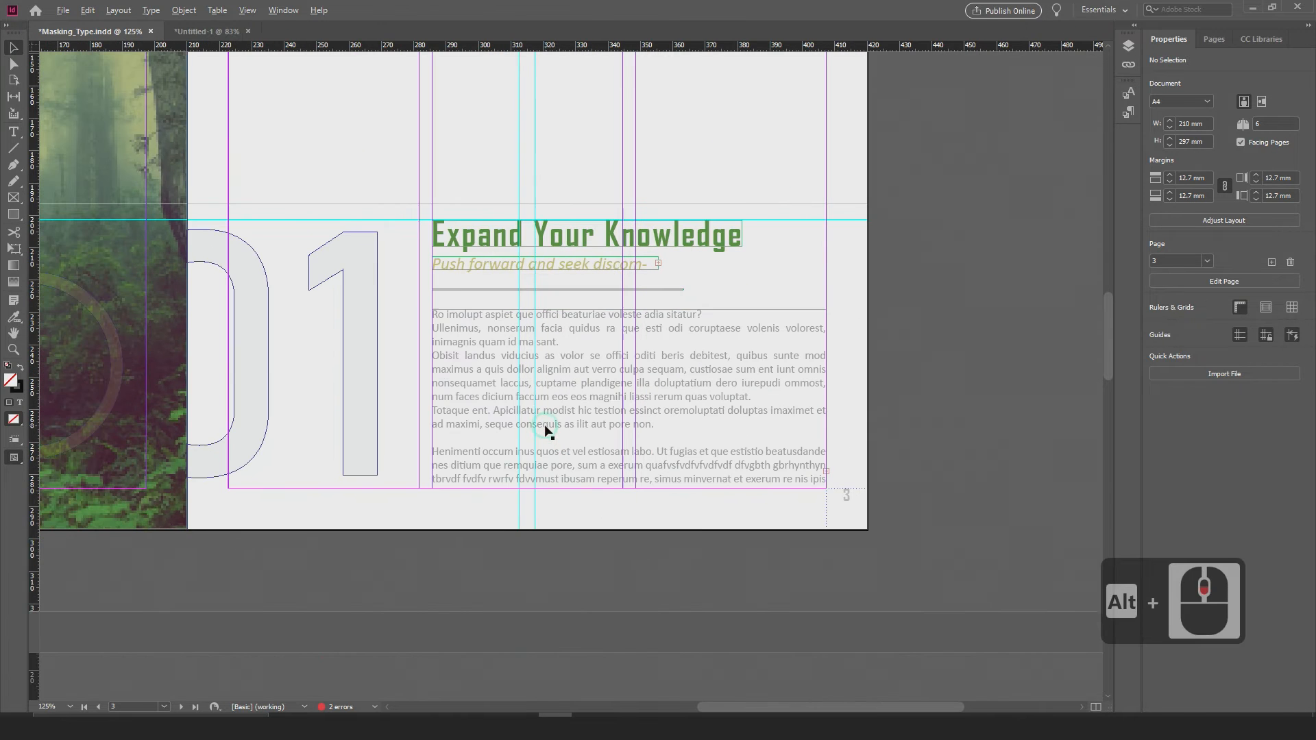
{"action": "scroll", "coordinate": [548, 431], "scroll_direction": "down", "scroll_amount": 1}
Step: Return to the preview display and bring the "Expand Your Knowledge" text and the forest image into view
{"action": "key", "text": "w"}
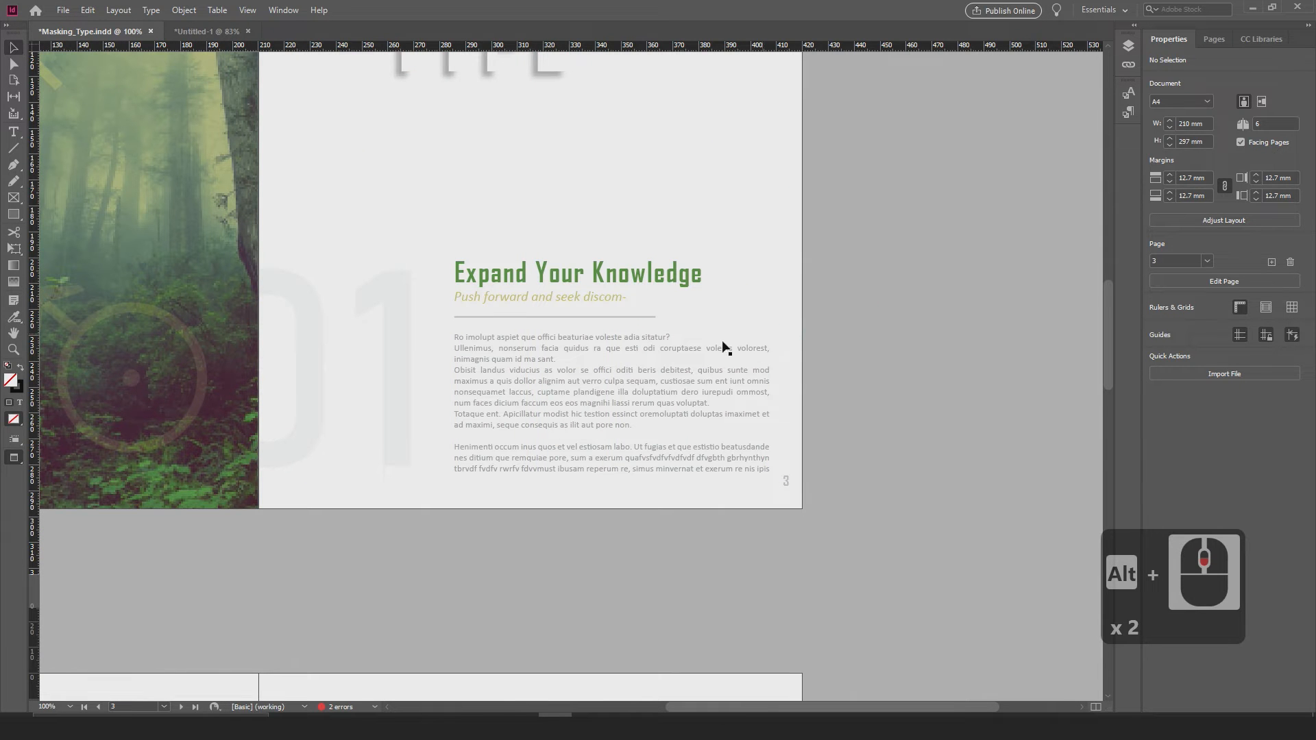
{"action": "left_click_drag", "start_coordinate": [564, 396], "coordinate": [637, 349]}
{"action": "left_click_drag", "start_coordinate": [374, 352], "coordinate": [471, 384]}
{"action": "left_click", "coordinate": [598, 354]}
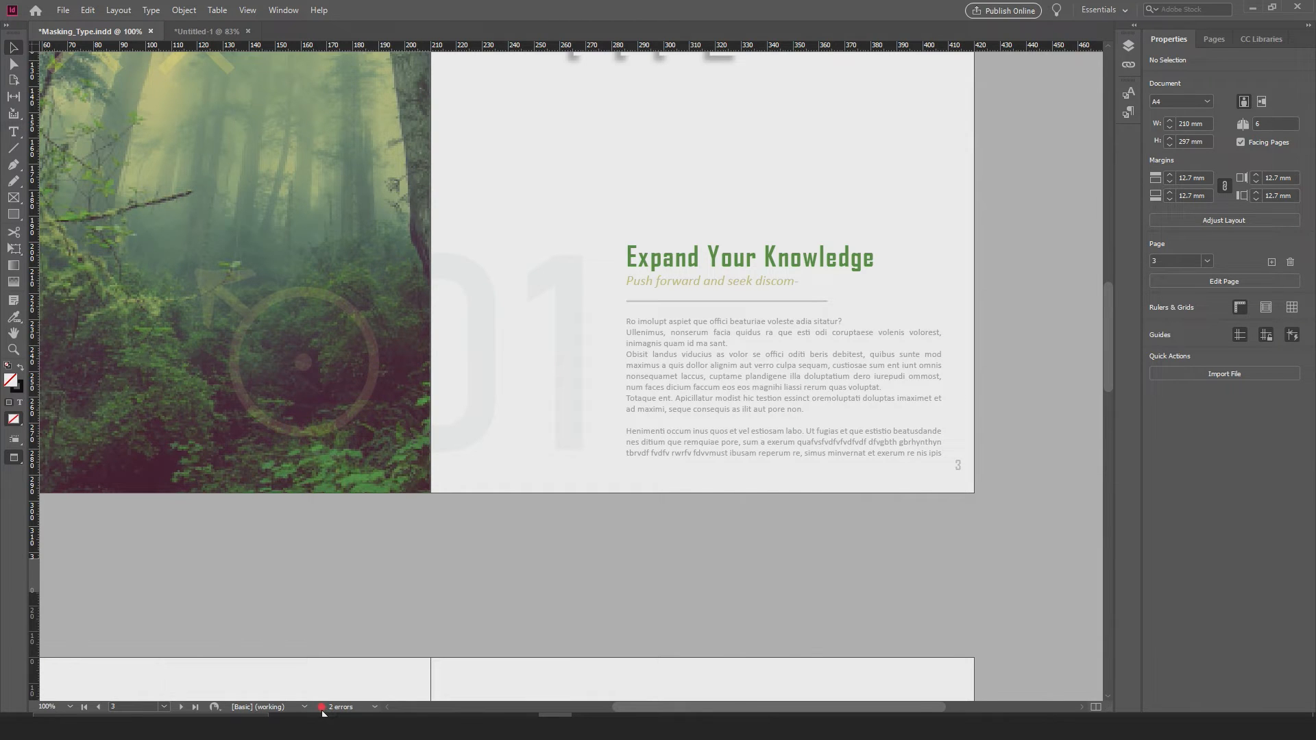
Step: Review the bulleted and numbered index lists in Untitled-1 and return to the Masking_Type.indd document
{"action": "left_click", "coordinate": [210, 31]}
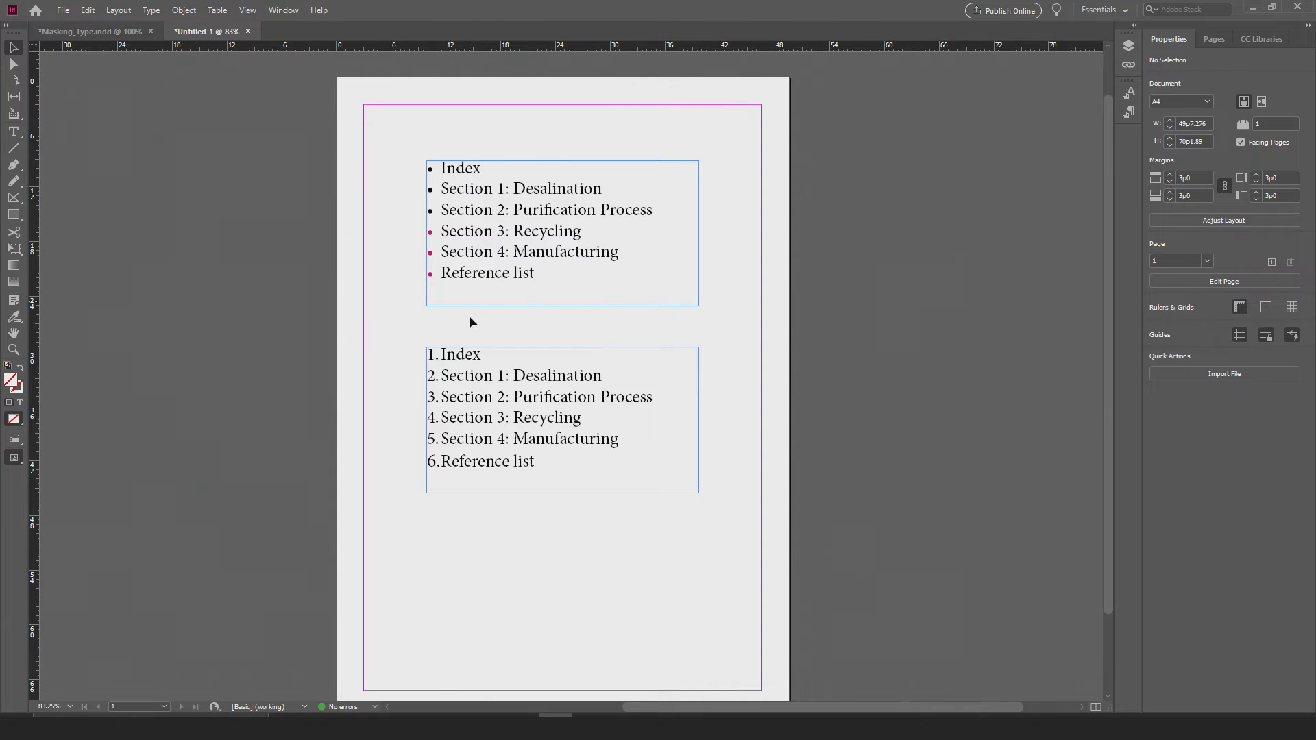
{"action": "left_click", "coordinate": [123, 37]}
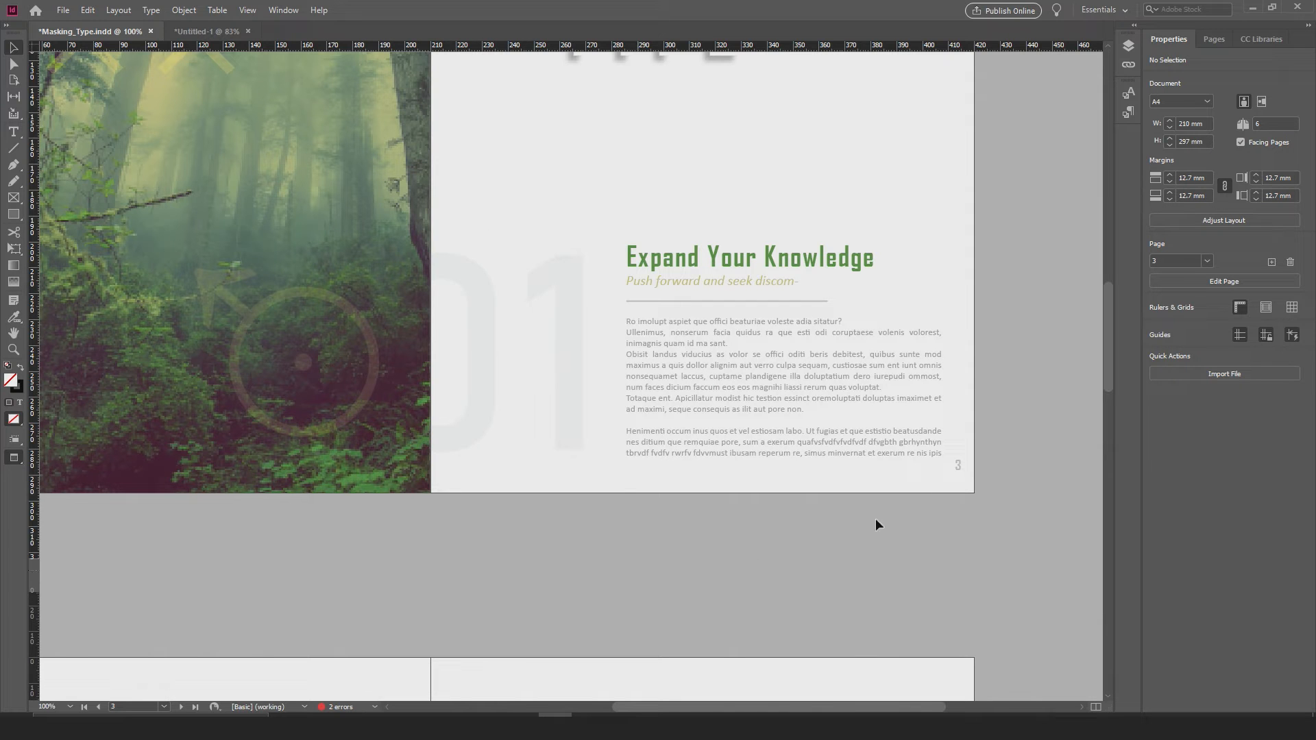
Step: Show the guides and frame edges and open the Preflight panel for the document
{"action": "key", "text": "w"}
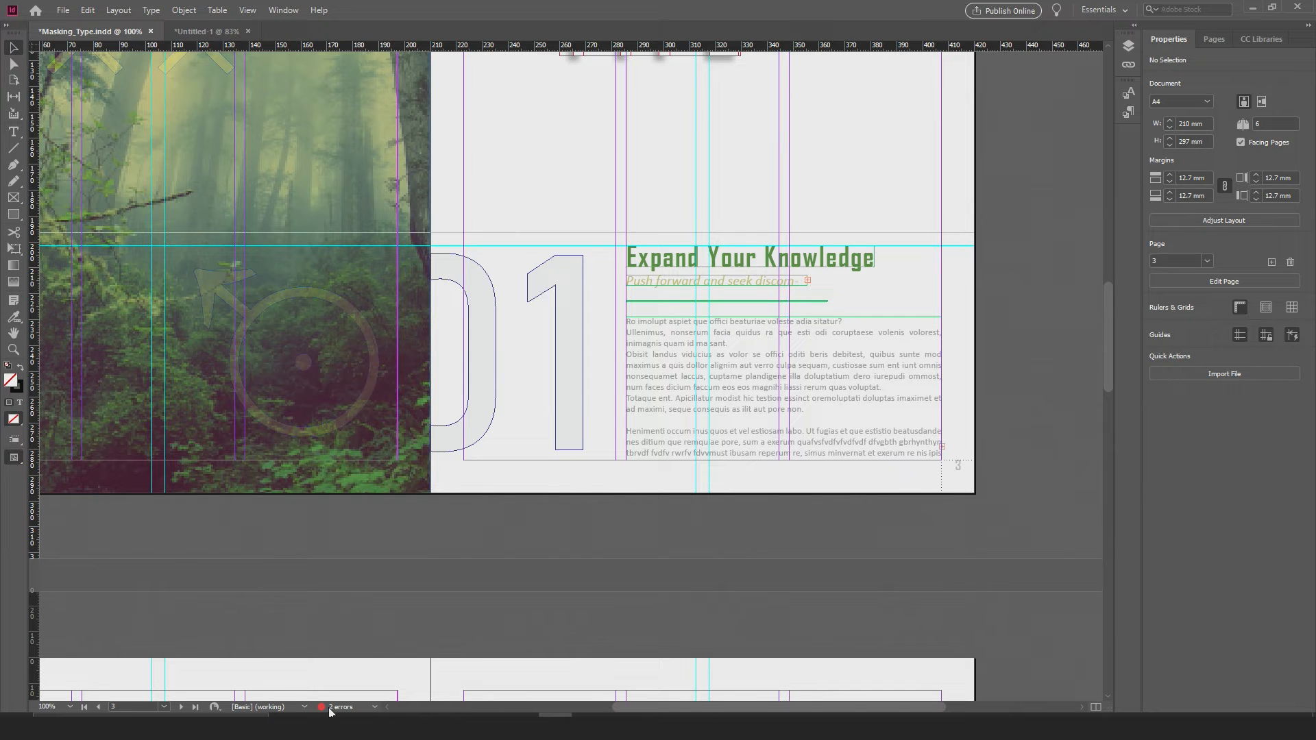
{"action": "left_click", "coordinate": [375, 707]}
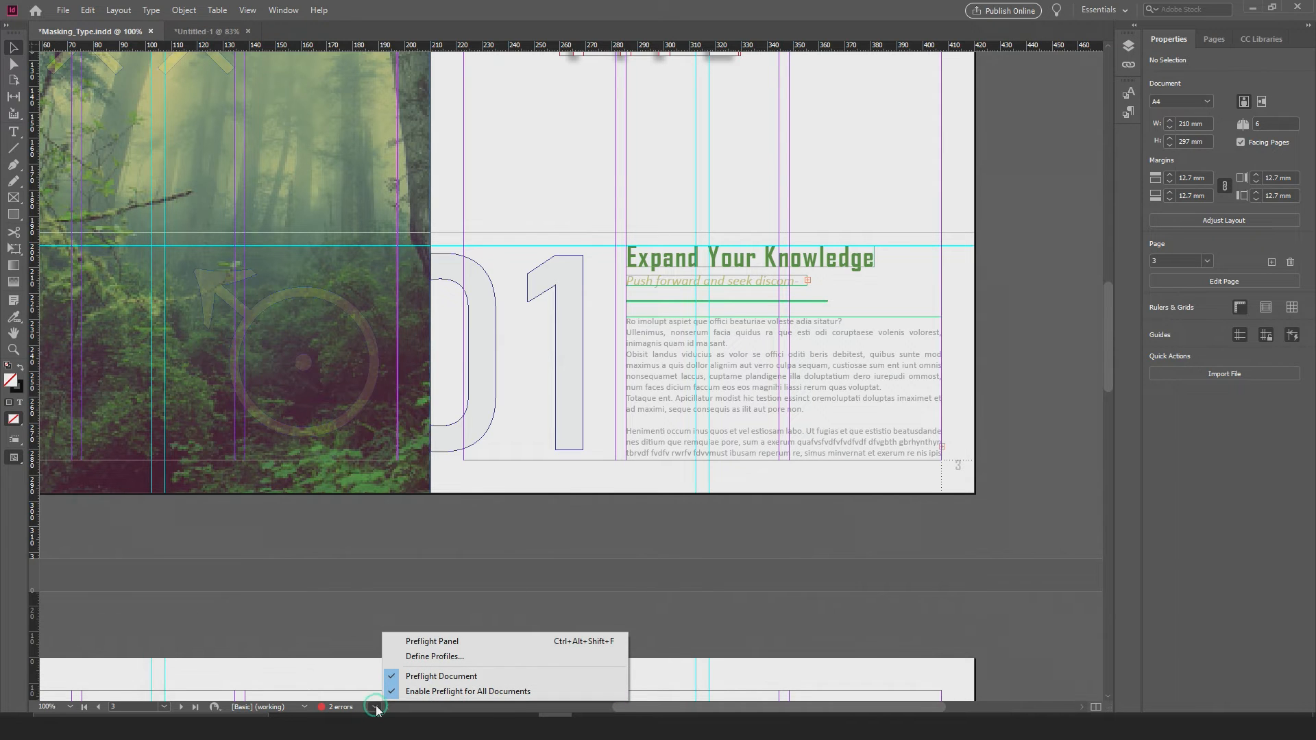
{"action": "left_click", "coordinate": [425, 644]}
{"action": "left_click_drag", "start_coordinate": [275, 223], "coordinate": [378, 227]}
{"action": "left_click", "coordinate": [283, 307]}
{"action": "left_click", "coordinate": [270, 291]}
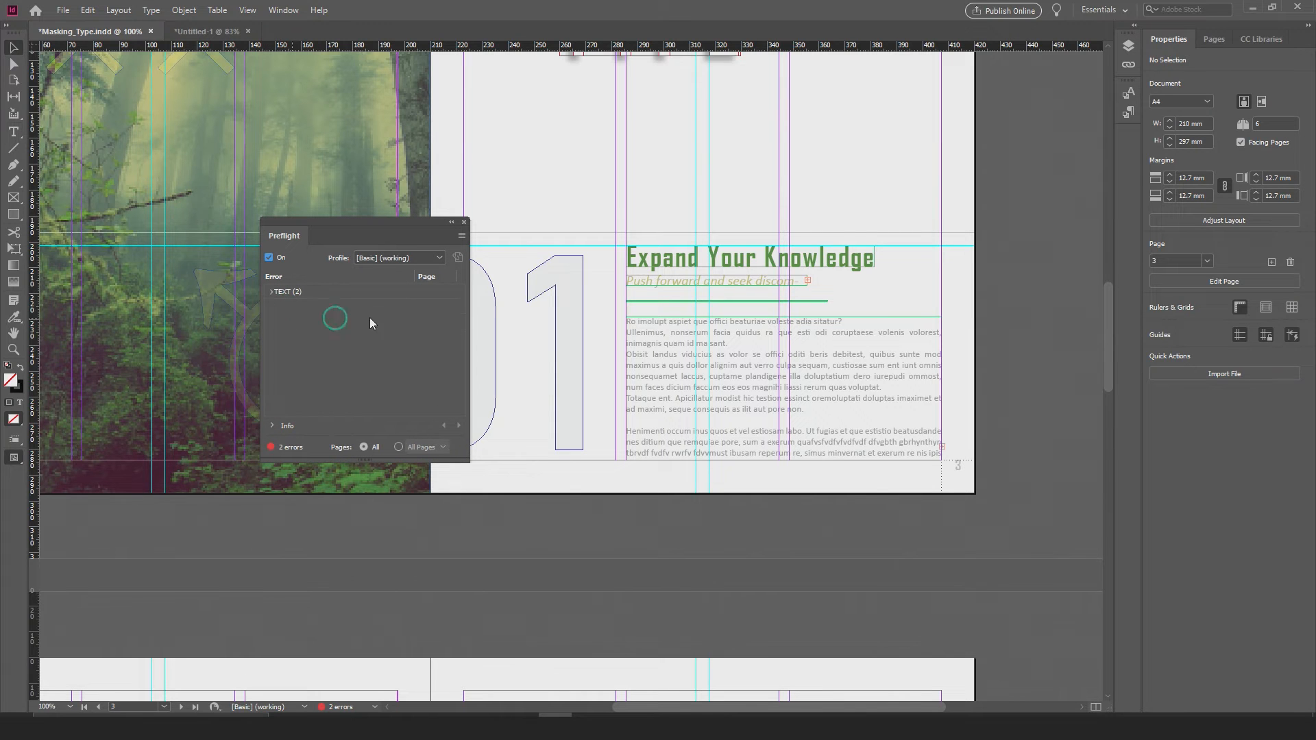
Step: Expand the TEXT and Overset text categories in Preflight to list the affected text frames beside the spread
{"action": "left_click_drag", "start_coordinate": [348, 224], "coordinate": [311, 163]}
{"action": "left_click_drag", "start_coordinate": [500, 243], "coordinate": [610, 342]}
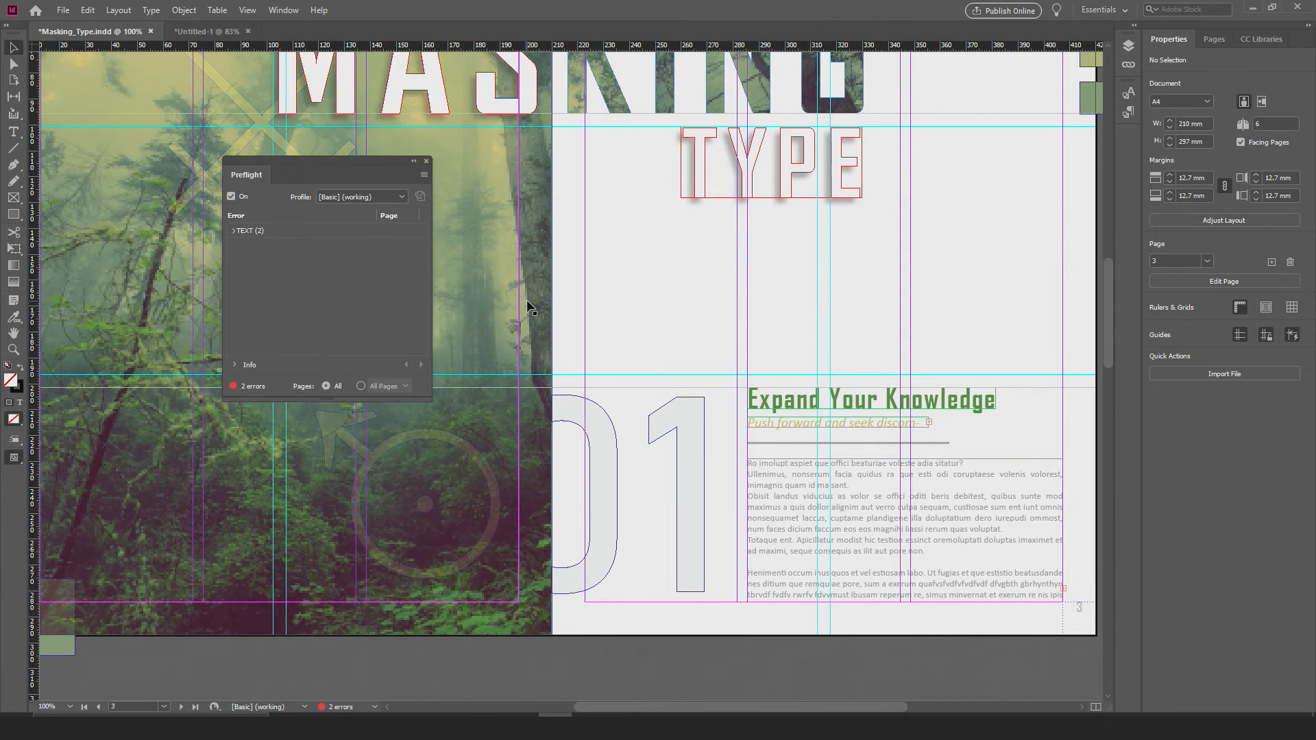
{"action": "scroll", "coordinate": [438, 263], "scroll_direction": "down", "scroll_amount": 1}
{"action": "scroll", "coordinate": [499, 286], "scroll_direction": "down", "scroll_amount": 1}
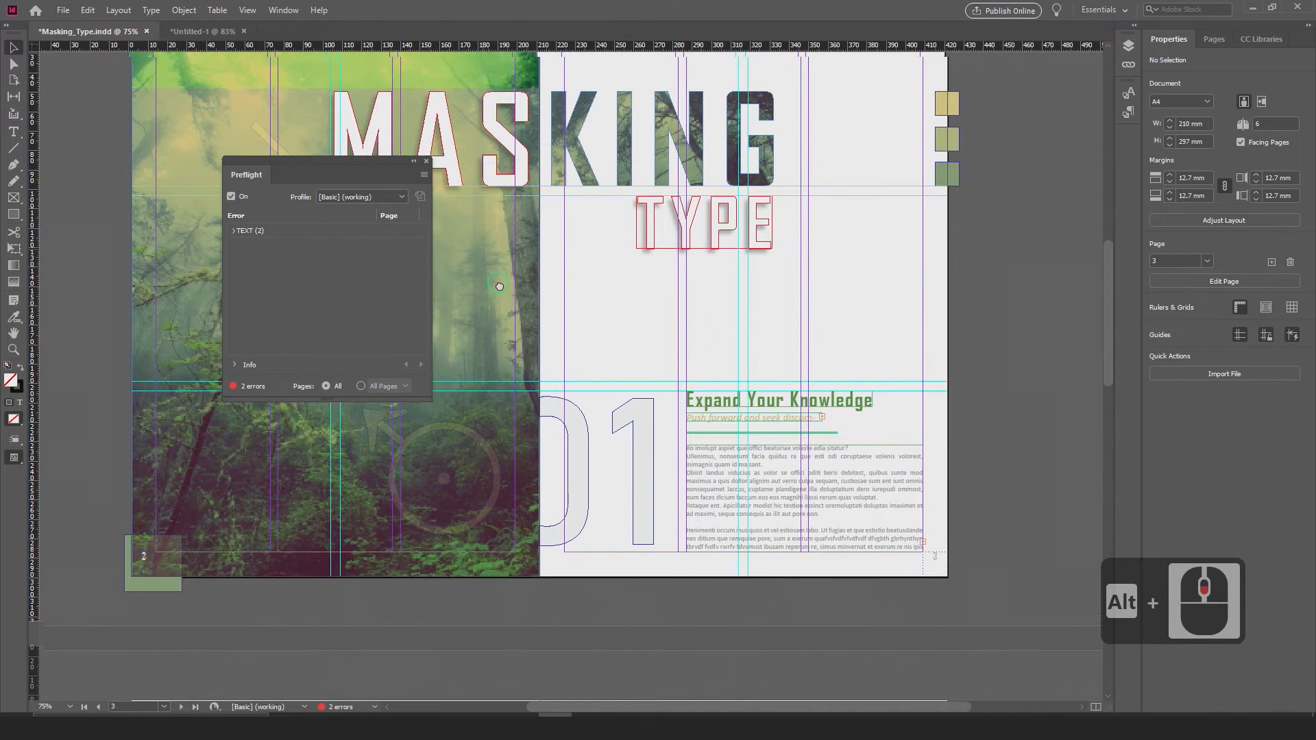
{"action": "left_click_drag", "start_coordinate": [499, 286], "coordinate": [525, 323]}
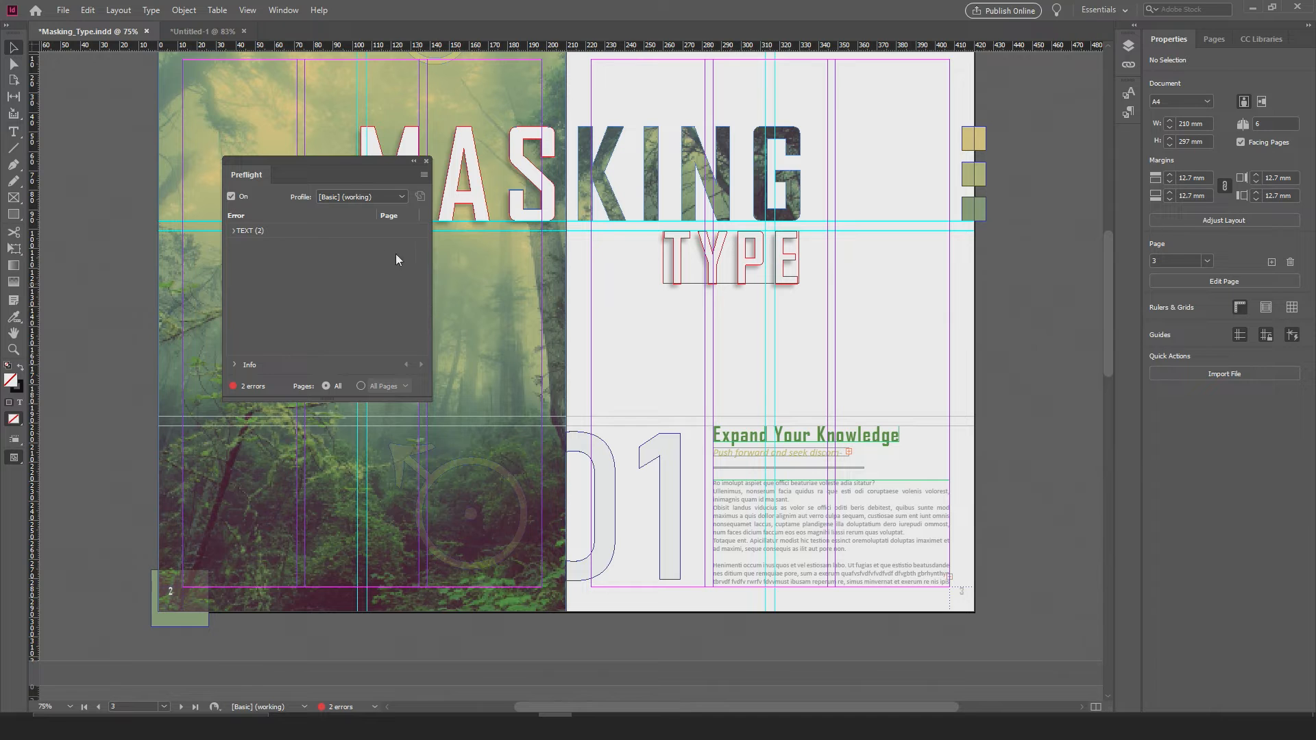
{"action": "left_click_drag", "start_coordinate": [335, 162], "coordinate": [385, 241]}
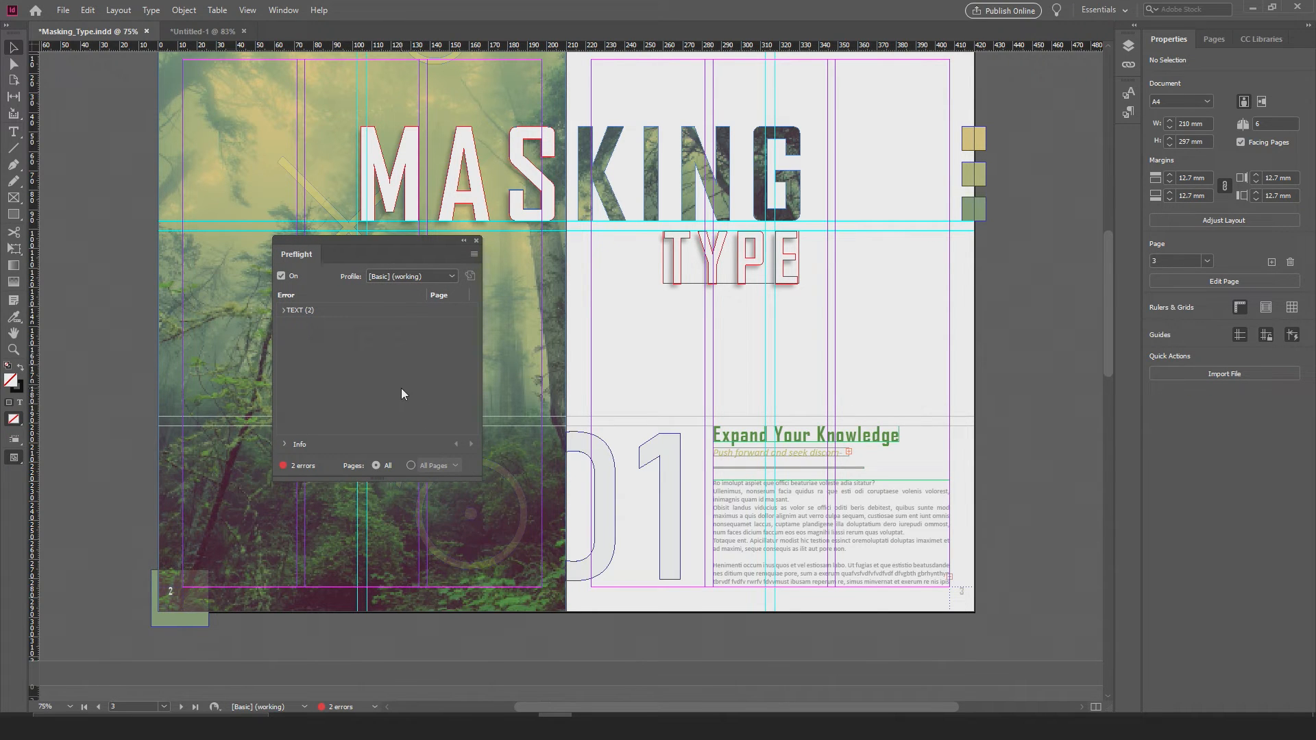
{"action": "left_click", "coordinate": [283, 310]}
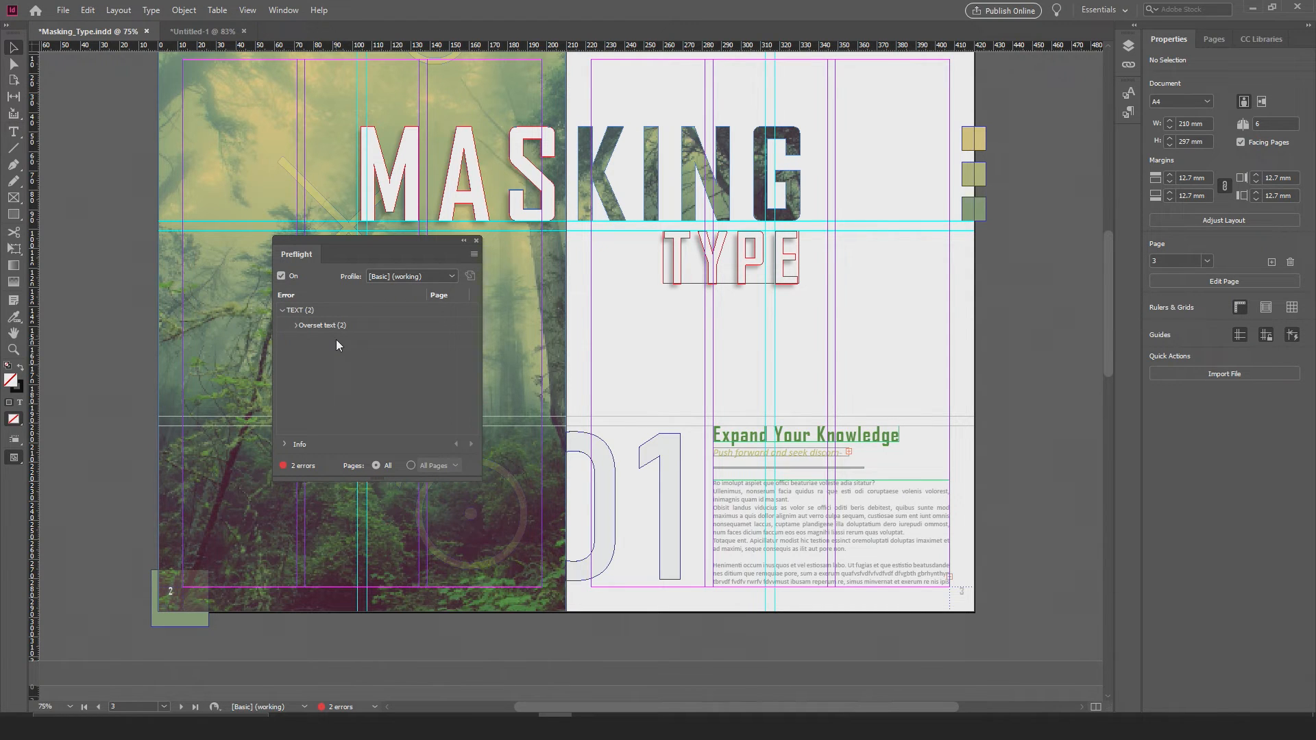
{"action": "left_click", "coordinate": [296, 327]}
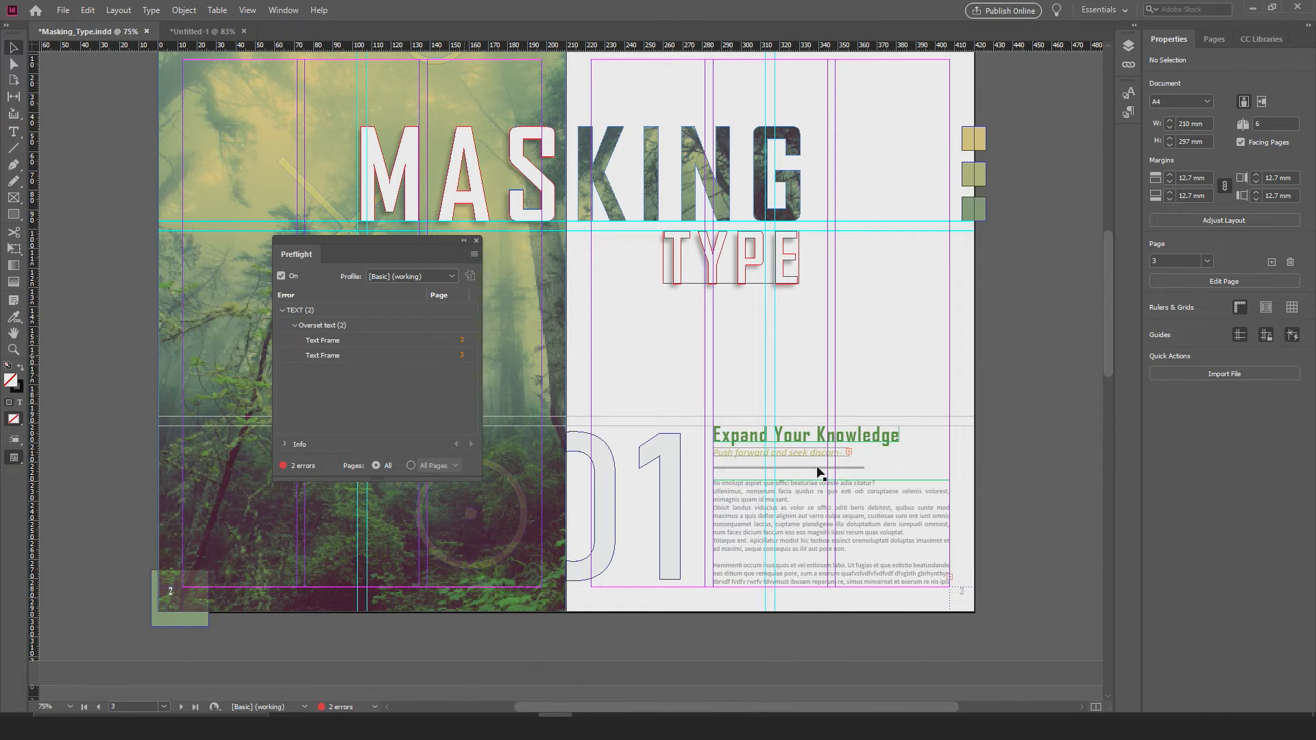
{"action": "scroll", "coordinate": [837, 372], "scroll_direction": "up", "scroll_amount": 10}
{"action": "scroll", "coordinate": [820, 384], "scroll_direction": "down", "scroll_amount": 18}
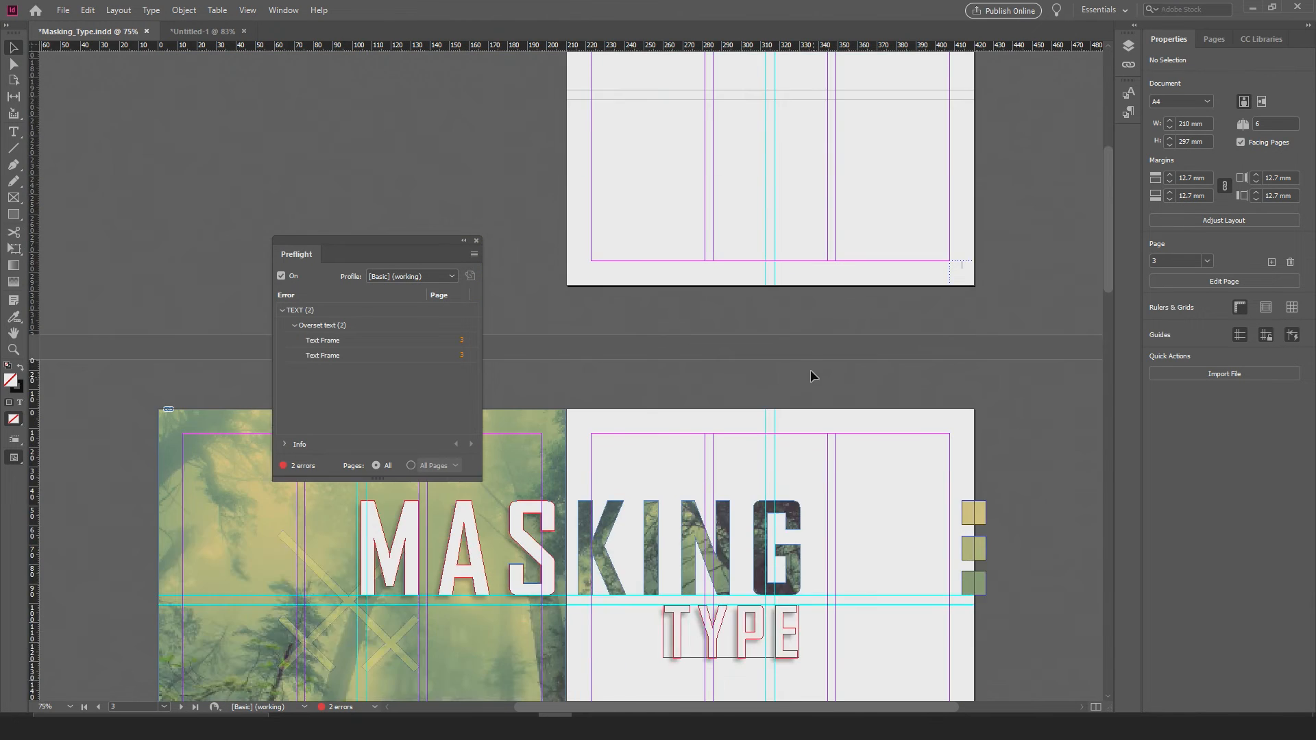
{"action": "scroll", "coordinate": [738, 364], "scroll_direction": "up", "scroll_amount": 9}
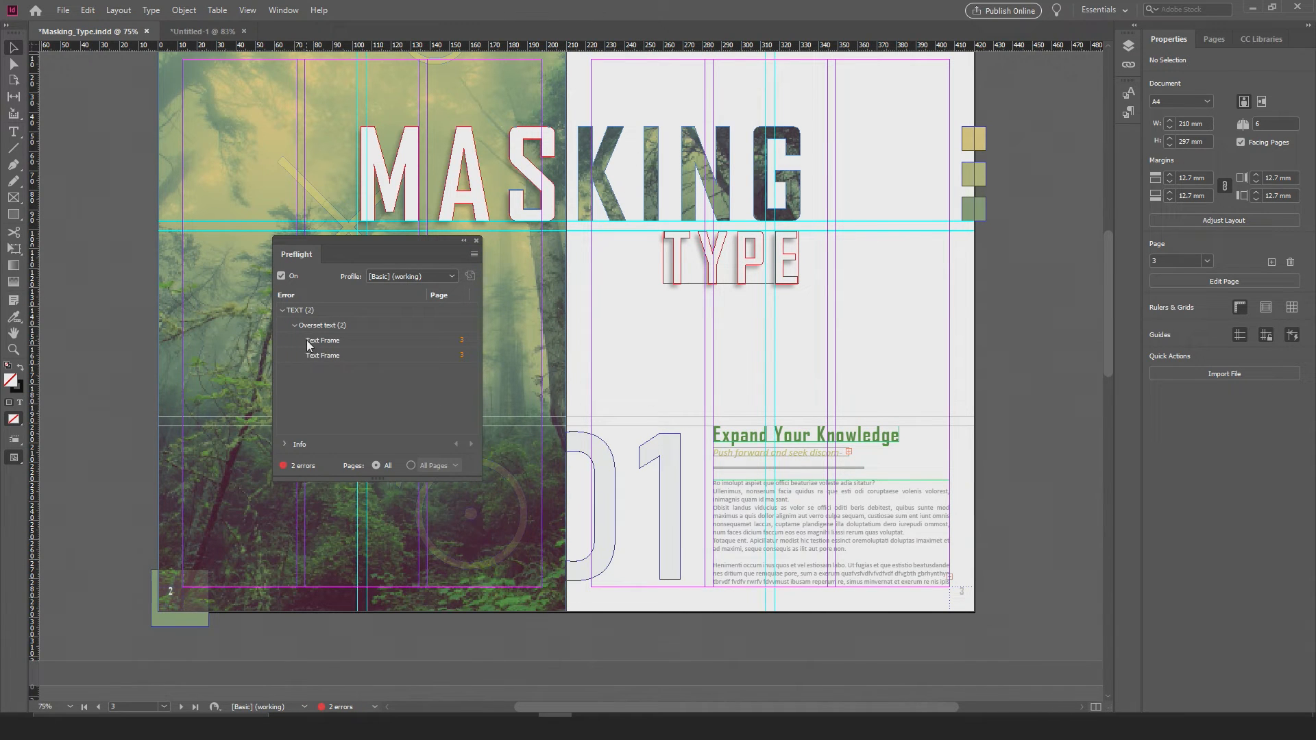
Step: Go from the Preflight error list to the overset body text frame and the overset subtitle frame on page 3
{"action": "left_click", "coordinate": [462, 338]}
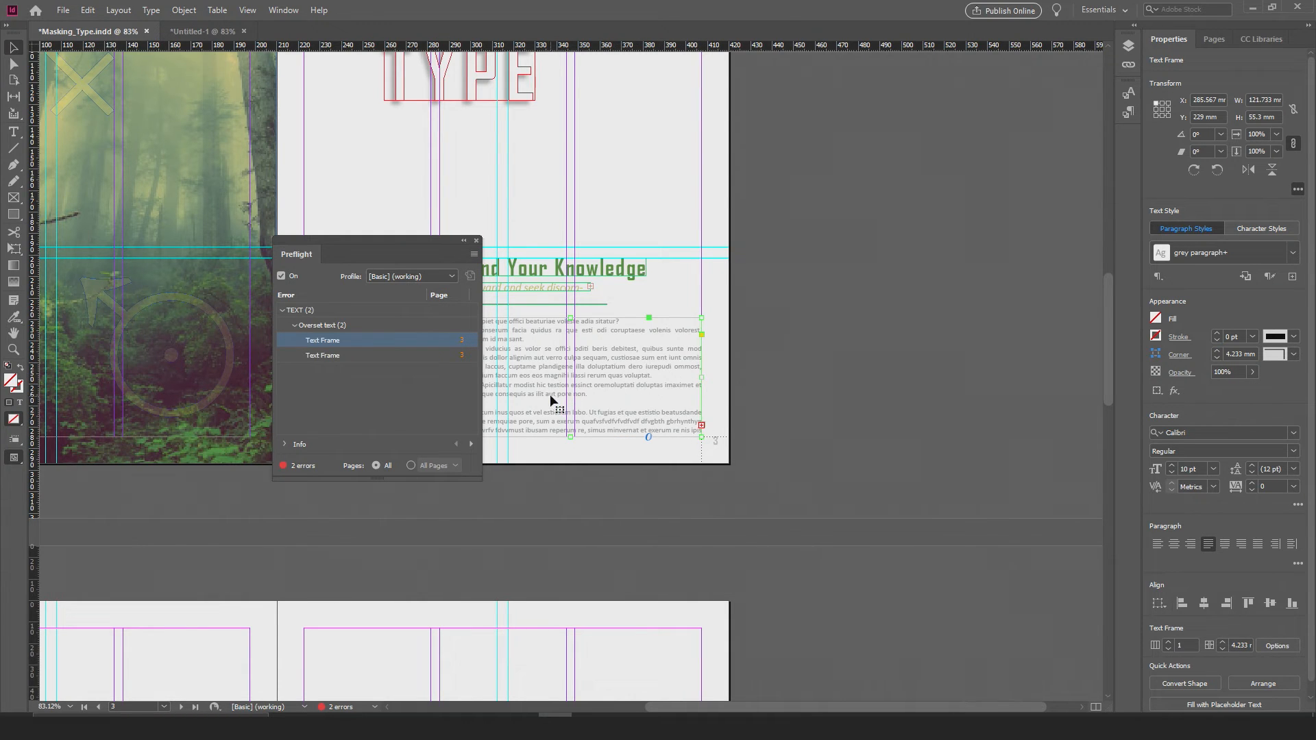
{"action": "left_click", "coordinate": [325, 357]}
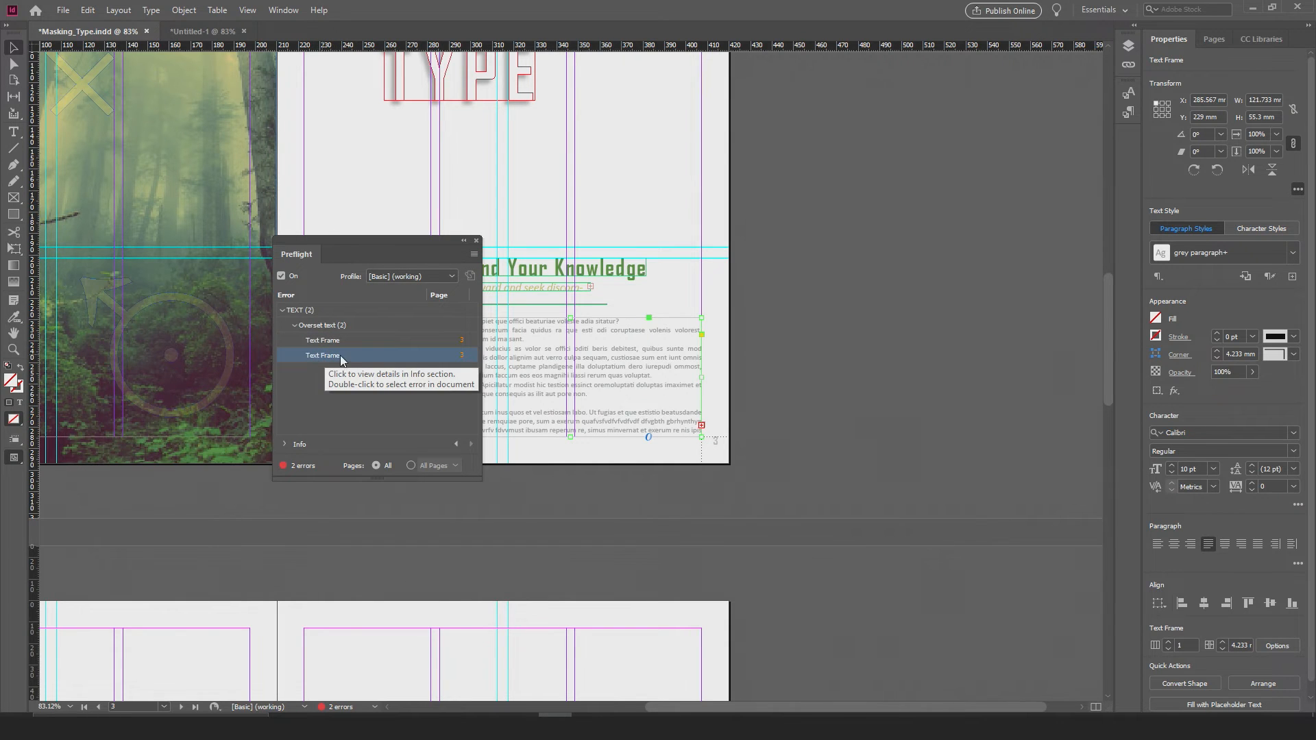
{"action": "left_click", "coordinate": [462, 356]}
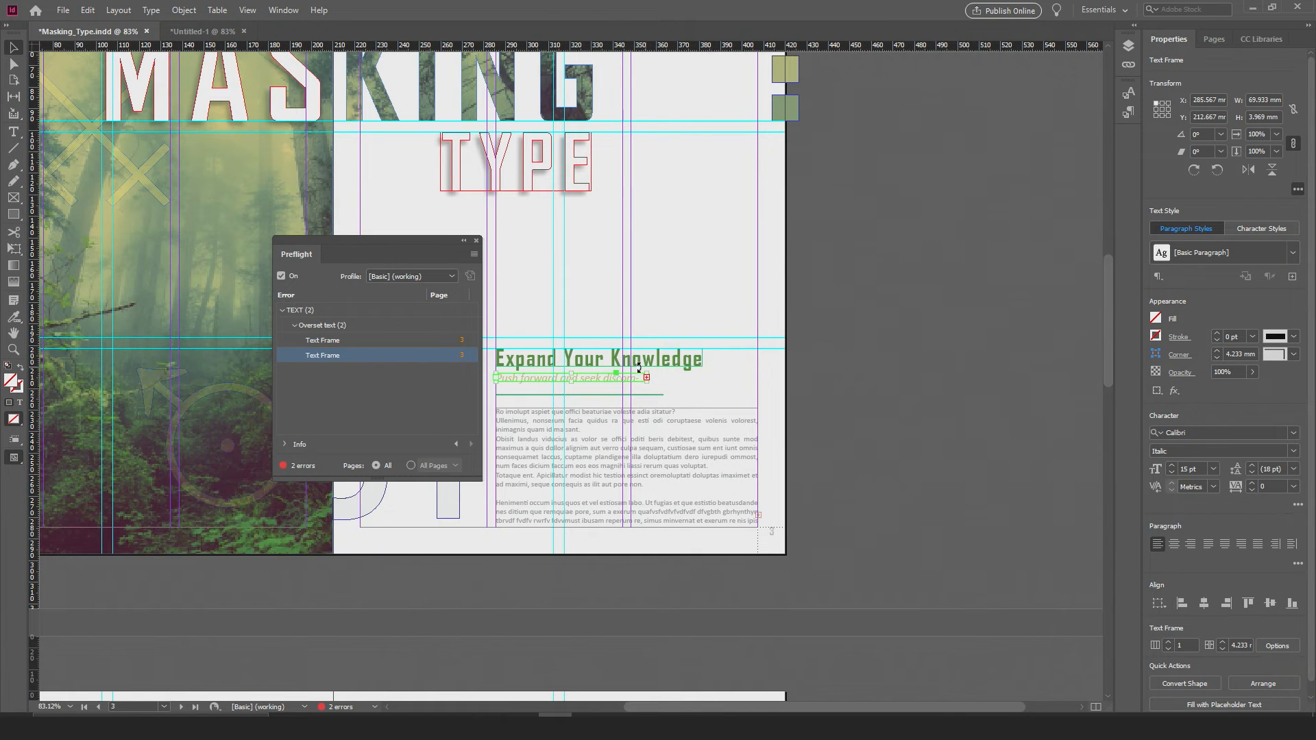
Step: Widen the subtitle frame under "Expand Your Knowledge" to about 84 mm to fit "Push forward and seek discomfort...."
{"action": "left_click", "coordinate": [644, 378]}
{"action": "left_click_drag", "start_coordinate": [381, 249], "coordinate": [337, 240]}
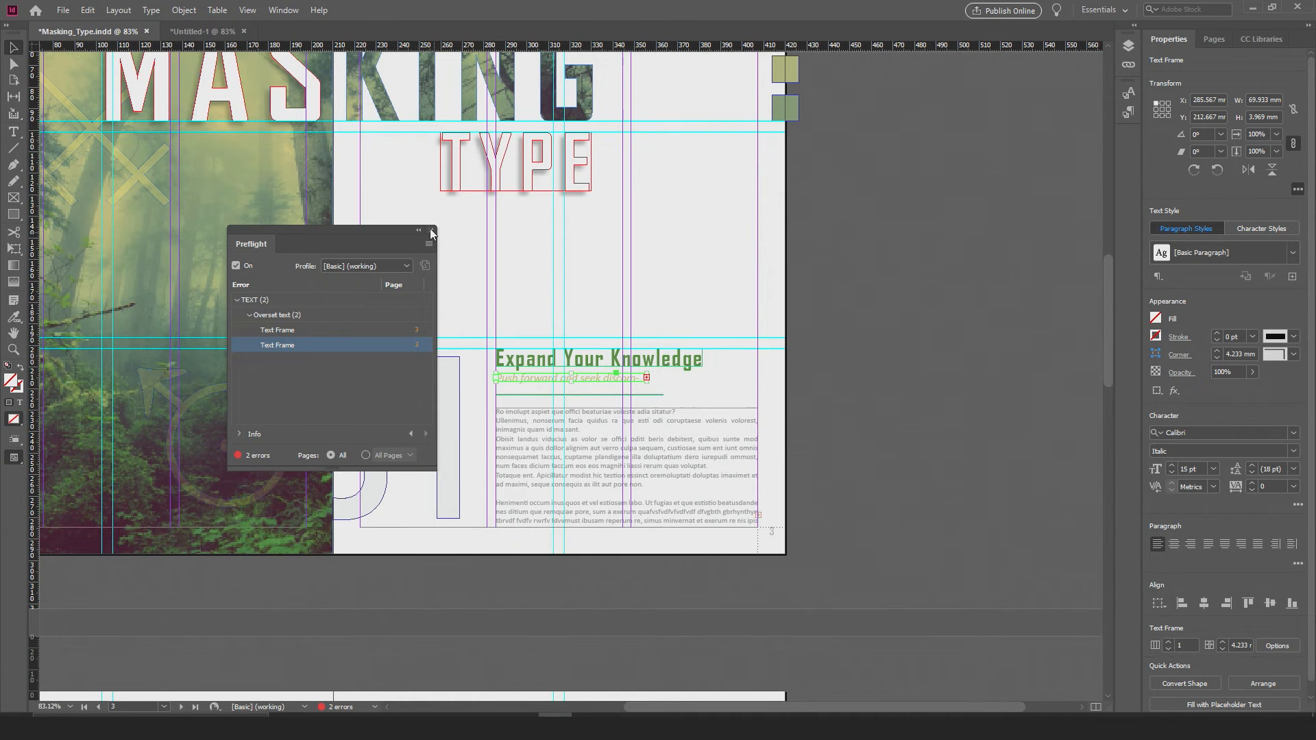
{"action": "left_click_drag", "start_coordinate": [393, 232], "coordinate": [1033, 98]}
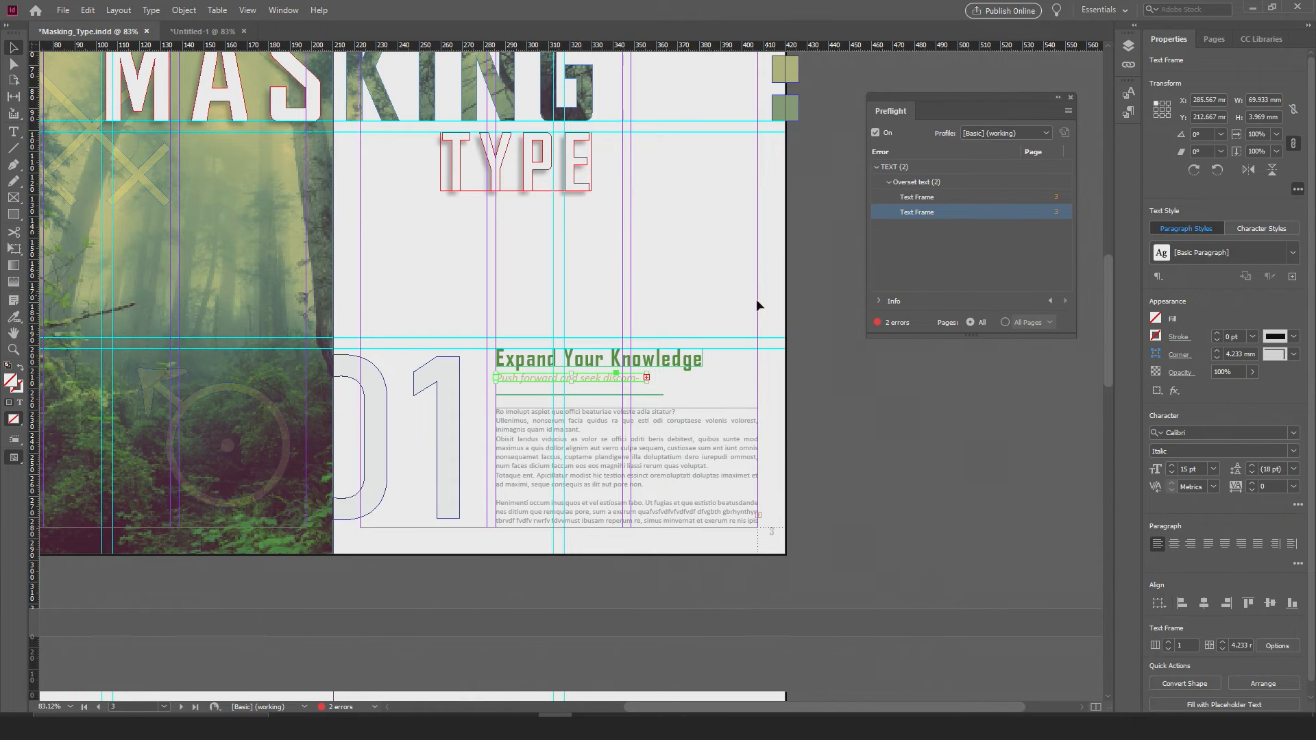
{"action": "scroll", "coordinate": [621, 425], "scroll_direction": "up", "scroll_amount": 1, "text": "alt"}
{"action": "scroll", "coordinate": [621, 425], "scroll_direction": "up", "scroll_amount": 3, "text": "alt"}
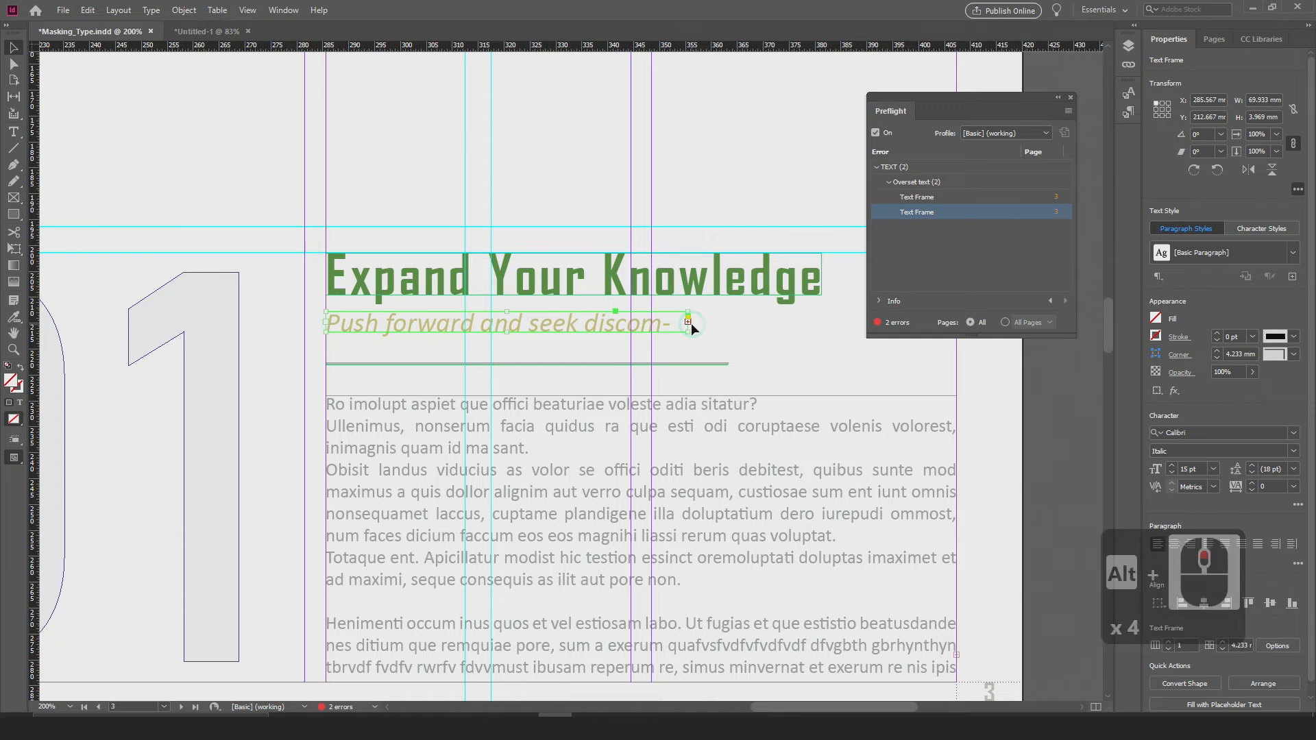
{"action": "left_click_drag", "start_coordinate": [687, 321], "coordinate": [762, 320]}
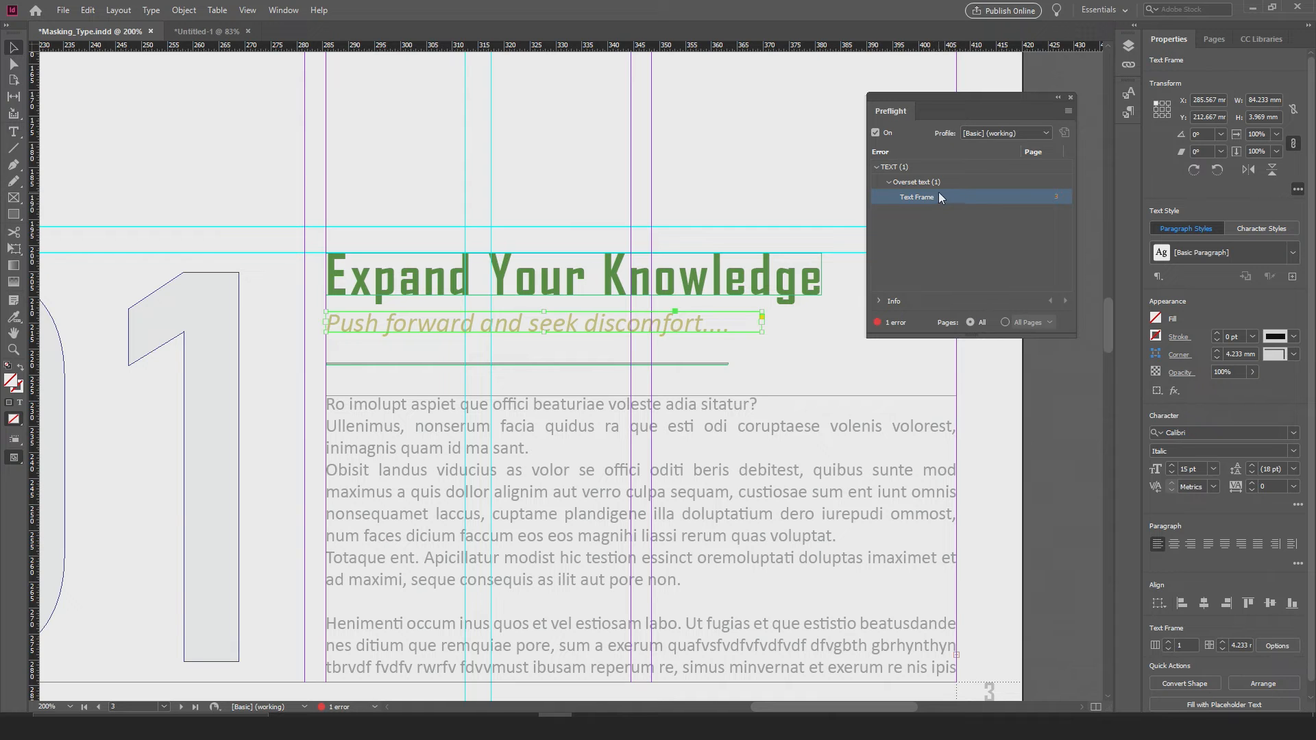
Step: Try extending the overset body text frame downward to a height of 66 mm, and return its lower edge to the page margin
{"action": "left_click_drag", "start_coordinate": [933, 102], "coordinate": [849, 115]}
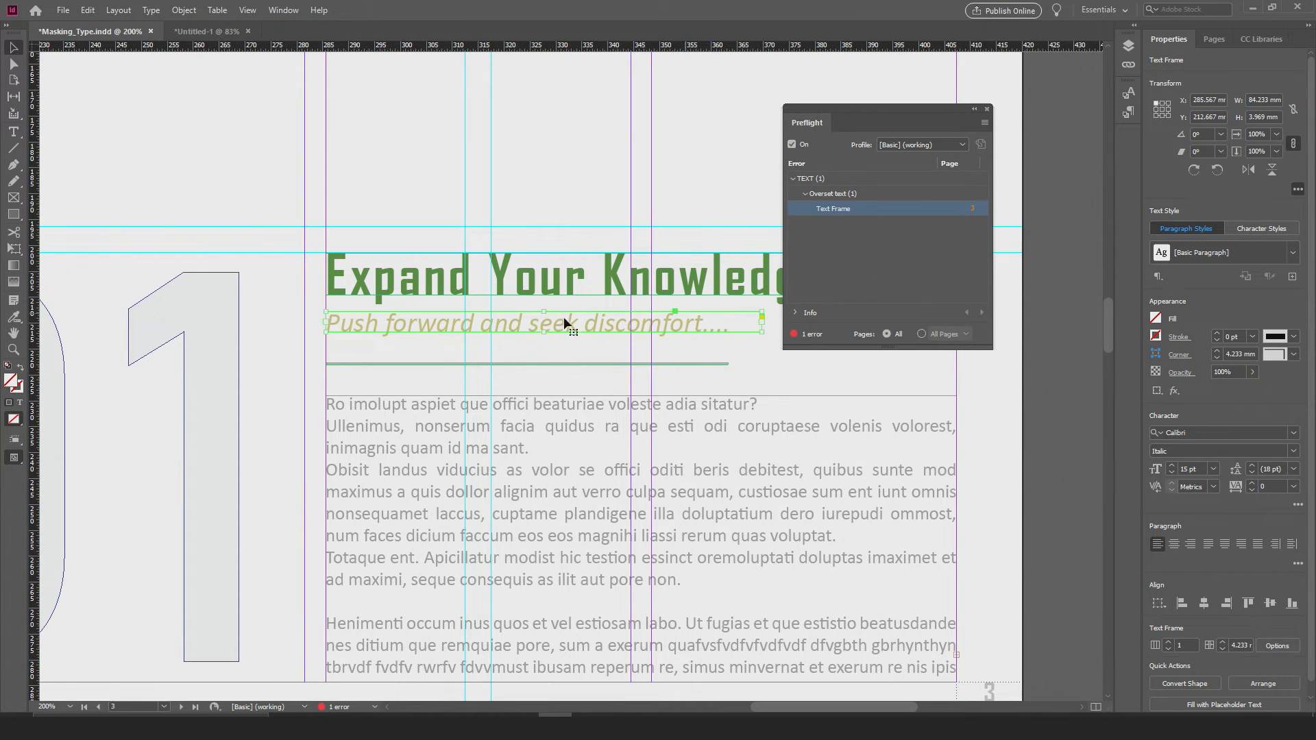
{"action": "scroll", "coordinate": [640, 335], "scroll_direction": "down", "scroll_amount": 3}
{"action": "left_click", "coordinate": [717, 448]}
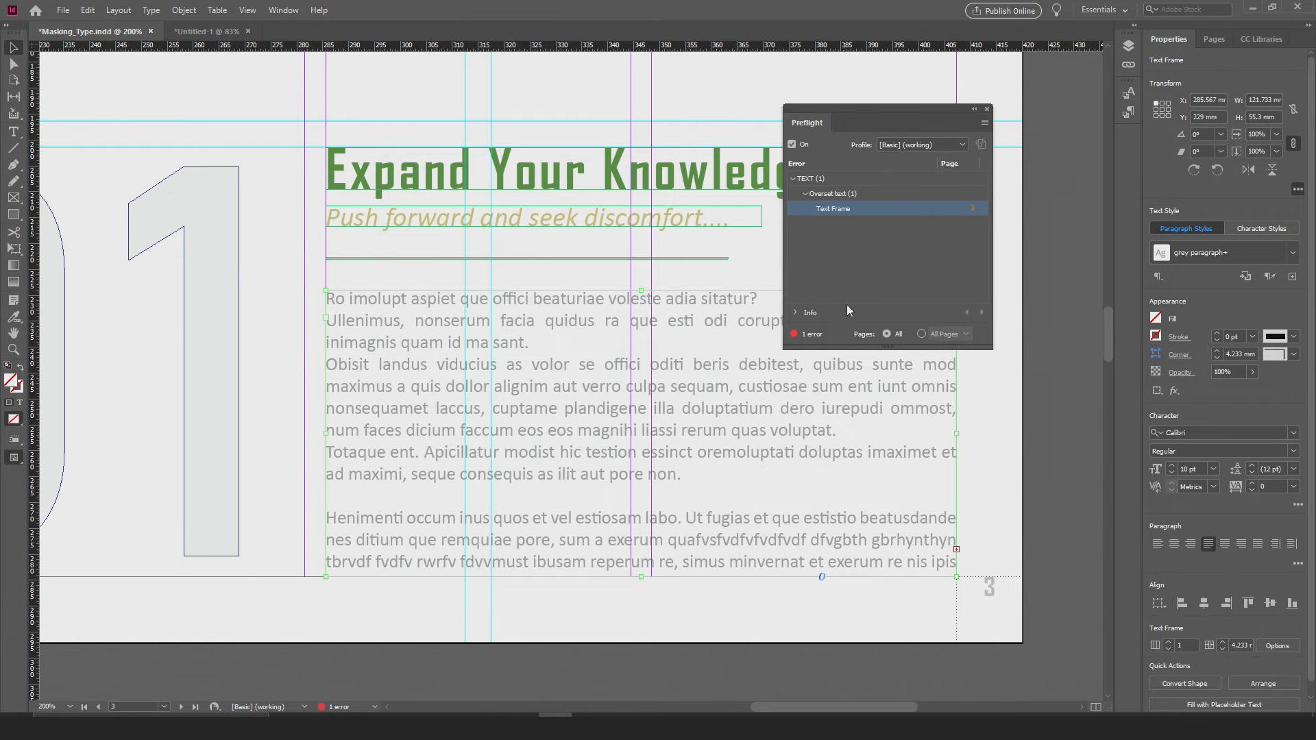
{"action": "scroll", "coordinate": [761, 303], "scroll_direction": "down", "scroll_amount": 2, "text": "alt"}
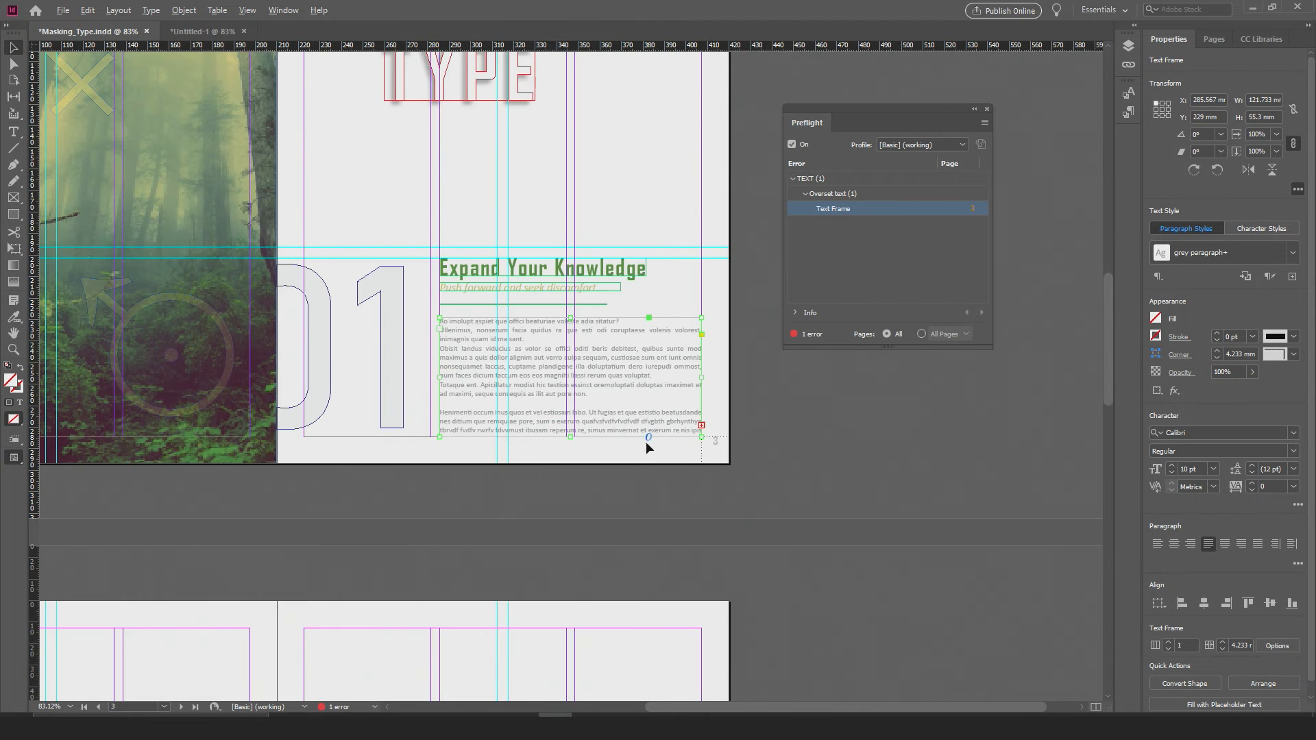
{"action": "scroll", "coordinate": [646, 442], "scroll_direction": "up", "scroll_amount": 2, "text": "alt"}
{"action": "scroll", "coordinate": [559, 411], "scroll_direction": "right", "scroll_amount": 2}
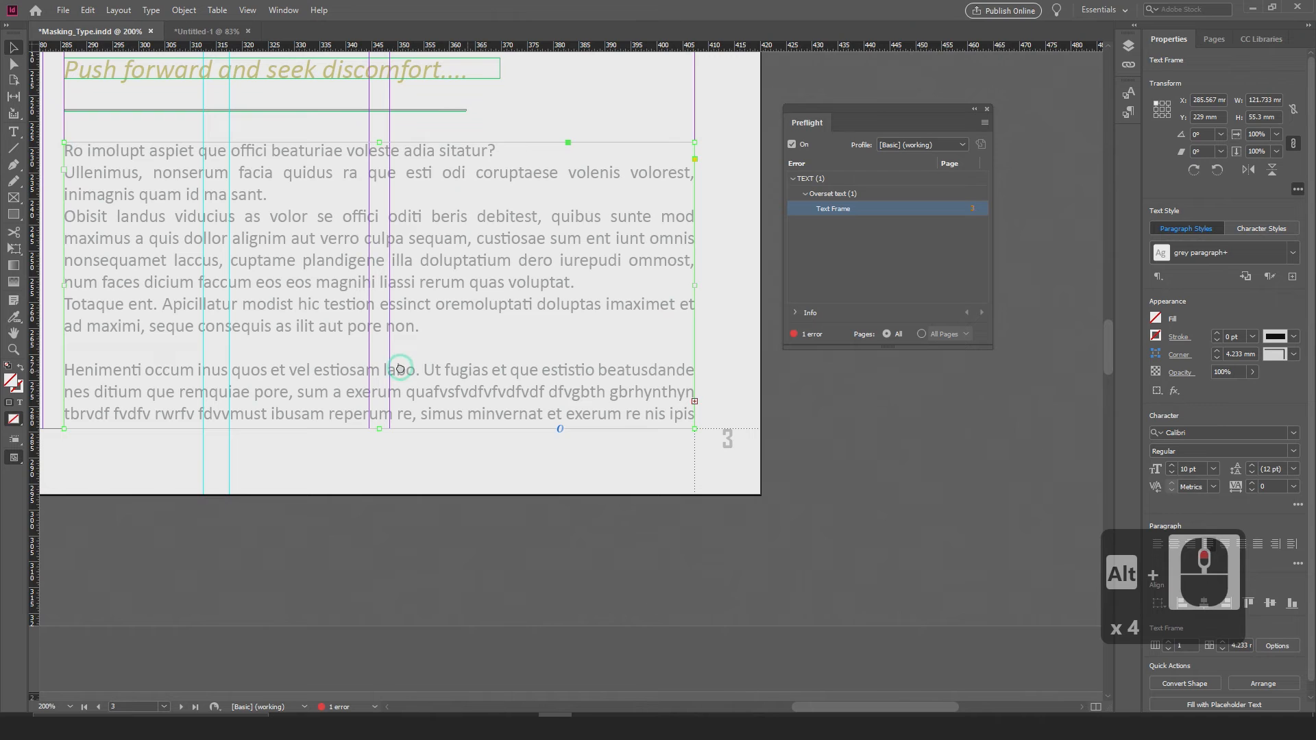
{"action": "left_click_drag", "start_coordinate": [868, 107], "coordinate": [939, 100]}
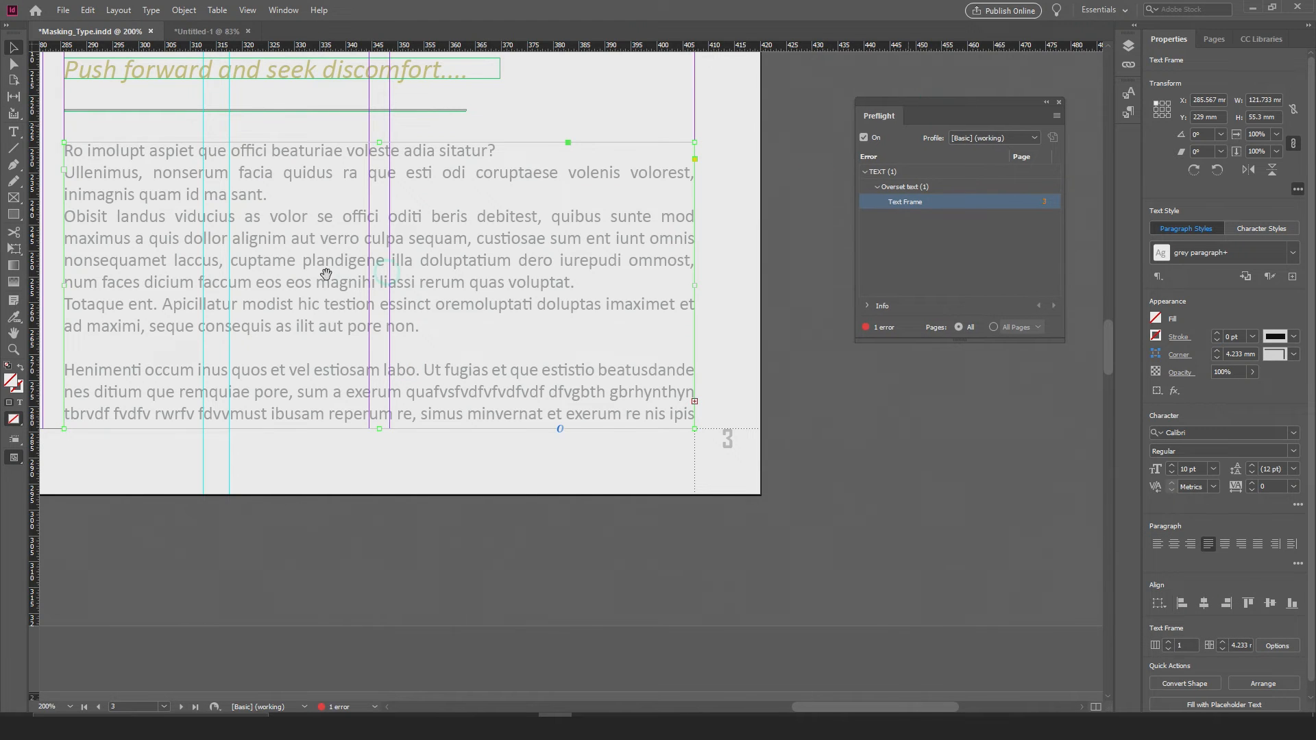
{"action": "left_click_drag", "start_coordinate": [326, 274], "coordinate": [445, 246]}
{"action": "left_click_drag", "start_coordinate": [499, 400], "coordinate": [499, 455]}
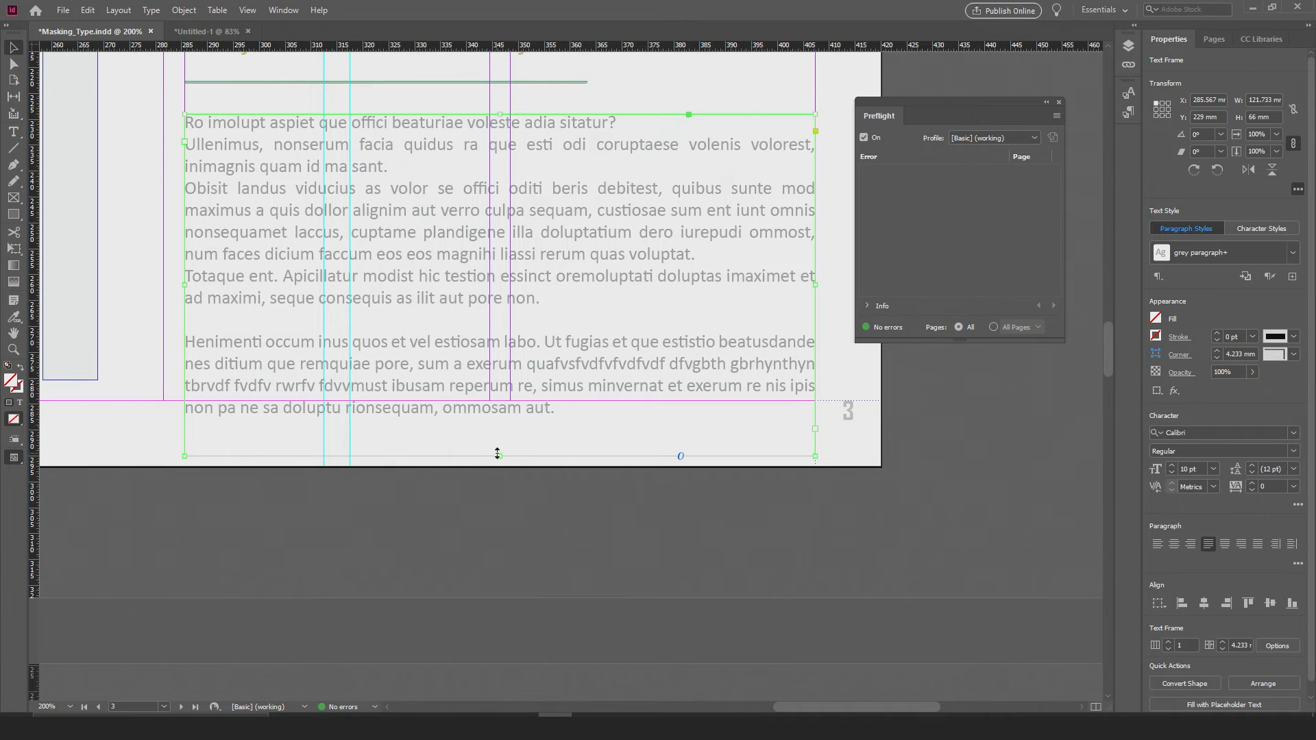
{"action": "left_click_drag", "start_coordinate": [498, 453], "coordinate": [506, 401]}
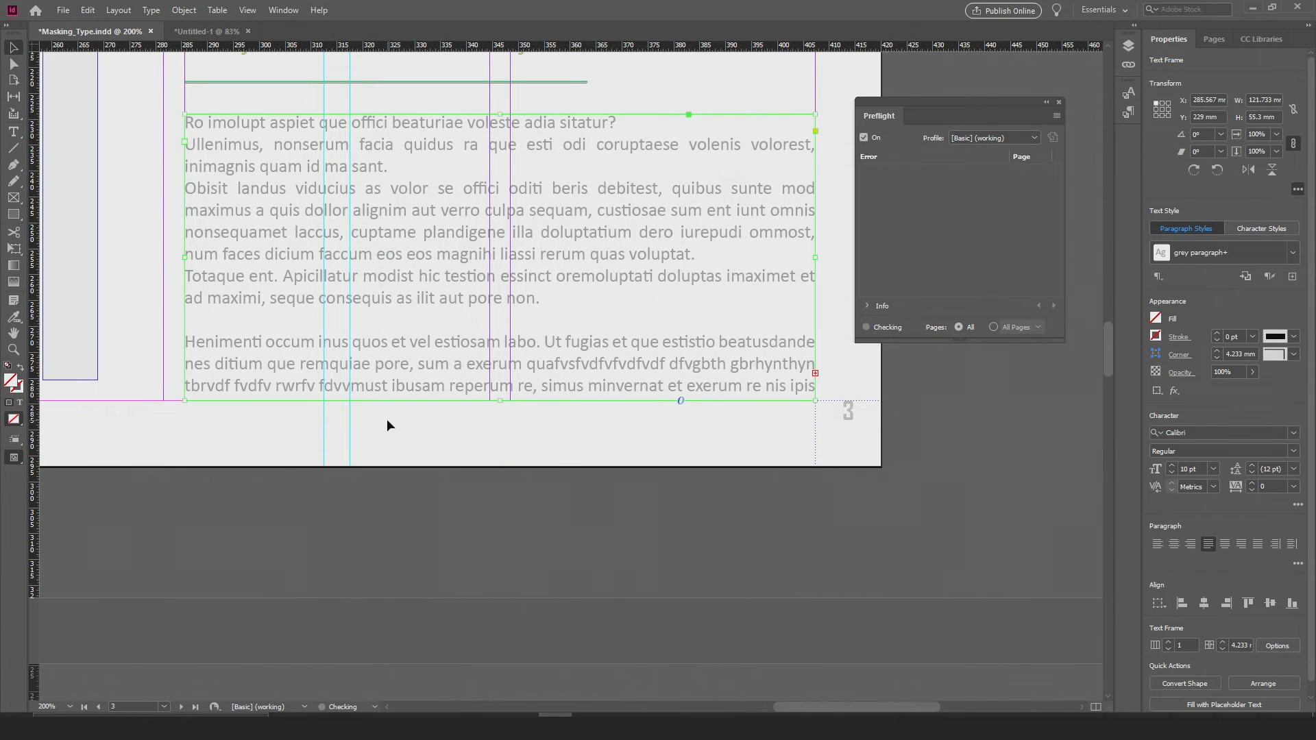
Step: Delete the text between "remq" and "nthyn" in the last body paragraph and close the Preflight panel
{"action": "double_click", "coordinate": [686, 372]}
{"action": "left_click_drag", "start_coordinate": [773, 363], "coordinate": [339, 364]}
{"action": "key", "text": "BackSpace"}
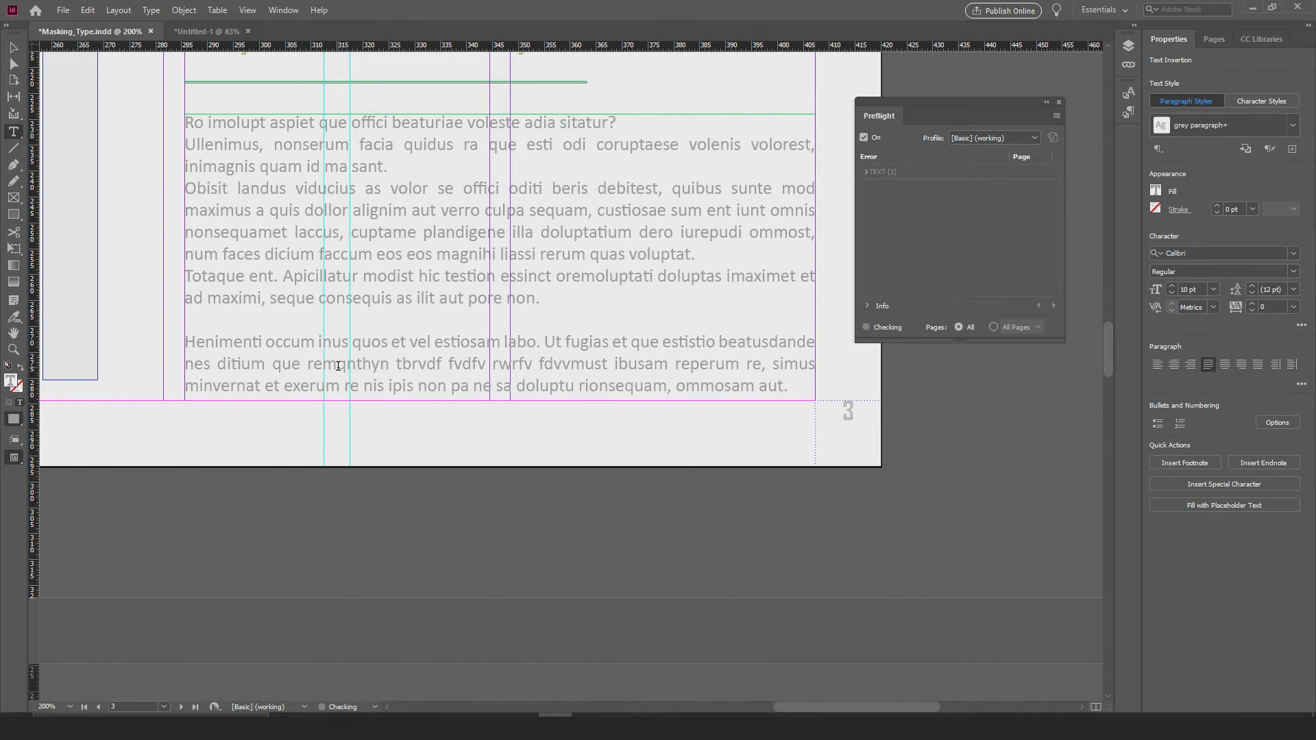
{"action": "left_click", "coordinate": [716, 409]}
{"action": "left_click", "coordinate": [1059, 102]}
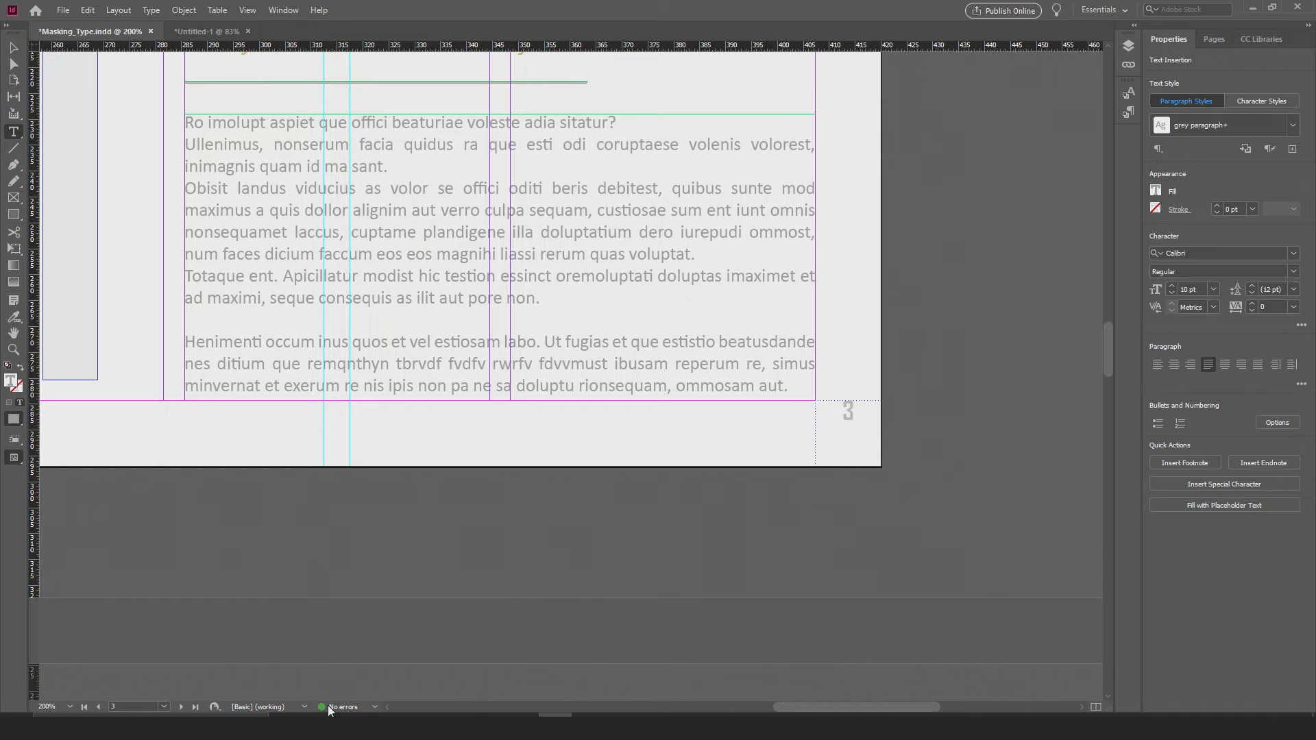
Step: Examine the edited body text and subtitle on page 3 up close and within the whole spread, leaving nothing selected
{"action": "scroll", "coordinate": [400, 335], "scroll_direction": "down", "scroll_amount": 1, "text": "alt"}
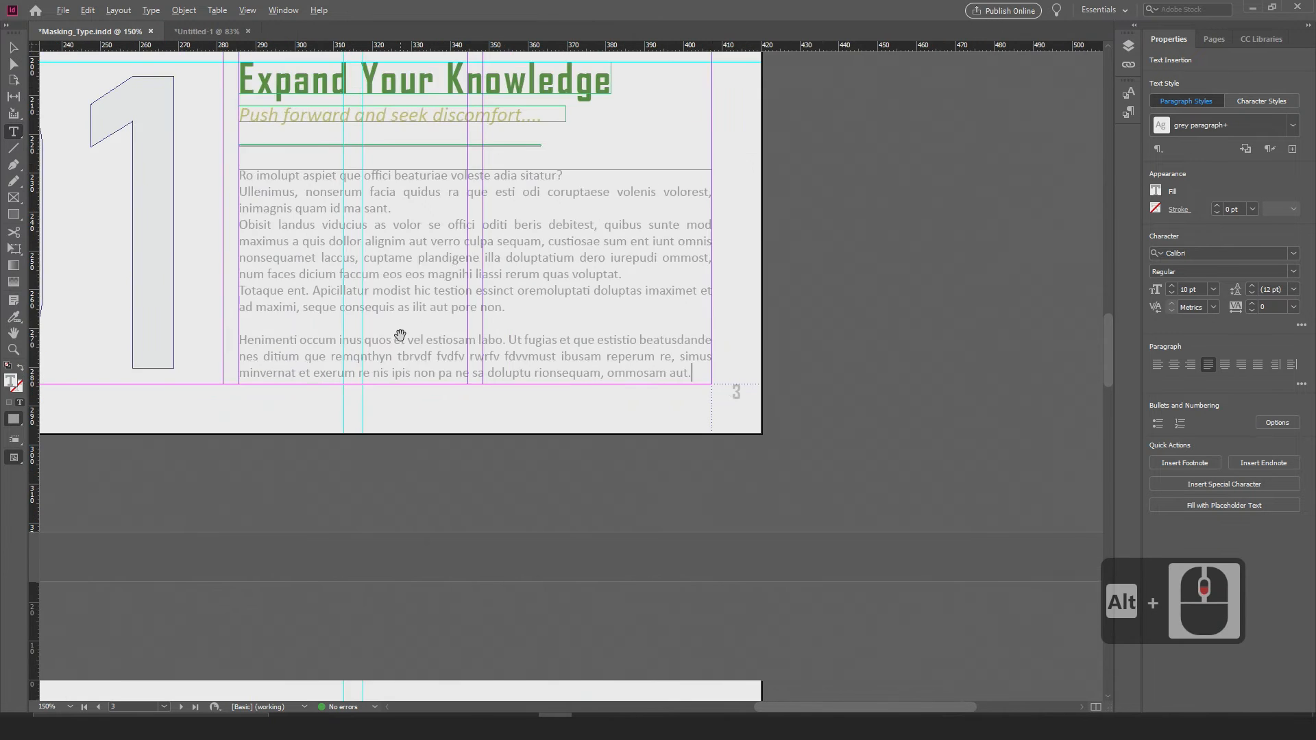
{"action": "scroll", "coordinate": [400, 335], "scroll_direction": "down", "scroll_amount": 1, "text": "alt"}
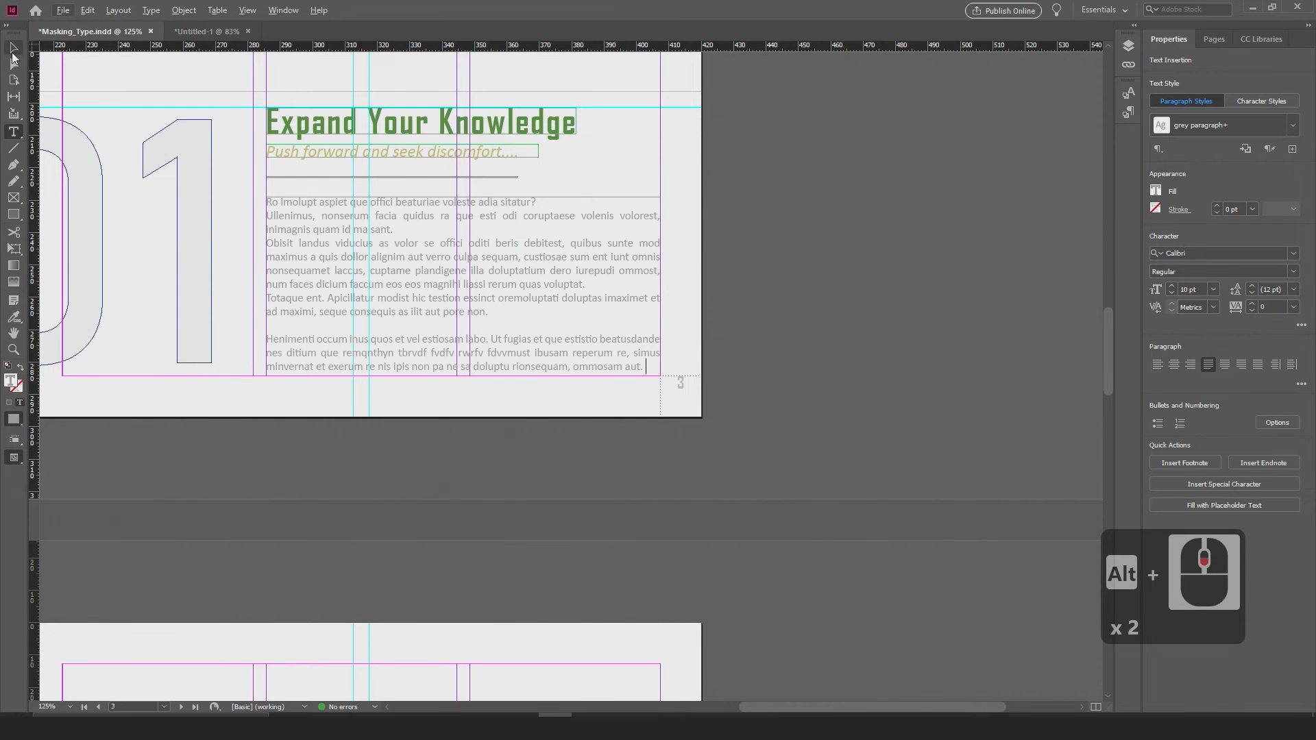
{"action": "left_click", "coordinate": [12, 53]}
{"action": "left_click_drag", "start_coordinate": [203, 183], "coordinate": [533, 401]}
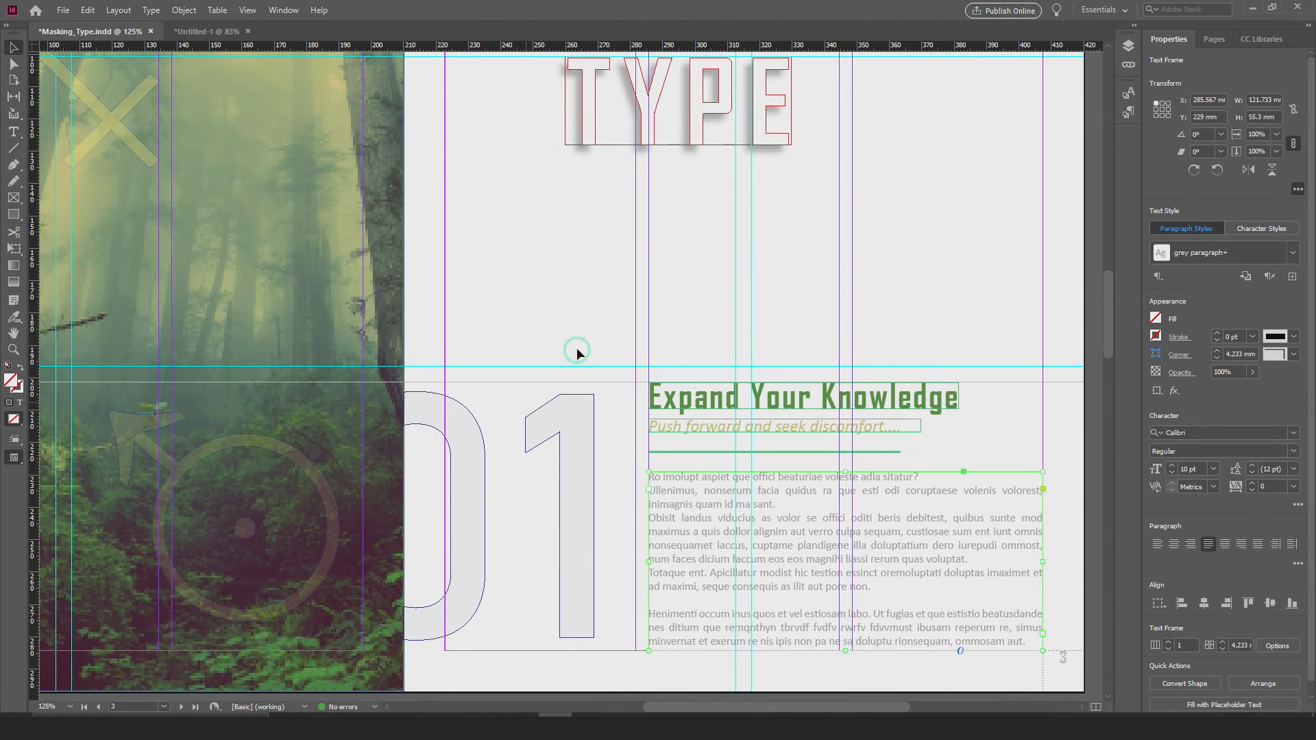
{"action": "scroll", "coordinate": [577, 352], "scroll_direction": "down", "scroll_amount": 4, "text": "alt"}
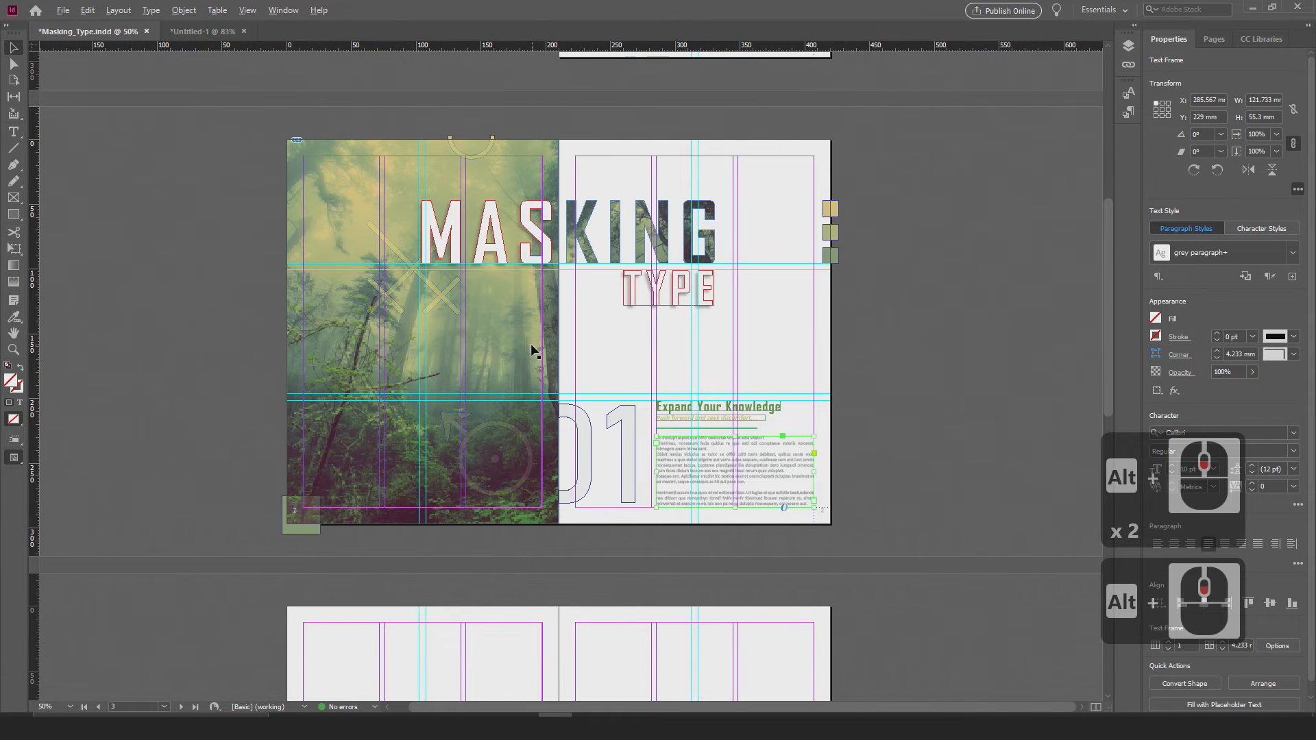
{"action": "left_click_drag", "start_coordinate": [546, 446], "coordinate": [590, 434]}
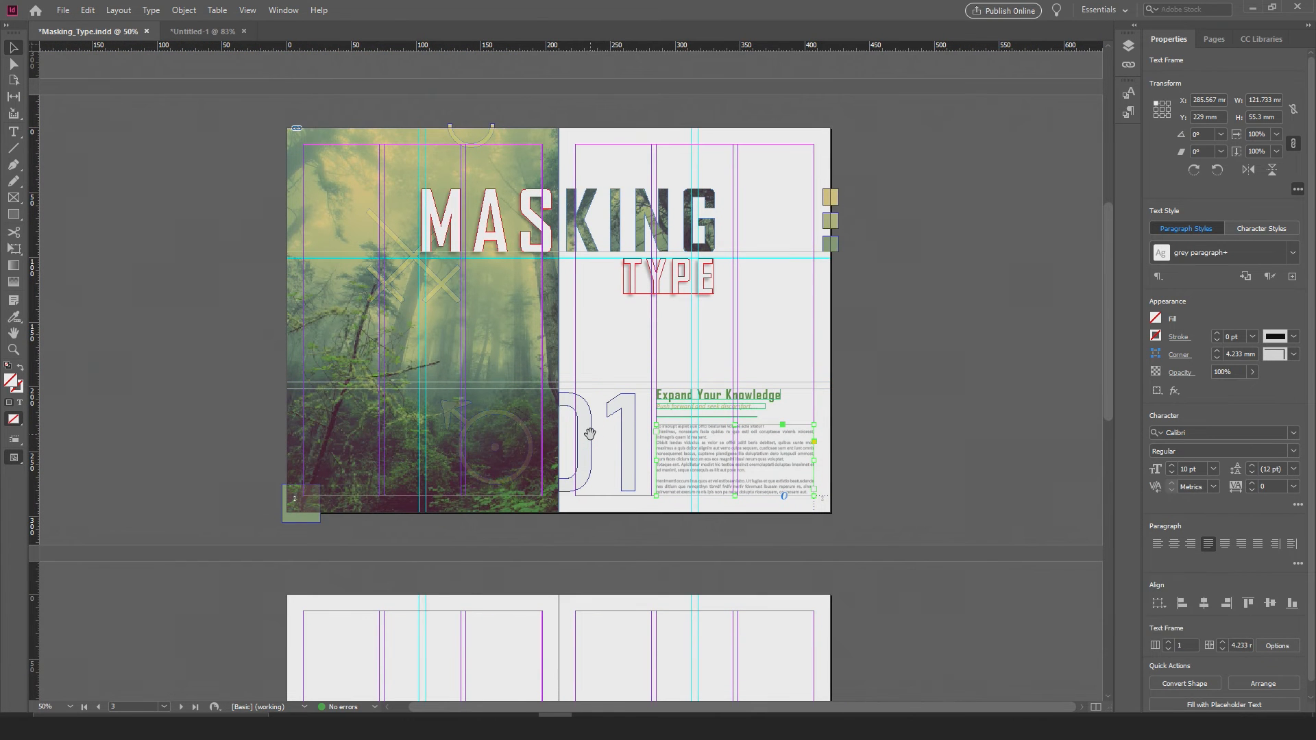
{"action": "scroll", "coordinate": [661, 460], "scroll_direction": "up", "scroll_amount": 3, "text": "alt"}
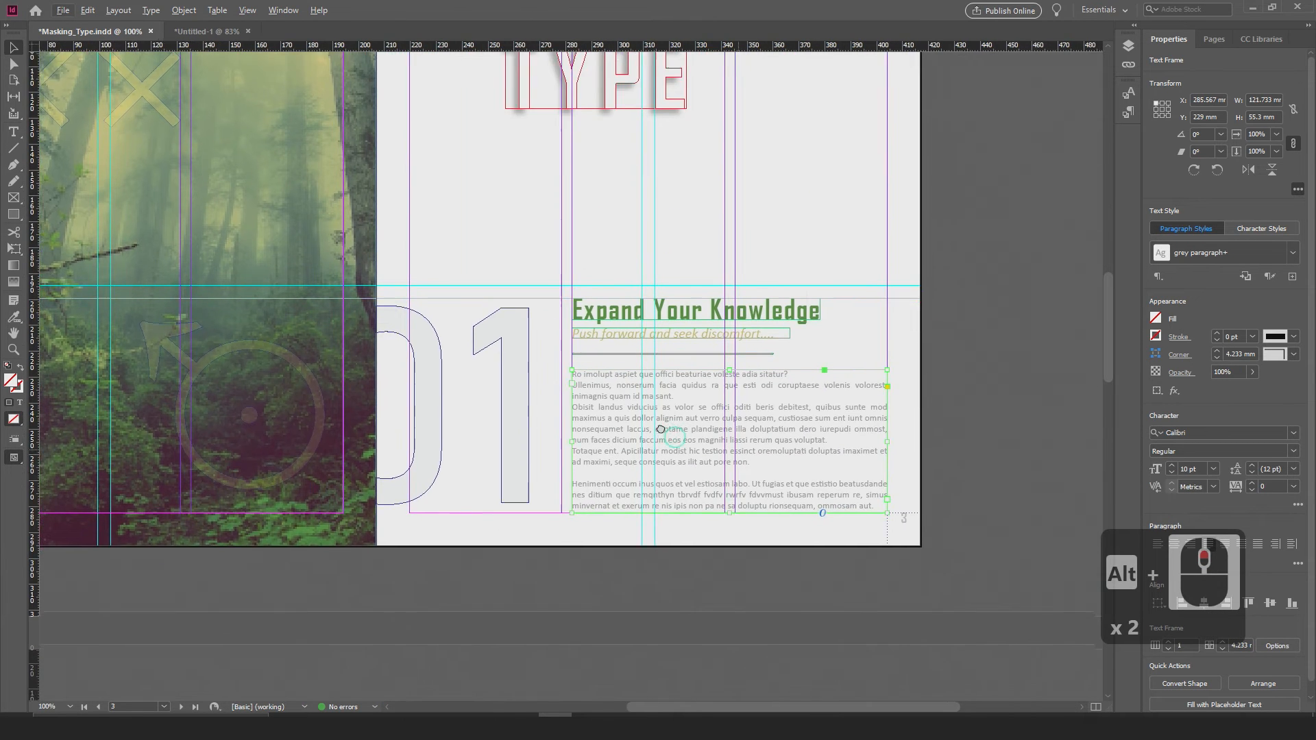
{"action": "left_click", "coordinate": [934, 463]}
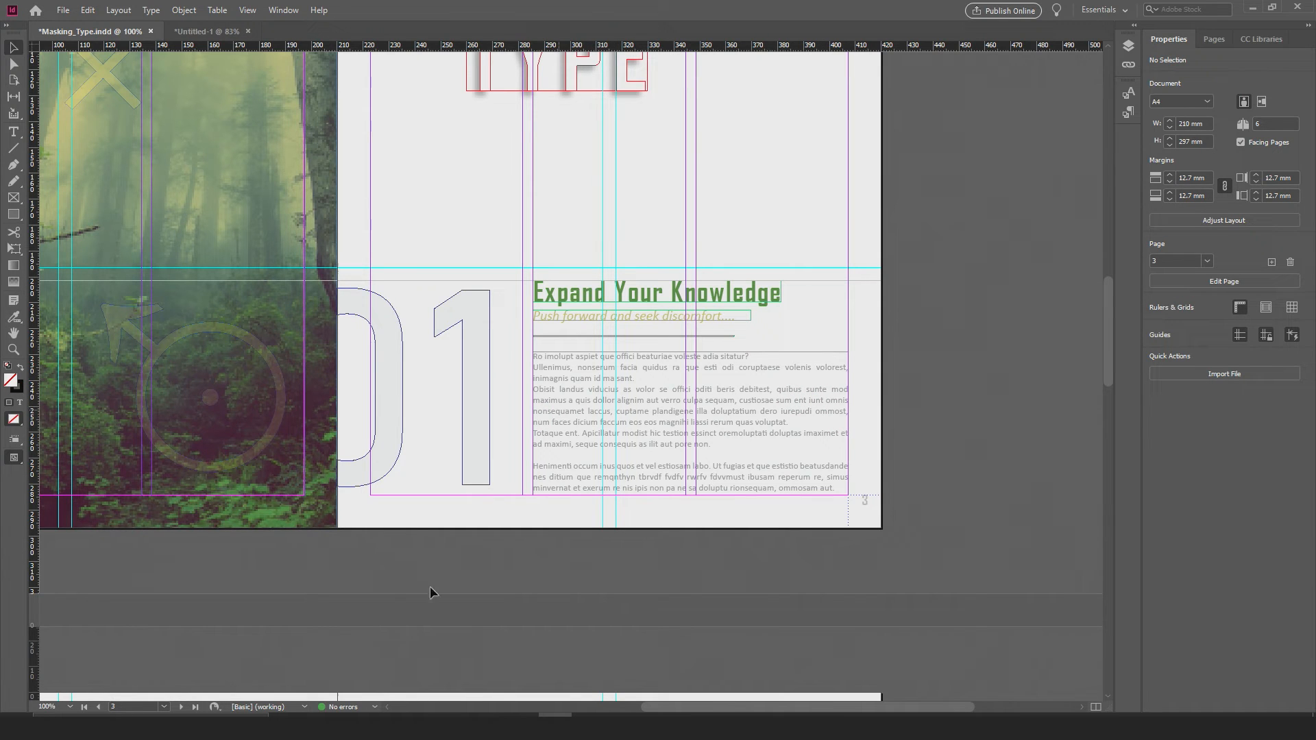
Step: Reopen the Preflight panel and place it over the body text on page 3 to review the error list
{"action": "left_click", "coordinate": [370, 708]}
{"action": "left_click", "coordinate": [424, 642]}
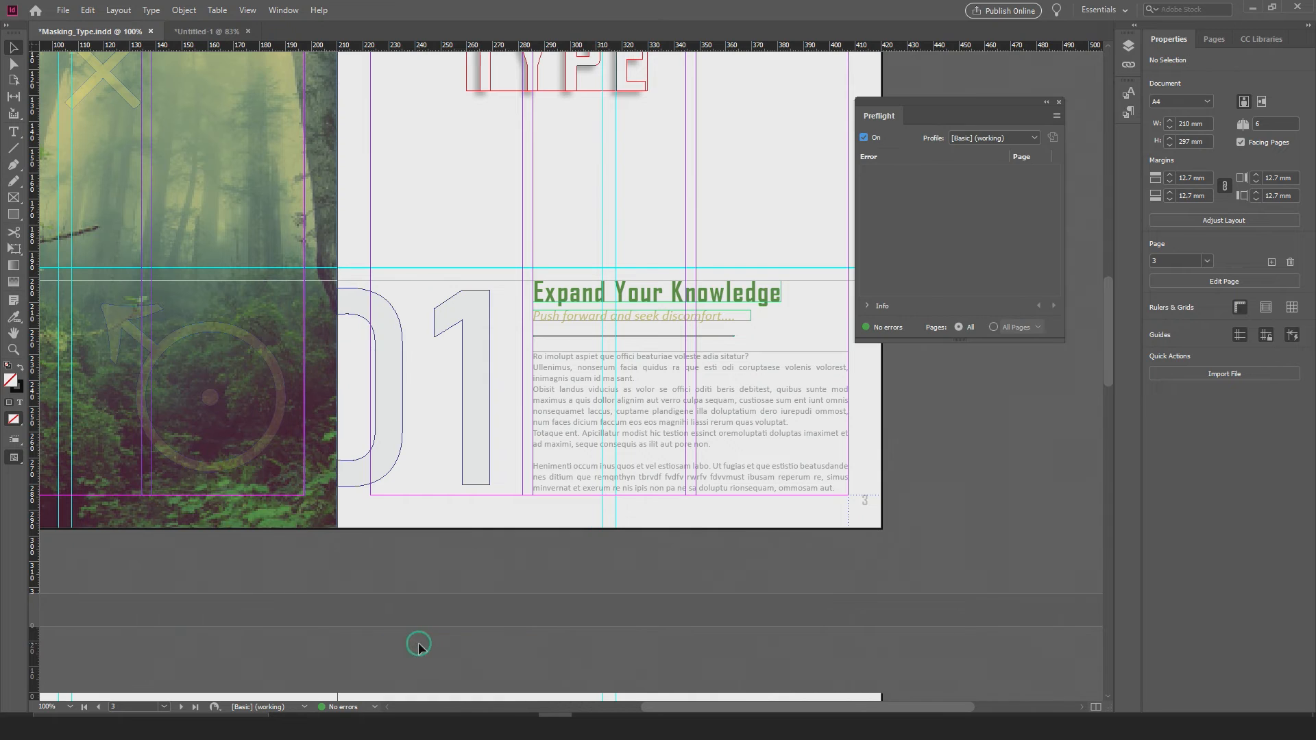
{"action": "left_click_drag", "start_coordinate": [969, 101], "coordinate": [706, 281]}
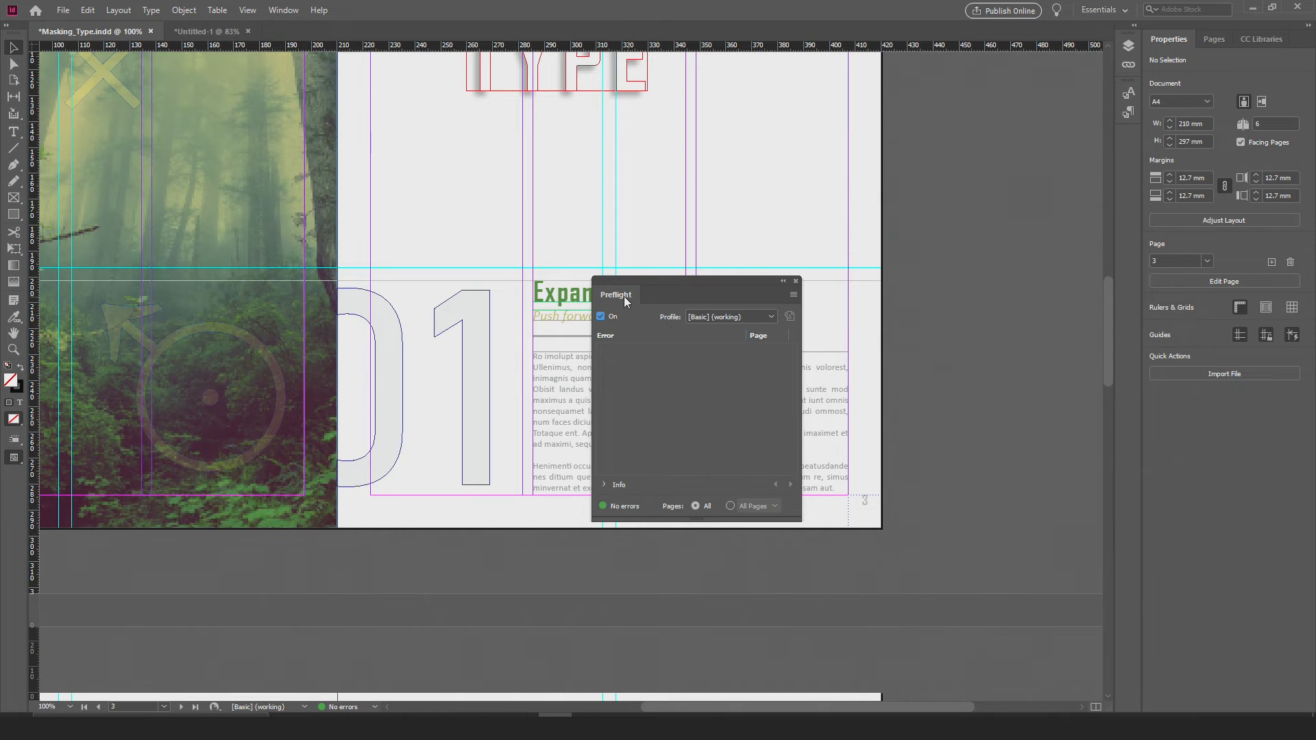
Step: Check the available preflight profiles, open the profile definitions dialog with the [Basic] profile selected, and place the dialog over page 3
{"action": "left_click", "coordinate": [717, 315]}
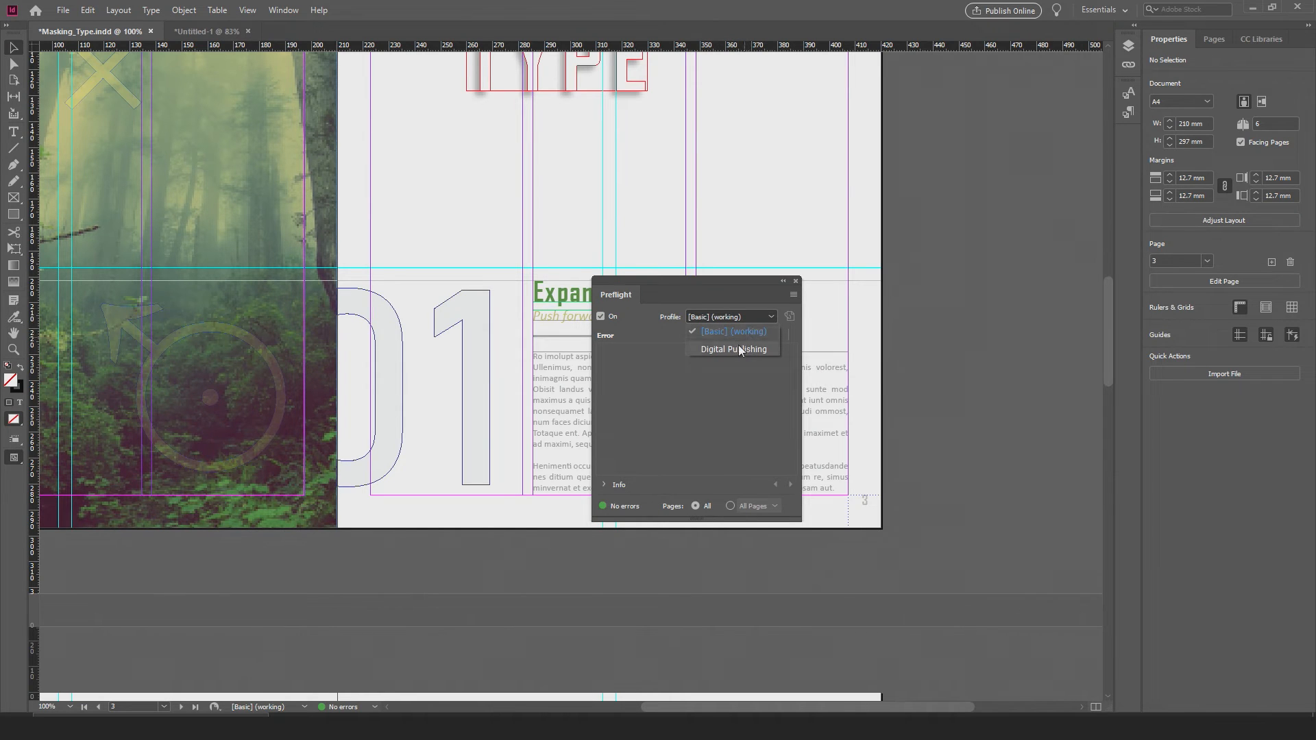
{"action": "left_click", "coordinate": [721, 381]}
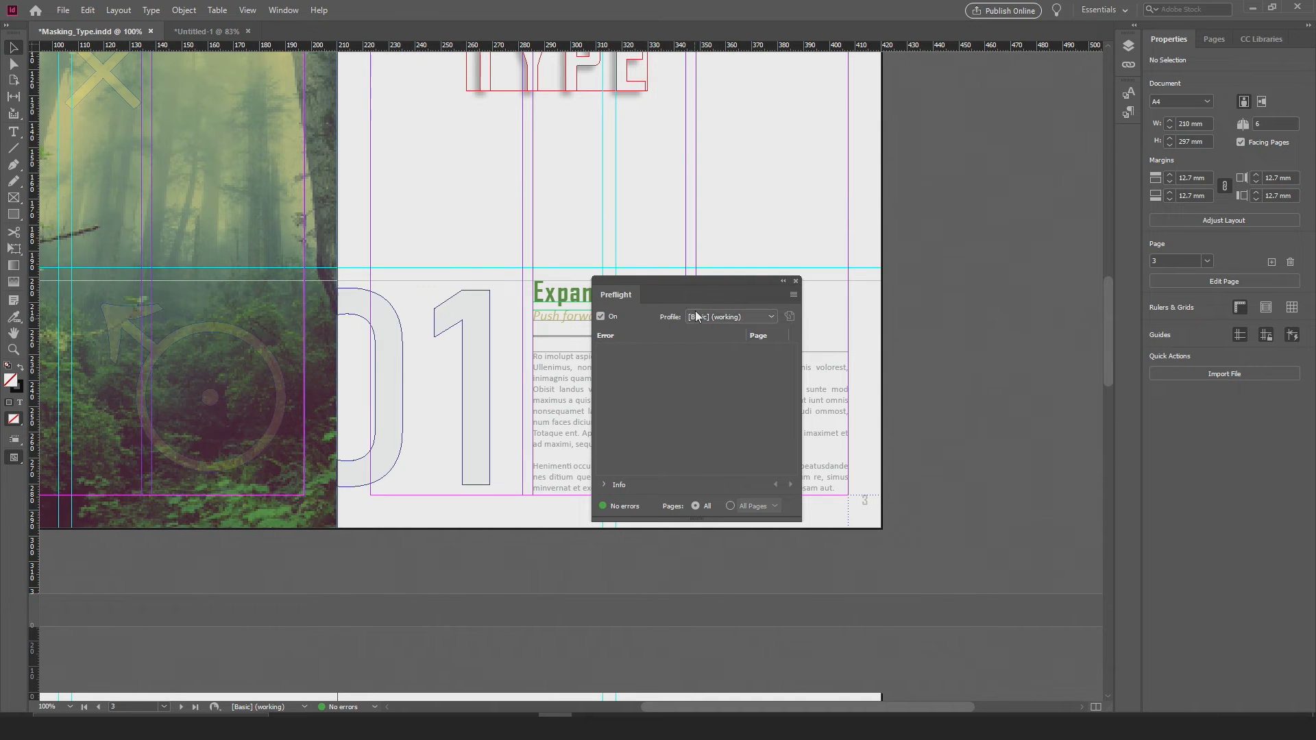
{"action": "left_click", "coordinate": [793, 295]}
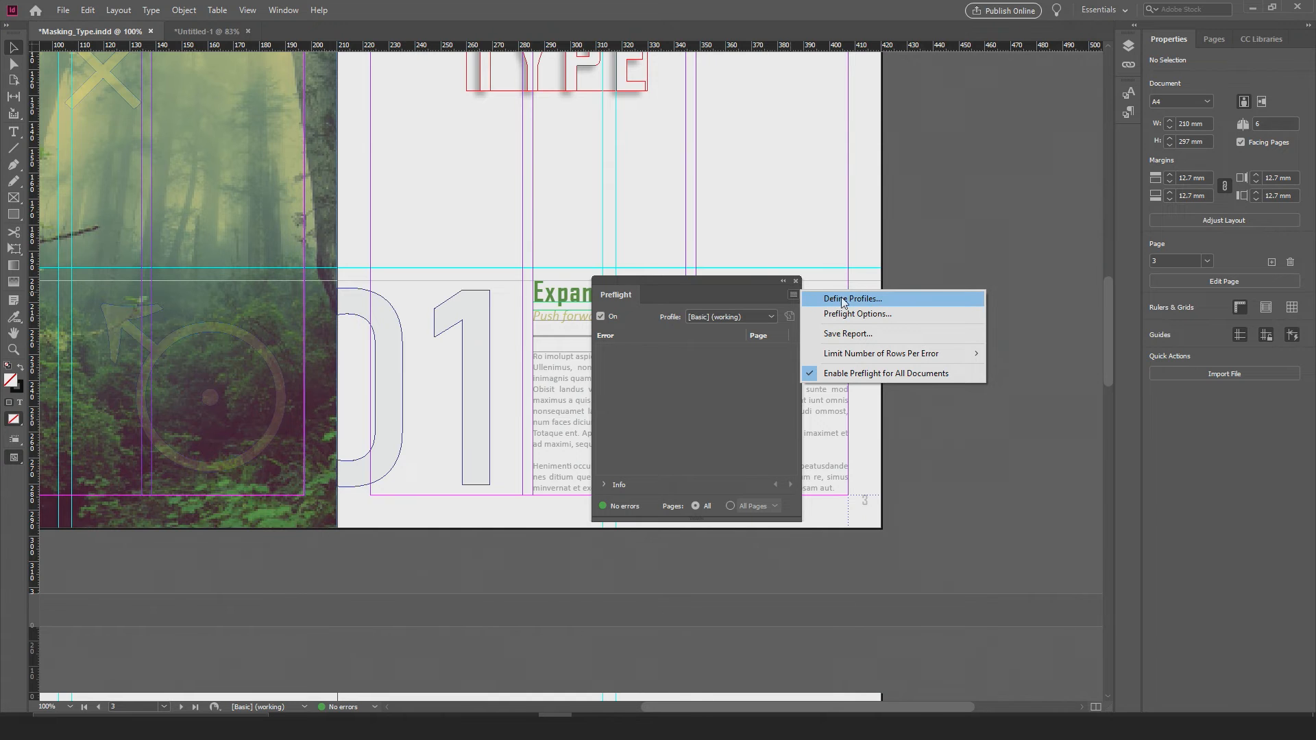
{"action": "left_click", "coordinate": [865, 299]}
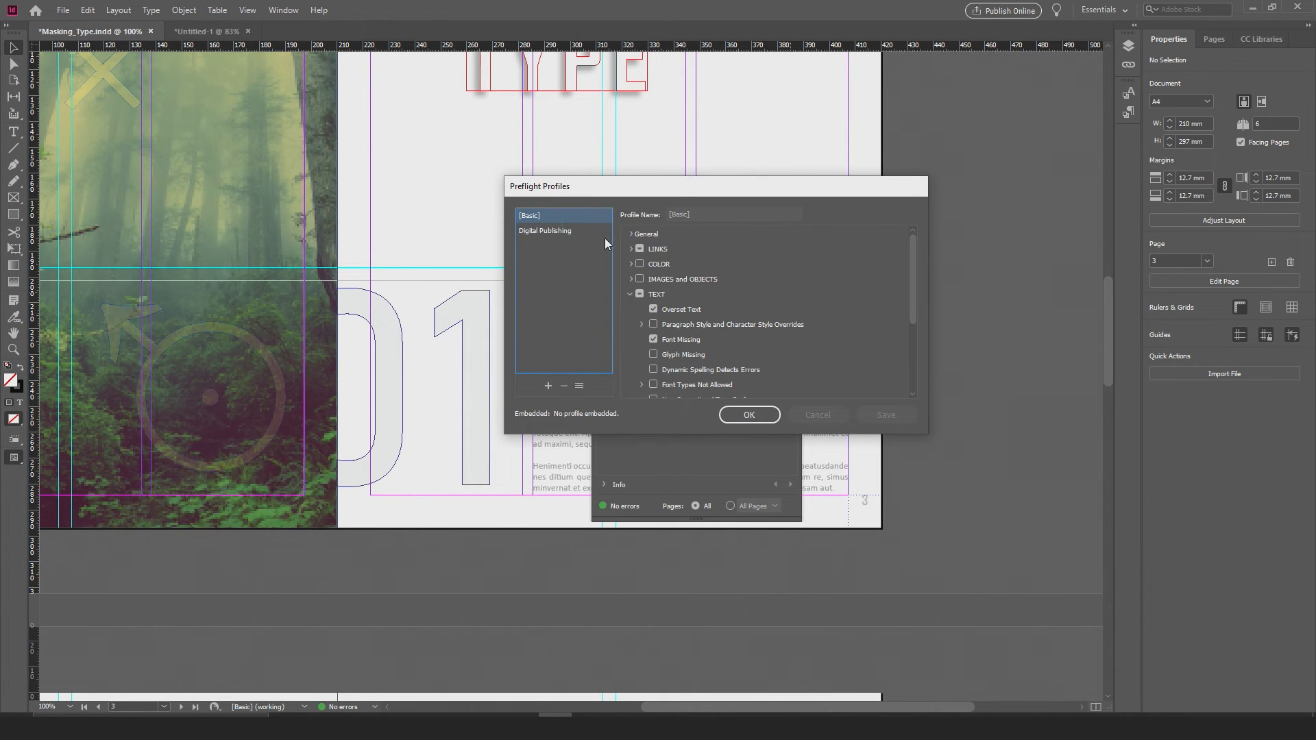
{"action": "left_click", "coordinate": [630, 294]}
{"action": "left_click", "coordinate": [538, 217]}
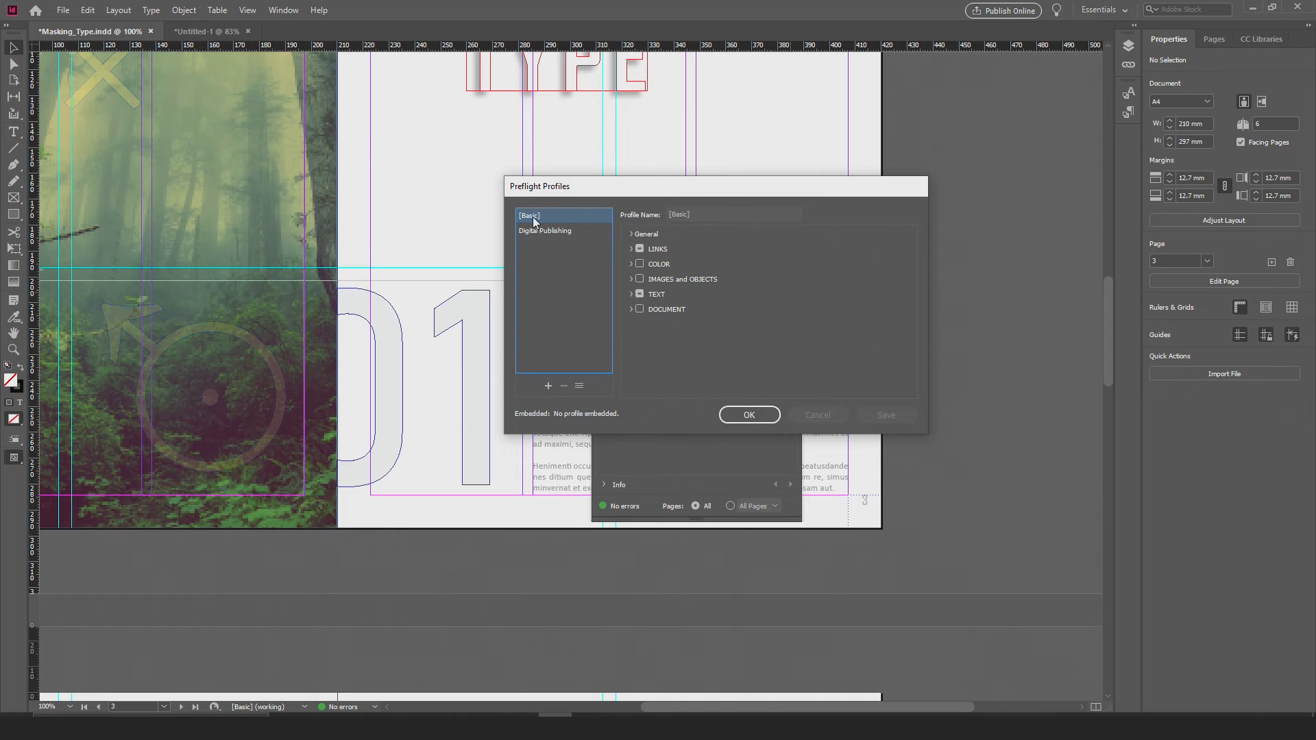
{"action": "left_click_drag", "start_coordinate": [600, 185], "coordinate": [318, 271]}
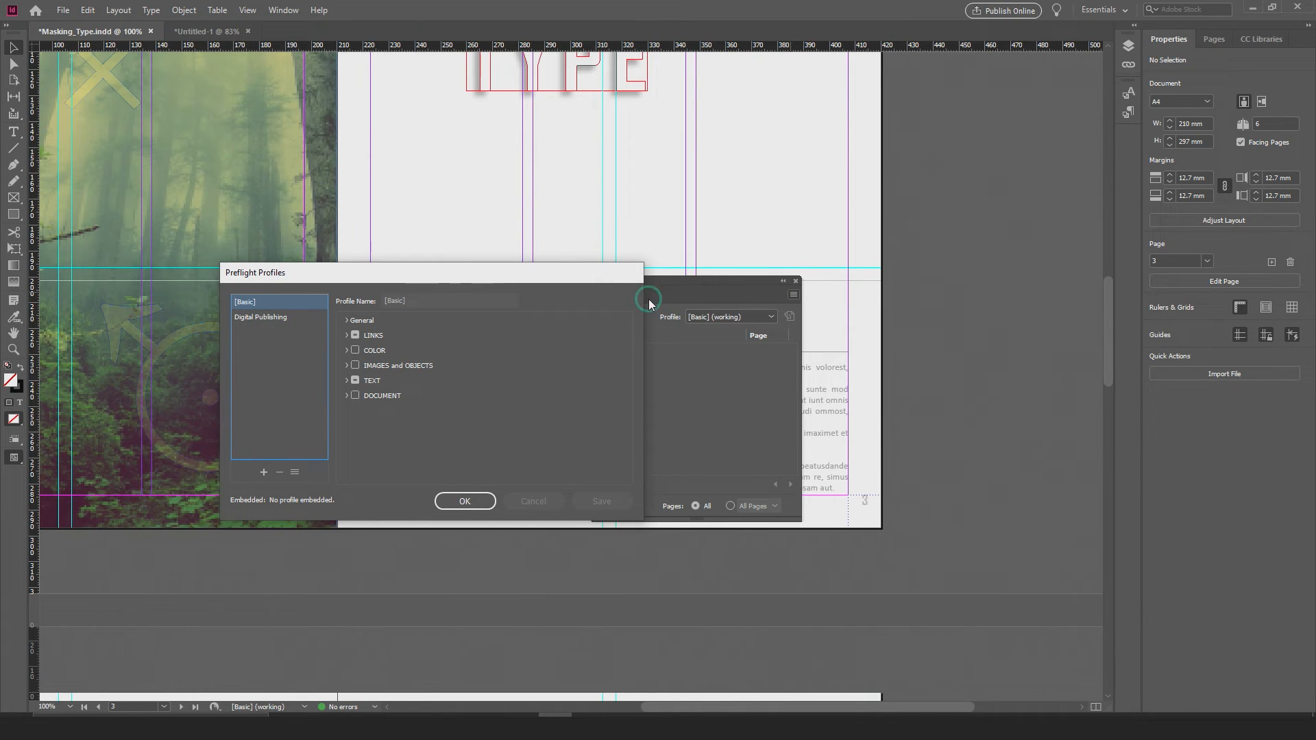
{"action": "left_click_drag", "start_coordinate": [579, 281], "coordinate": [849, 235]}
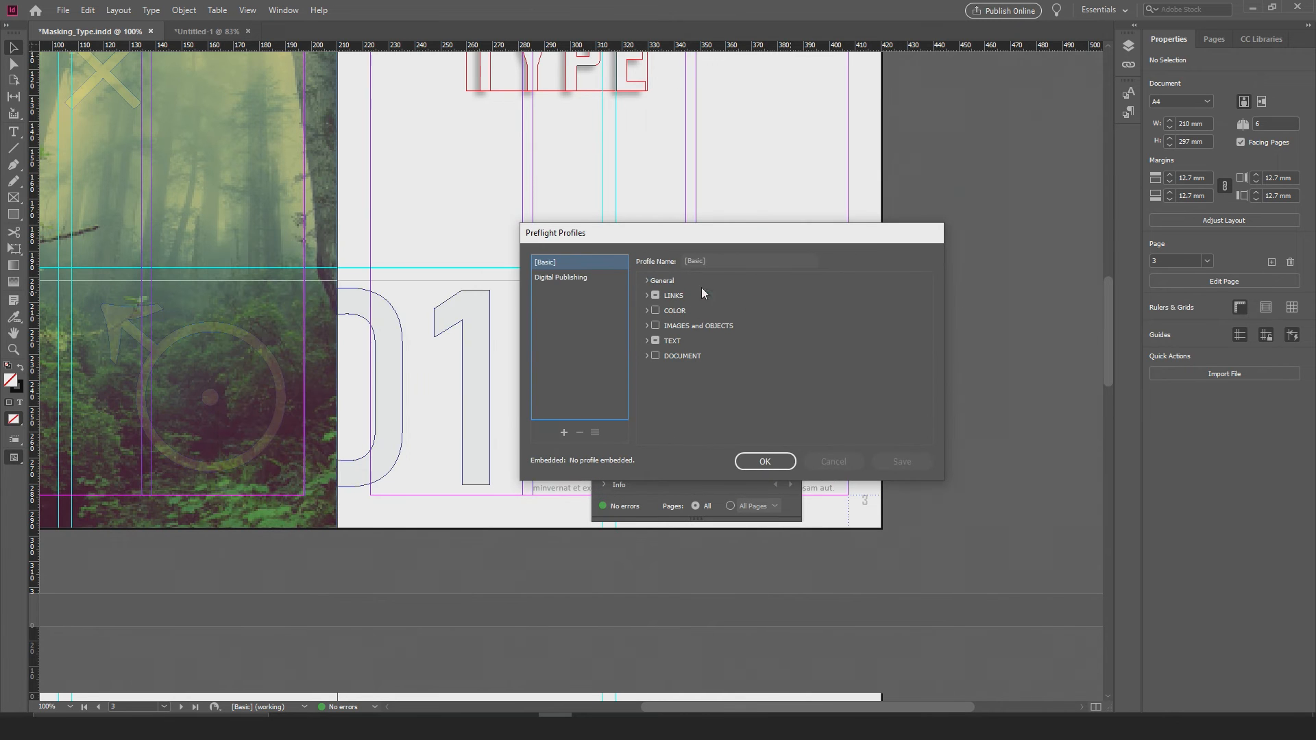
Step: Examine which LINKS and TEXT checks are enabled in the [Basic] preflight profile
{"action": "left_click", "coordinate": [646, 296]}
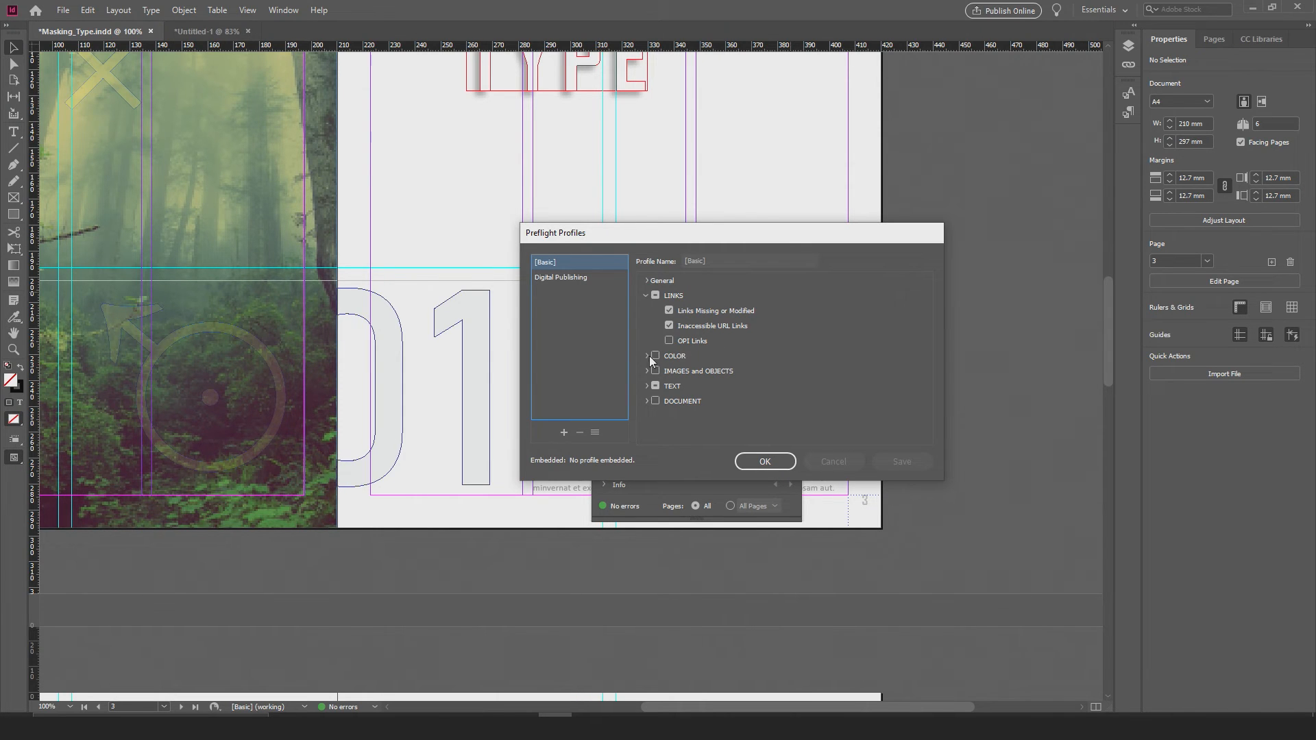
{"action": "left_click", "coordinate": [646, 386]}
{"action": "scroll", "coordinate": [740, 370], "scroll_direction": "down", "scroll_amount": 2}
{"action": "scroll", "coordinate": [741, 369], "scroll_direction": "down", "scroll_amount": 3}
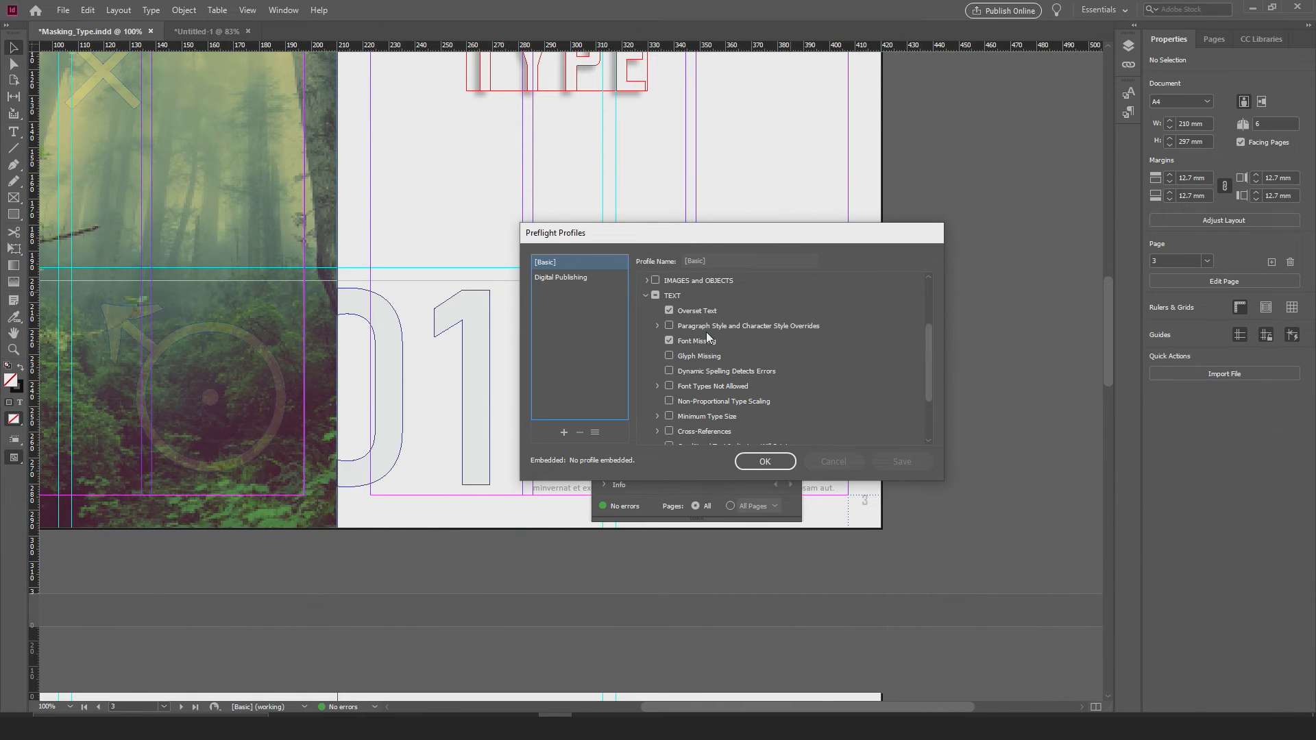
{"action": "scroll", "coordinate": [693, 349], "scroll_direction": "down", "scroll_amount": 1}
{"action": "scroll", "coordinate": [693, 354], "scroll_direction": "down", "scroll_amount": 1}
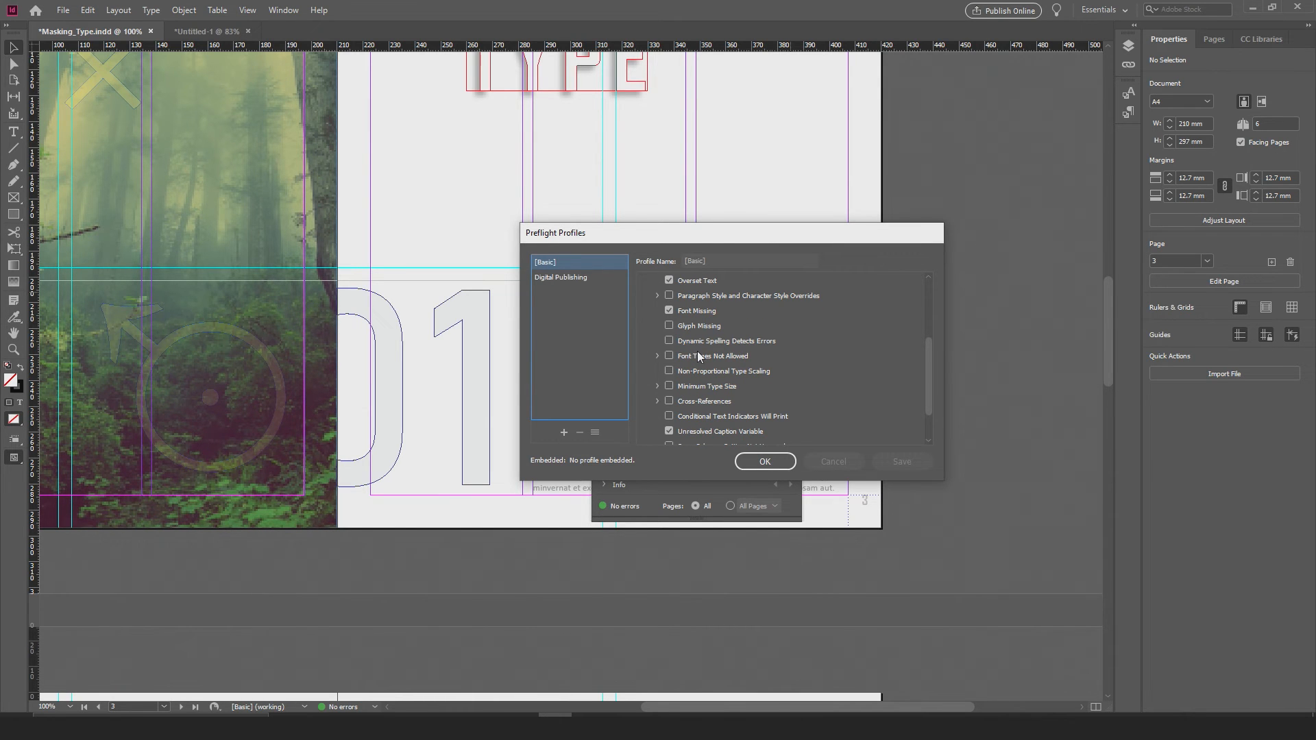
{"action": "scroll", "coordinate": [731, 359], "scroll_direction": "down", "scroll_amount": 3}
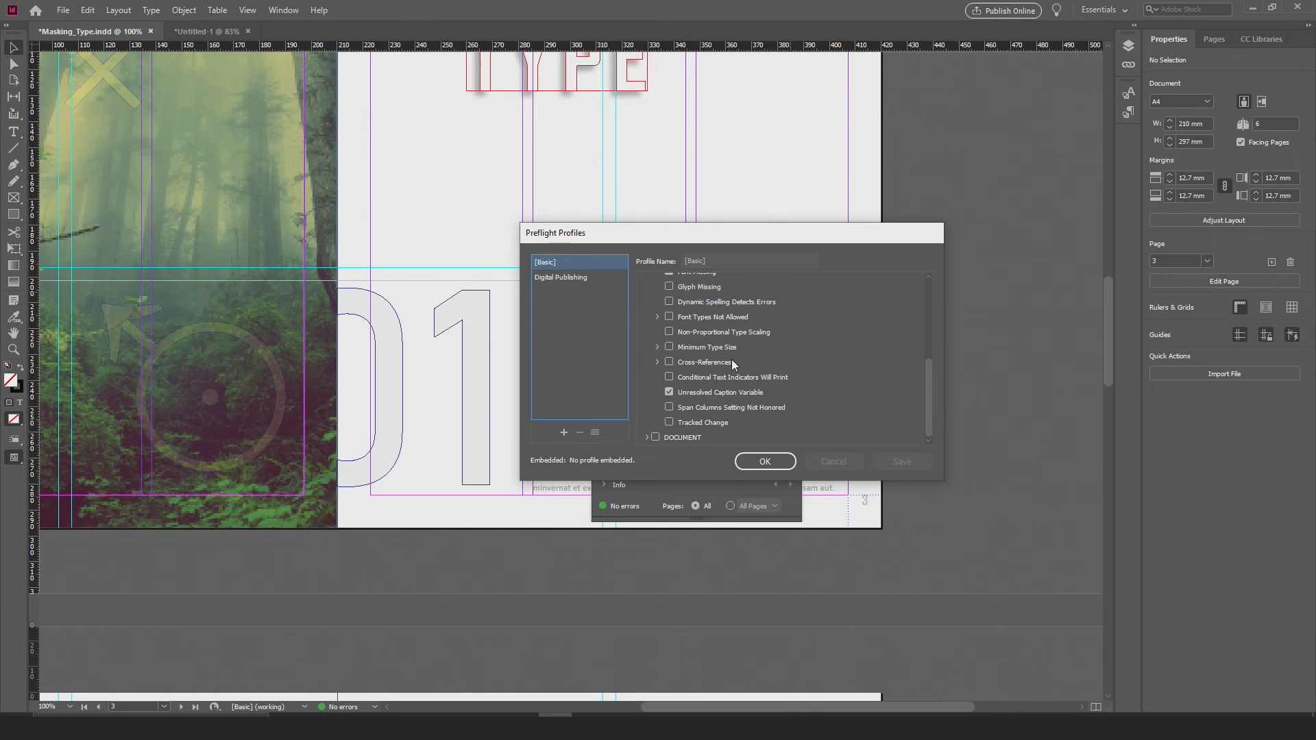
{"action": "scroll", "coordinate": [719, 363], "scroll_direction": "up", "scroll_amount": 6}
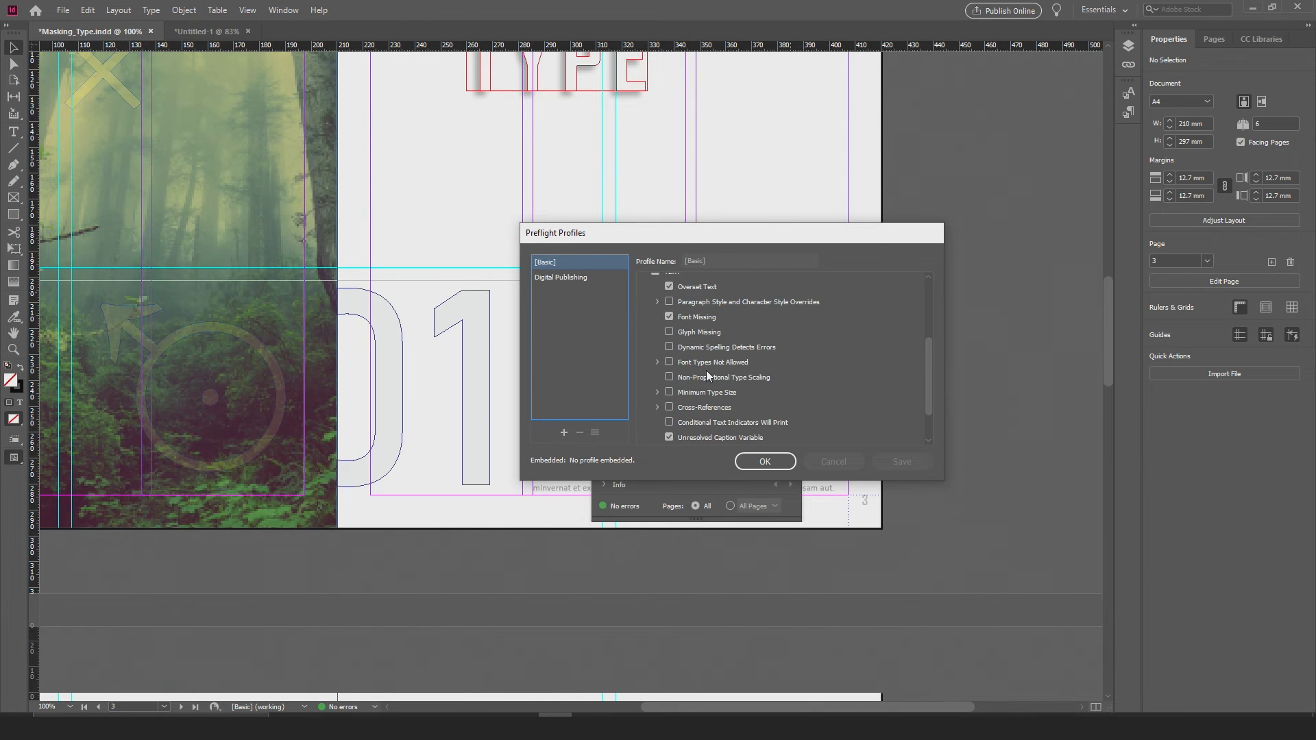
Step: Compare the LINKS and TEXT checks of the Digital Publishing profile with those of the [Basic] profile
{"action": "left_click", "coordinate": [577, 278]}
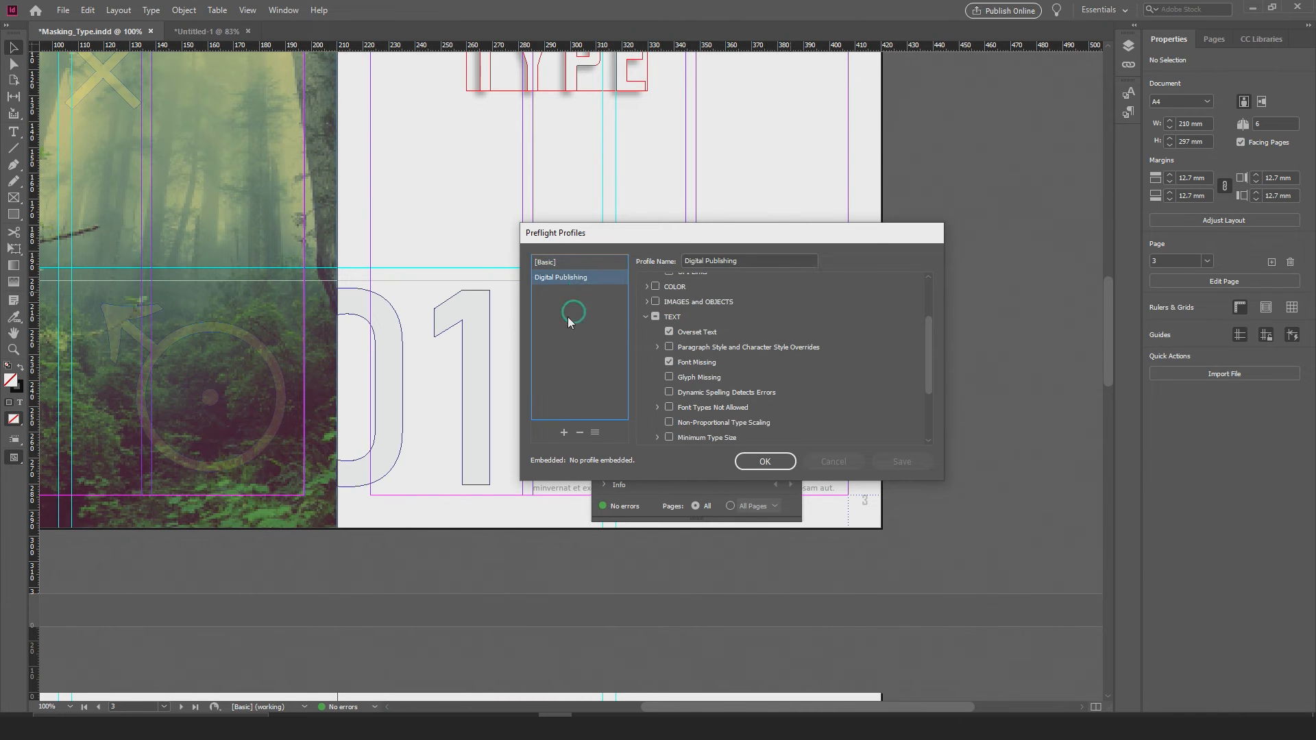
{"action": "left_click", "coordinate": [646, 318]}
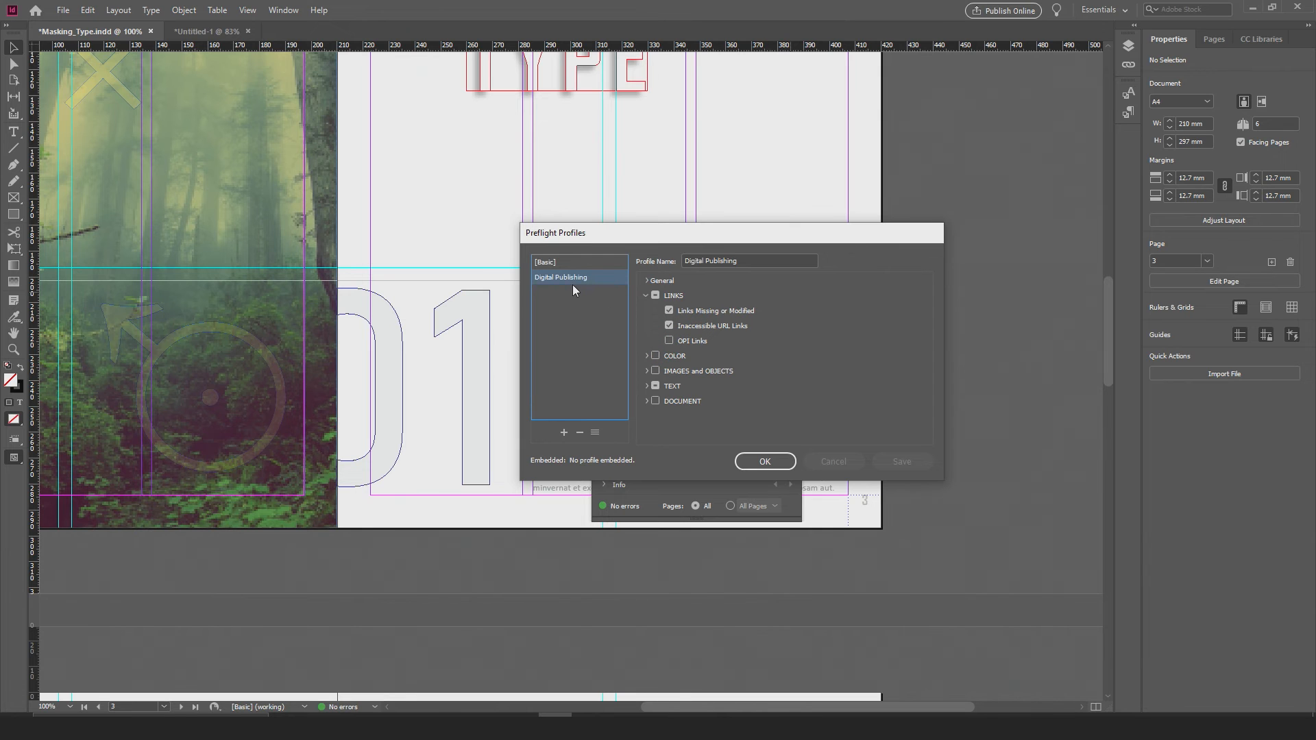
{"action": "left_click", "coordinate": [645, 386]}
{"action": "scroll", "coordinate": [685, 384], "scroll_direction": "down", "scroll_amount": 2}
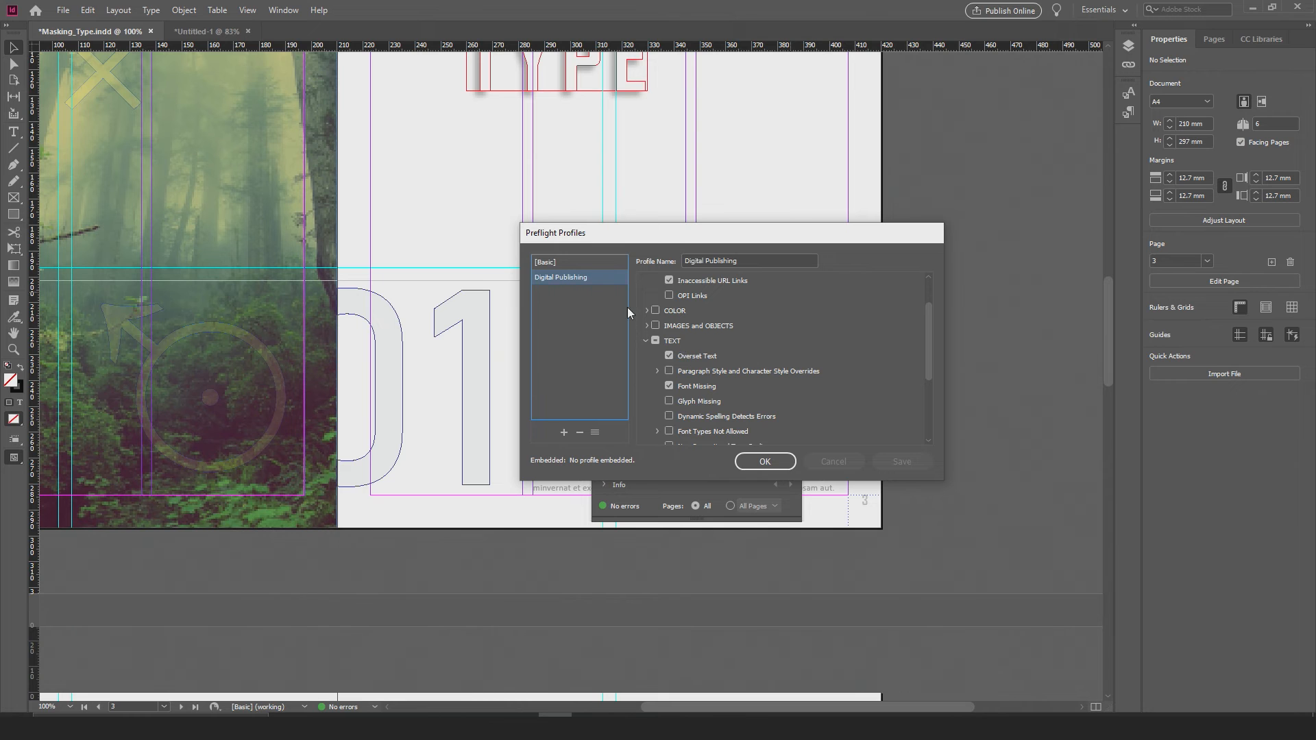
{"action": "left_click", "coordinate": [574, 263]}
{"action": "left_click", "coordinate": [569, 276]}
{"action": "left_click", "coordinate": [573, 263]}
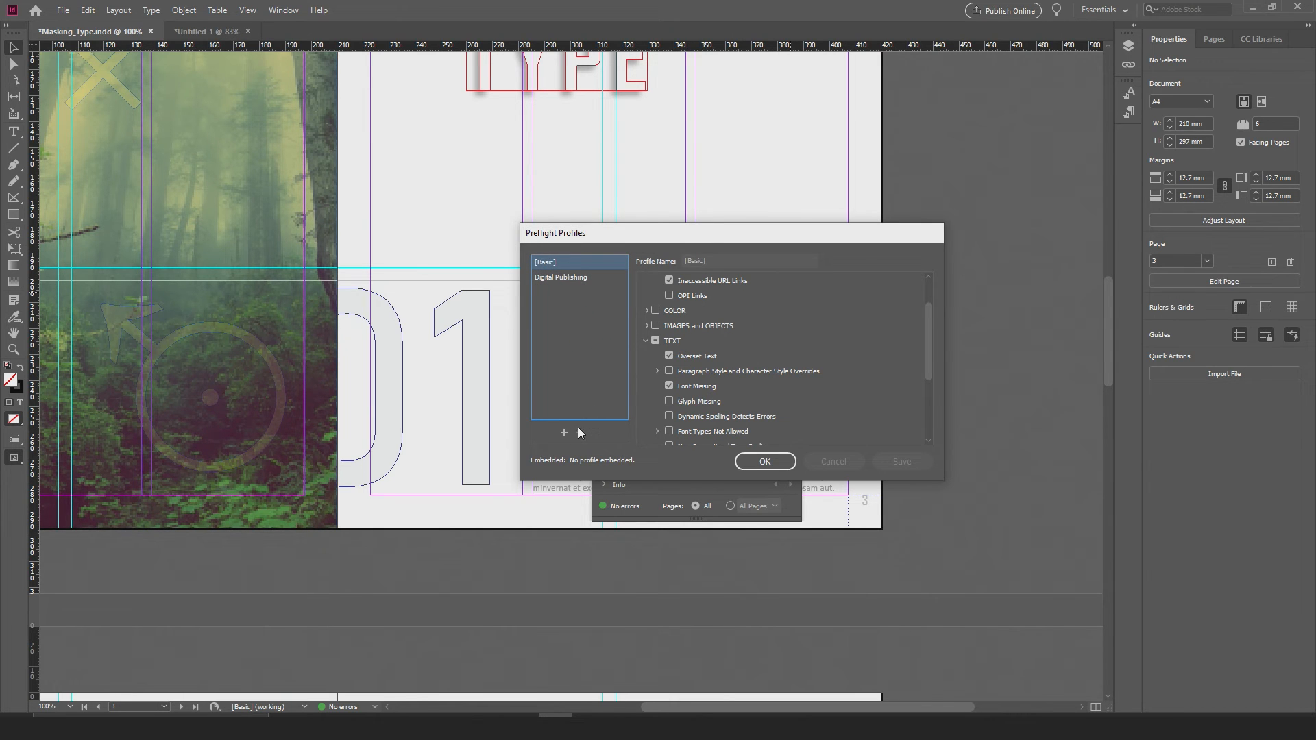
{"action": "scroll", "coordinate": [700, 382], "scroll_direction": "down", "scroll_amount": 3}
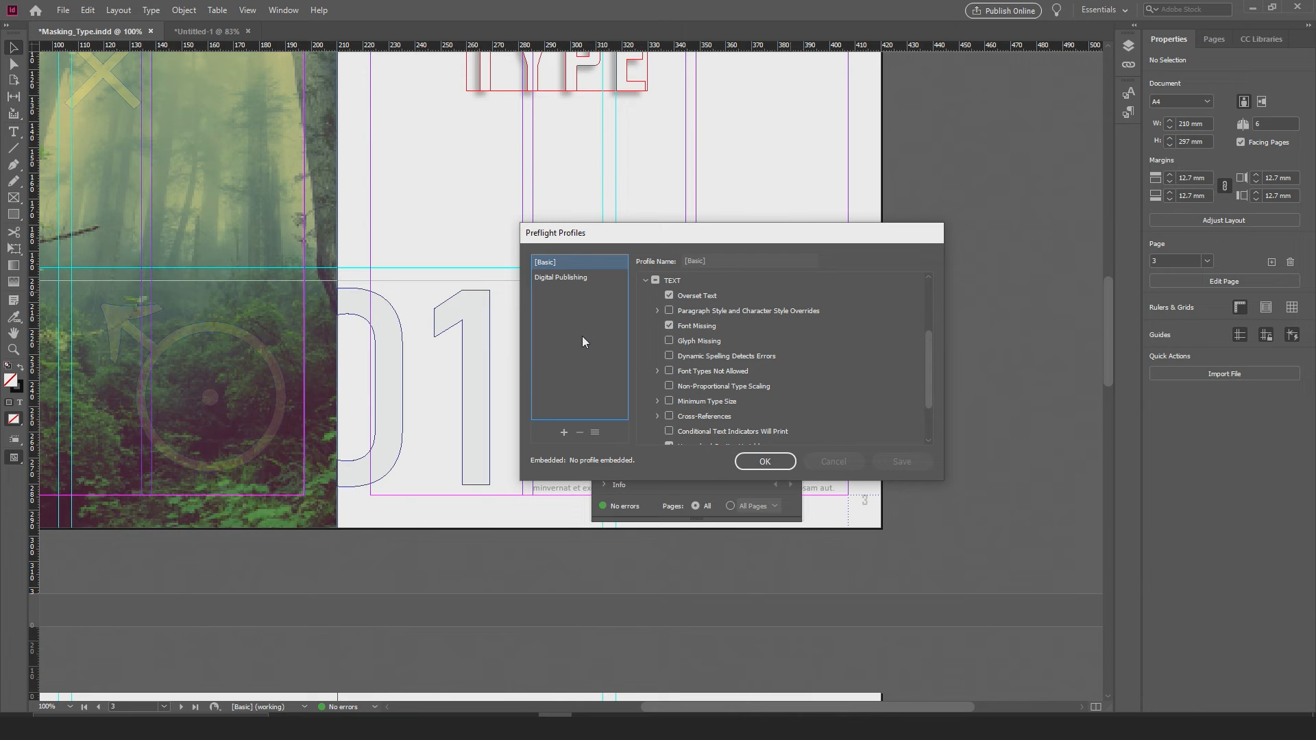
Step: Add a new preflight profile named with the author's first name followed by "preflight"
{"action": "left_click", "coordinate": [564, 433]}
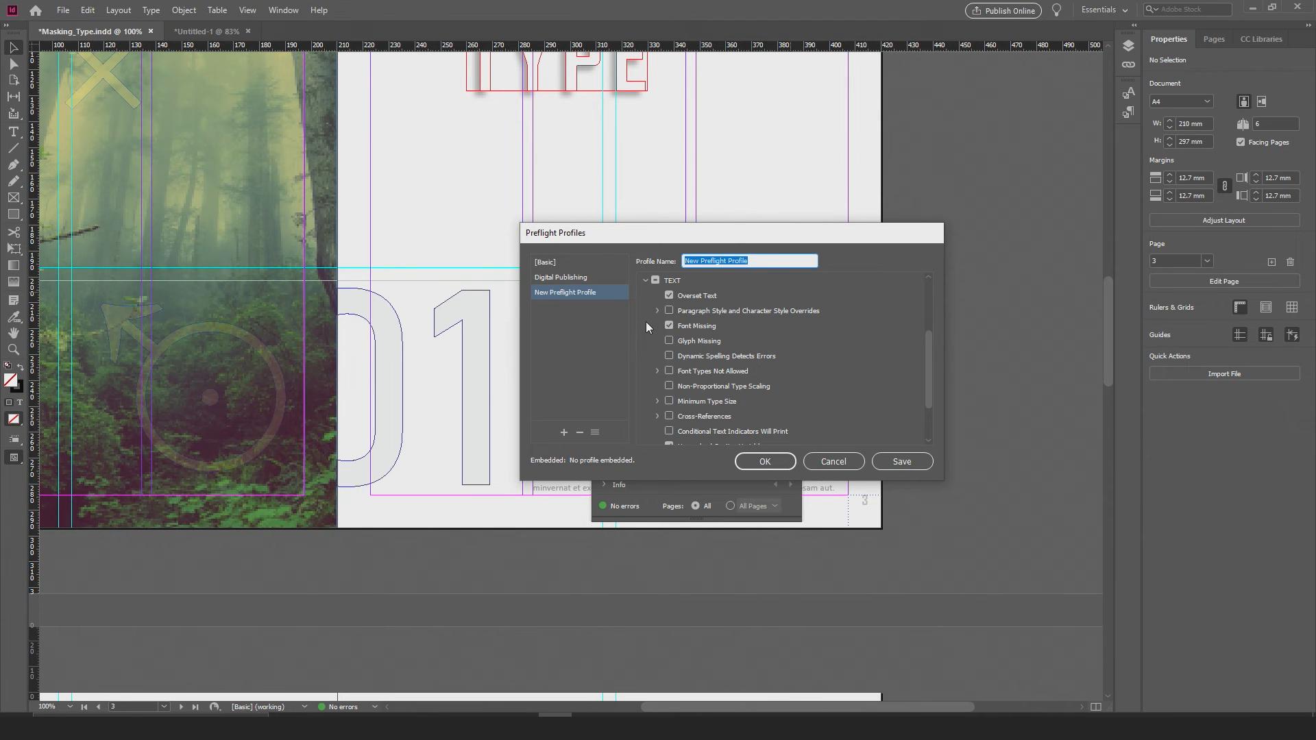
{"action": "type", "text": "Nico preflight"}
{"action": "left_click", "coordinate": [603, 325]}
Step: Collapse the TEXT checks and compare the new profile's check categories with those of the [Basic] profile
{"action": "left_click", "coordinate": [670, 281]}
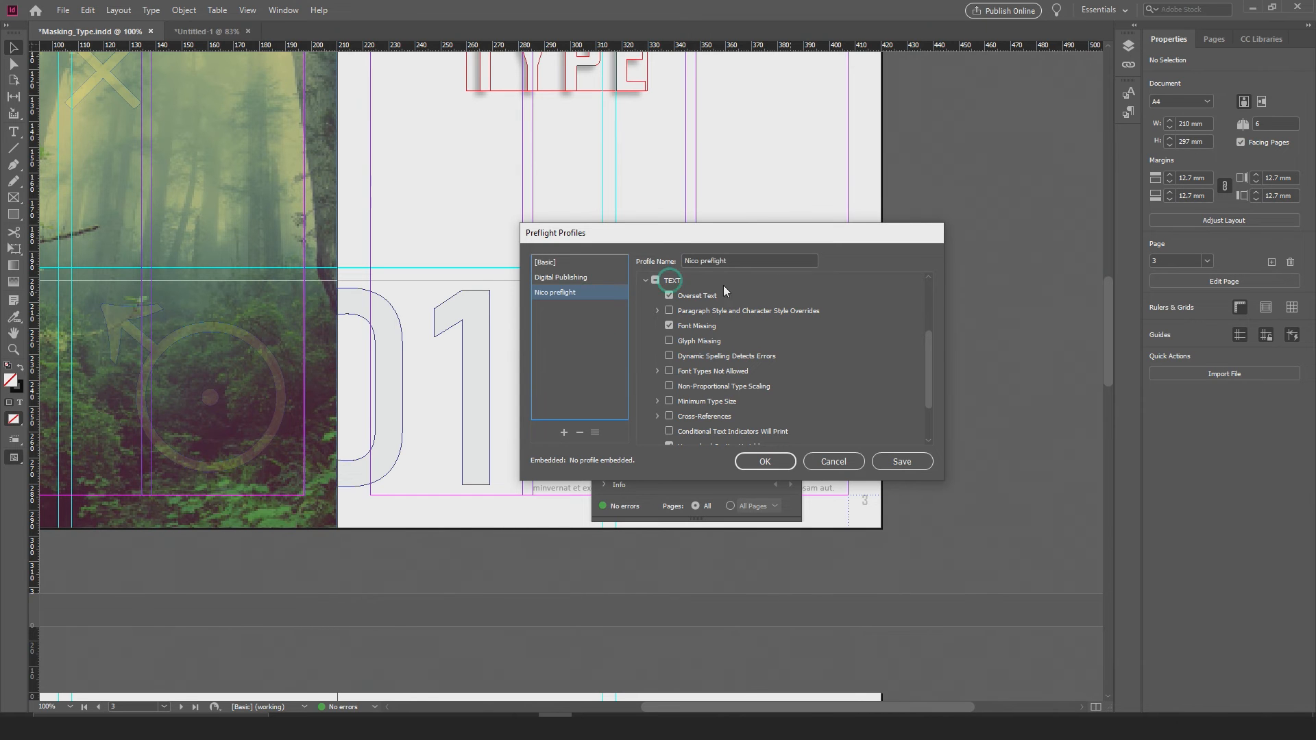
{"action": "scroll", "coordinate": [668, 350], "scroll_direction": "up", "scroll_amount": 3}
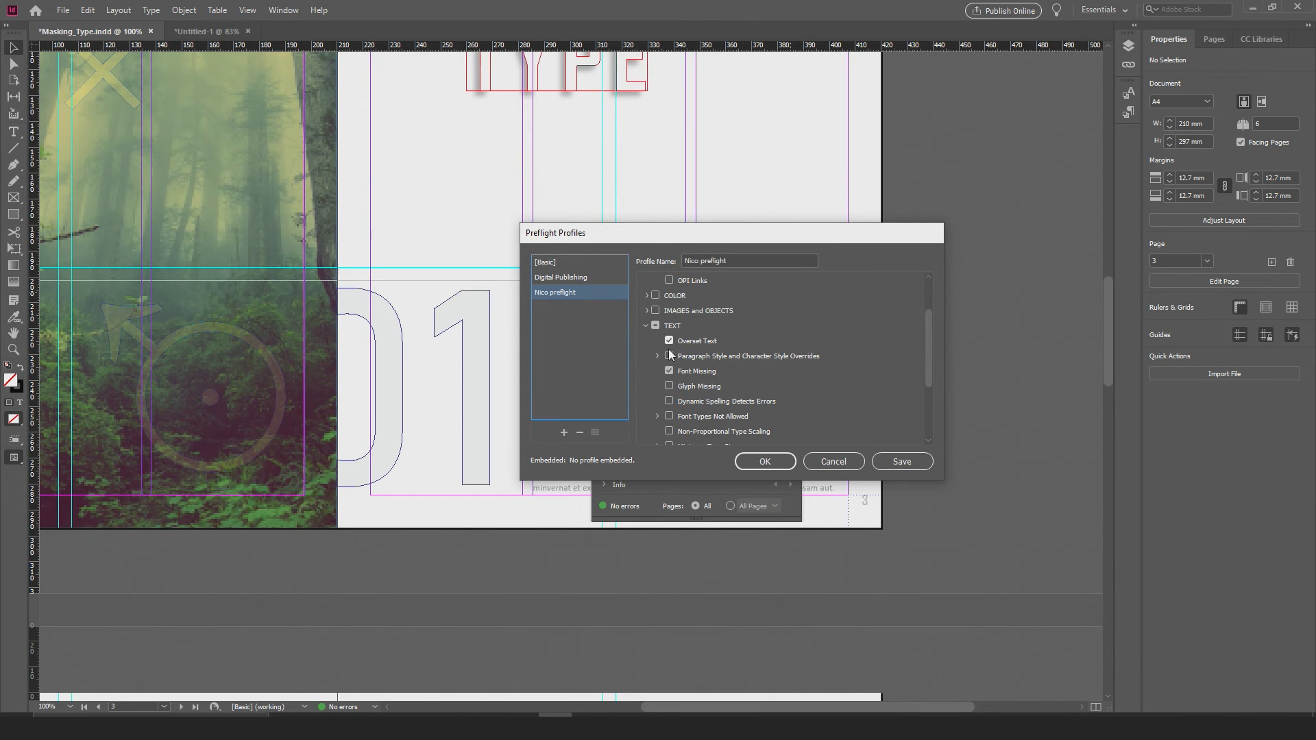
{"action": "left_click", "coordinate": [645, 326]}
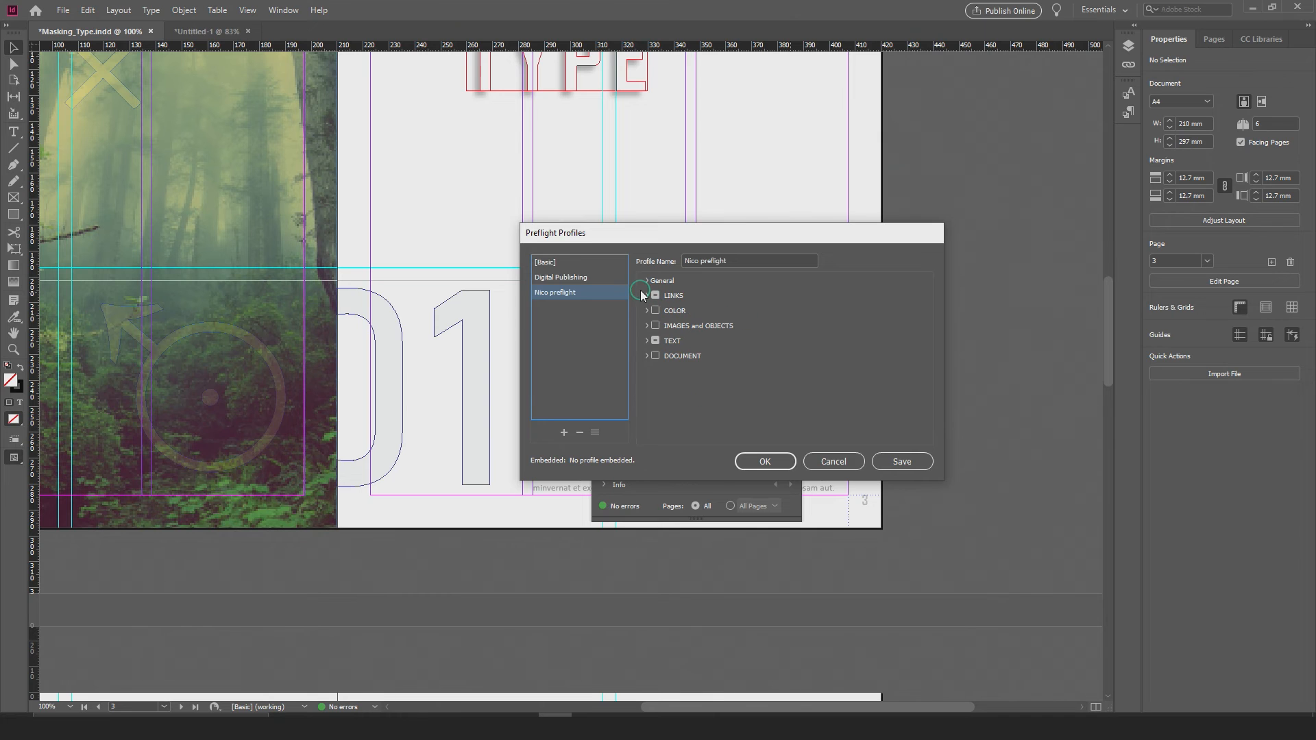
{"action": "left_click", "coordinate": [546, 264]}
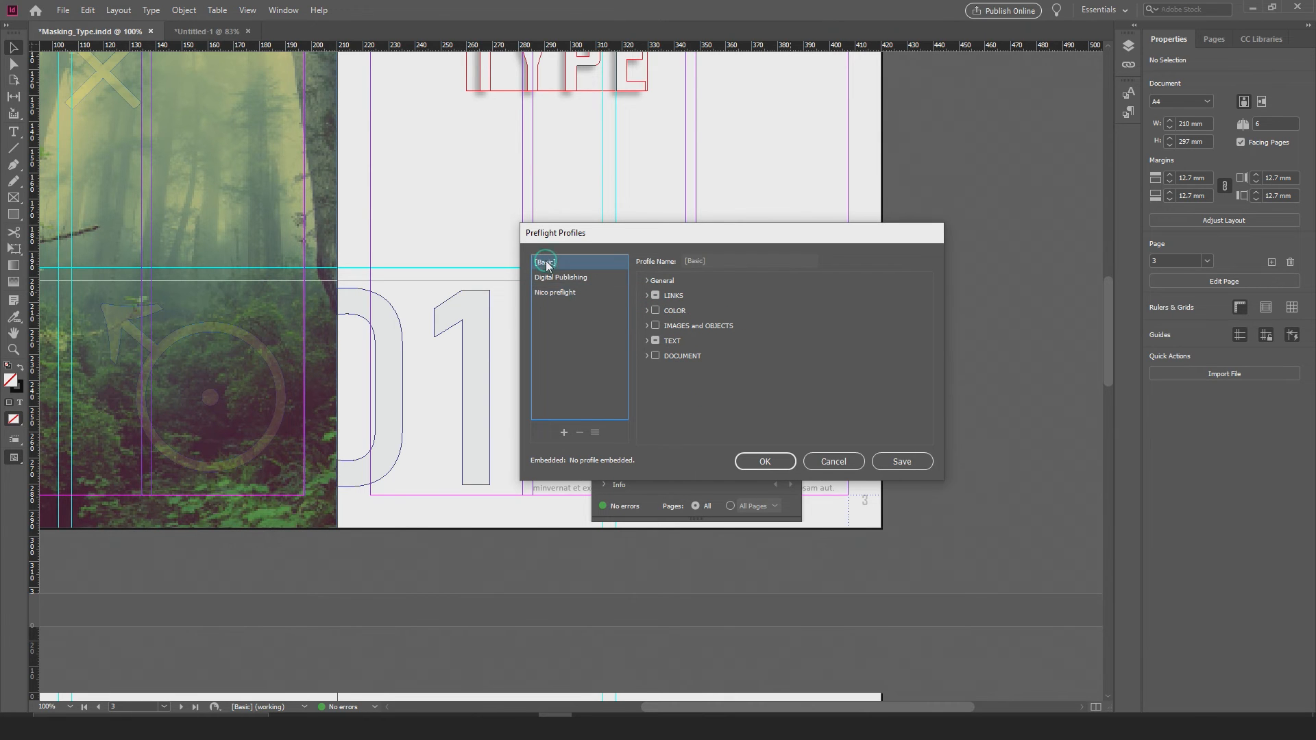
{"action": "left_click", "coordinate": [556, 294]}
Step: Turn off the Inaccessible URL Links check under LINKS in the new profile
{"action": "left_click", "coordinate": [671, 300]}
{"action": "left_click", "coordinate": [646, 296]}
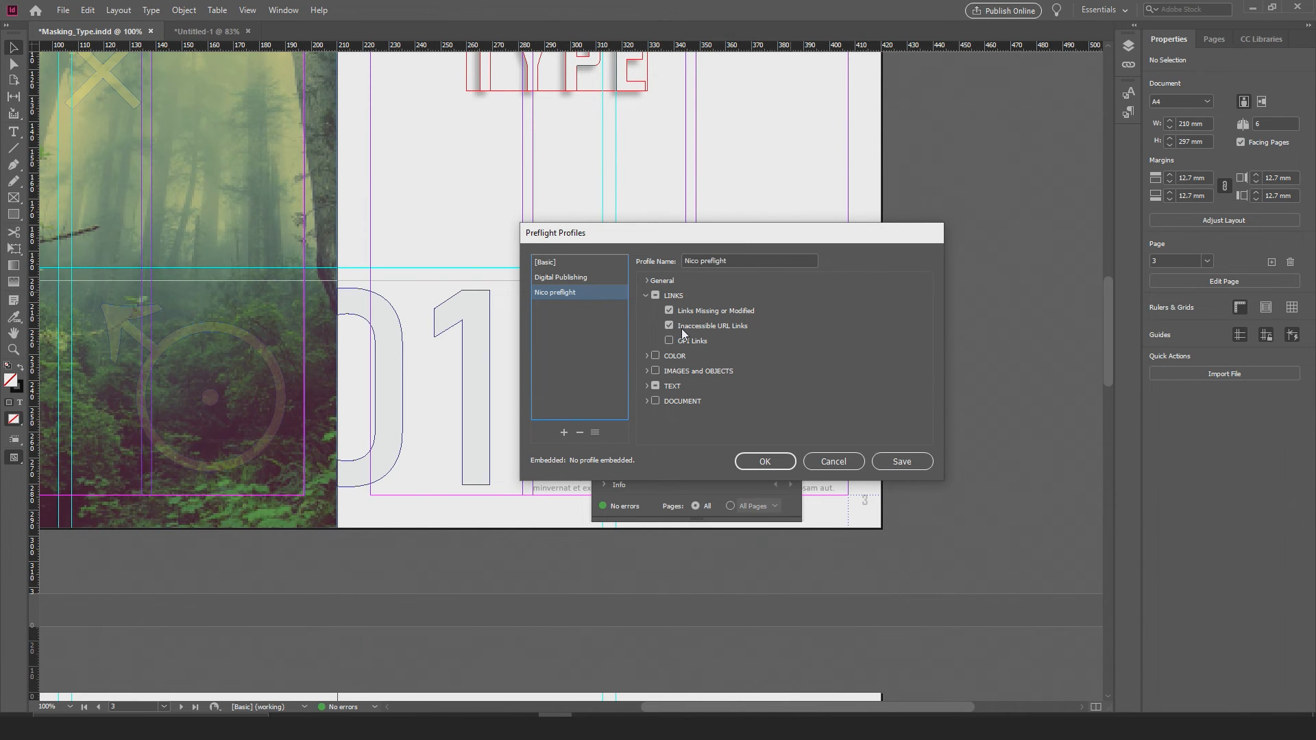
{"action": "left_click", "coordinate": [669, 327]}
{"action": "left_click", "coordinate": [642, 359]}
{"action": "left_click", "coordinate": [645, 295]}
Step: Enable the COLOR checks, but exclude Transparency Blending Space Required, Cyan, Magenta or Yellow Plates, Color Spaces and Modes, and Spot Color Setup
{"action": "left_click", "coordinate": [643, 310]}
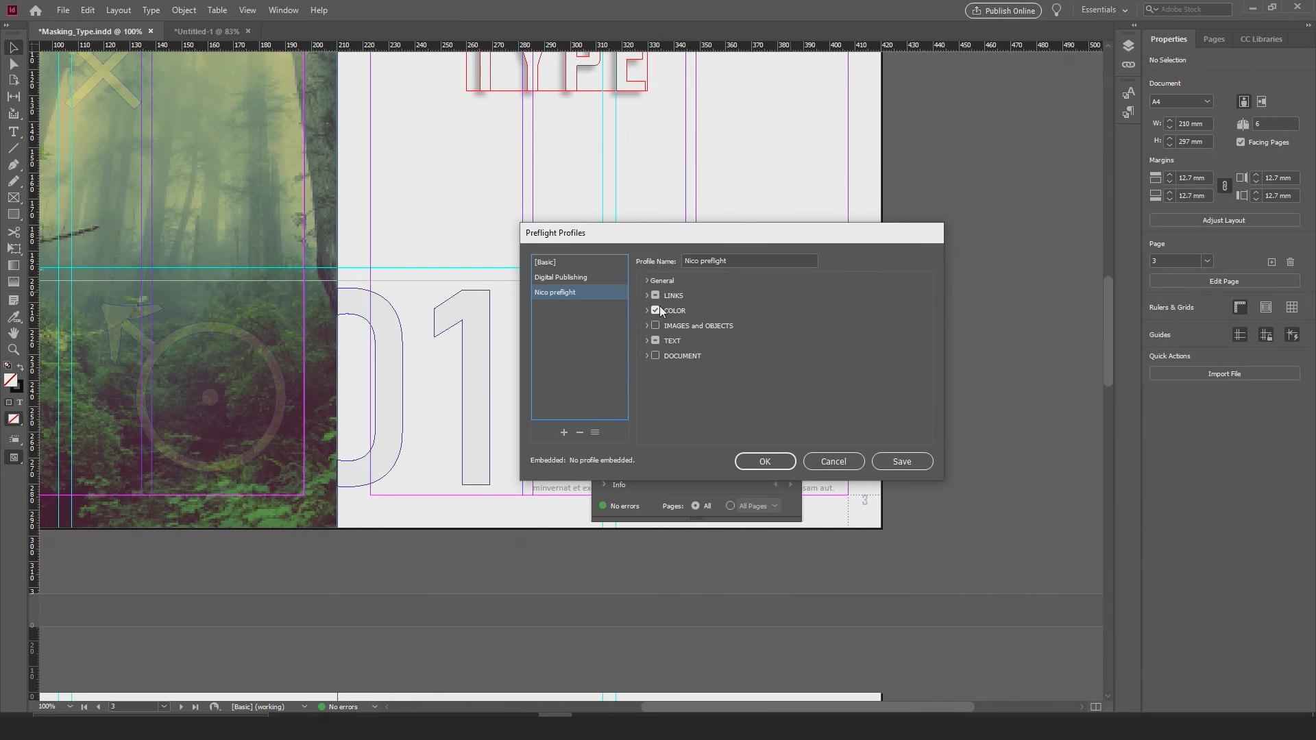
{"action": "left_click", "coordinate": [646, 311]}
{"action": "left_click", "coordinate": [689, 353]}
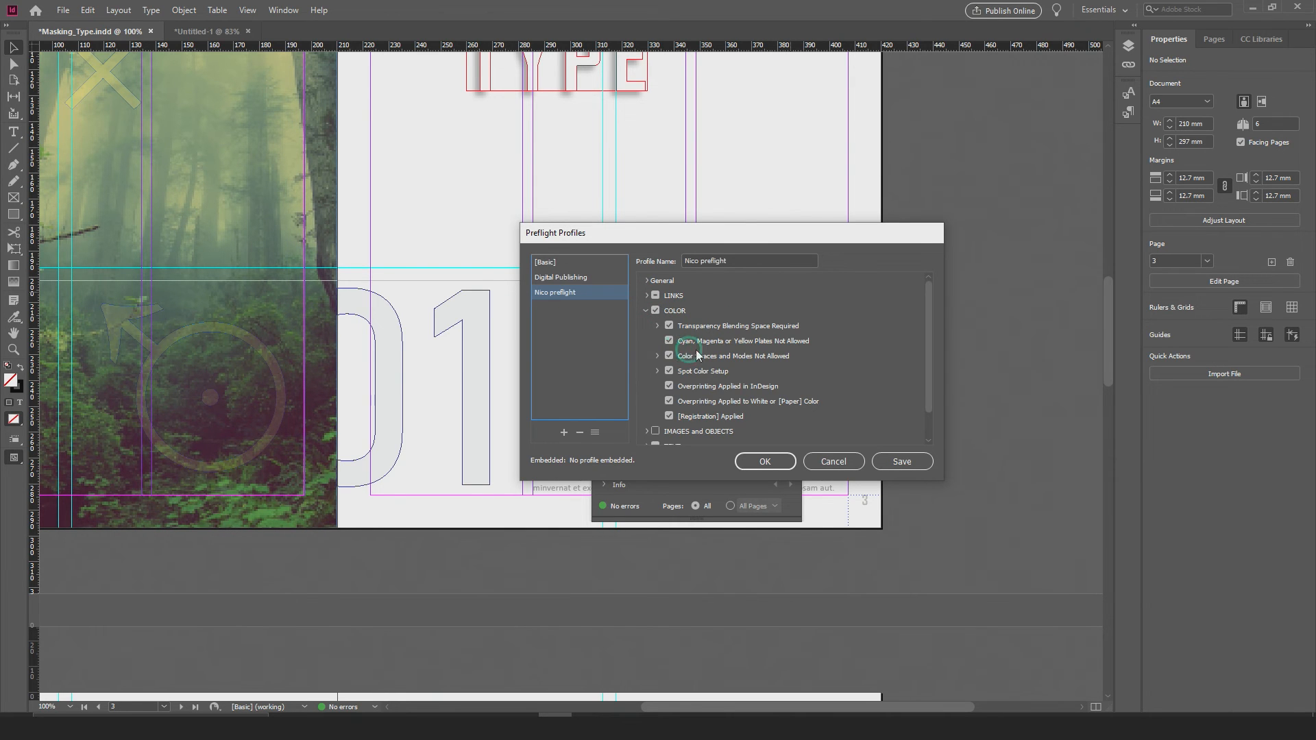
{"action": "scroll", "coordinate": [714, 360], "scroll_direction": "down", "scroll_amount": 1}
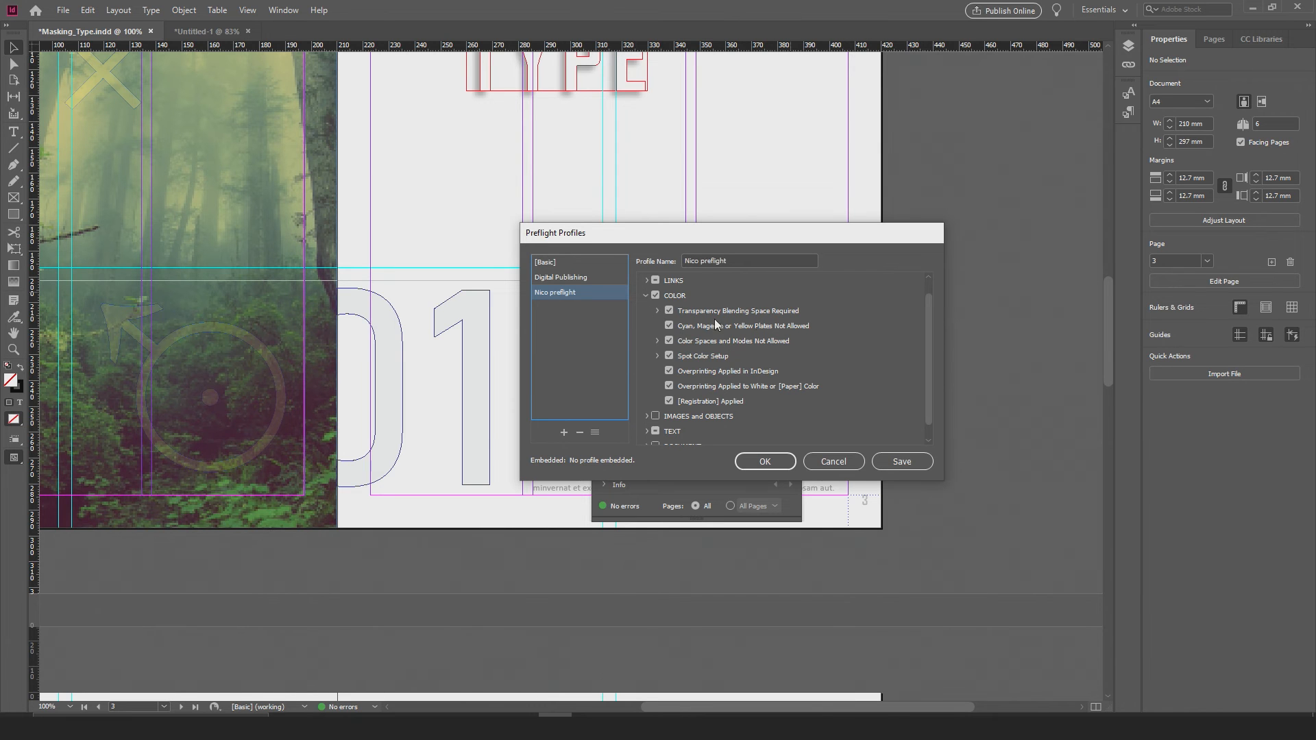
{"action": "left_click", "coordinate": [670, 326]}
{"action": "left_click", "coordinate": [669, 341]}
{"action": "scroll", "coordinate": [747, 385], "scroll_direction": "down", "scroll_amount": 1}
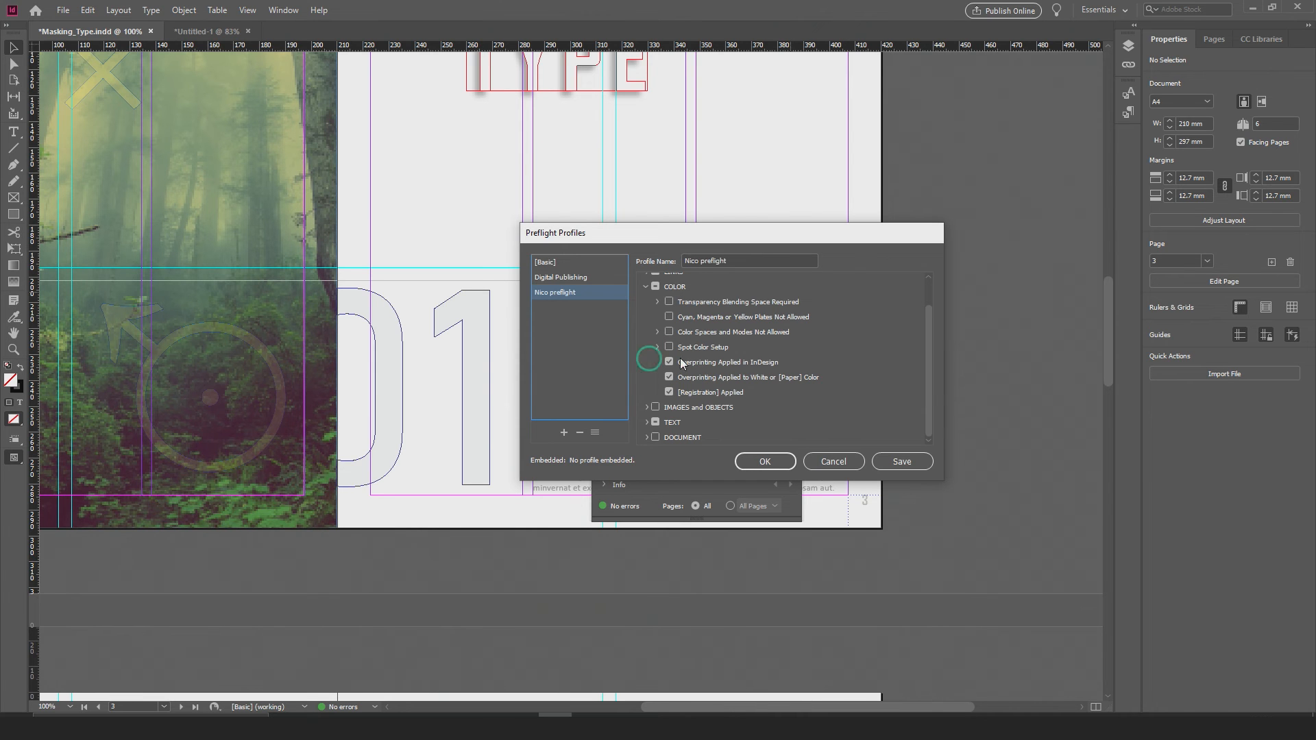
Step: Enable all IMAGES and OBJECTS checks in the new profile and review the Image Resolution limits
{"action": "left_click", "coordinate": [648, 407]}
{"action": "left_click", "coordinate": [645, 407]}
{"action": "left_click", "coordinate": [646, 286]}
{"action": "left_click", "coordinate": [694, 337]}
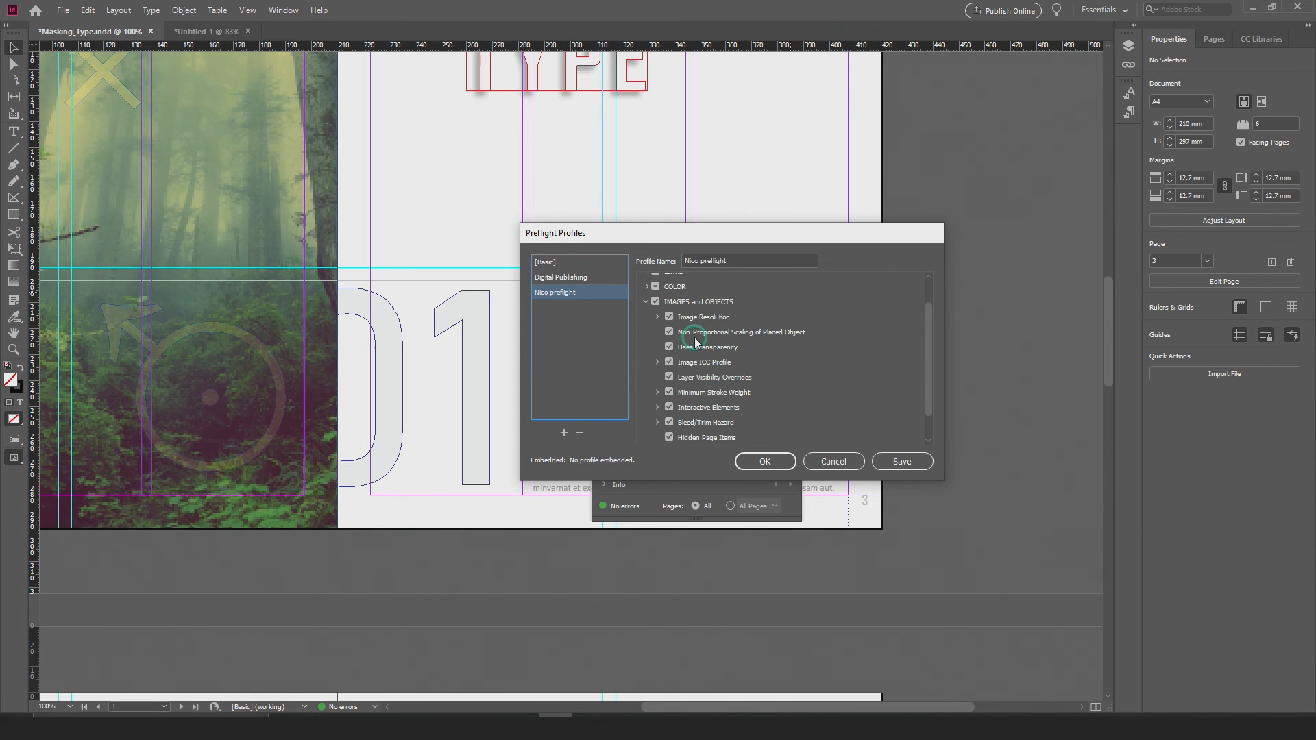
{"action": "left_click", "coordinate": [658, 316]}
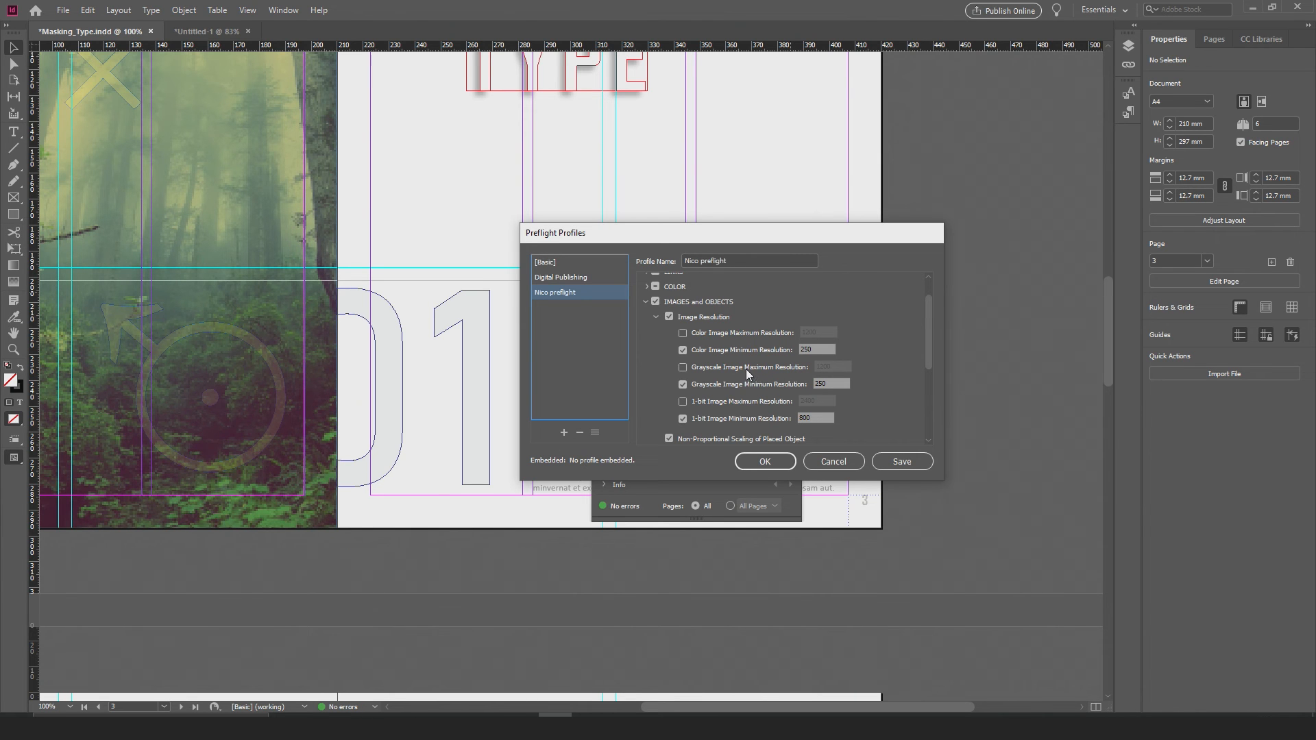
{"action": "scroll", "coordinate": [703, 351], "scroll_direction": "down", "scroll_amount": 1}
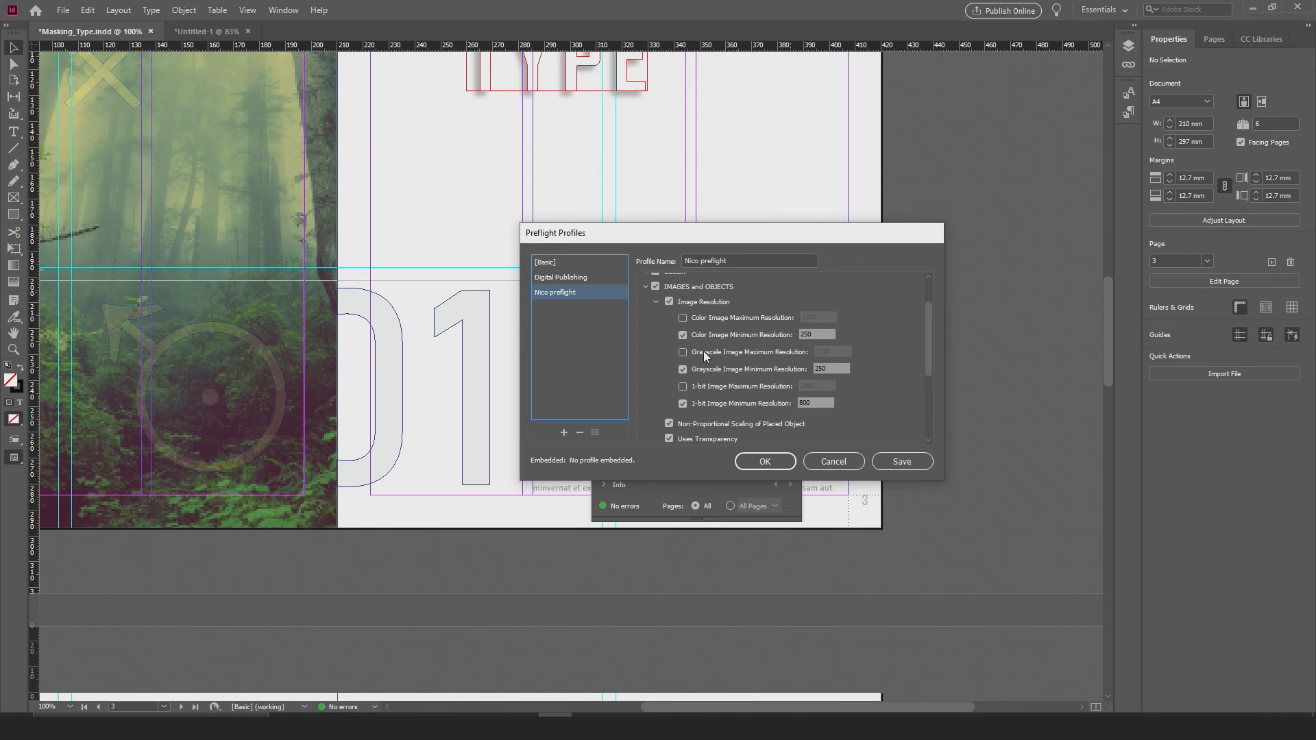
{"action": "left_click", "coordinate": [655, 302]}
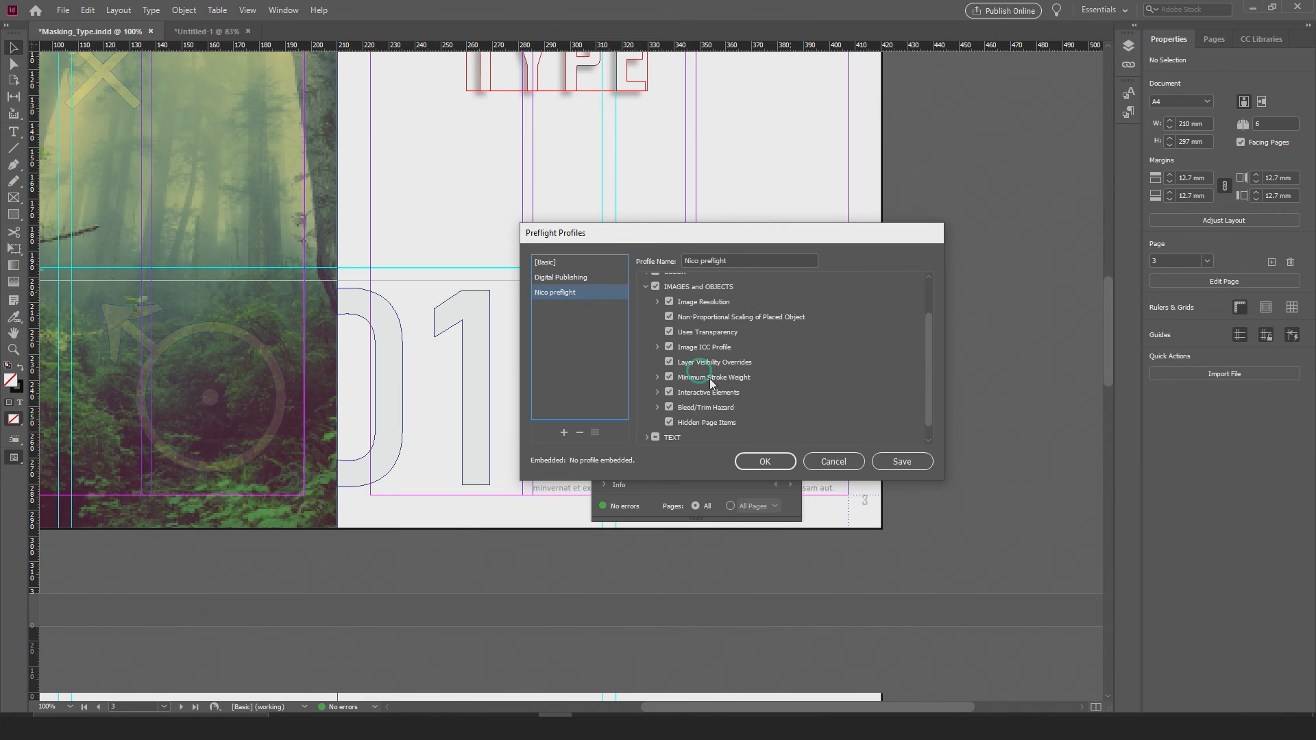
Step: Turn off the Interactive Elements and Minimum Stroke Weight checks under IMAGES and OBJECTS
{"action": "left_click", "coordinate": [669, 393]}
{"action": "left_click", "coordinate": [657, 377]}
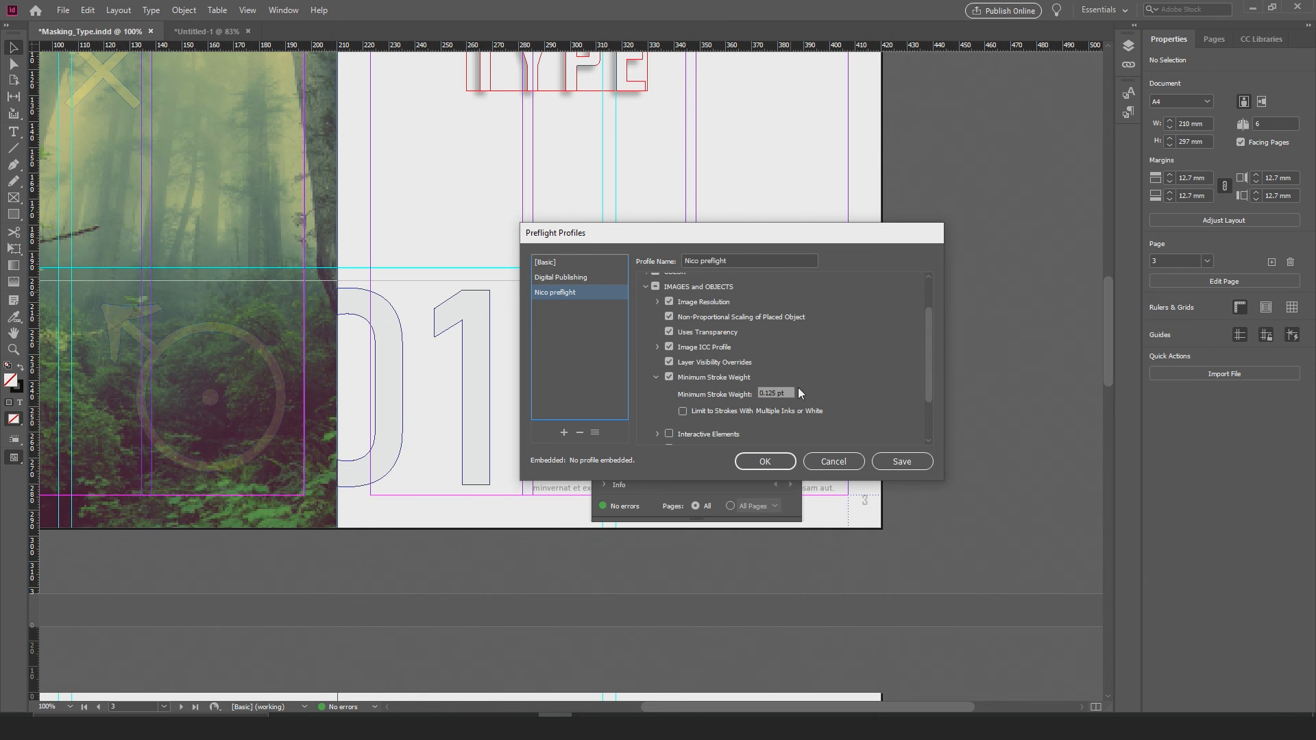
{"action": "left_click", "coordinate": [668, 377]}
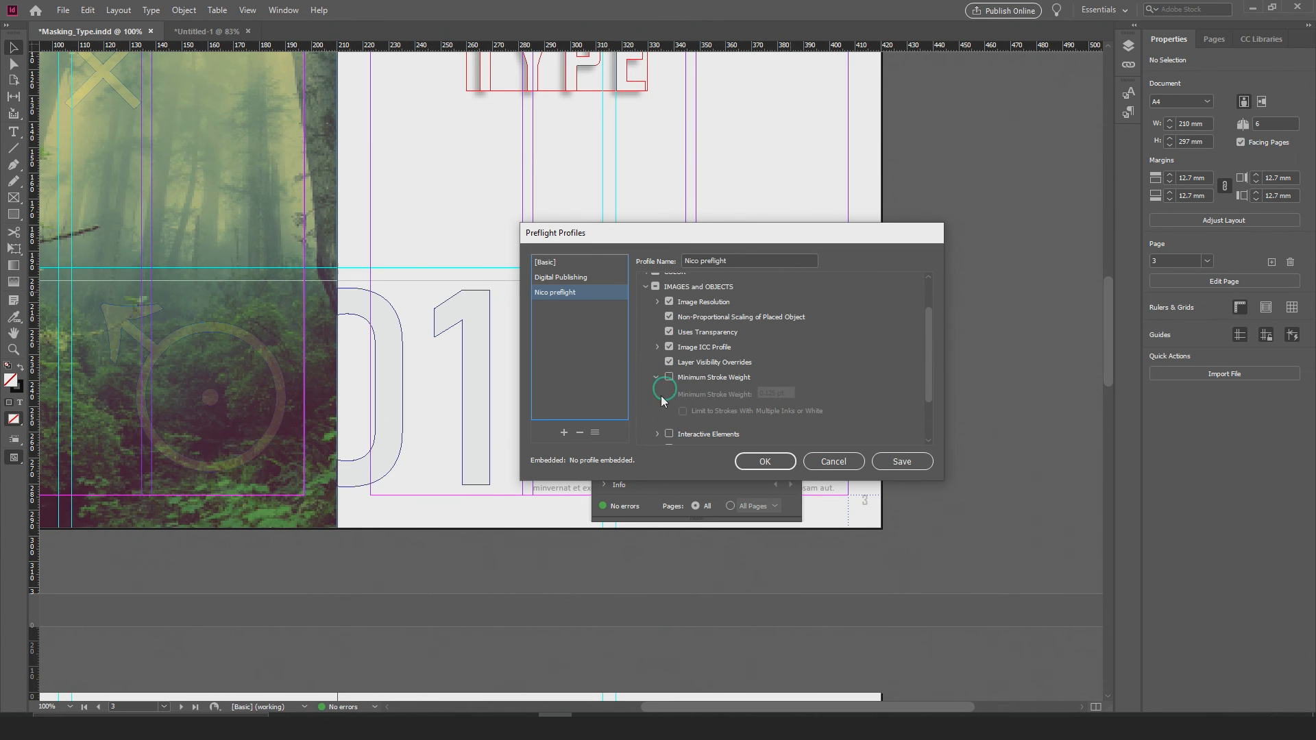
Step: Review the TEXT category and the individual DOCUMENT checks of the new profile
{"action": "scroll", "coordinate": [668, 317], "scroll_direction": "down", "scroll_amount": 4}
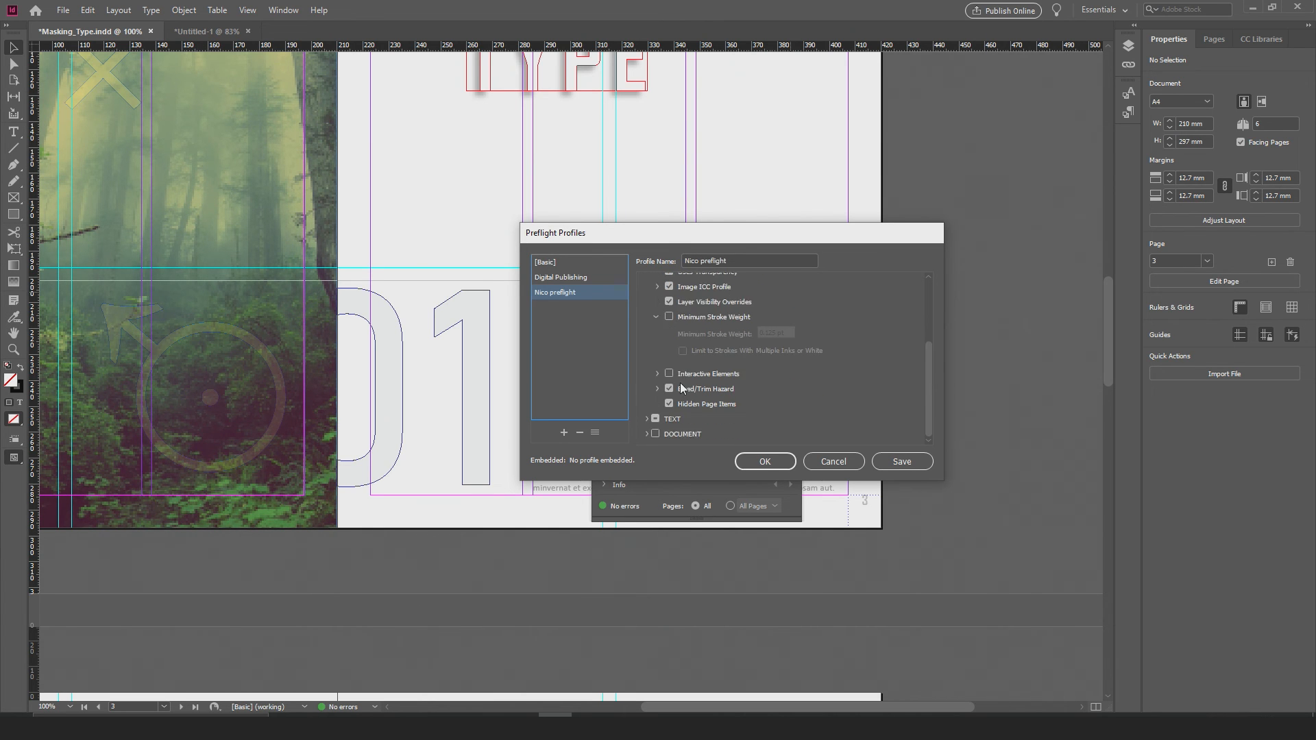
{"action": "left_click", "coordinate": [648, 419]}
{"action": "left_click", "coordinate": [654, 419]}
{"action": "left_click", "coordinate": [648, 433]}
{"action": "scroll", "coordinate": [682, 408], "scroll_direction": "down", "scroll_amount": 3}
{"action": "scroll", "coordinate": [686, 405], "scroll_direction": "down", "scroll_amount": 1}
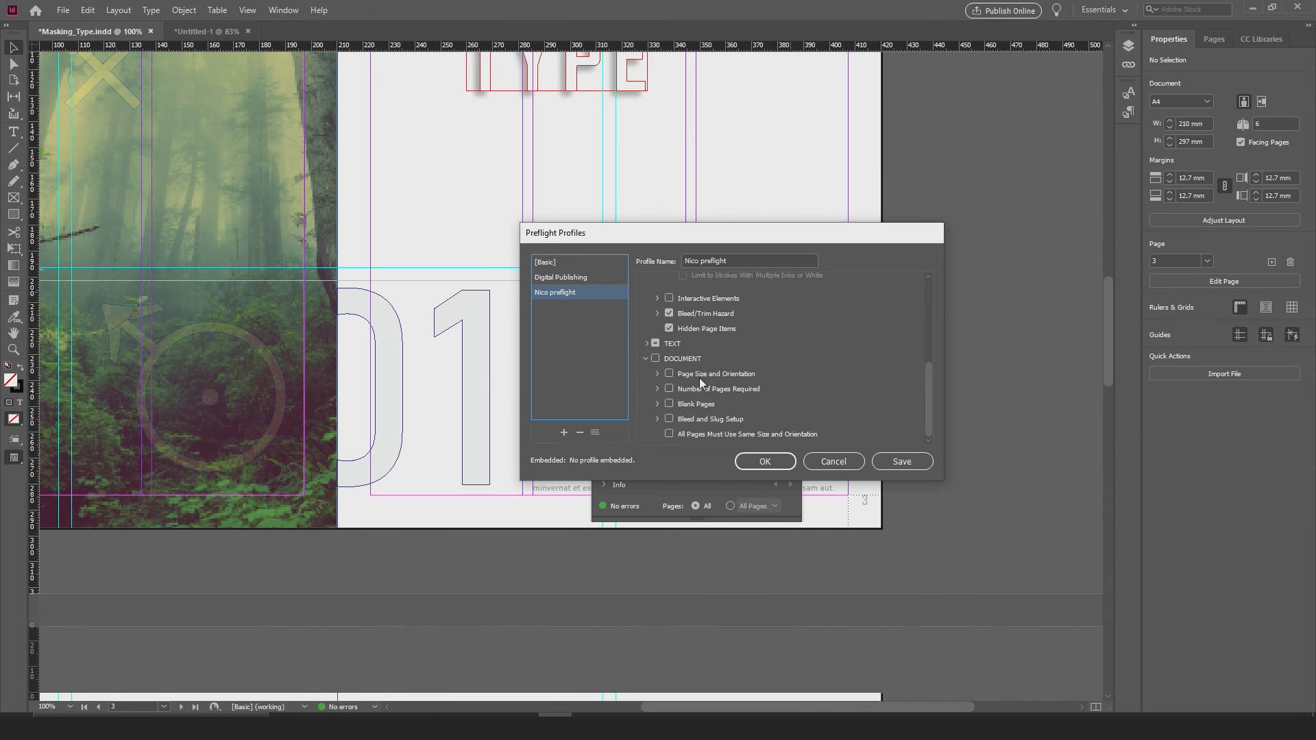
Step: Enable the Blank Pages check under DOCUMENT, save the custom preflight profile and close its settings and the Preflight panel
{"action": "left_click", "coordinate": [669, 404]}
{"action": "scroll", "coordinate": [717, 383], "scroll_direction": "up", "scroll_amount": 5}
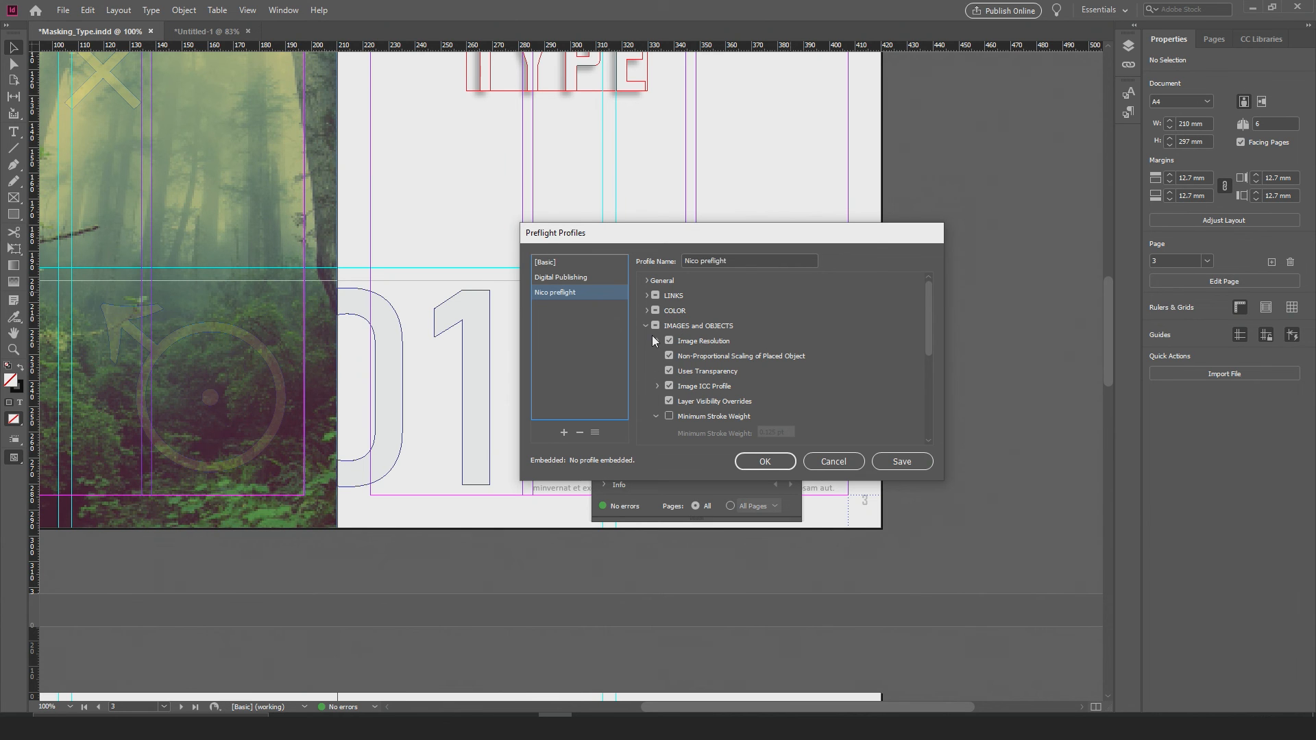
{"action": "left_click", "coordinate": [645, 326]}
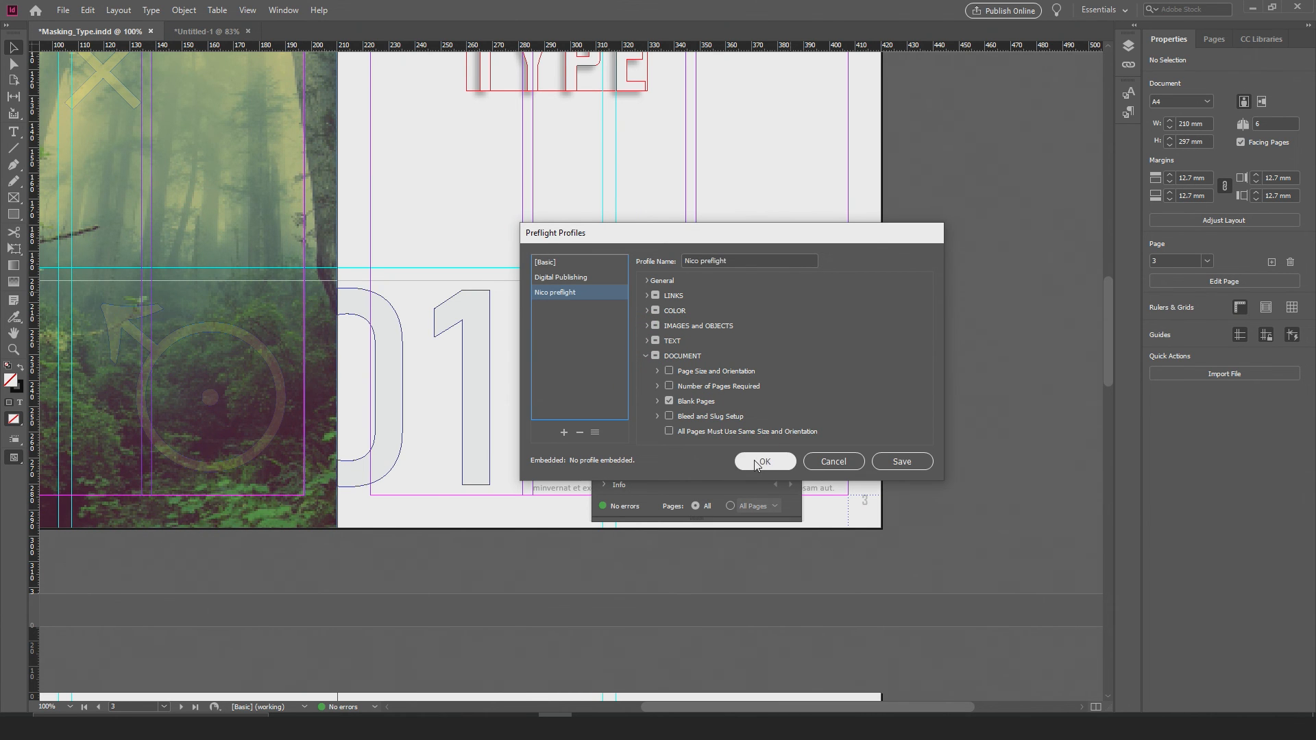
{"action": "left_click", "coordinate": [899, 464]}
{"action": "left_click", "coordinate": [823, 458]}
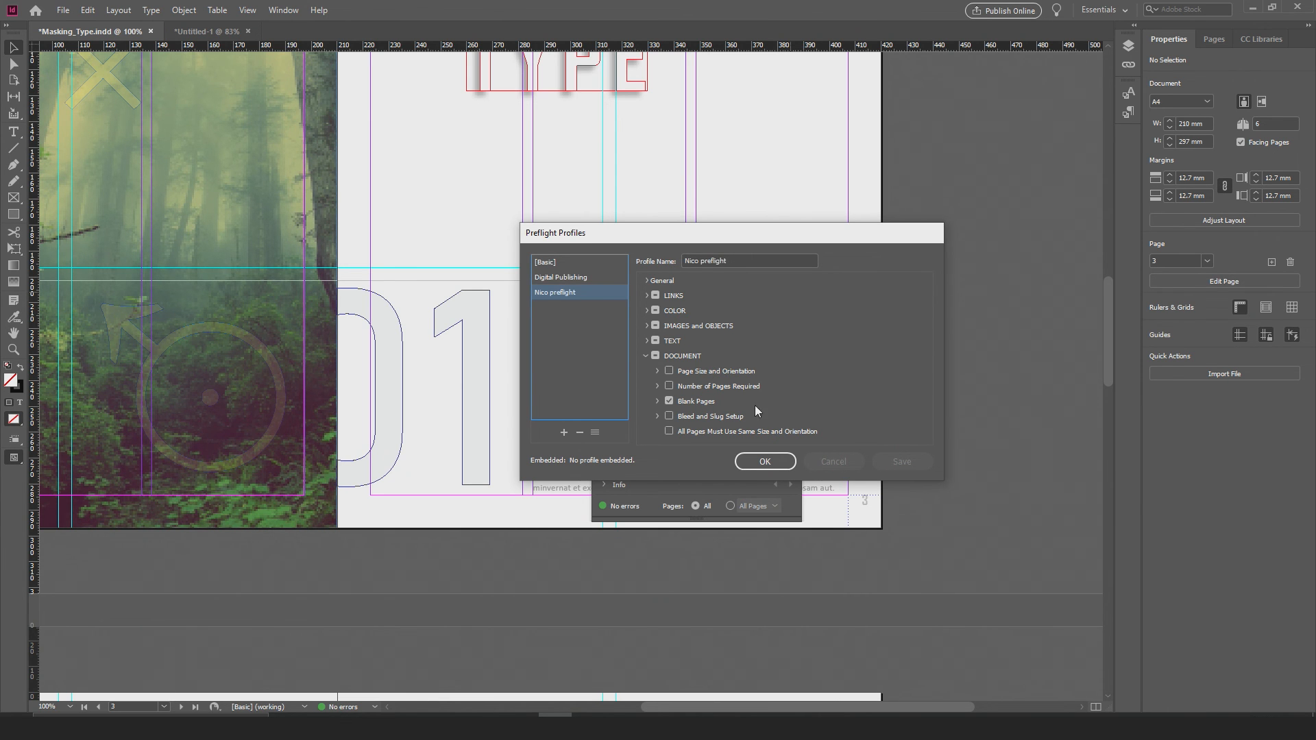
{"action": "left_click", "coordinate": [765, 461]}
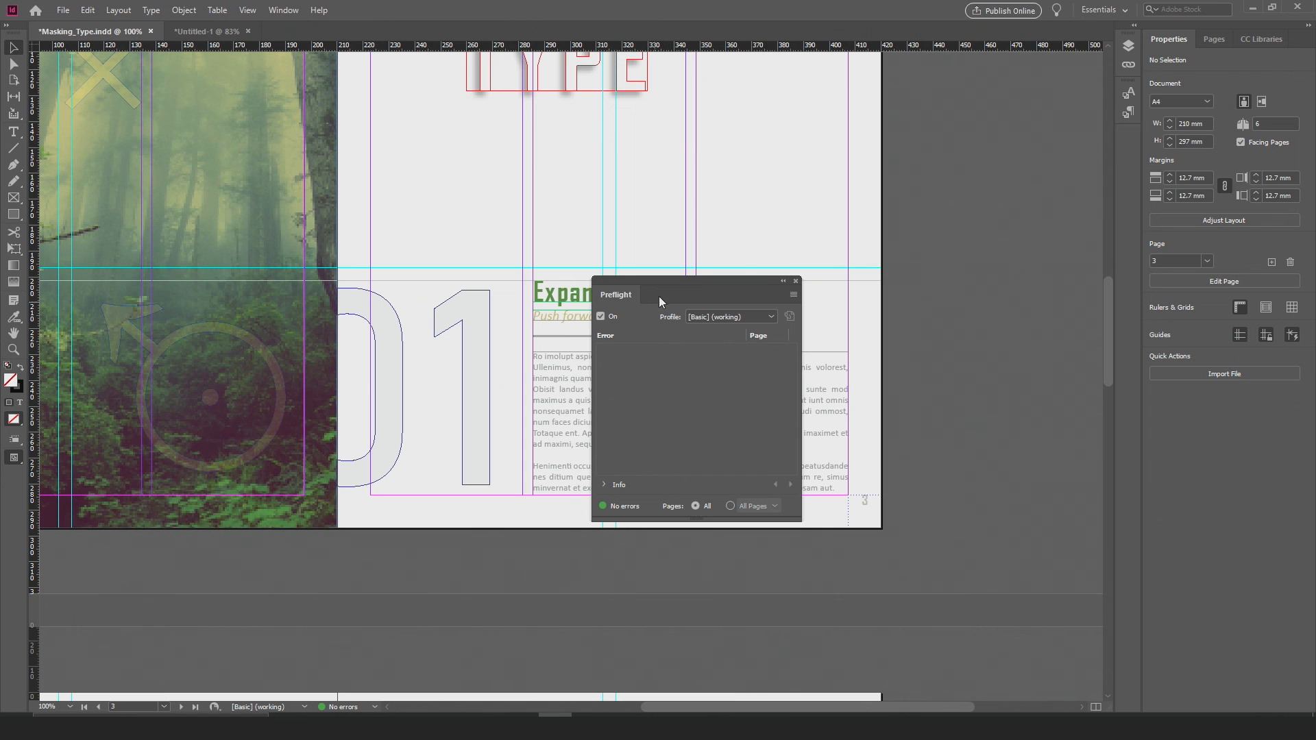
{"action": "left_click", "coordinate": [796, 281]}
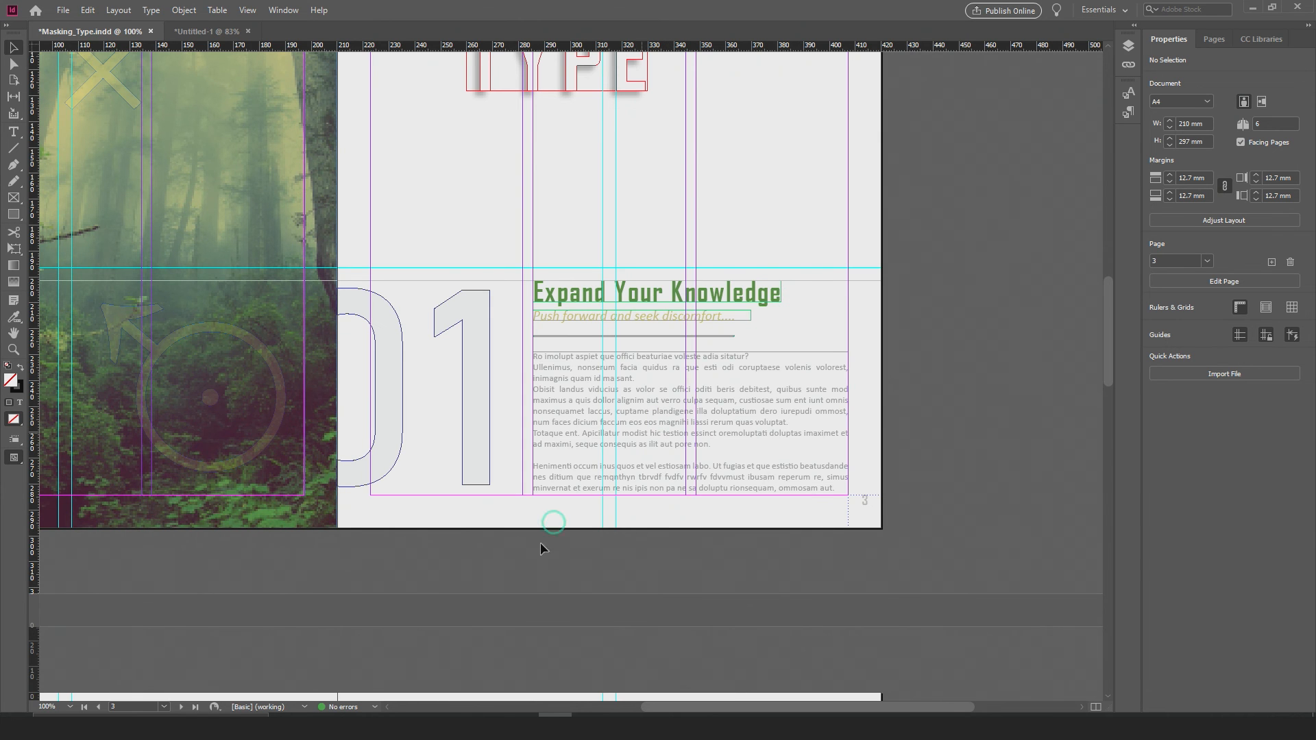
Step: Reopen the Preflight panel and check Masking_Type with the custom preflight profile
{"action": "left_click", "coordinate": [372, 709]}
{"action": "left_click", "coordinate": [417, 644]}
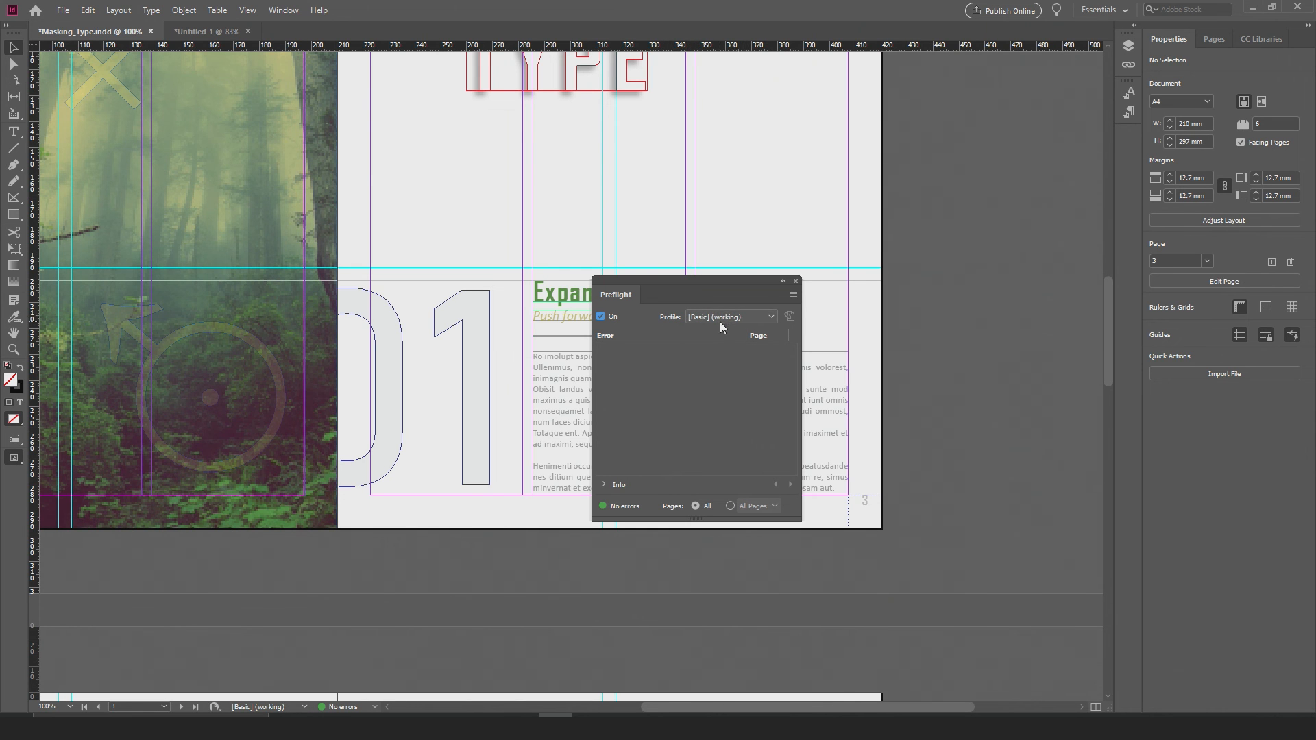
{"action": "left_click", "coordinate": [762, 314]}
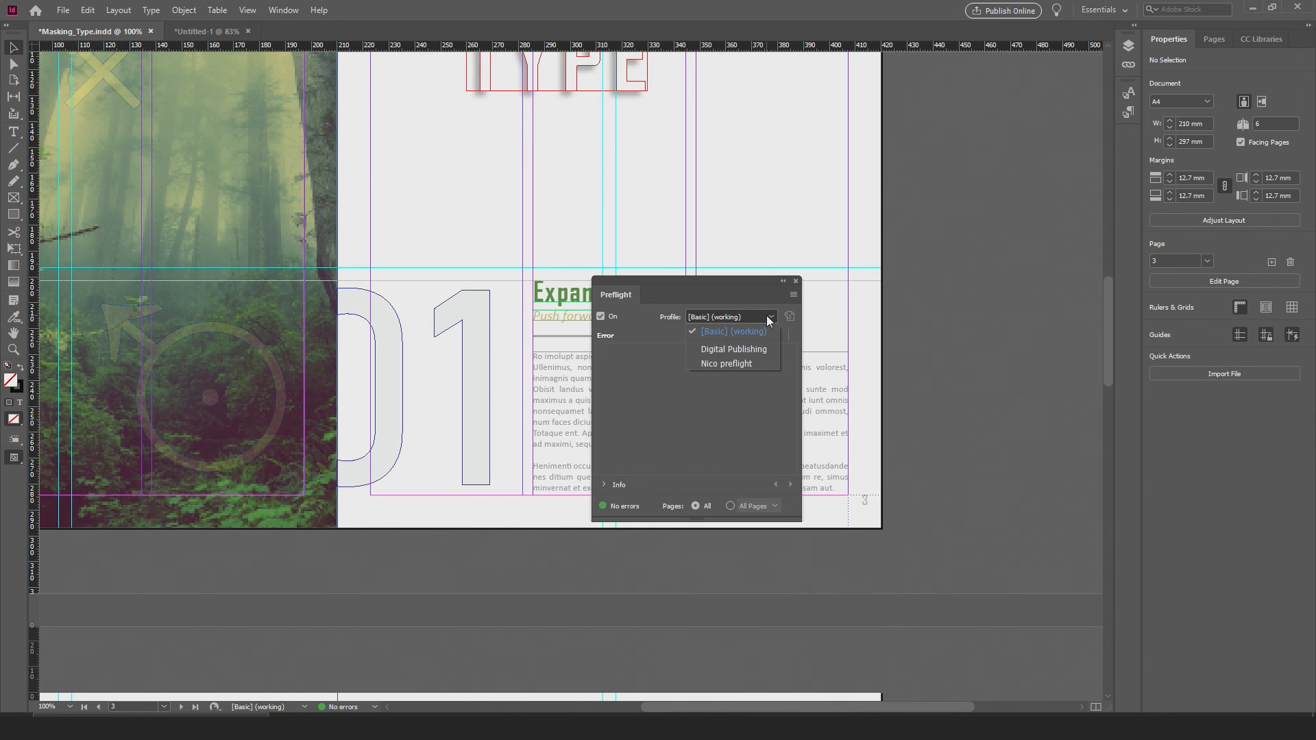
{"action": "left_click", "coordinate": [726, 364]}
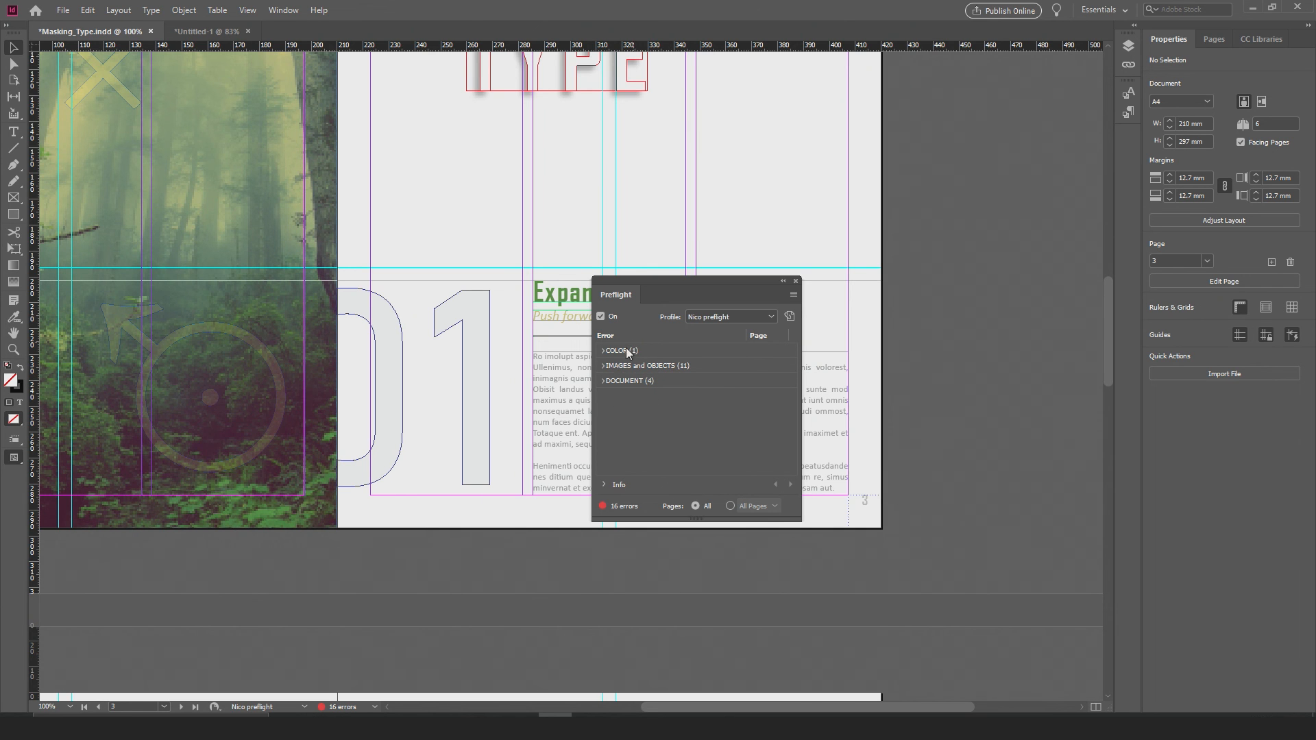
Step: Inspect the Overprinting error under COLOR and go to the flagged Graphic Frame on page 2
{"action": "left_click_drag", "start_coordinate": [700, 281], "coordinate": [914, 235]}
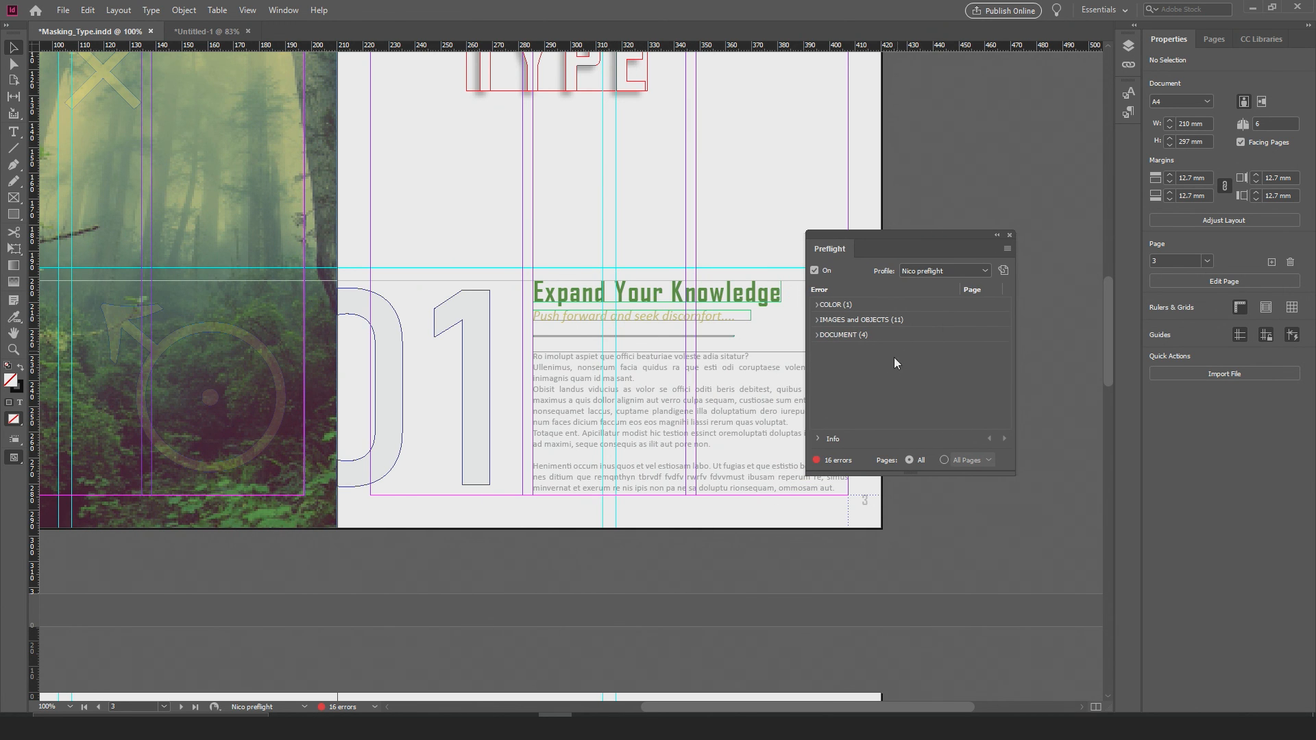
{"action": "left_click", "coordinate": [817, 306]}
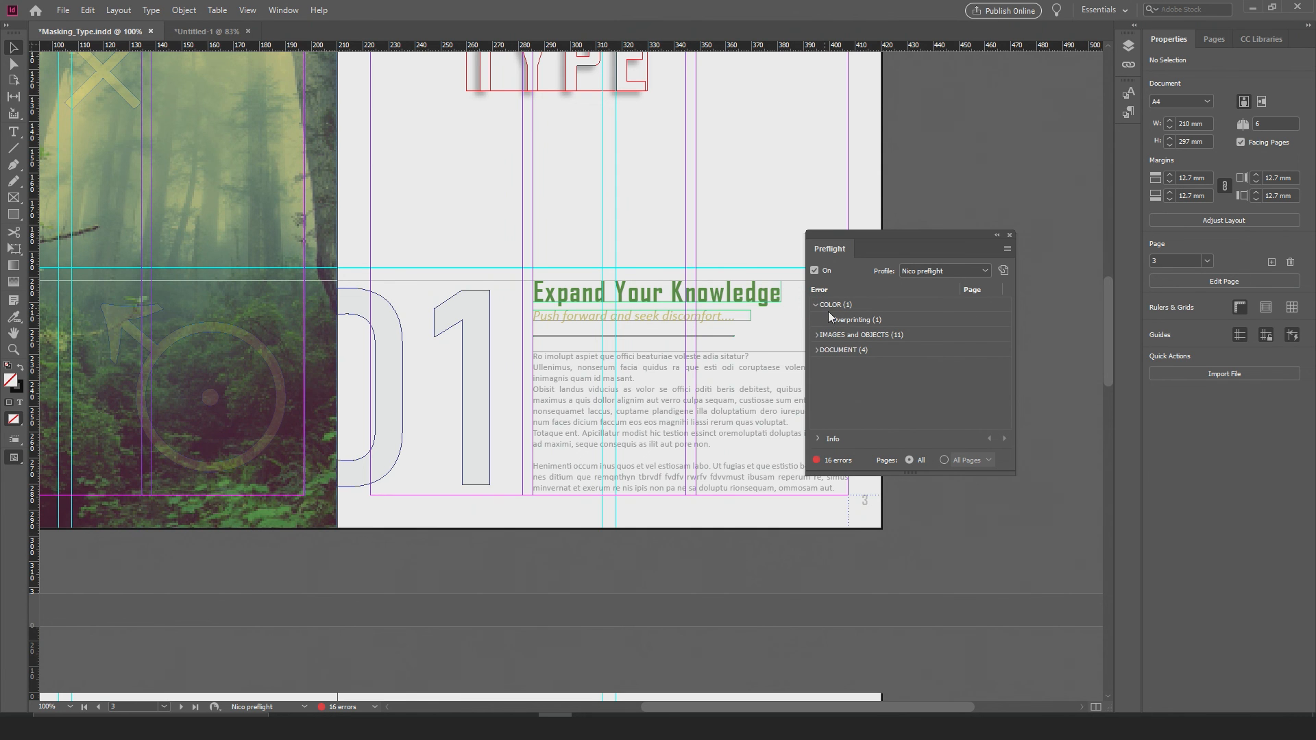
{"action": "left_click", "coordinate": [827, 320]}
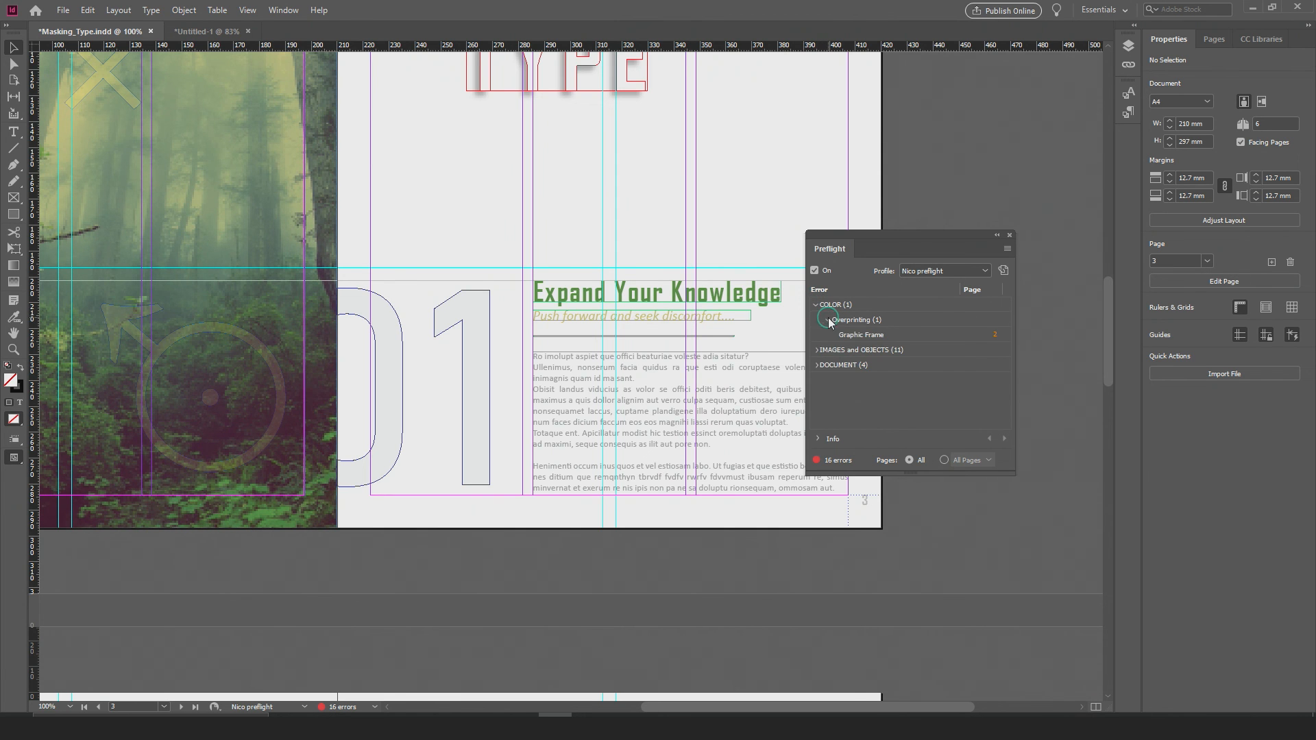
{"action": "left_click", "coordinate": [993, 335]}
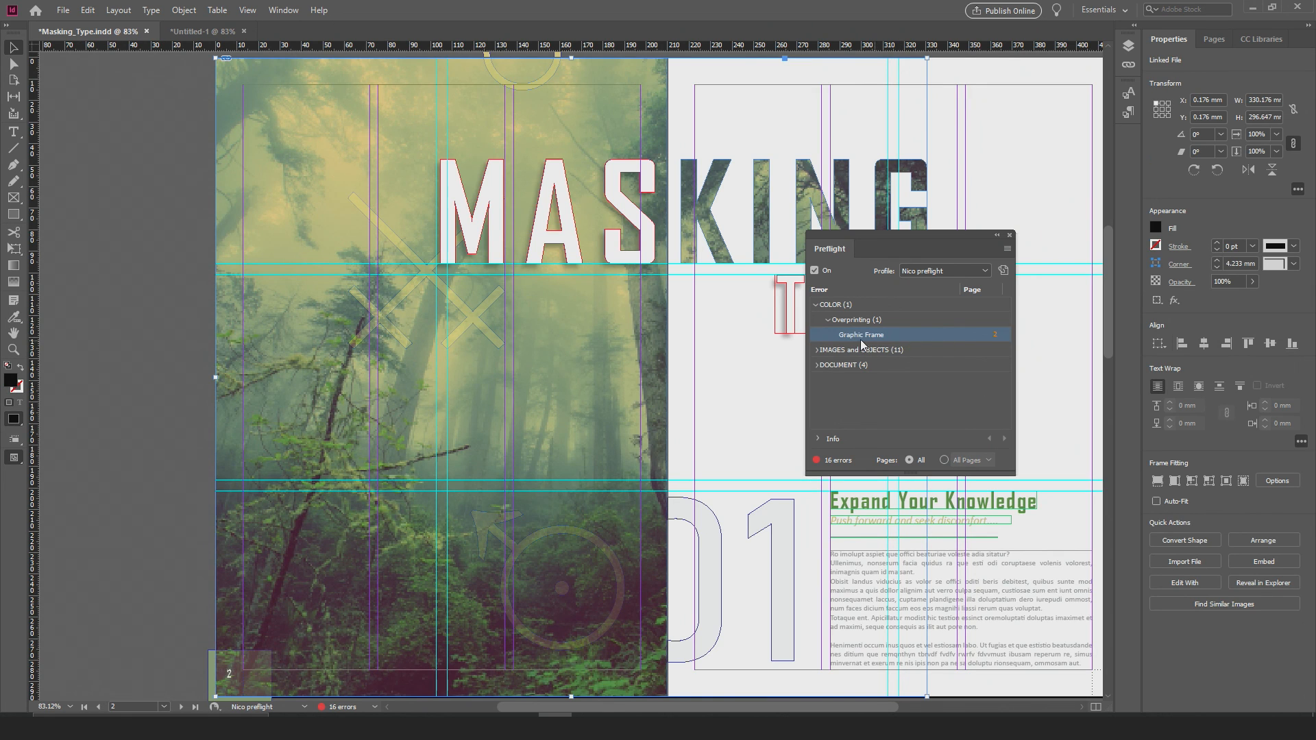
{"action": "left_click_drag", "start_coordinate": [885, 237], "coordinate": [81, 228]}
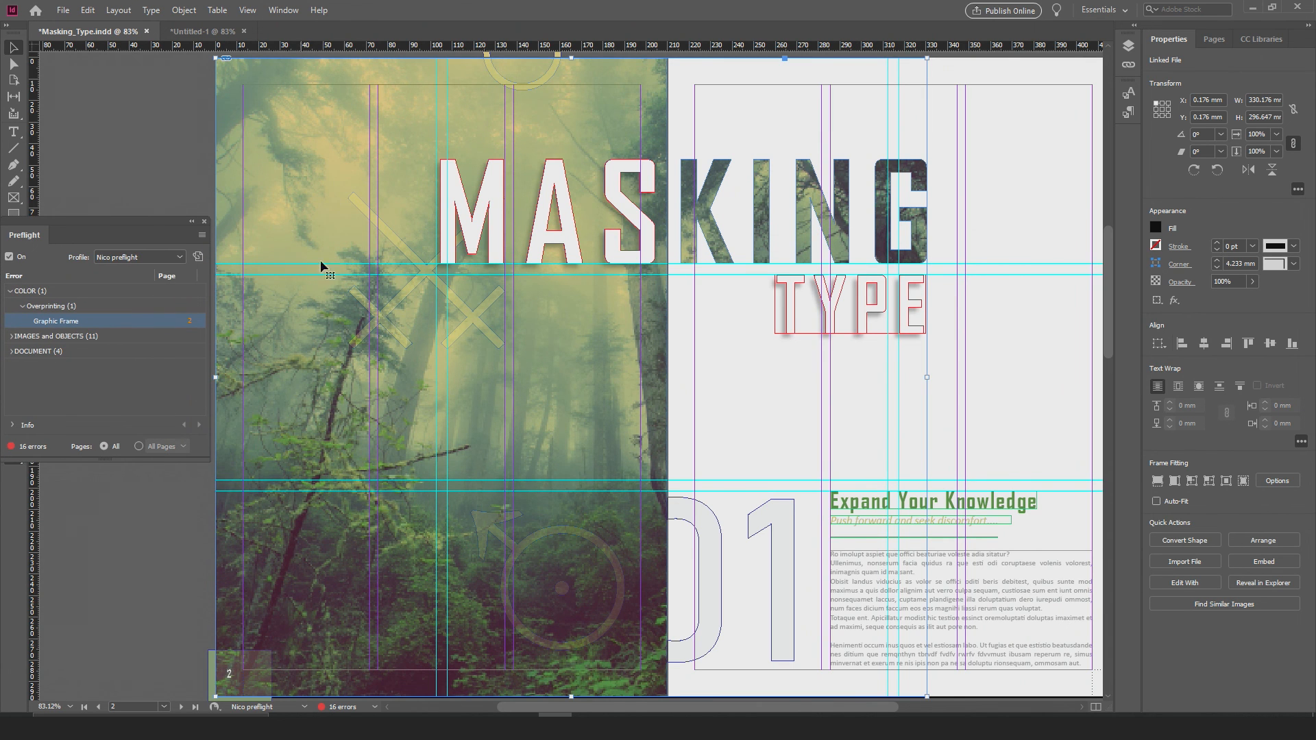
{"action": "scroll", "coordinate": [382, 355], "scroll_direction": "down", "scroll_amount": 2, "text": "alt"}
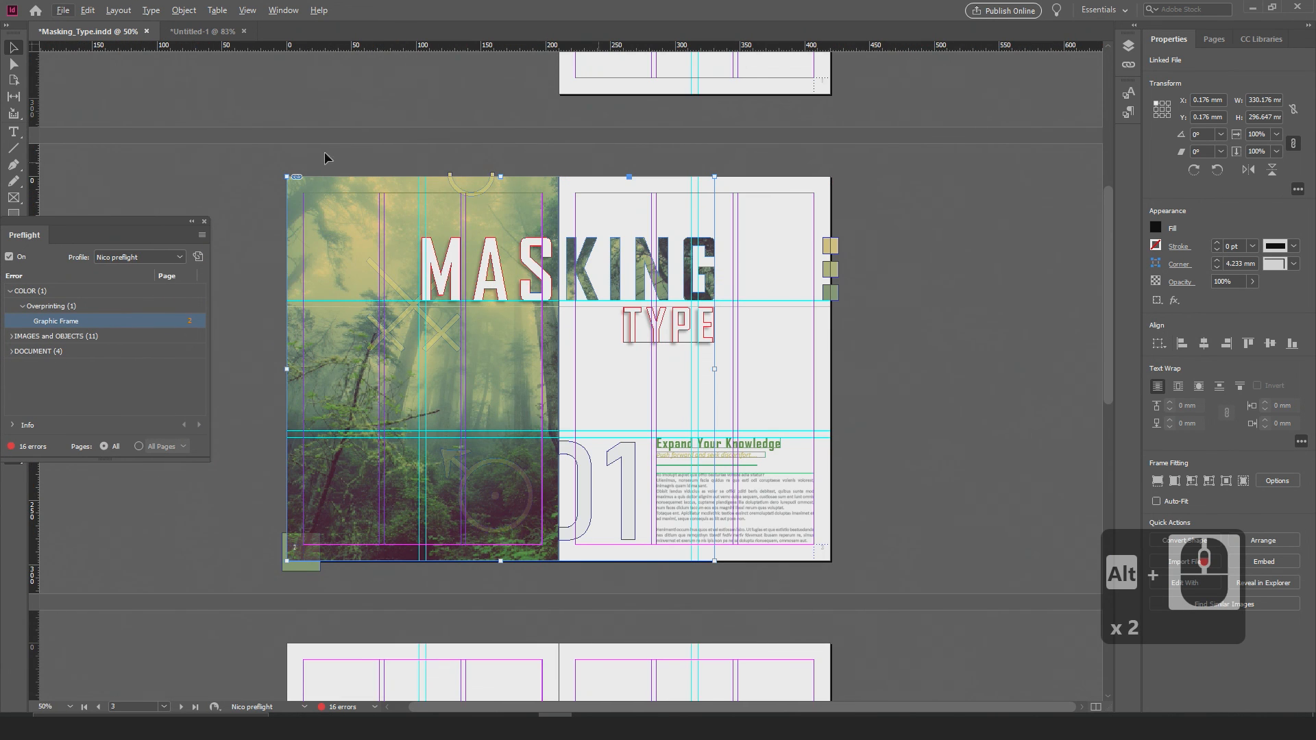
{"action": "left_click_drag", "start_coordinate": [132, 234], "coordinate": [214, 222]}
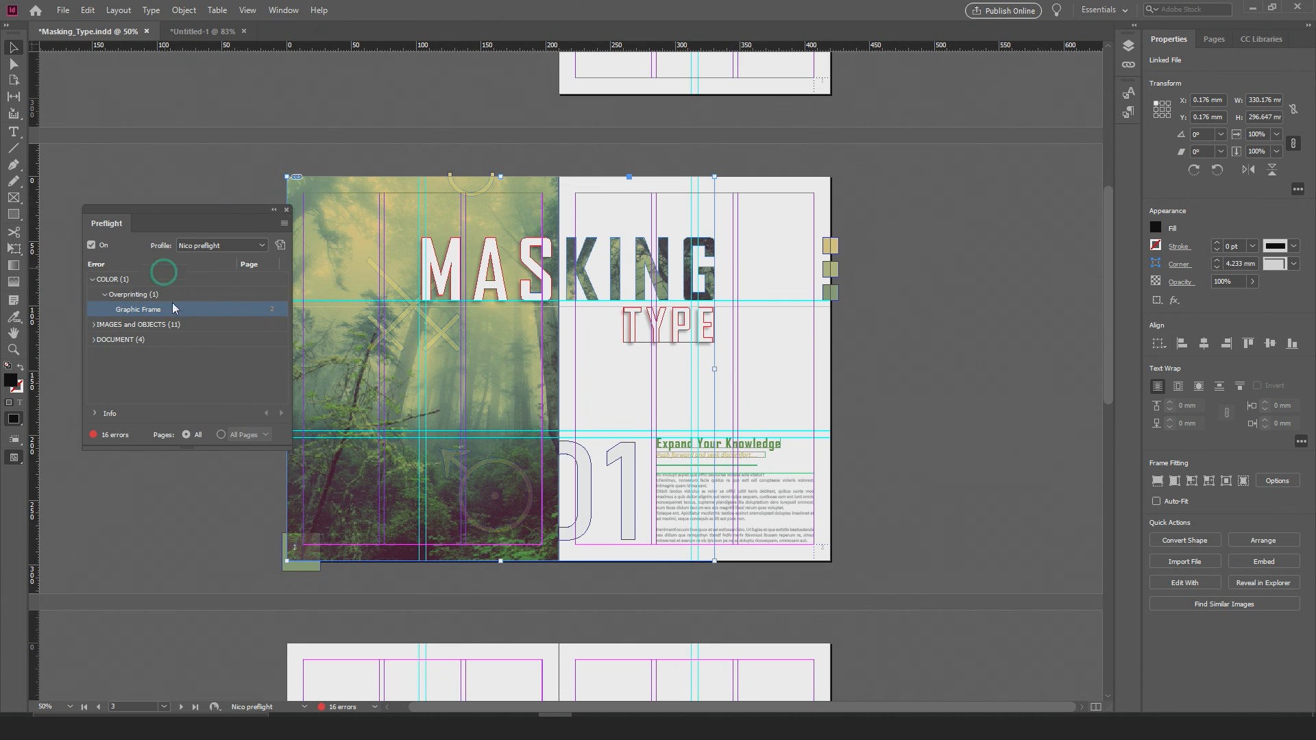
Step: Inspect the Image resolution error under IMAGES and OBJECTS and go to the flagged image on page 2
{"action": "left_click", "coordinate": [92, 325]}
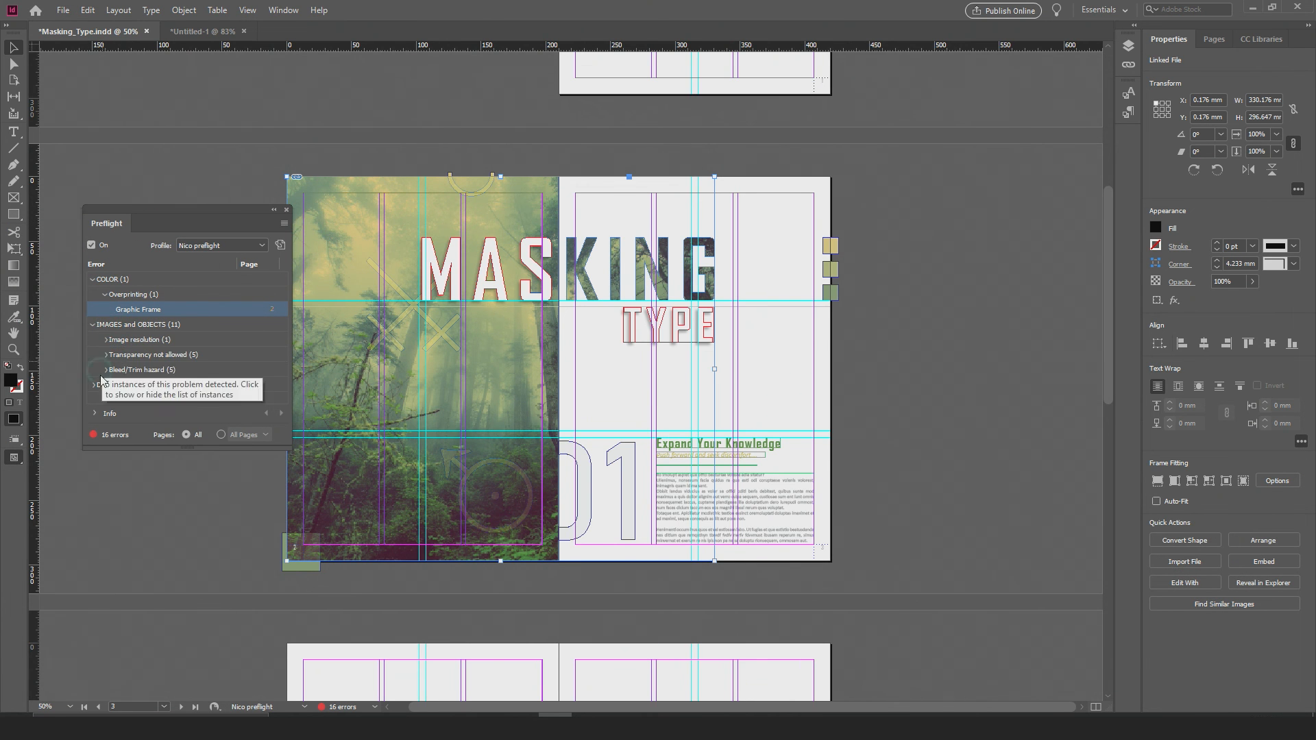
{"action": "left_click", "coordinate": [126, 341]}
{"action": "left_click", "coordinate": [106, 340]}
{"action": "left_click", "coordinate": [106, 340]}
{"action": "left_click", "coordinate": [105, 339]}
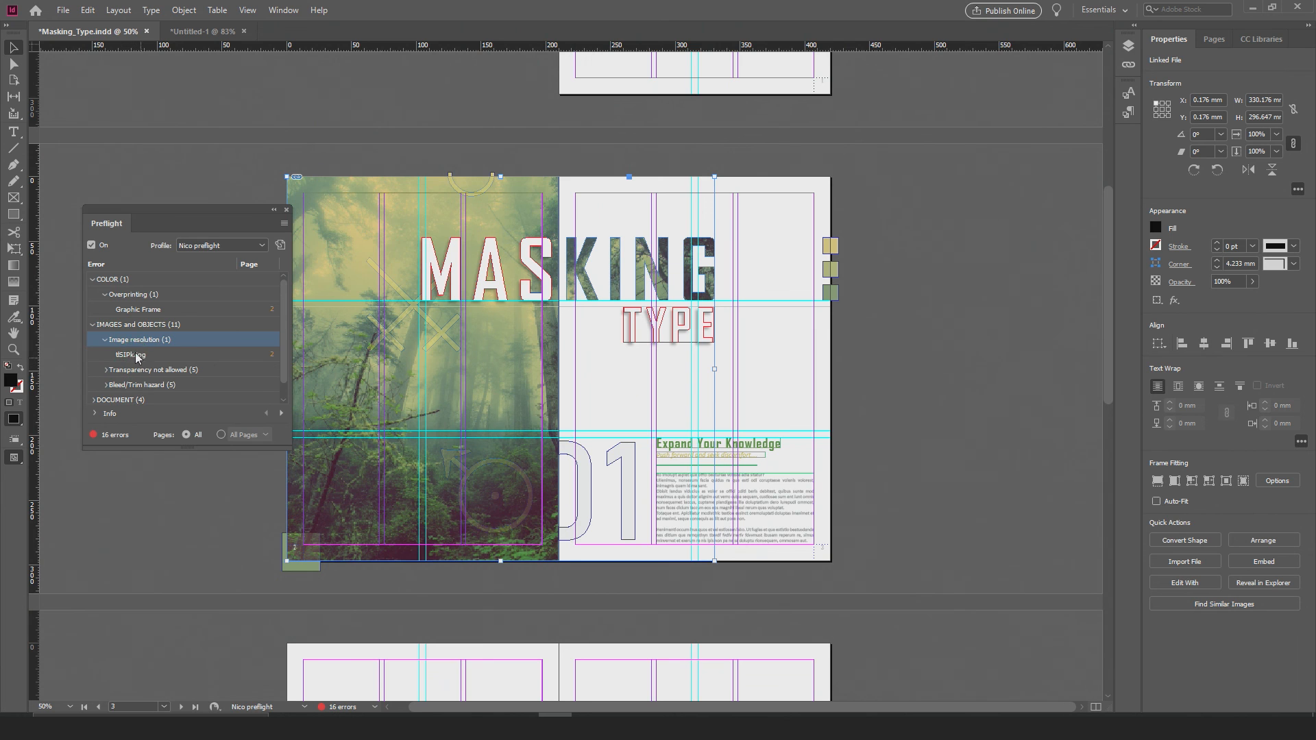
{"action": "left_click", "coordinate": [137, 355]}
{"action": "left_click", "coordinate": [271, 356]}
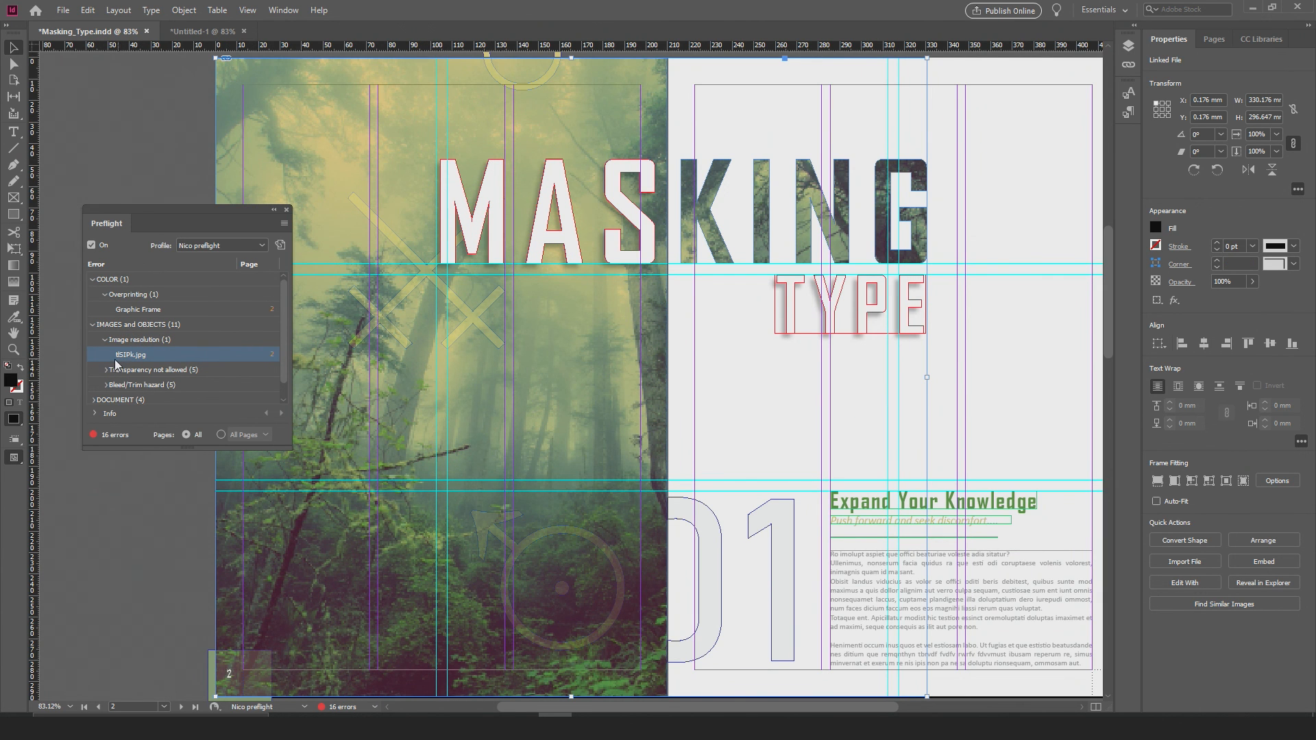
Step: Review the objects listed under the Bleed/Trim hazard error
{"action": "left_click", "coordinate": [106, 385]}
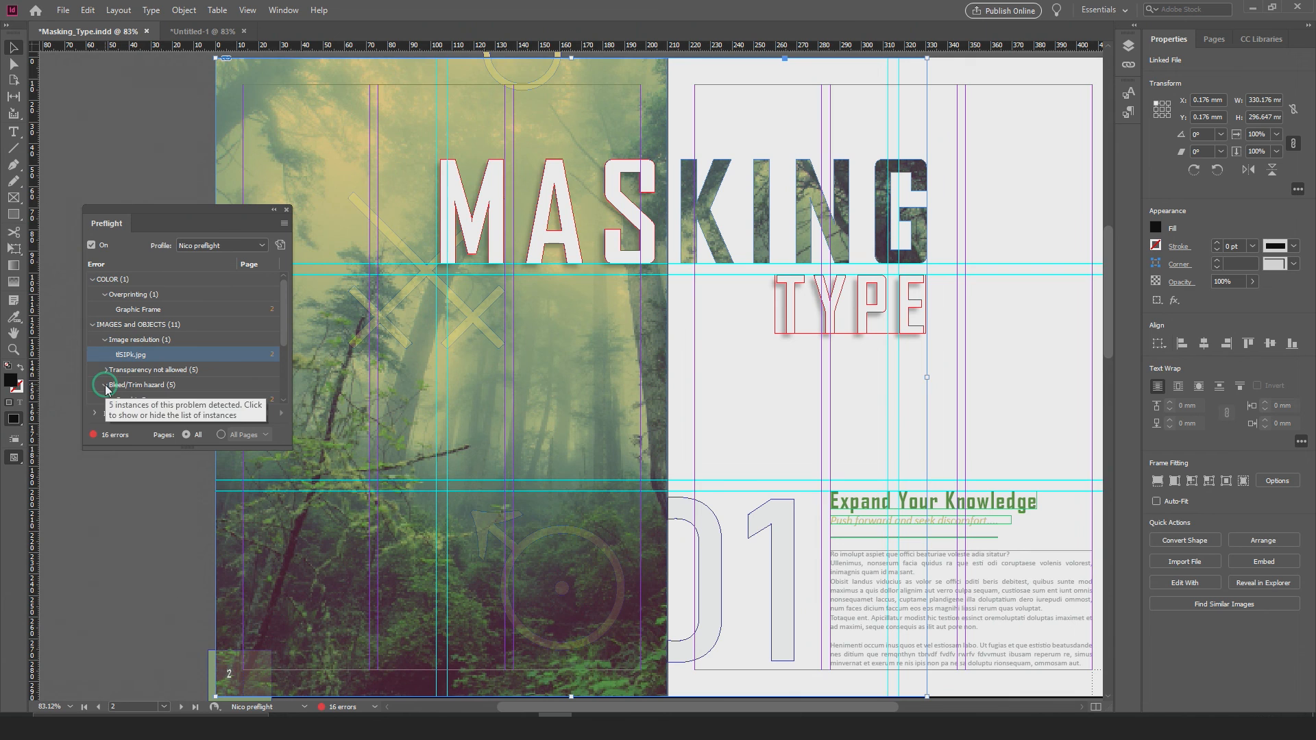
{"action": "scroll", "coordinate": [113, 374], "scroll_direction": "down", "scroll_amount": 2}
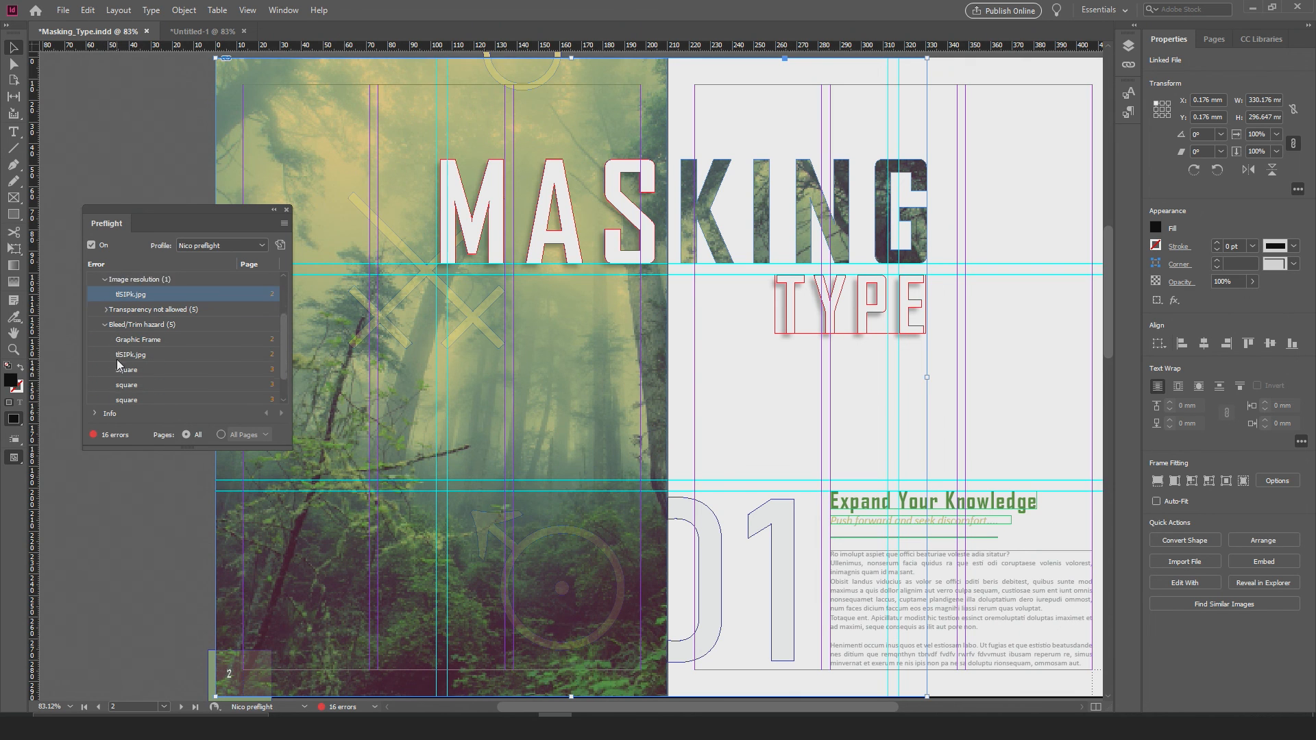
{"action": "scroll", "coordinate": [118, 365], "scroll_direction": "down", "scroll_amount": 2}
Step: Review the pages listed under the DOCUMENT error Blank pages not allowed
{"action": "left_click", "coordinate": [141, 382]}
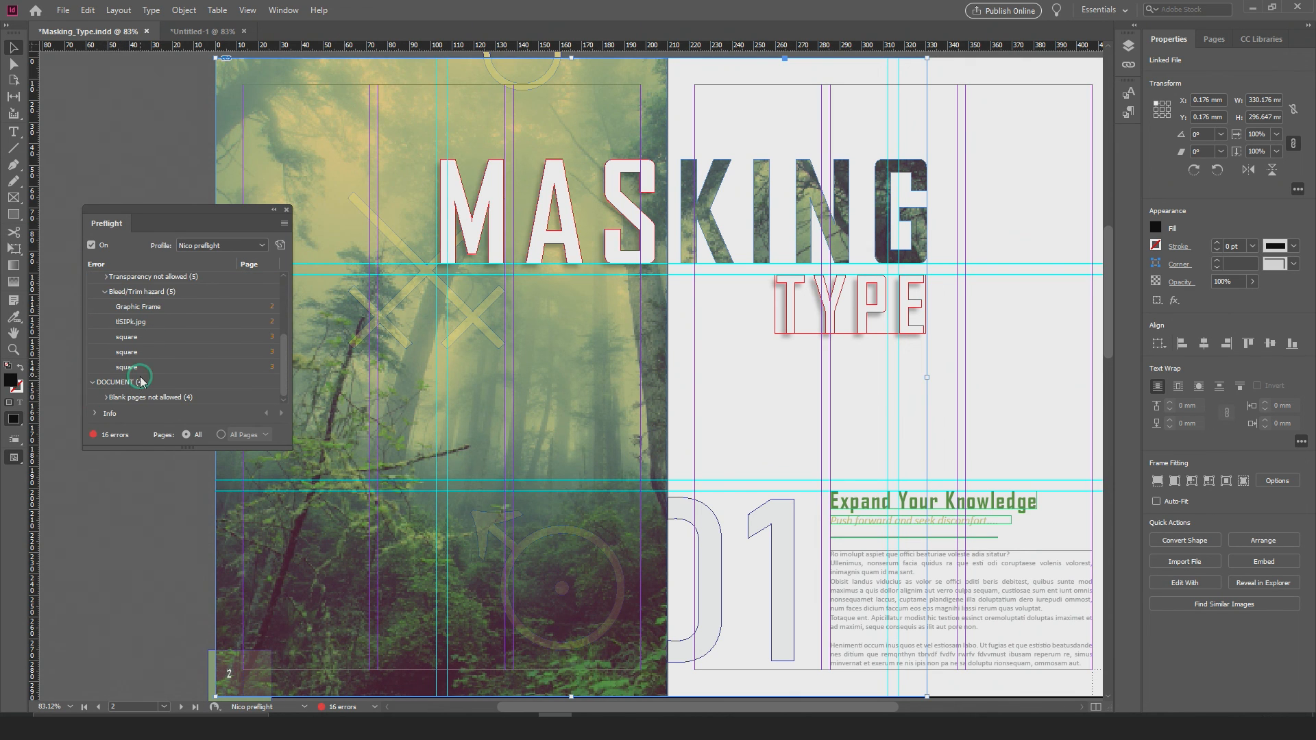
{"action": "left_click", "coordinate": [106, 397]}
{"action": "scroll", "coordinate": [143, 382], "scroll_direction": "down", "scroll_amount": 1}
{"action": "scroll", "coordinate": [149, 380], "scroll_direction": "down", "scroll_amount": 1}
{"action": "left_click", "coordinate": [156, 338]}
{"action": "left_click", "coordinate": [162, 354]}
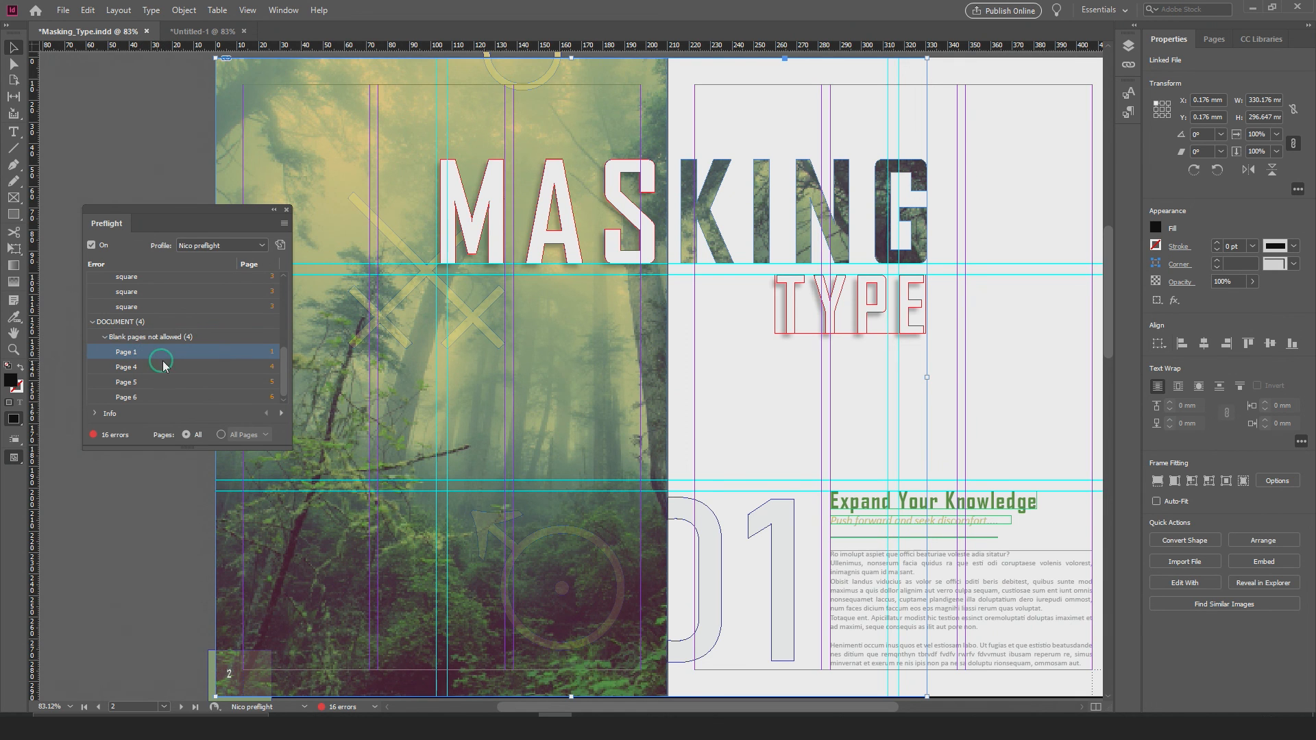
{"action": "key", "text": "Down"}
{"action": "key", "text": "Down"}
{"action": "key", "text": "Down"}
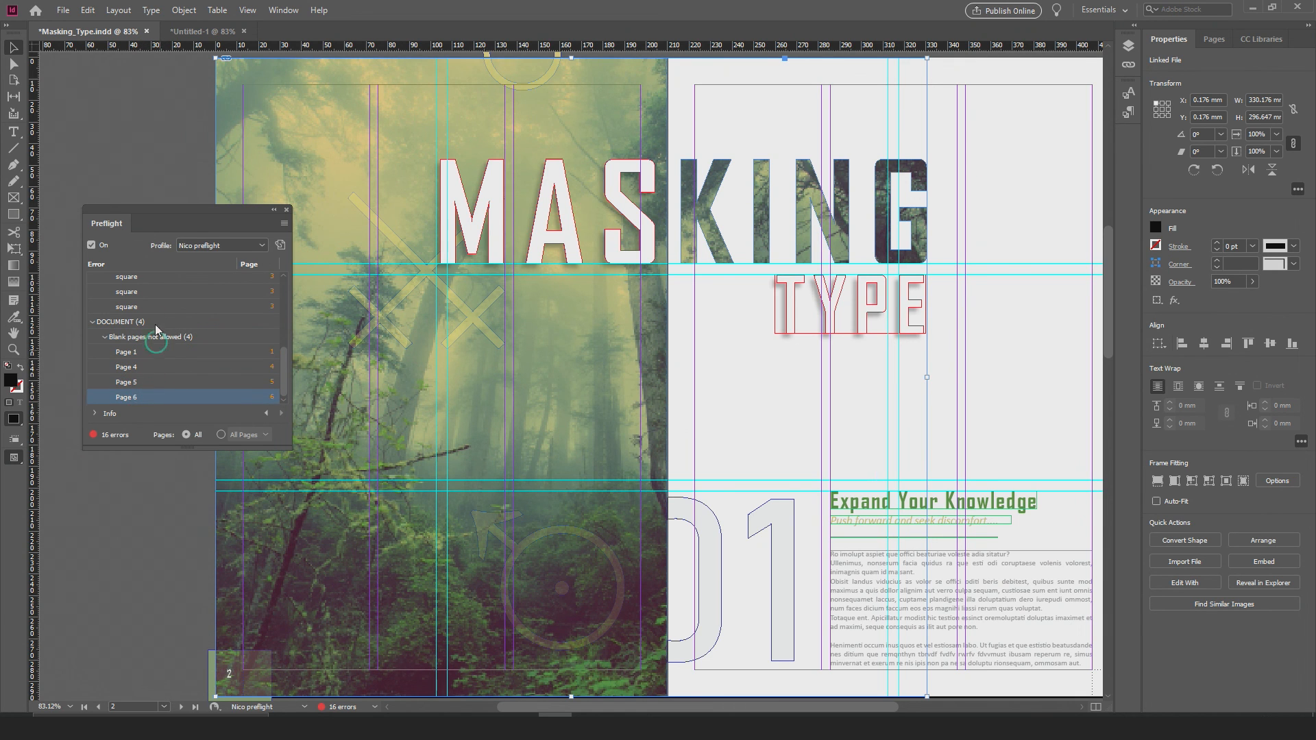
{"action": "left_click_drag", "start_coordinate": [182, 214], "coordinate": [641, 261]}
{"action": "left_click", "coordinate": [731, 329], "text": "alt"}
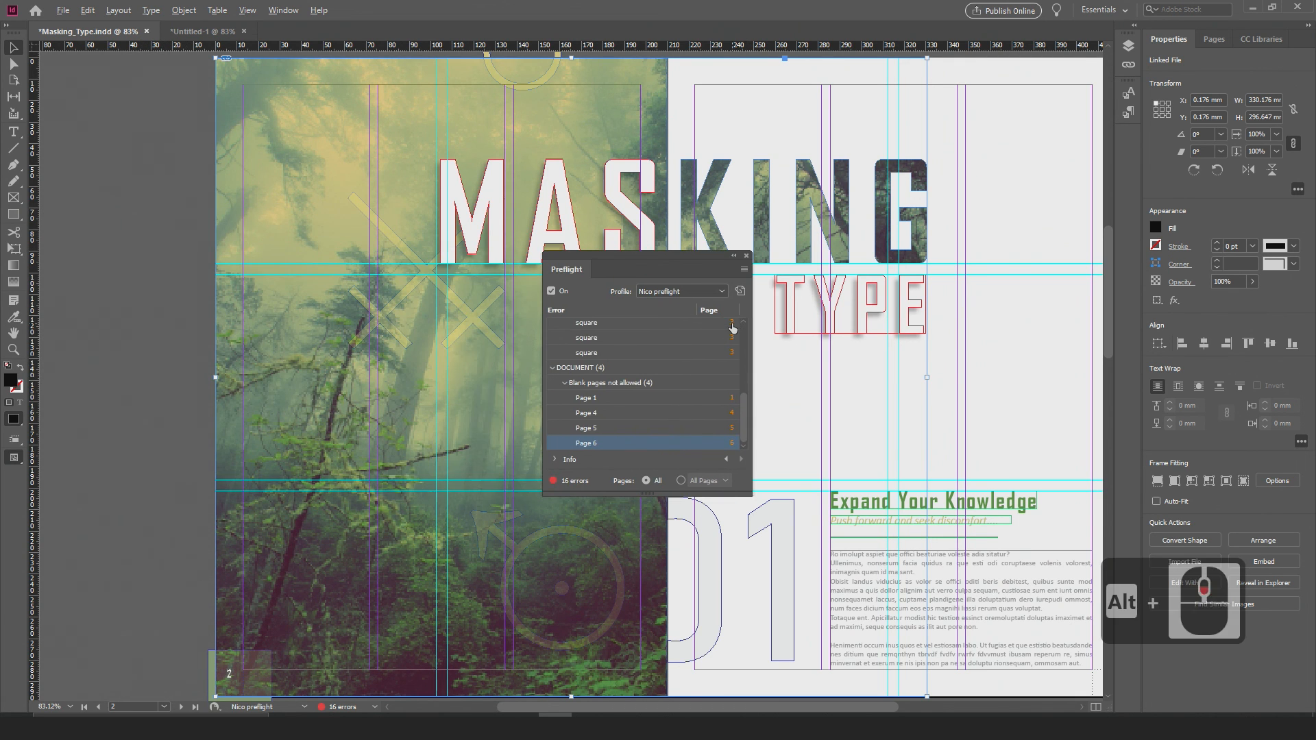
{"action": "left_click", "coordinate": [732, 329], "text": "alt"}
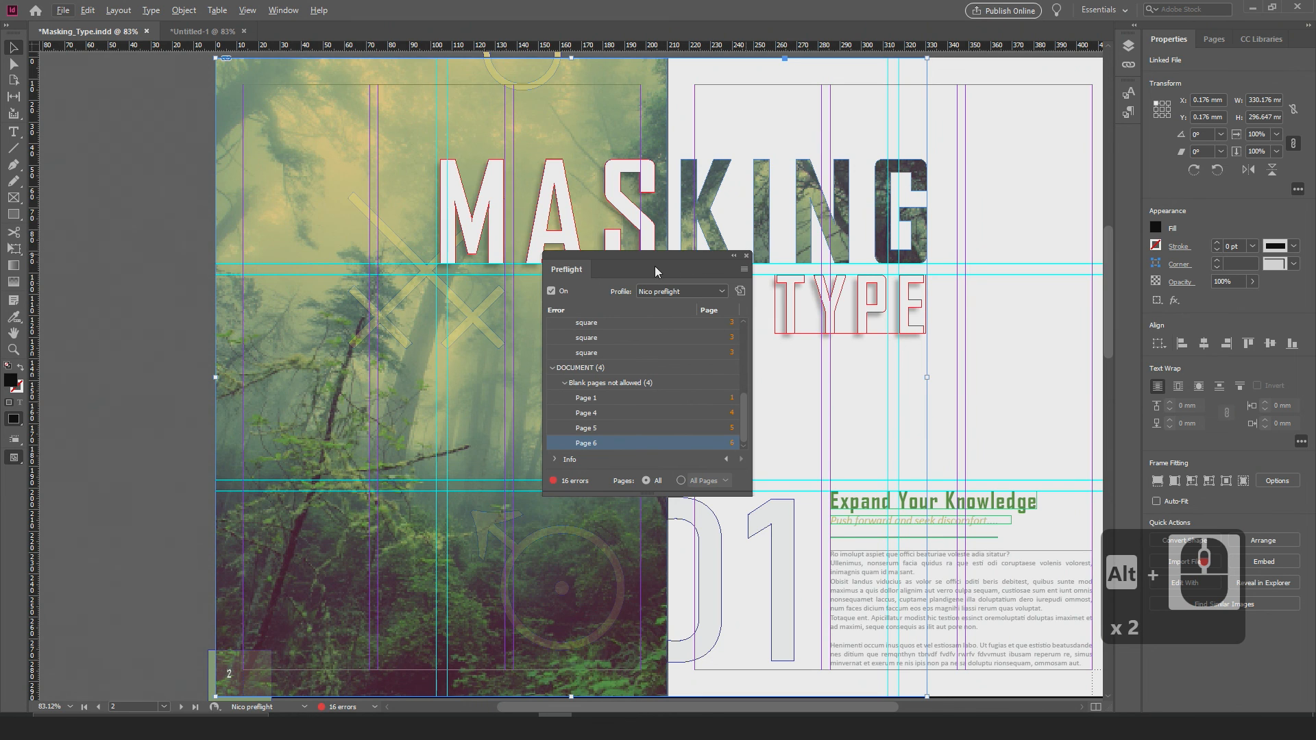
{"action": "left_click_drag", "start_coordinate": [640, 262], "coordinate": [753, 286]}
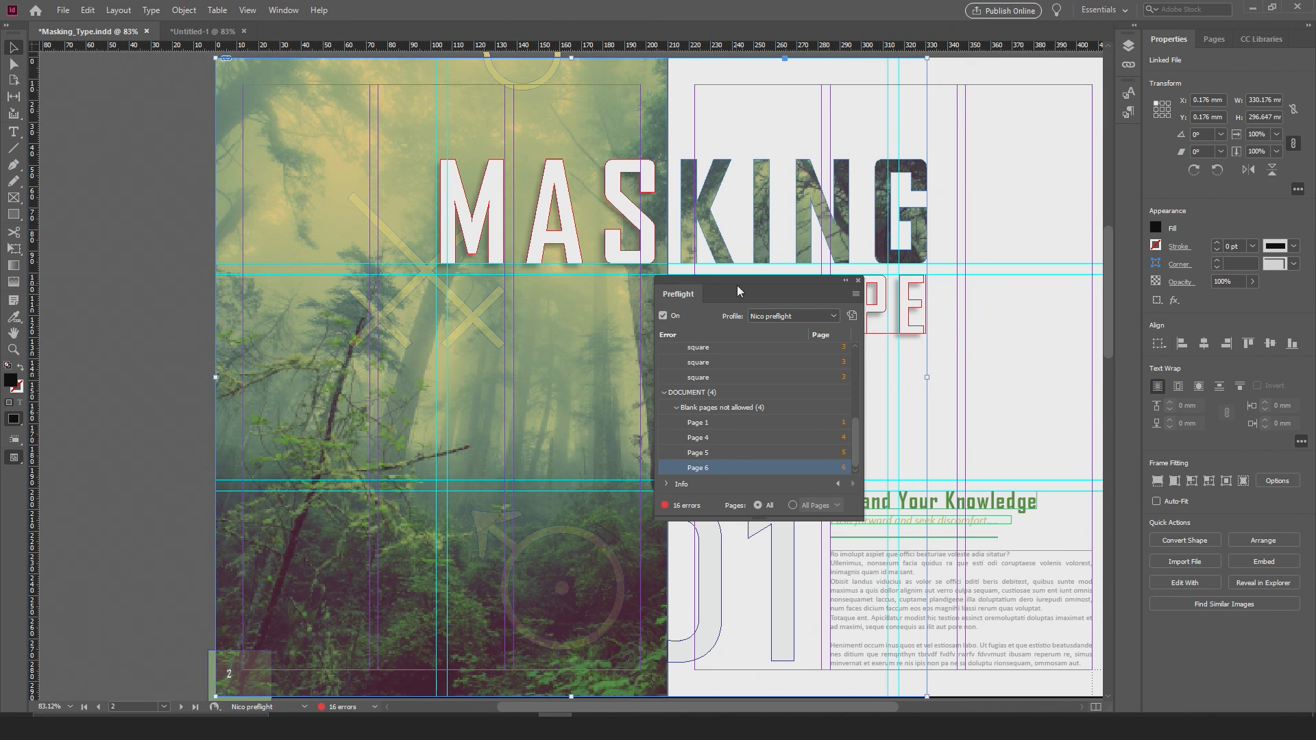
{"action": "left_click_drag", "start_coordinate": [742, 278], "coordinate": [441, 282]}
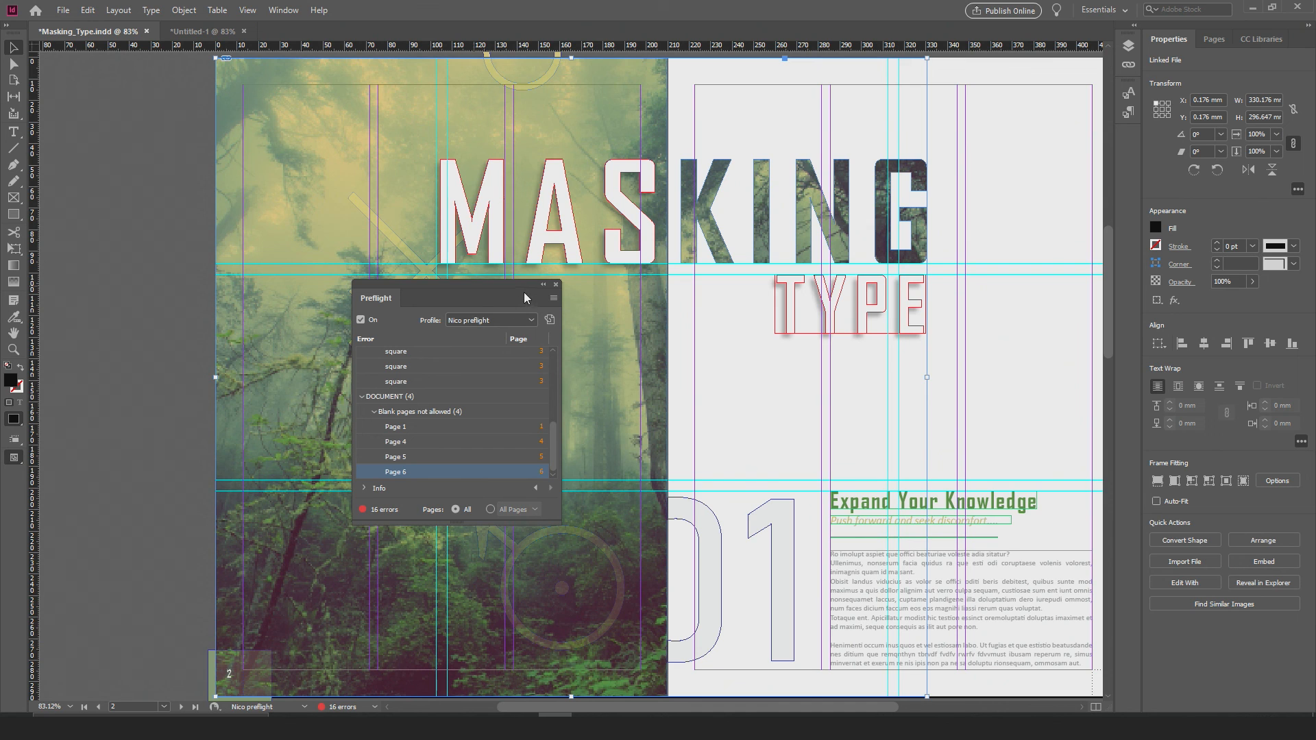
{"action": "left_click_drag", "start_coordinate": [501, 285], "coordinate": [846, 283]}
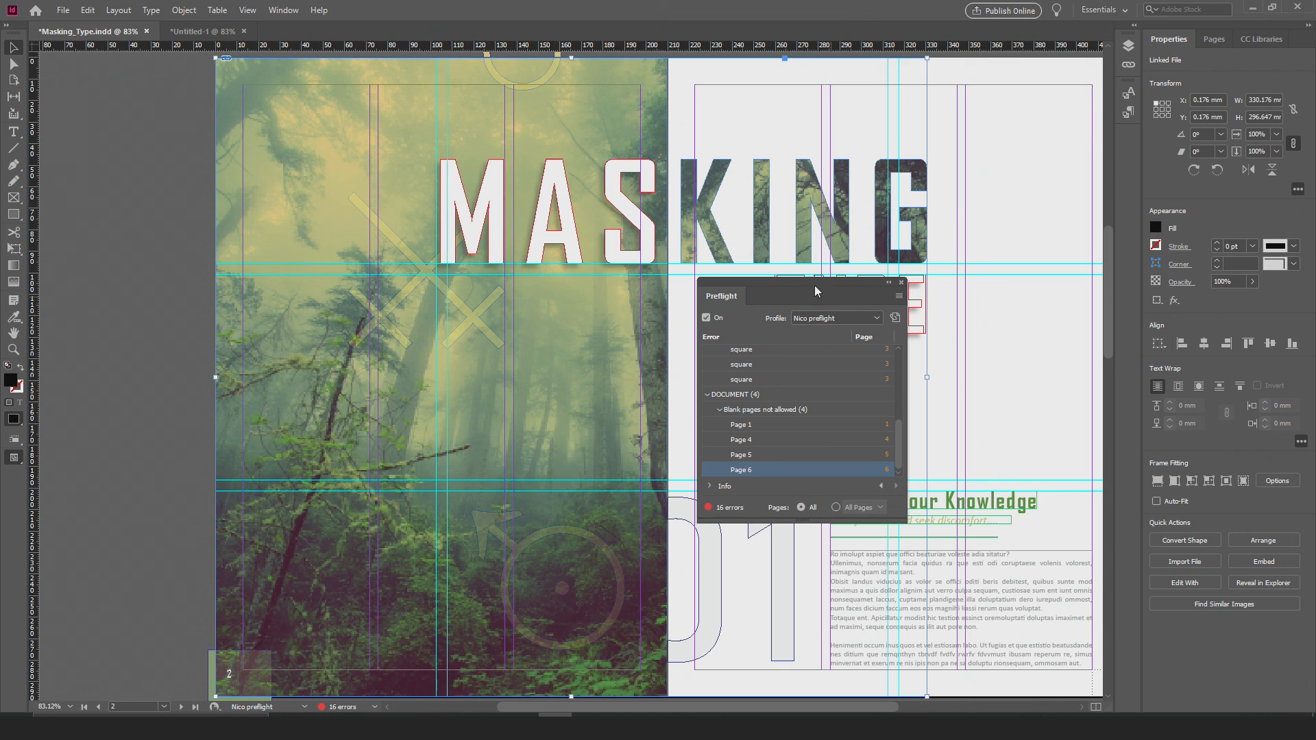
{"action": "left_click_drag", "start_coordinate": [808, 290], "coordinate": [808, 288]}
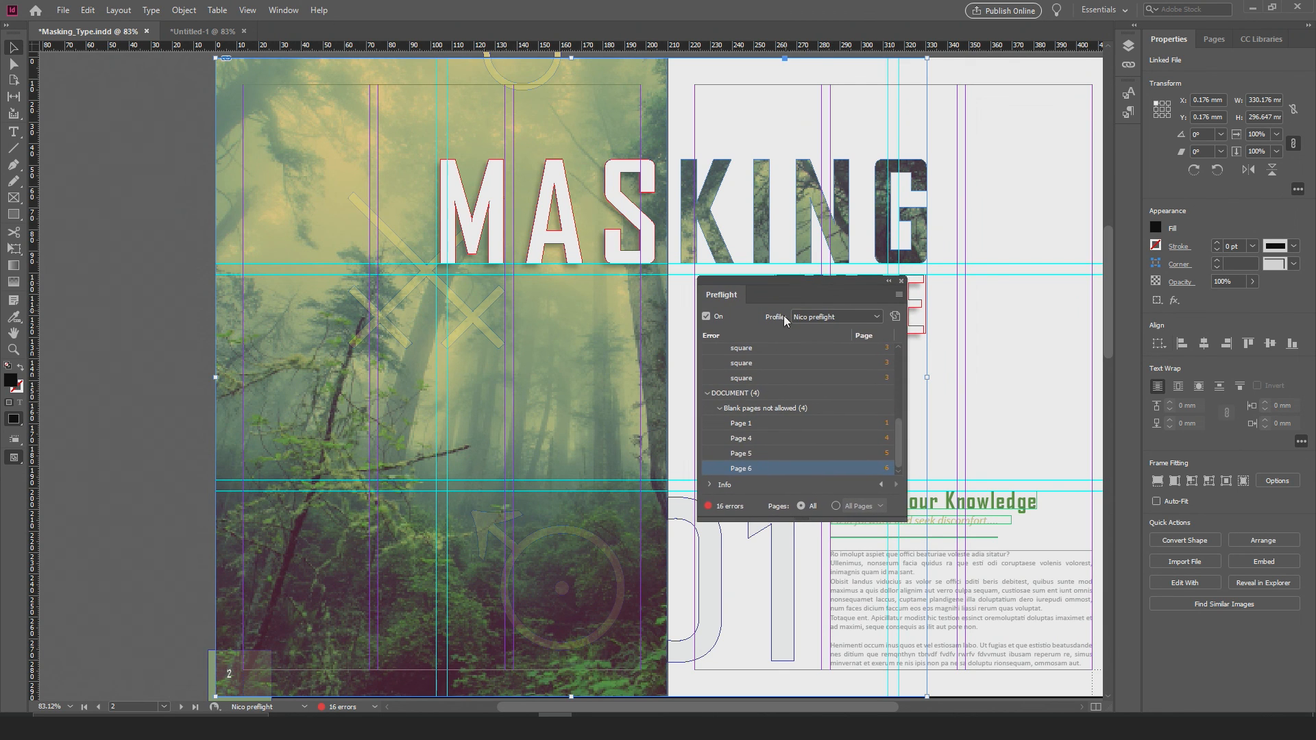
Step: Close the Preflight panel and deselect the forest image on the MASKING TYPE spread
{"action": "left_click", "coordinate": [901, 281]}
{"action": "scroll", "coordinate": [593, 369], "scroll_direction": "down", "scroll_amount": 2}
{"action": "scroll", "coordinate": [590, 367], "scroll_direction": "down", "scroll_amount": 1}
{"action": "scroll", "coordinate": [588, 357], "scroll_direction": "down", "scroll_amount": 2}
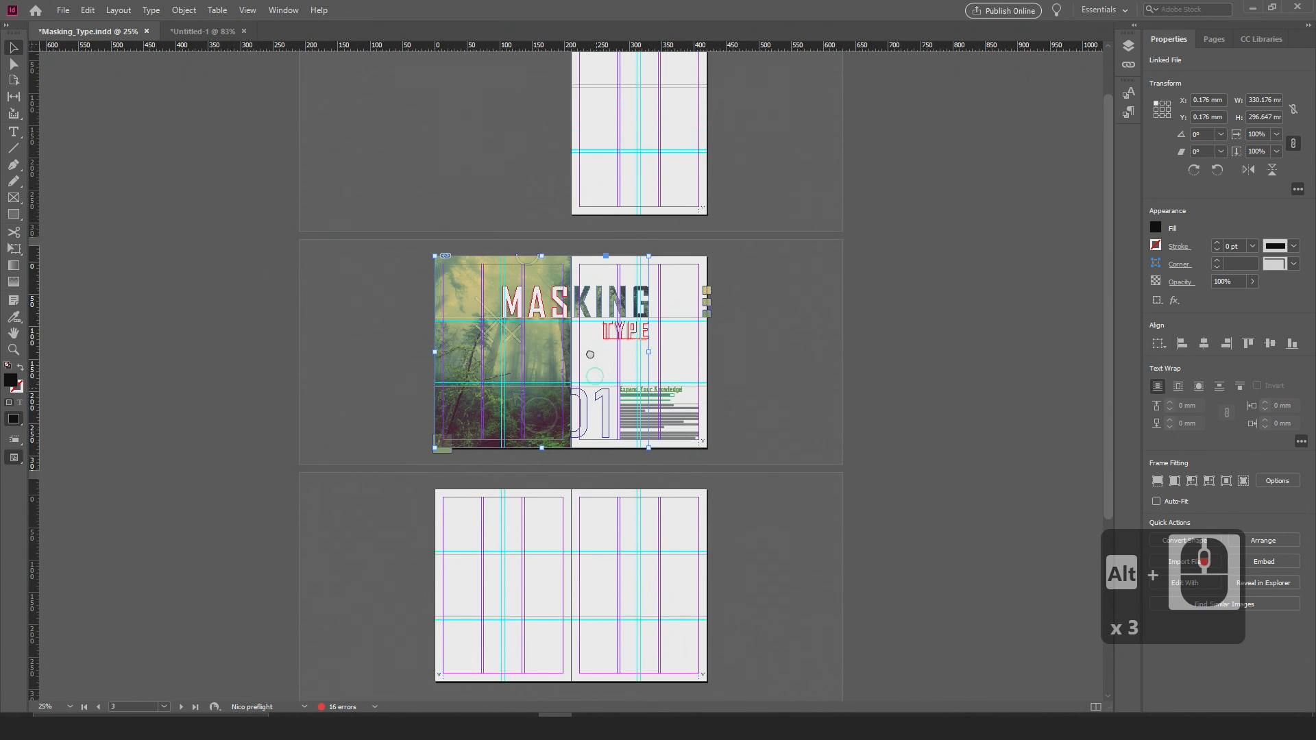
{"action": "scroll", "coordinate": [635, 343], "scroll_direction": "up", "scroll_amount": 1}
{"action": "scroll", "coordinate": [636, 342], "scroll_direction": "up", "scroll_amount": 2}
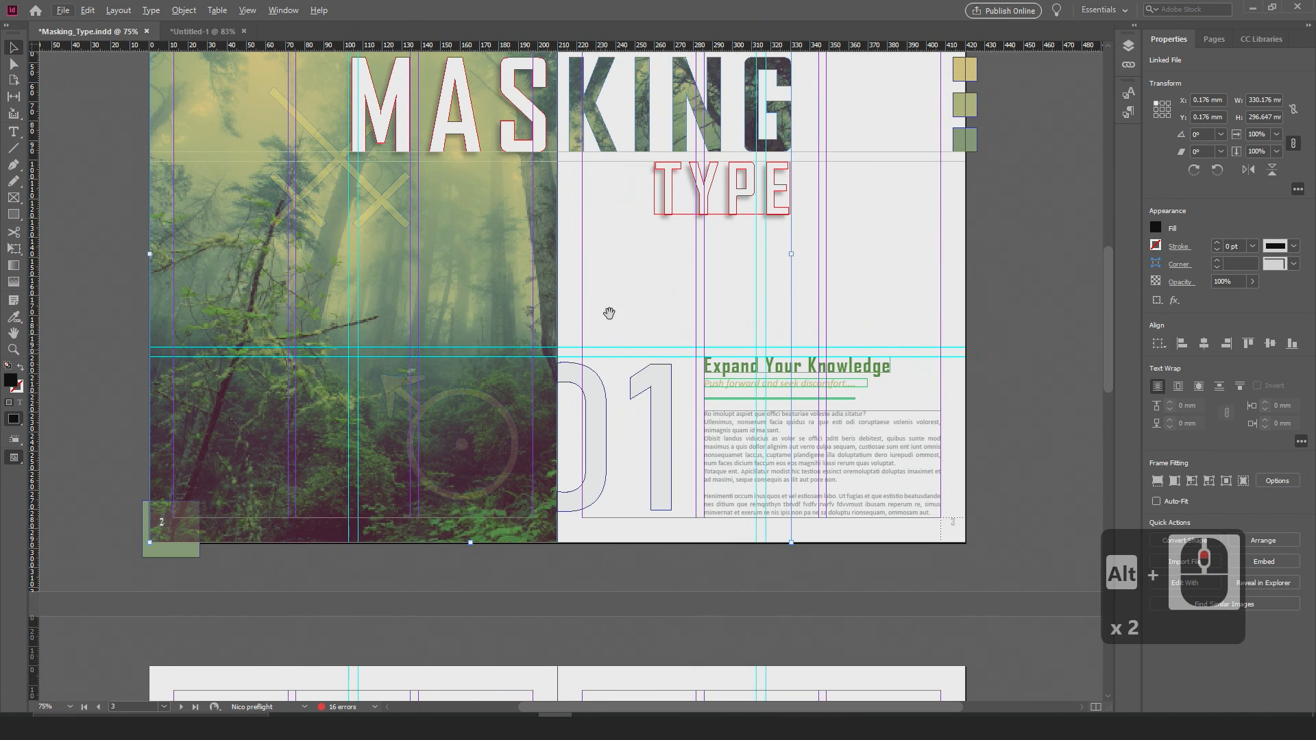
{"action": "scroll", "coordinate": [608, 309], "scroll_direction": "up", "scroll_amount": 3}
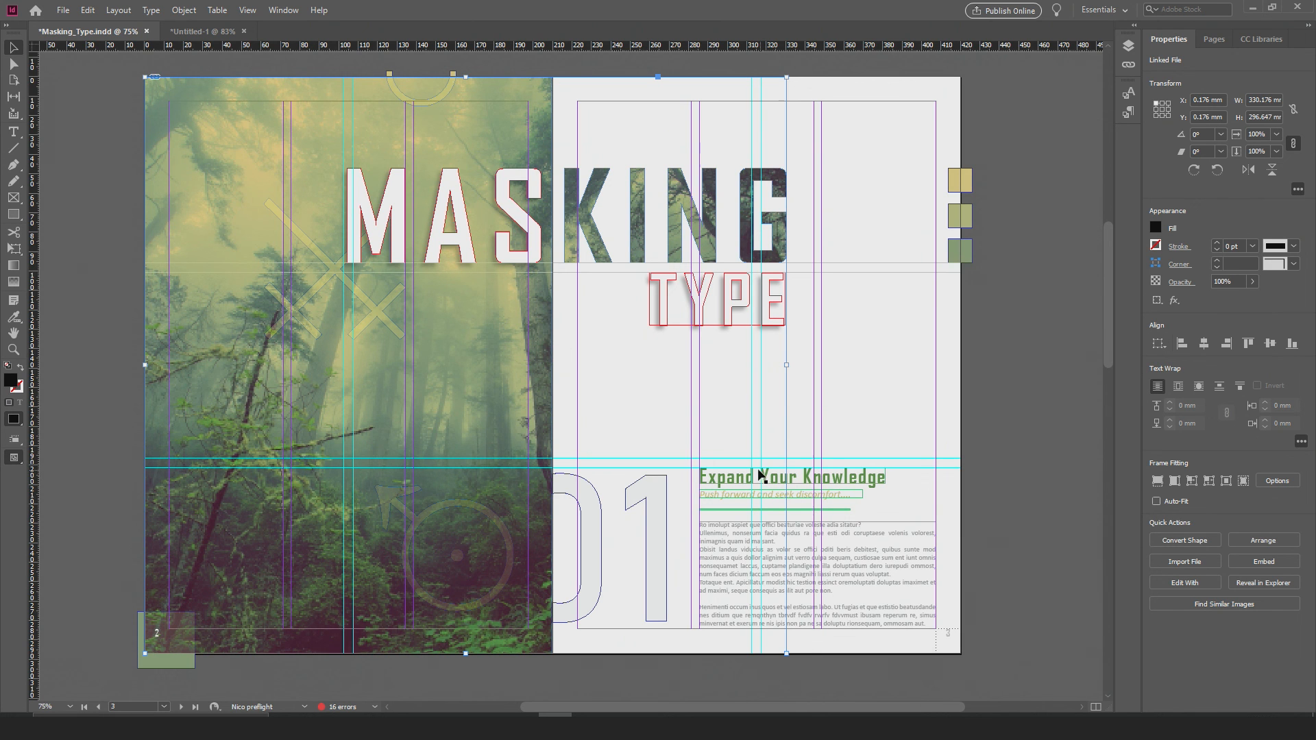
{"action": "left_click", "coordinate": [119, 311]}
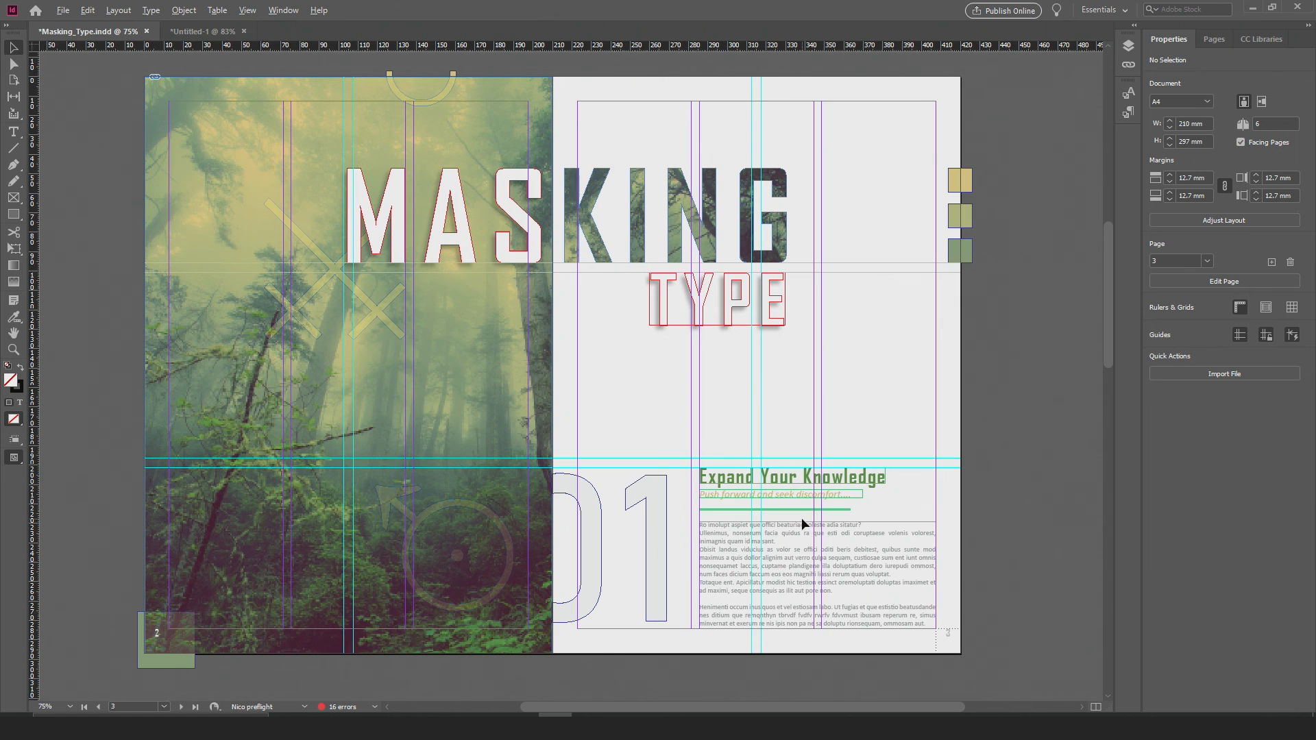
{"action": "scroll", "coordinate": [800, 521], "scroll_direction": "down", "scroll_amount": 1}
{"action": "scroll", "coordinate": [757, 510], "scroll_direction": "up", "scroll_amount": 1}
{"action": "left_click_drag", "start_coordinate": [660, 517], "coordinate": [677, 464]}
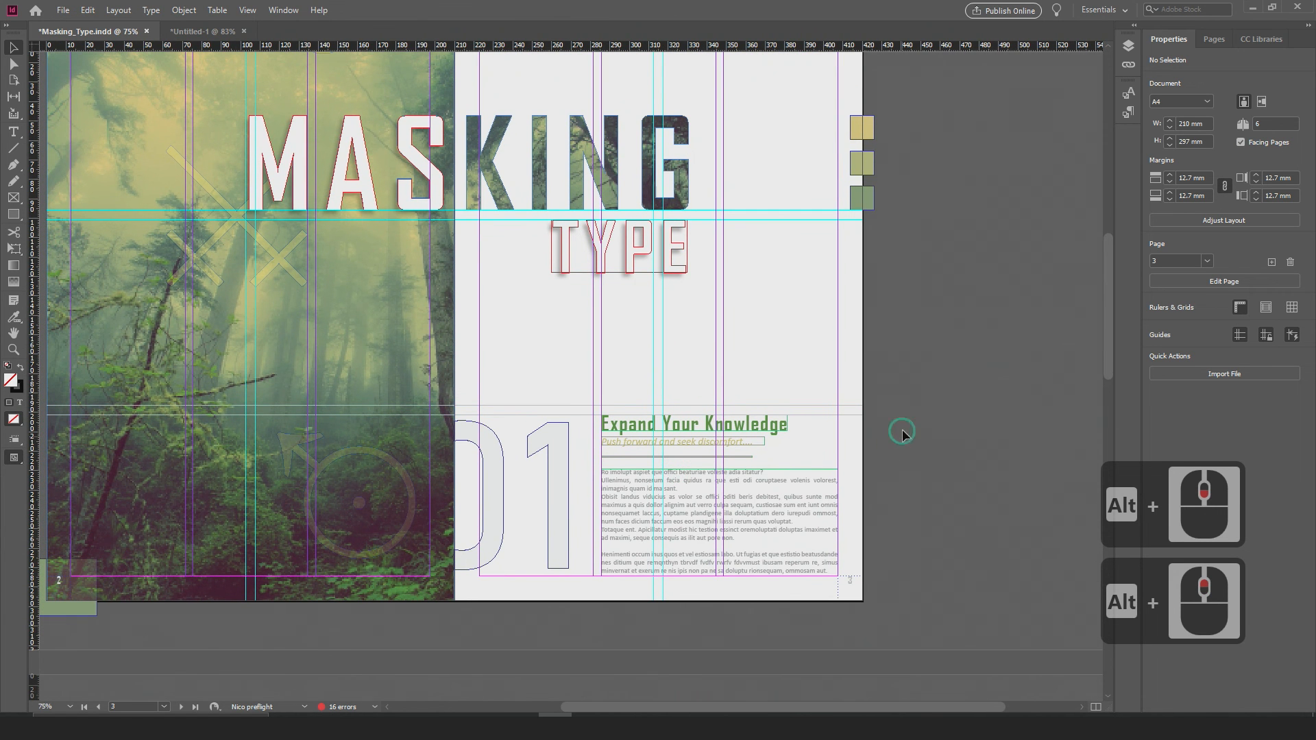
{"action": "left_click_drag", "start_coordinate": [457, 453], "coordinate": [567, 449]}
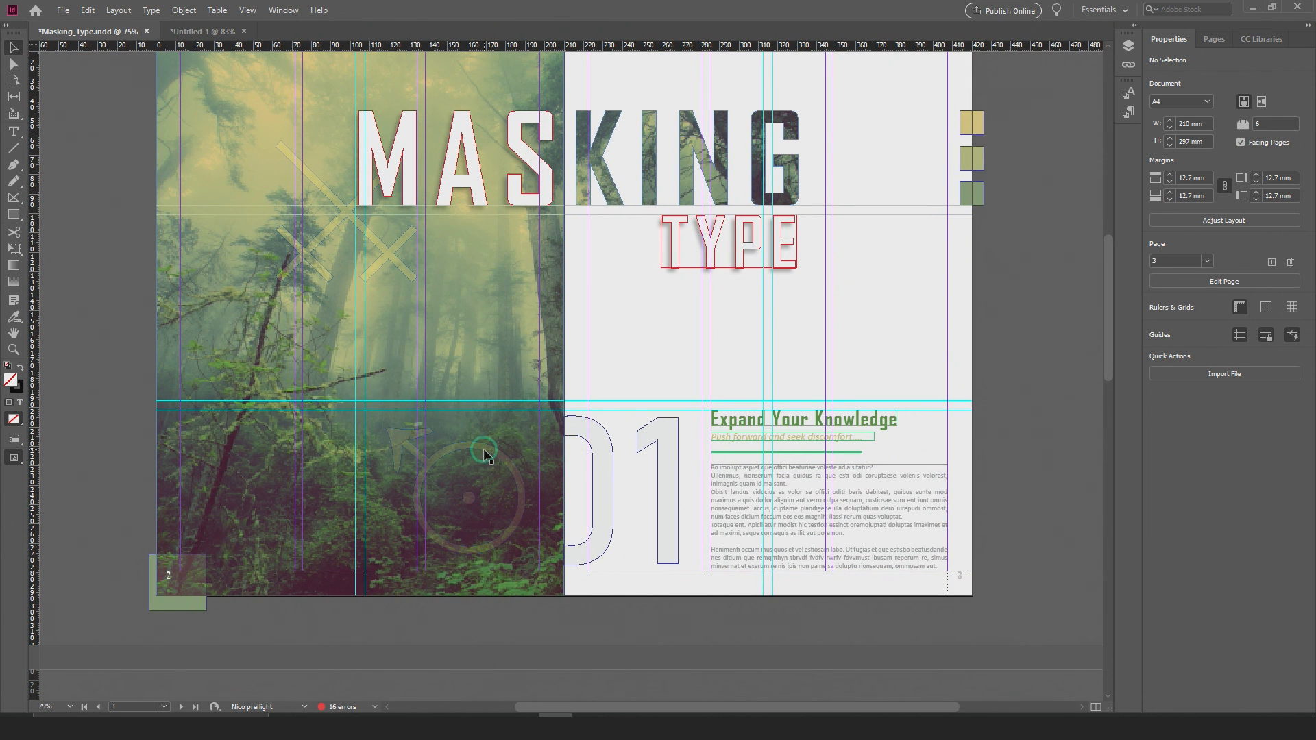
{"action": "left_click_drag", "start_coordinate": [640, 377], "coordinate": [608, 396]}
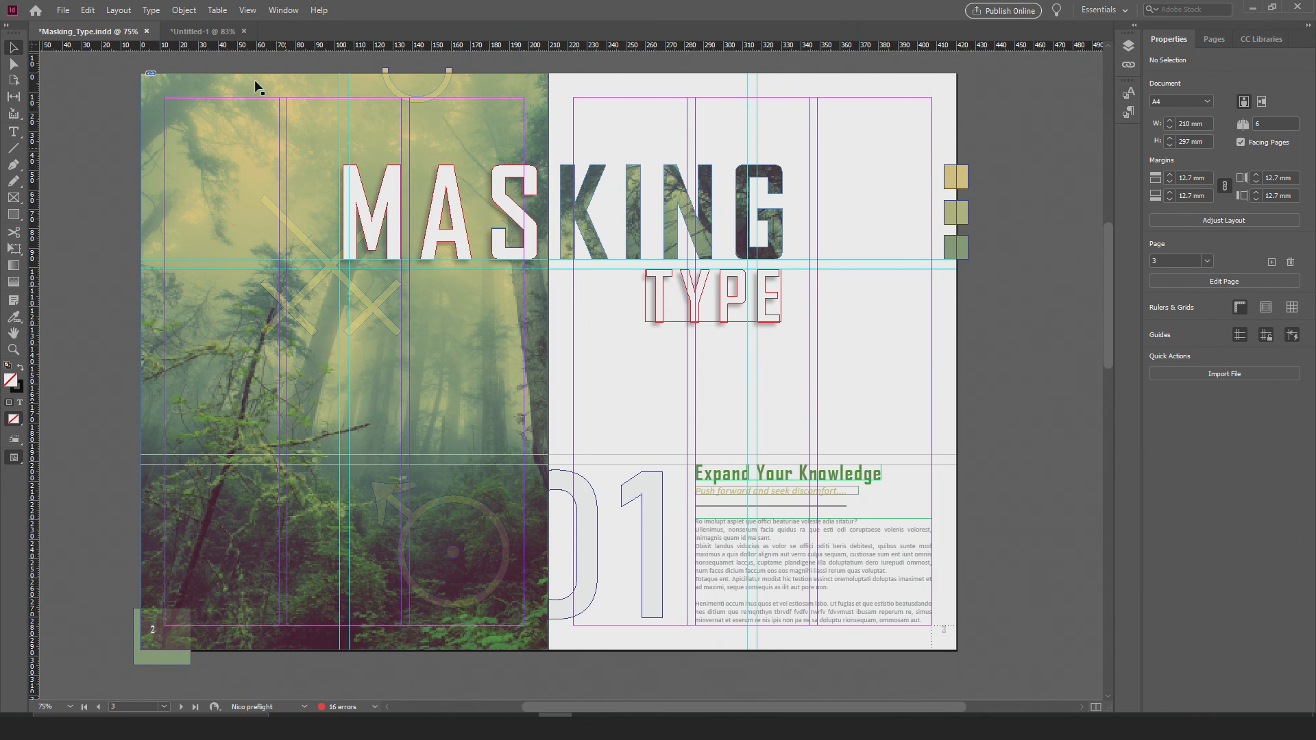
Step: Revisit the bulleted and numbered lists in Untitled-1, selecting the Section 2 bullet in the upper list, and return to Masking_Type
{"action": "left_click", "coordinate": [203, 30]}
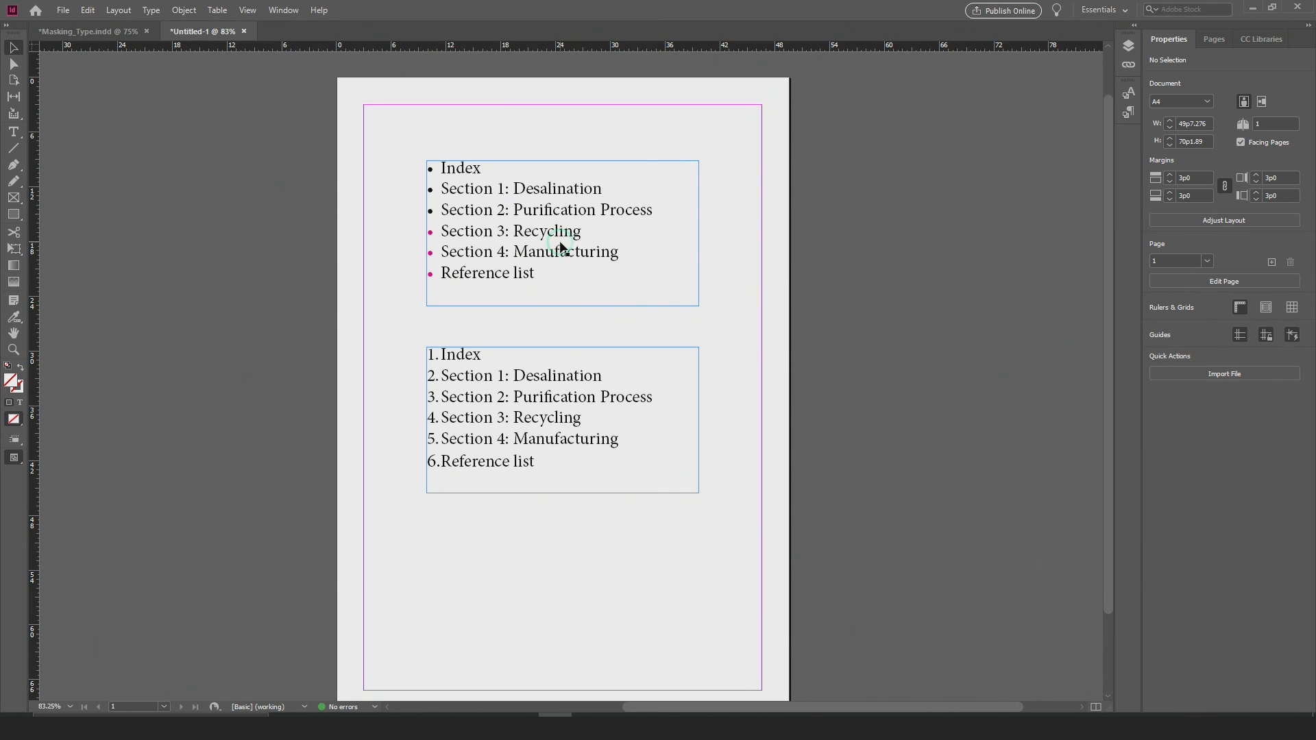
{"action": "left_click", "coordinate": [470, 189]}
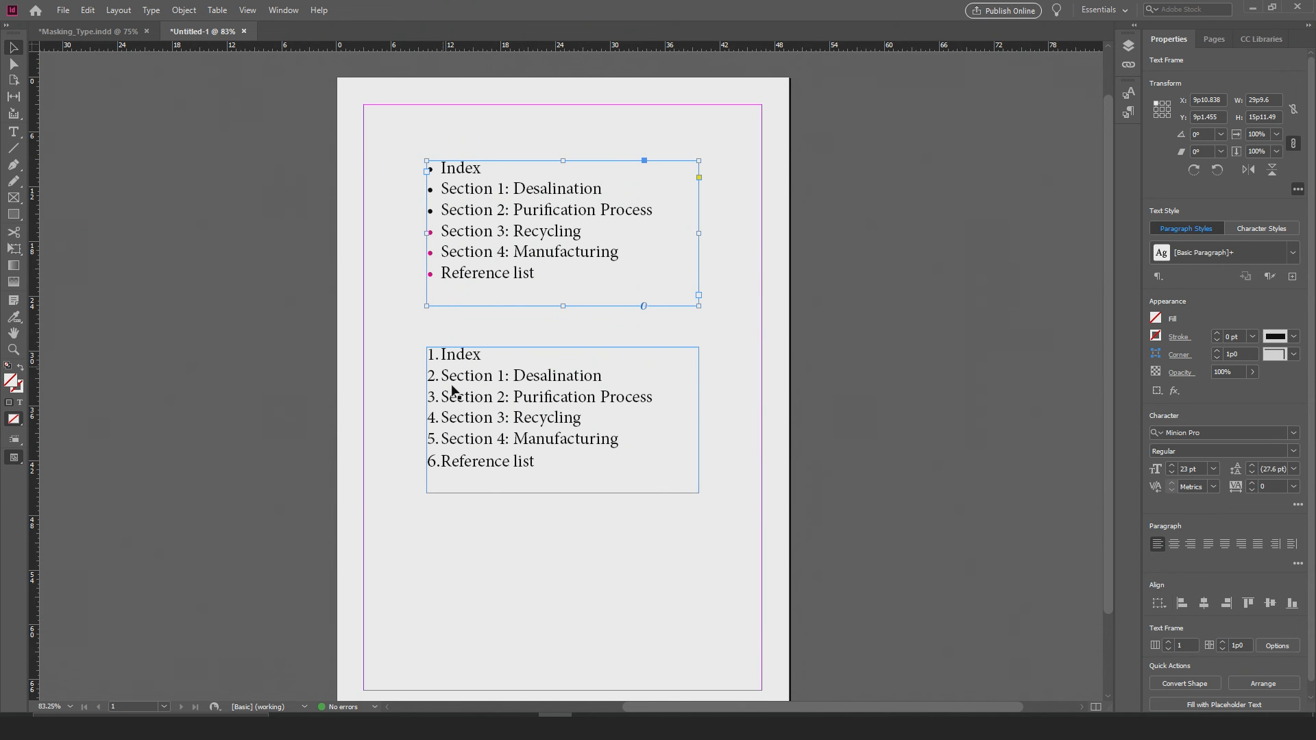
{"action": "double_click", "coordinate": [452, 409]}
{"action": "left_click_drag", "start_coordinate": [436, 400], "coordinate": [409, 402]}
{"action": "left_click", "coordinate": [434, 212]}
{"action": "left_click_drag", "start_coordinate": [434, 212], "coordinate": [410, 213]}
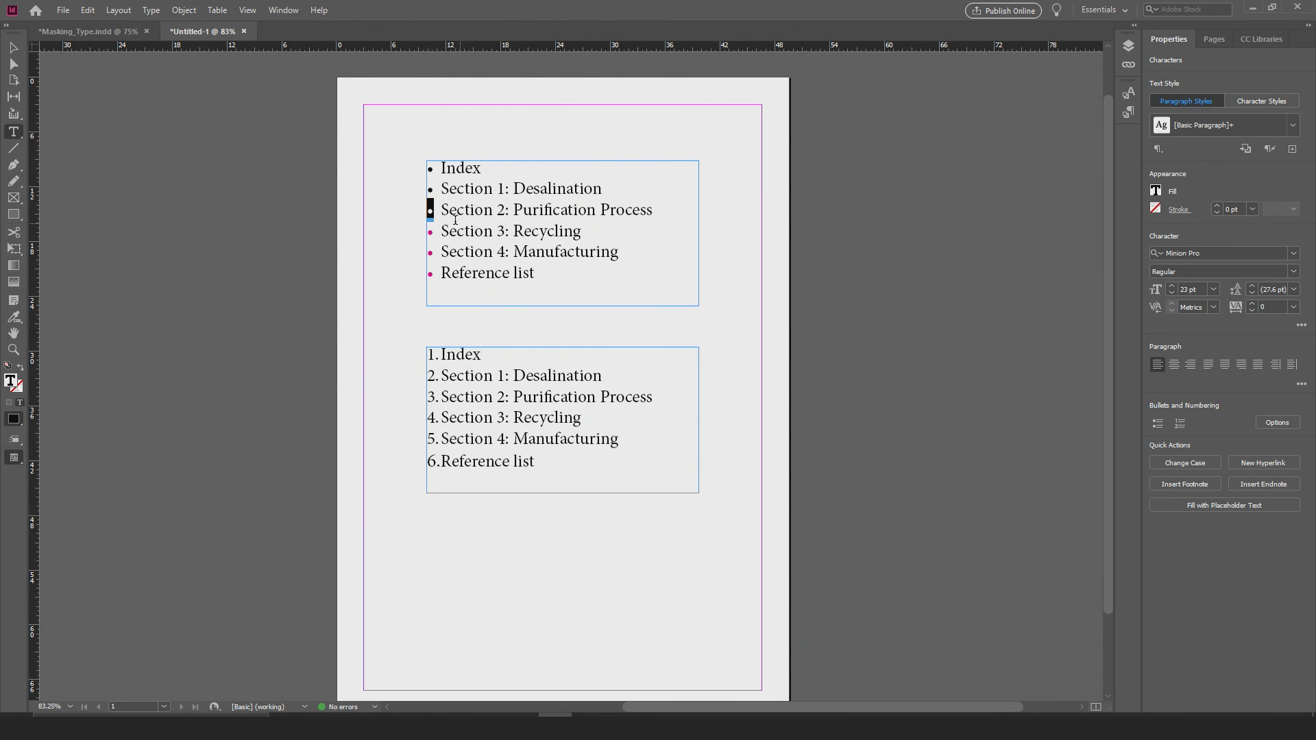
{"action": "left_click", "coordinate": [116, 36]}
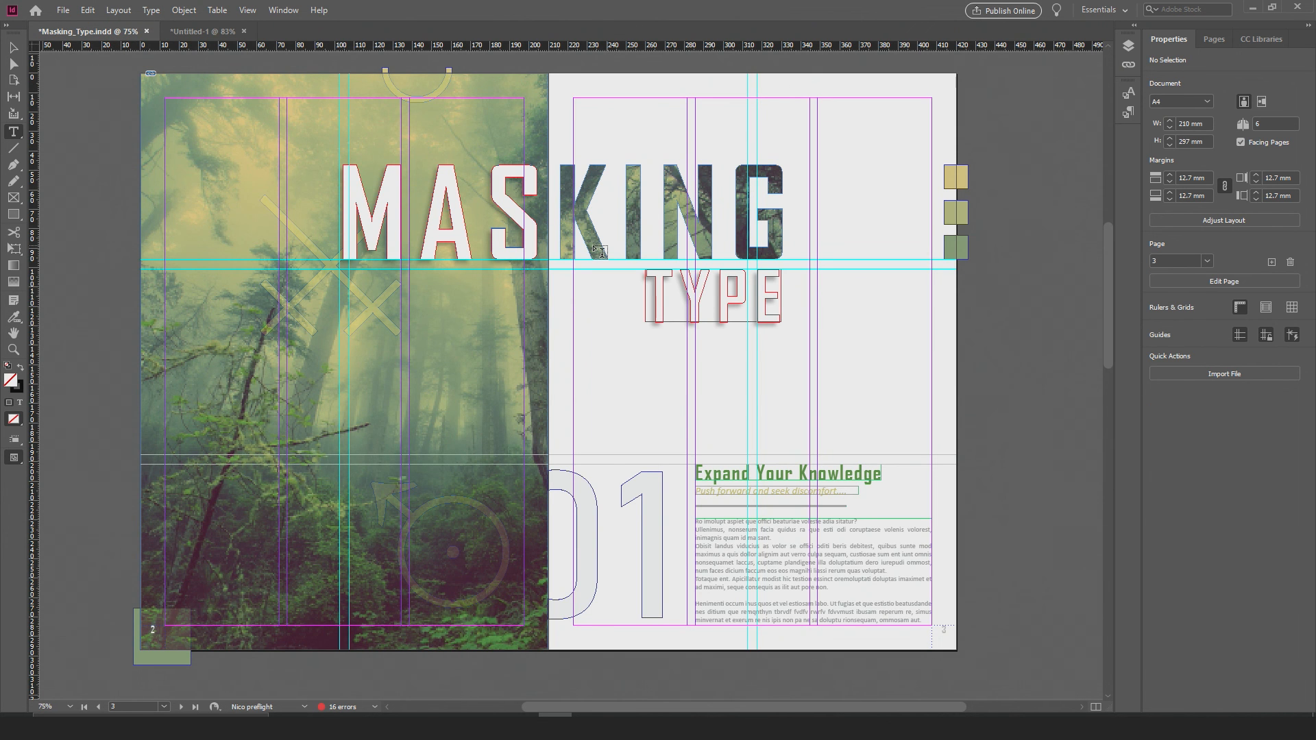